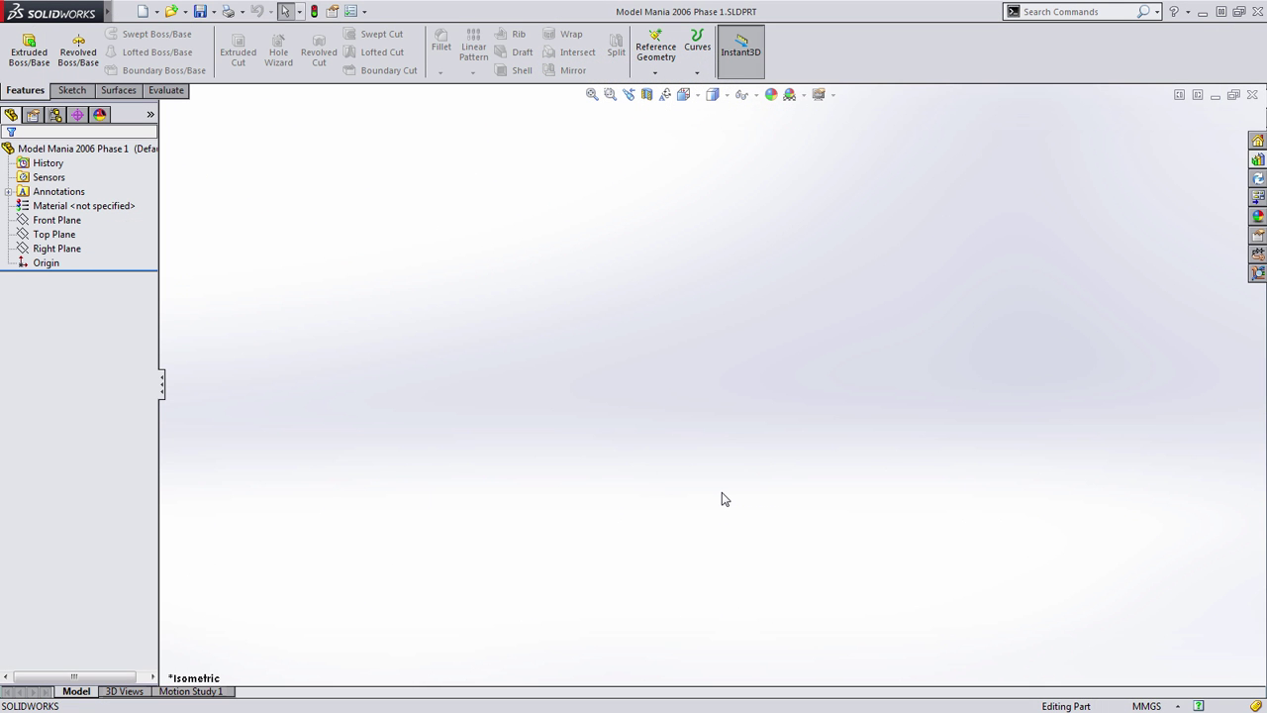
Step: Start a sketch on the Right Plane, draw a trial centre-point arc, then delete it
left_click(69, 249)
left_click(97, 236, "ctrl")
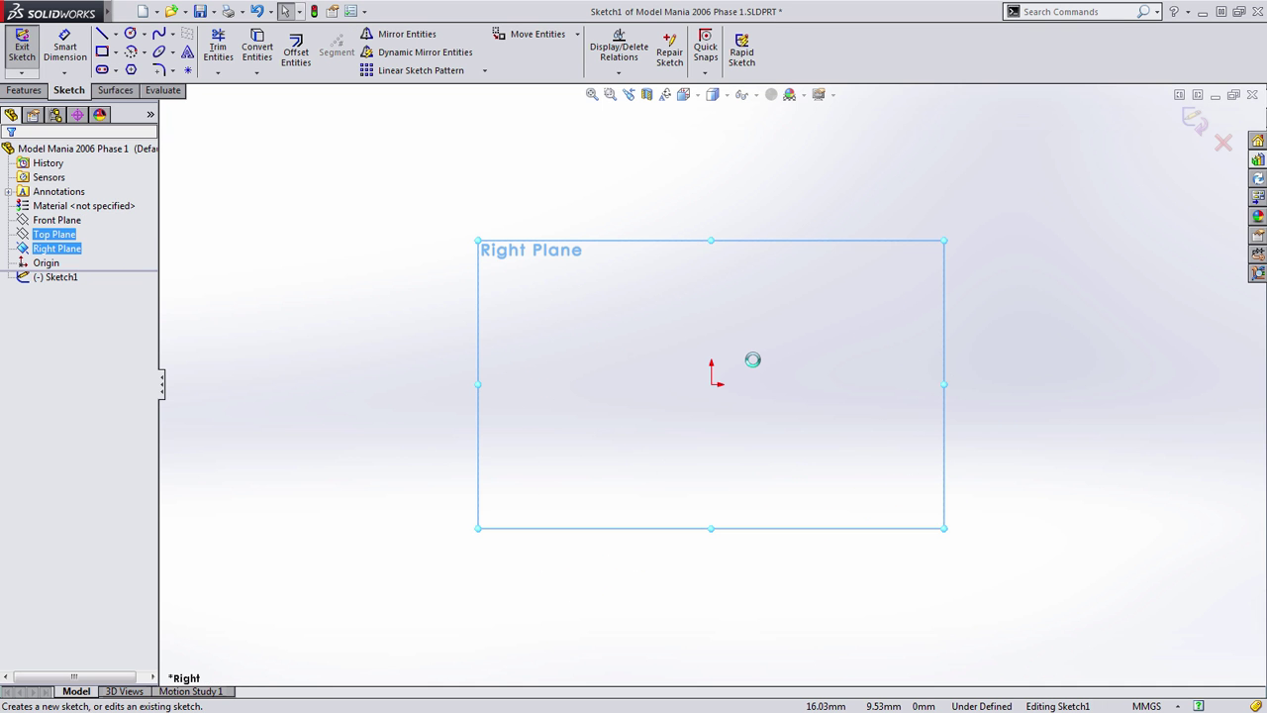
key("s")
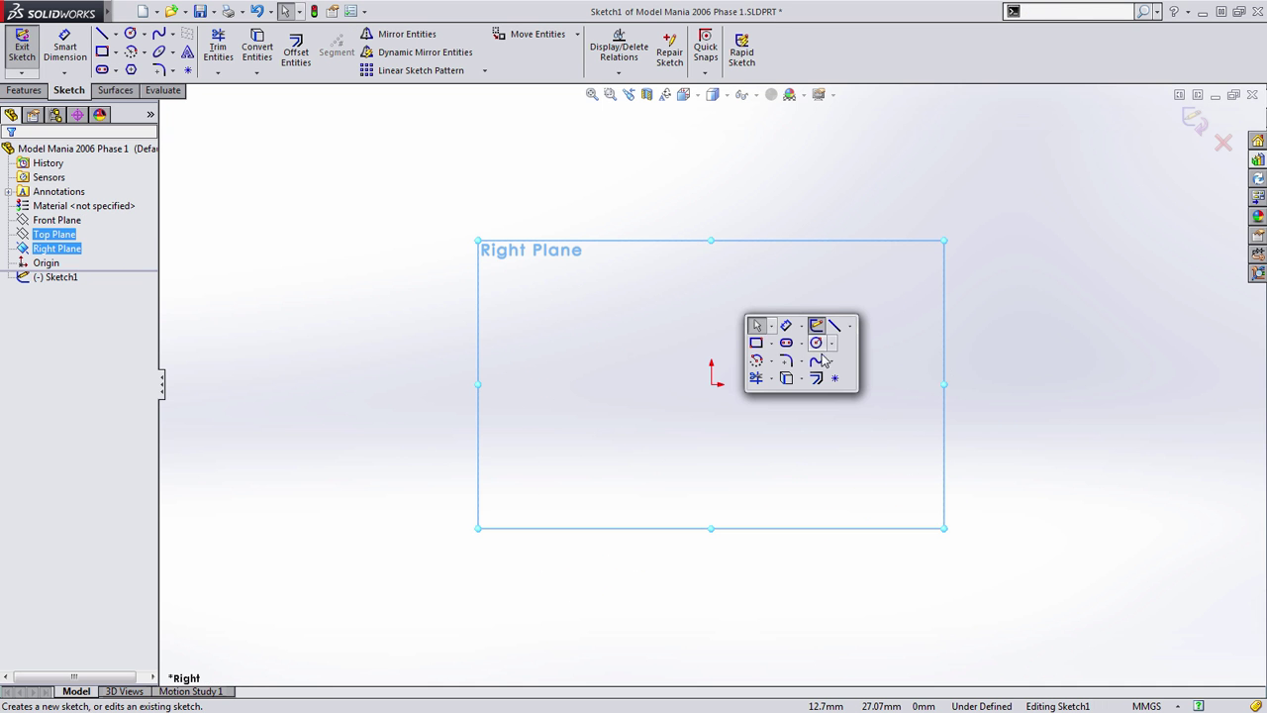
left_click(785, 362)
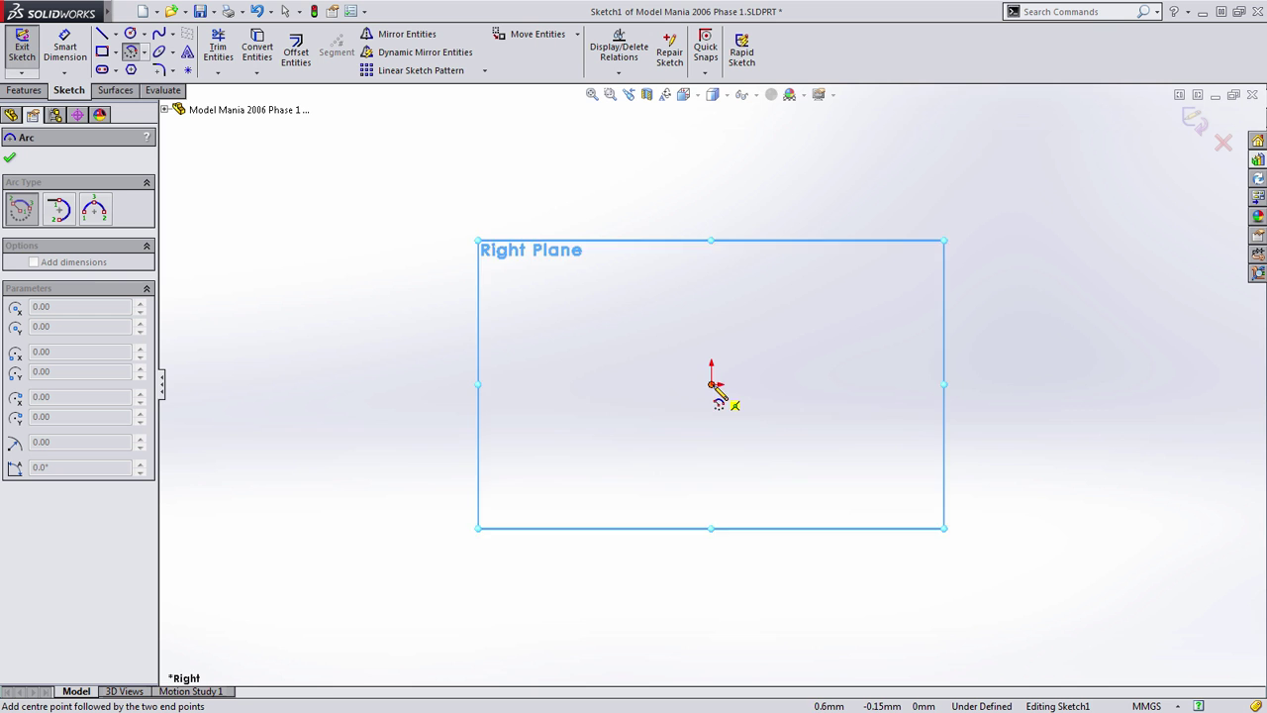
left_click(710, 382)
left_click(847, 382)
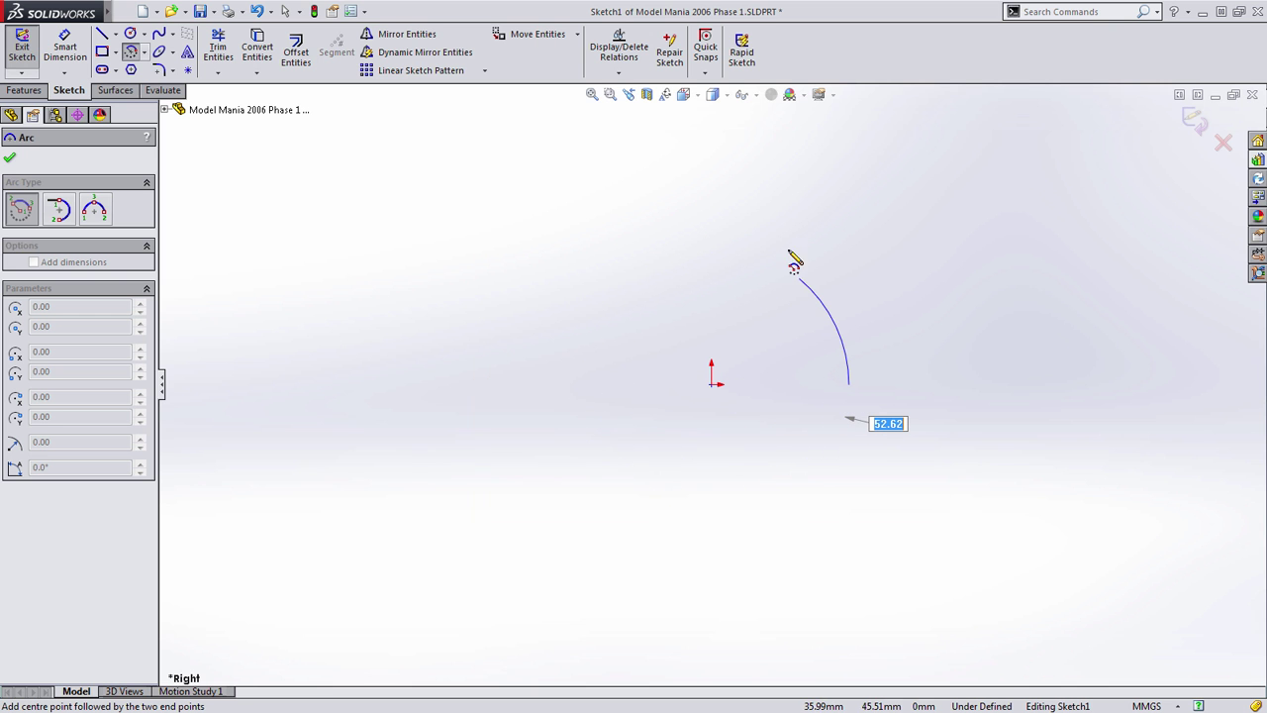
left_click(725, 249)
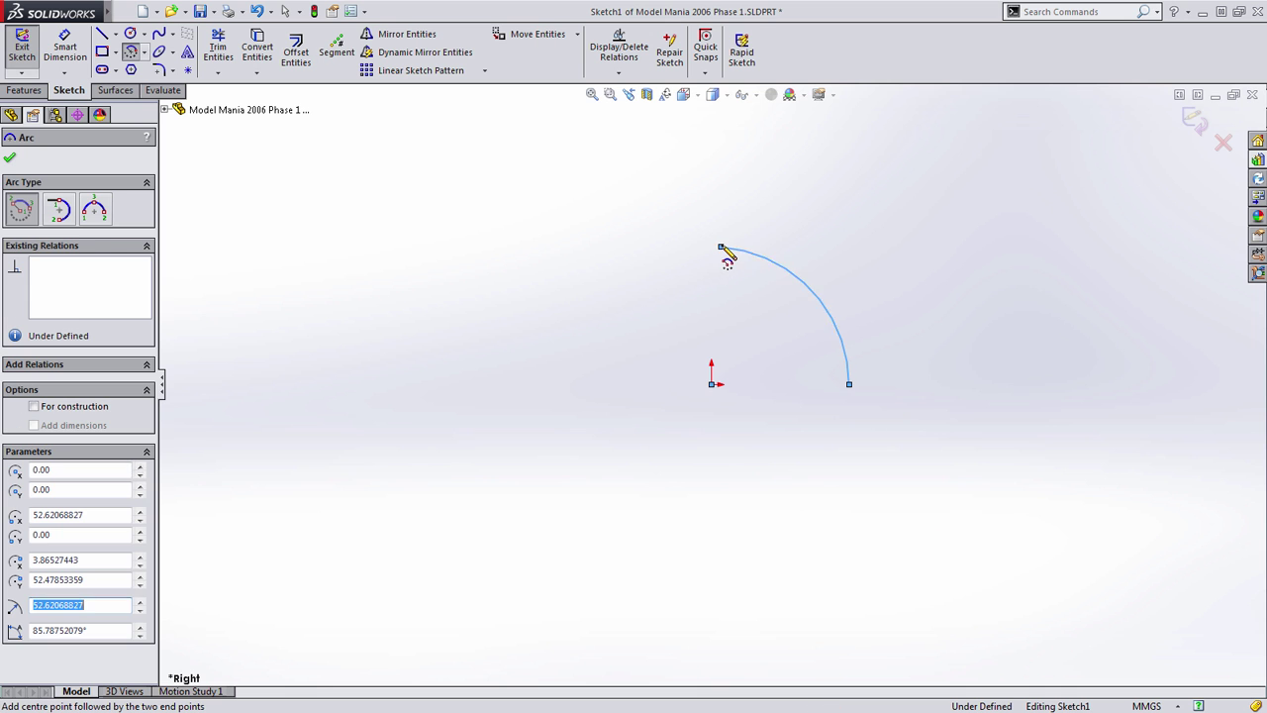
key("s")
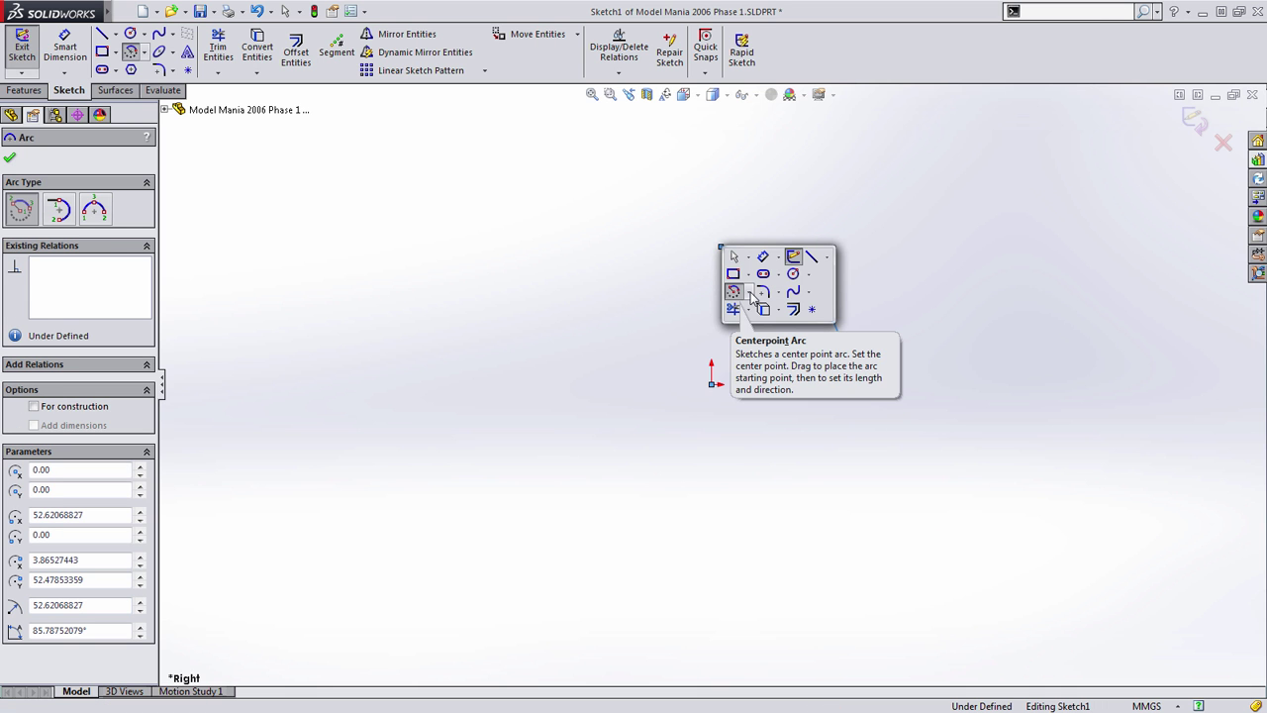
key("Escape")
left_click(837, 330)
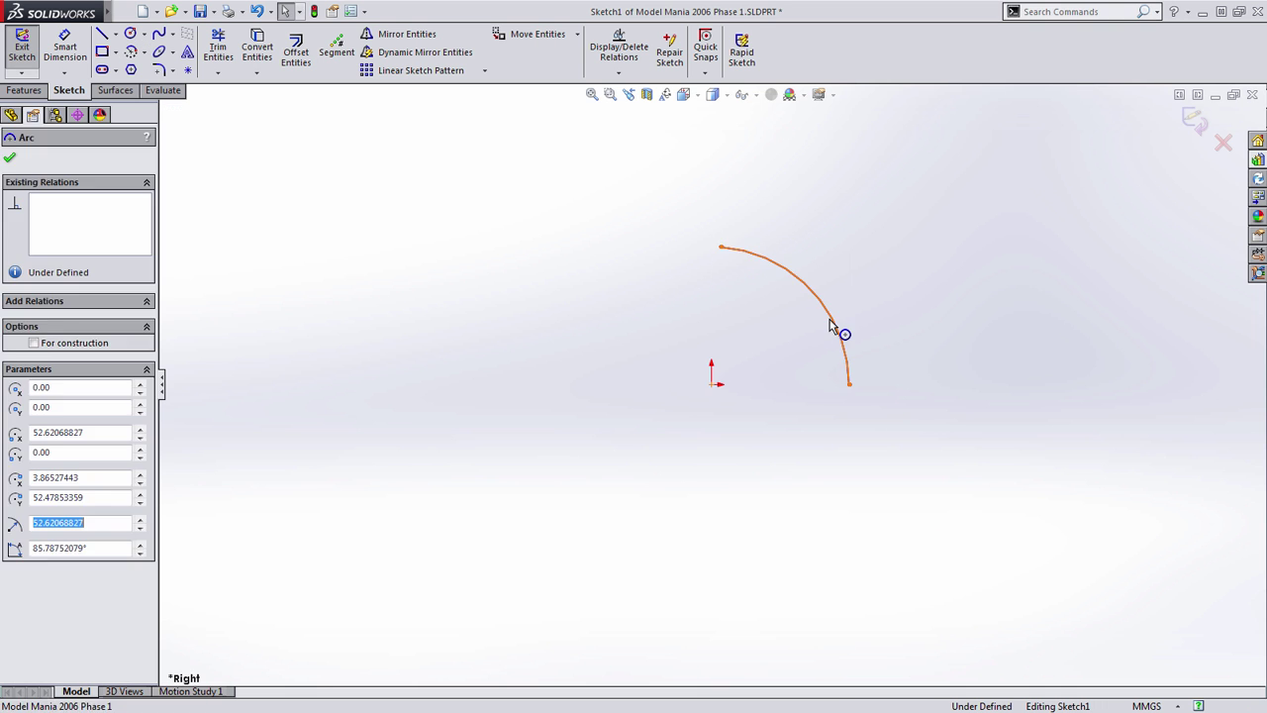
key("Delete")
Step: Draw an R32 centre-point arc on the origin, ending directly above it
key("s")
left_click(682, 265)
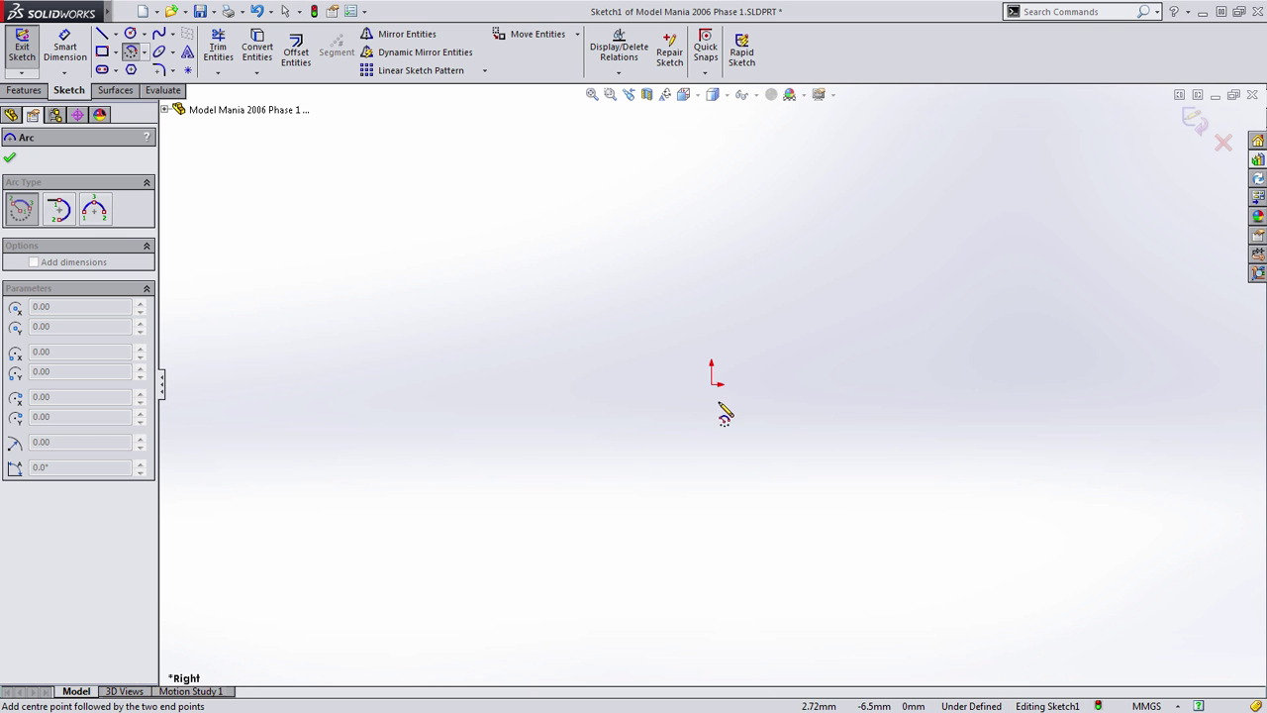
left_click(711, 382)
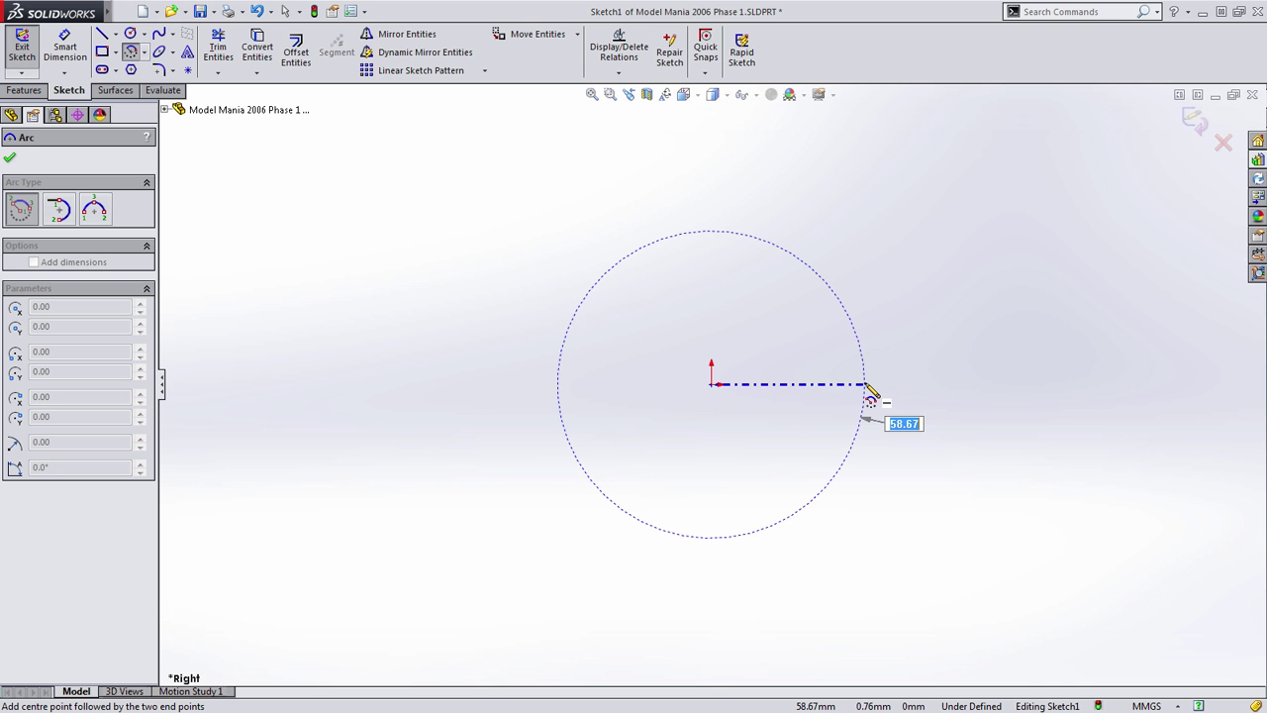
type("32")
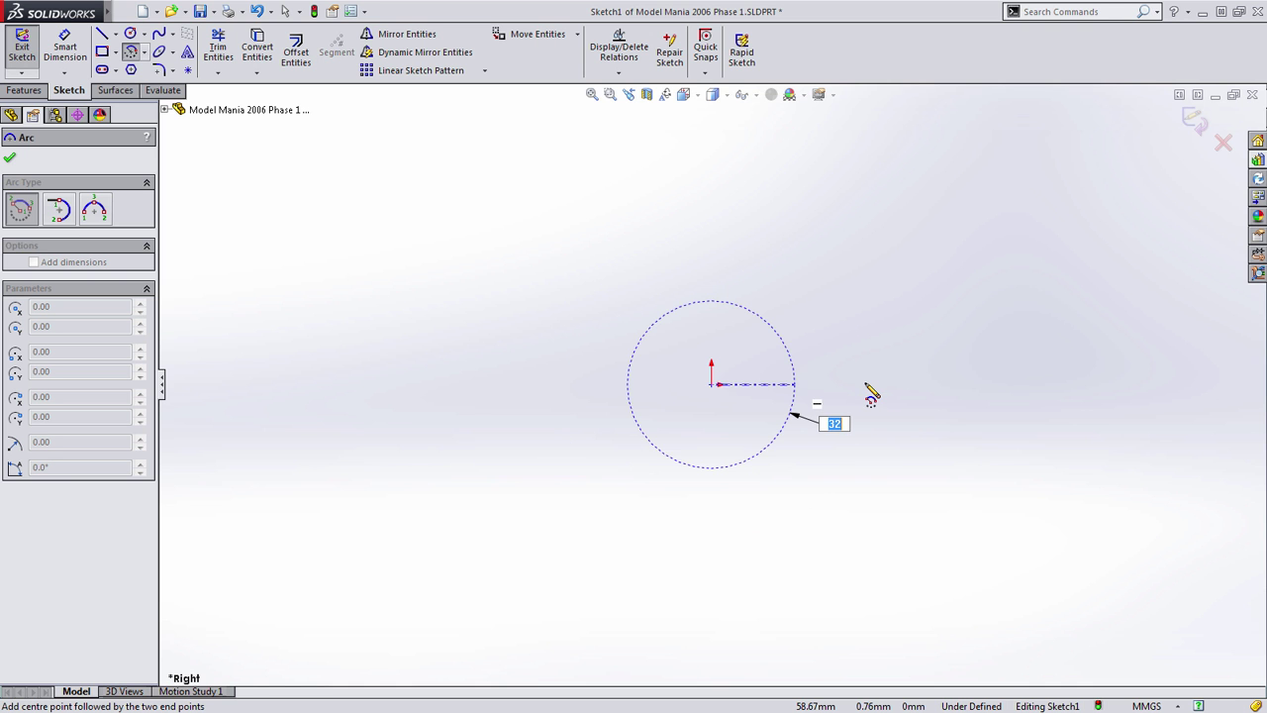
key("Return")
left_click(710, 277)
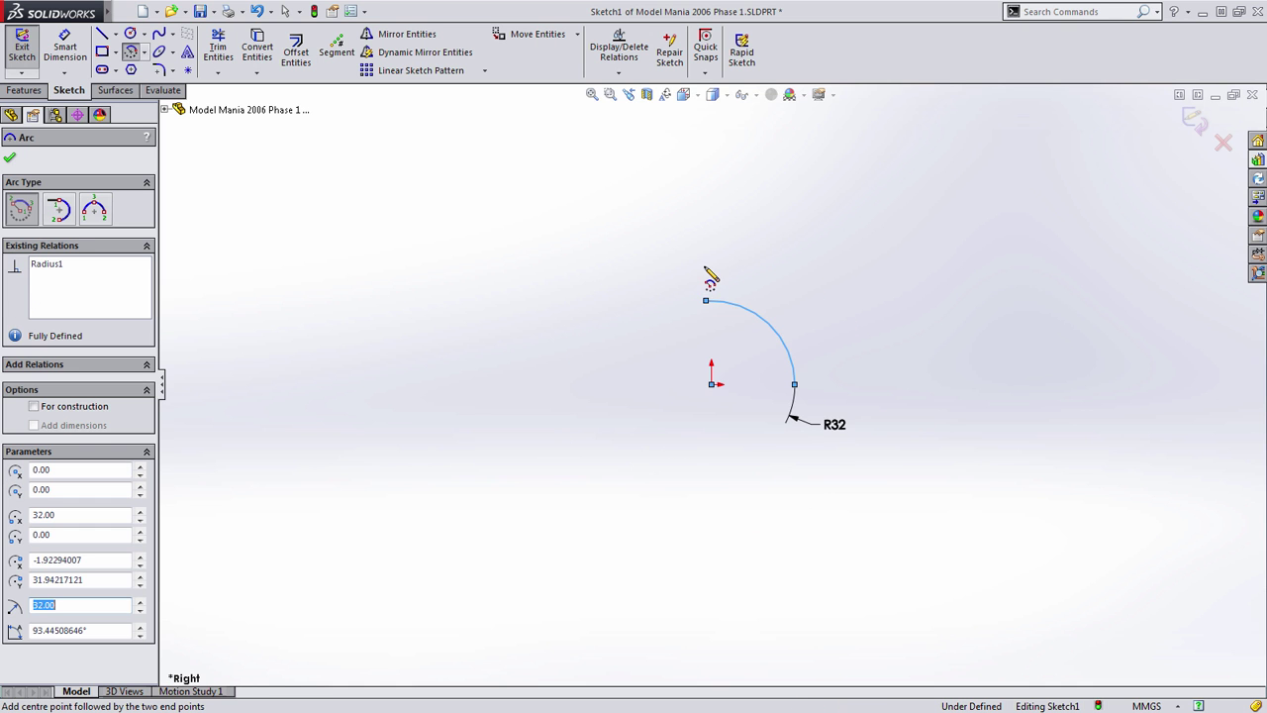
scroll(614, 342, "down", 1)
Step: Add two chained tangent arcs running leftward from the top of the R32 arc
key("s")
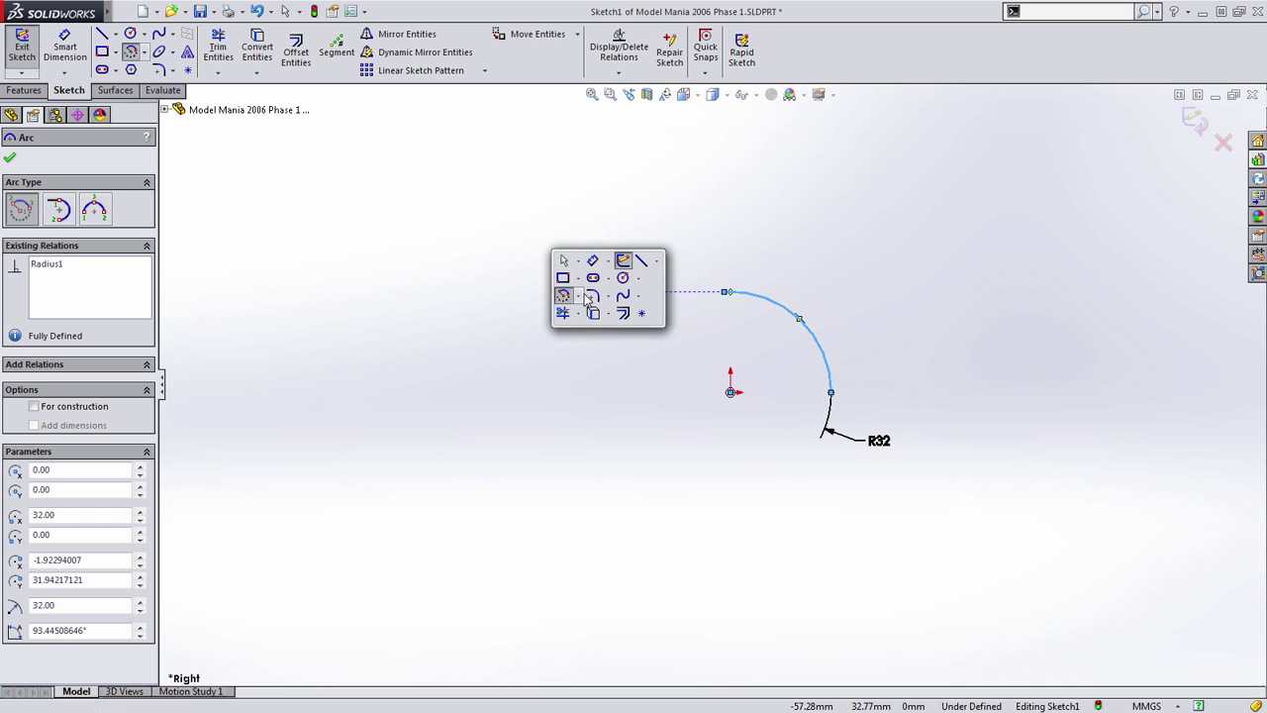
left_click(581, 298)
left_click(594, 329)
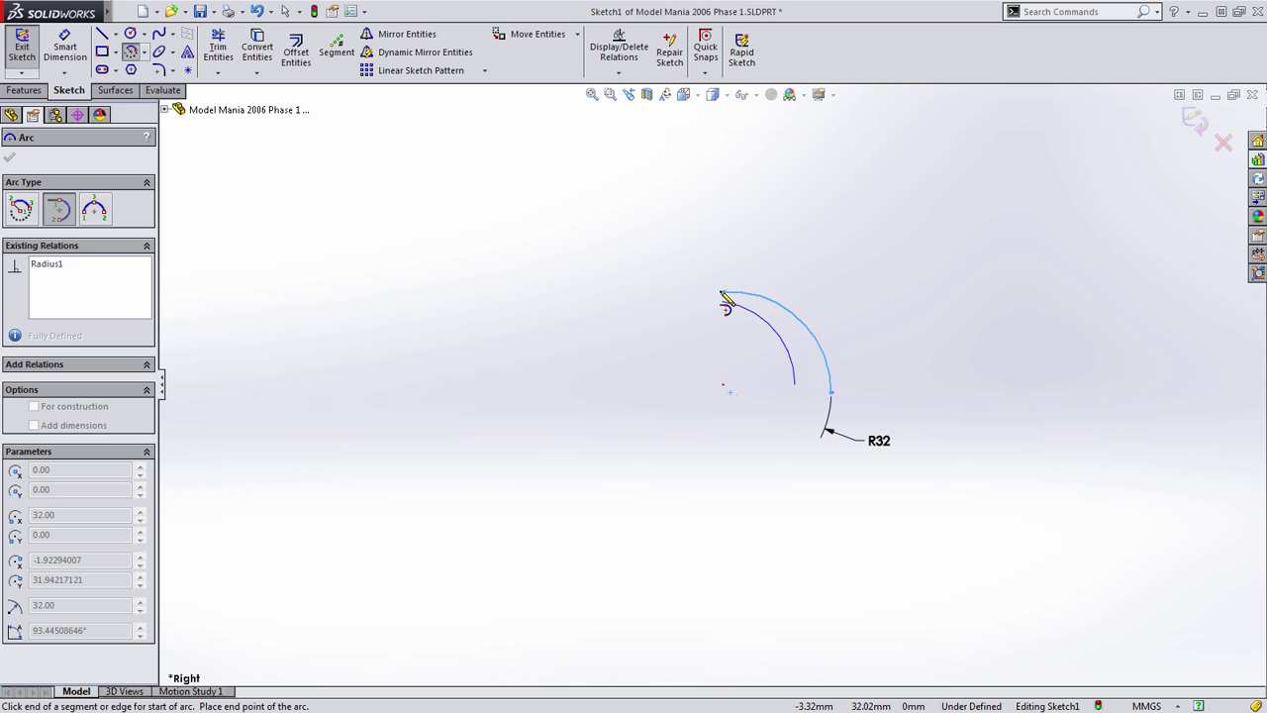
left_click(724, 294)
left_click(514, 340)
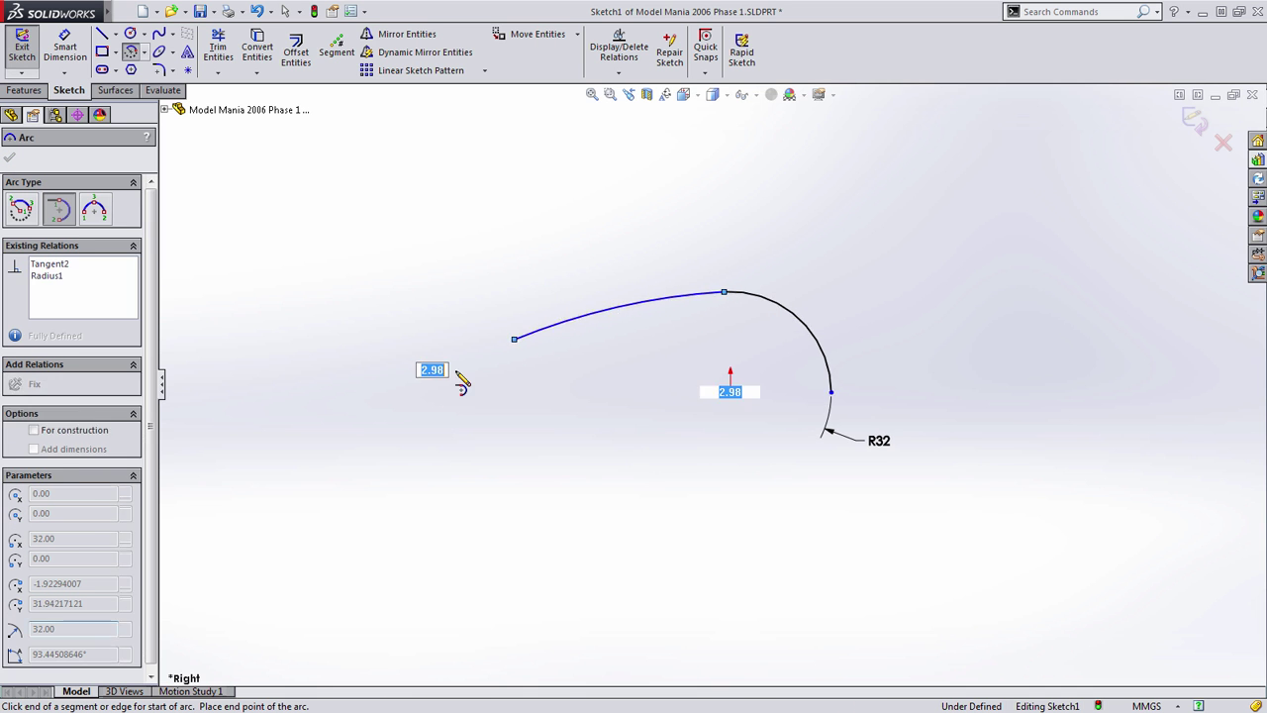
left_click(466, 404)
key("Escape")
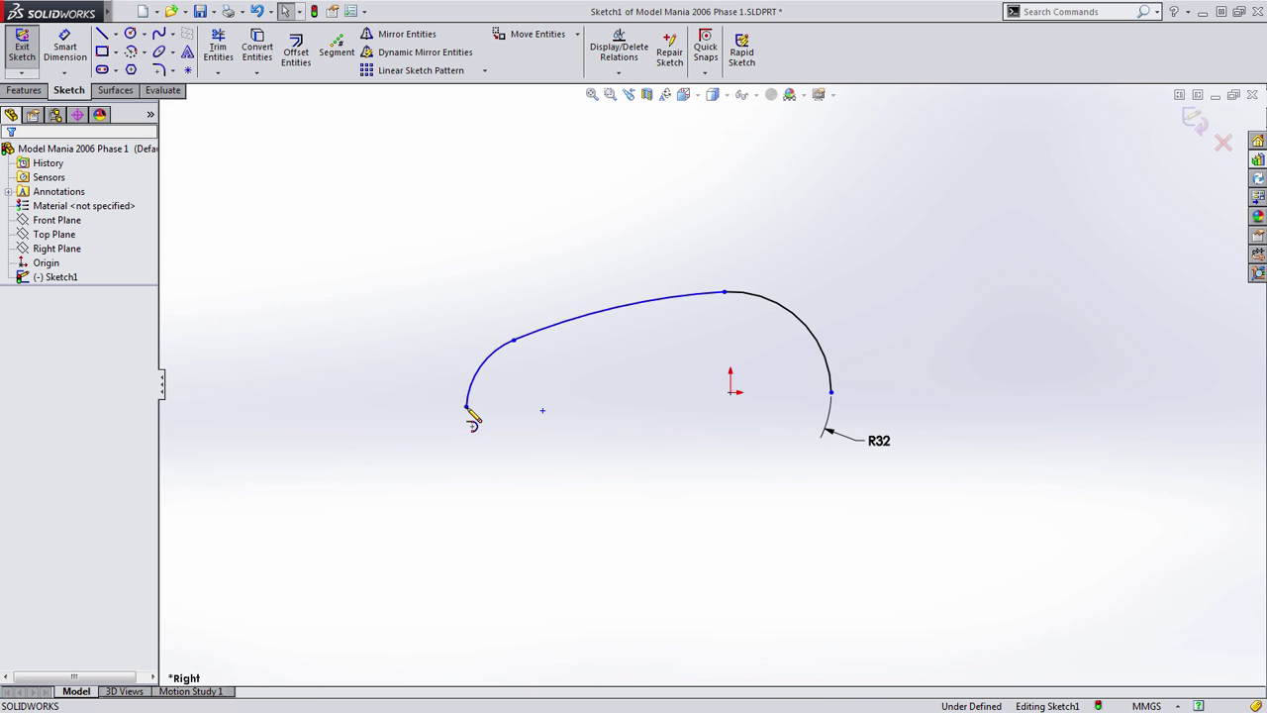
left_click(500, 352)
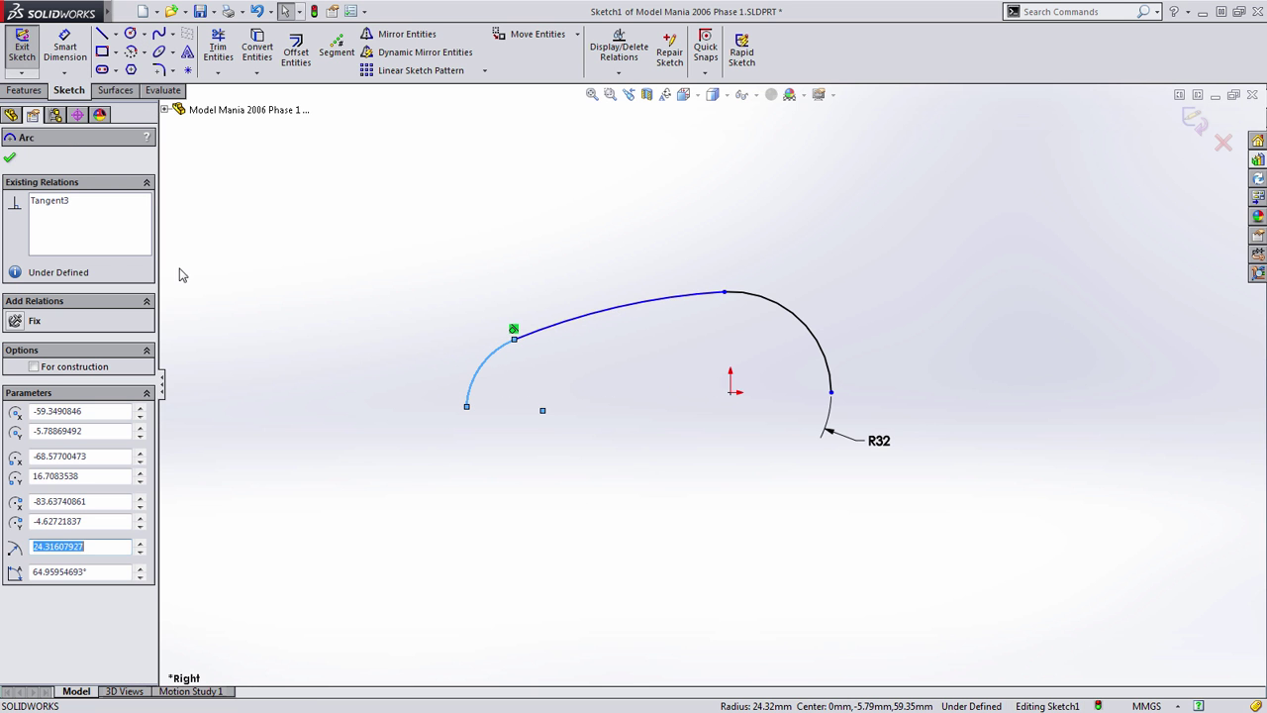
left_click(526, 259)
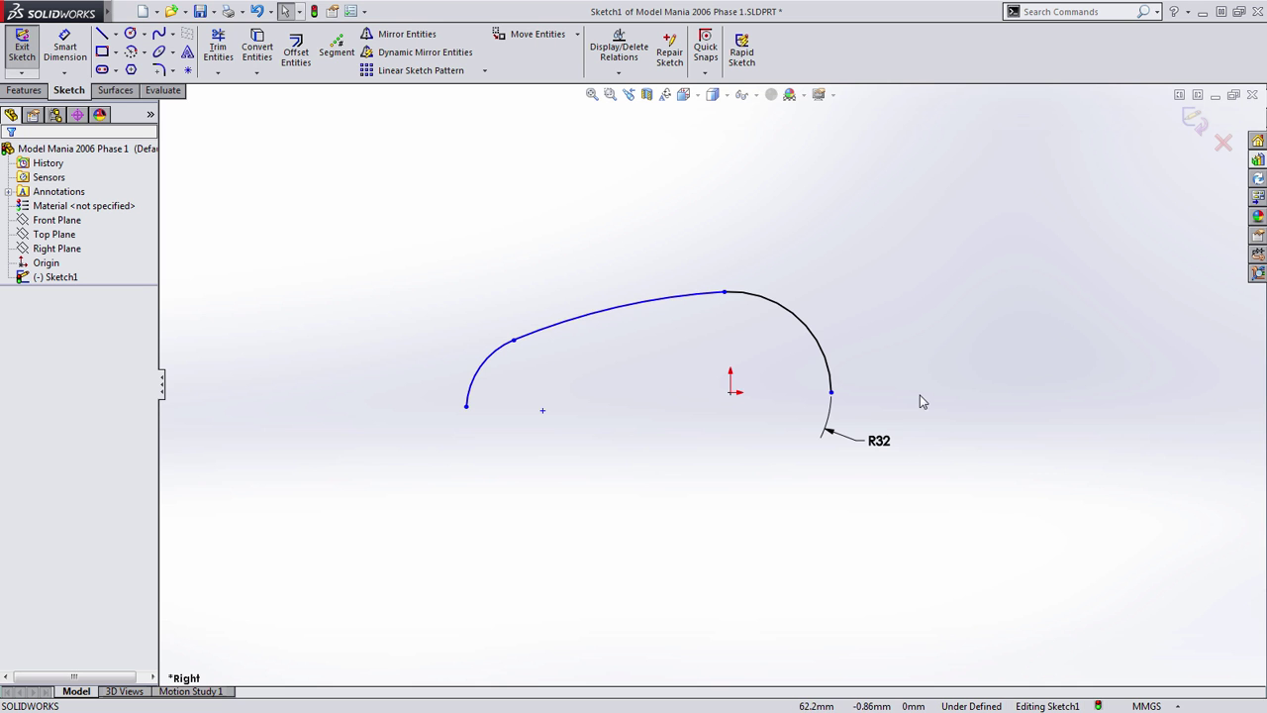
Step: Make both profile endpoints, the left arc centre and the origin horizontal
left_click(830, 392)
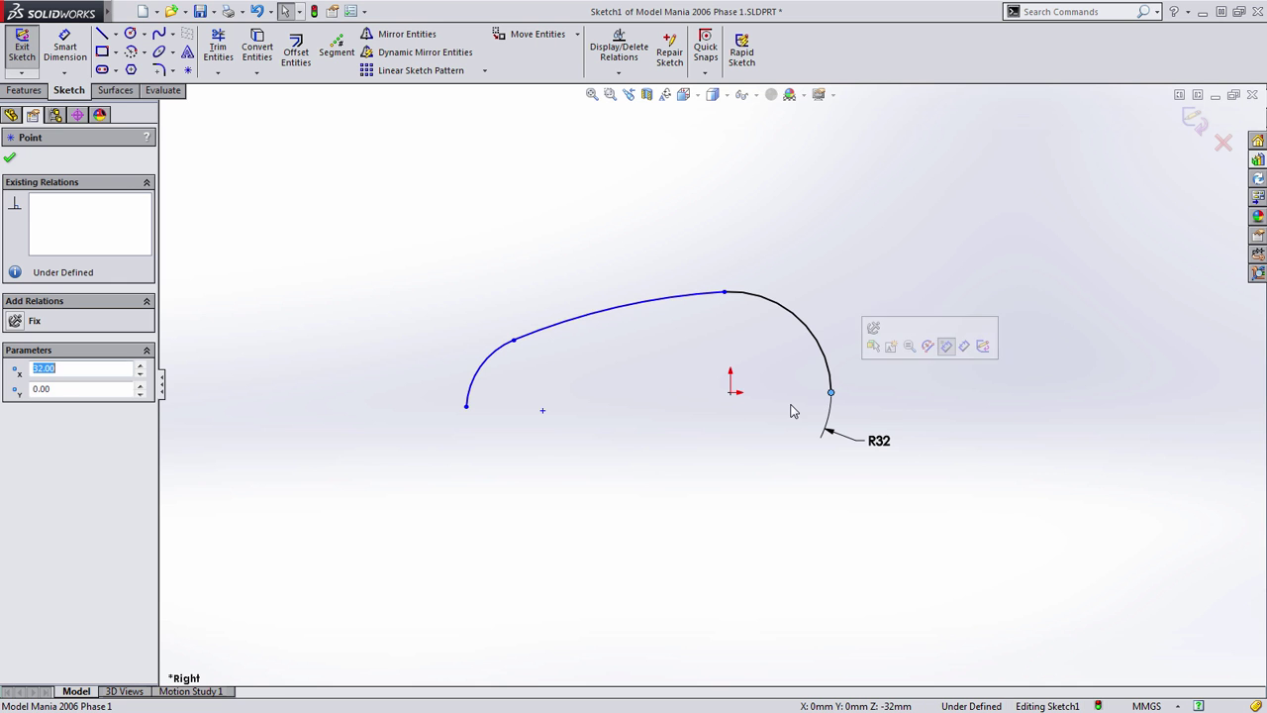
left_click(466, 405, "ctrl")
left_click(543, 410, "ctrl")
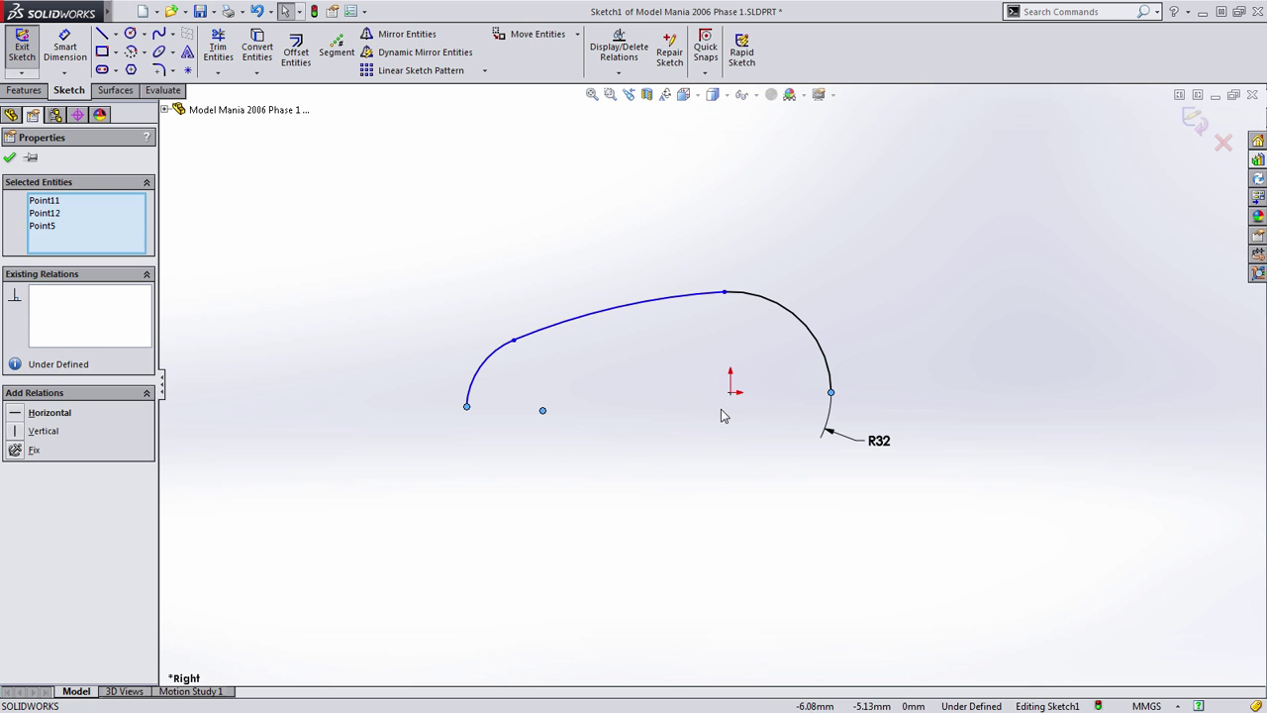
left_click(731, 393, "ctrl")
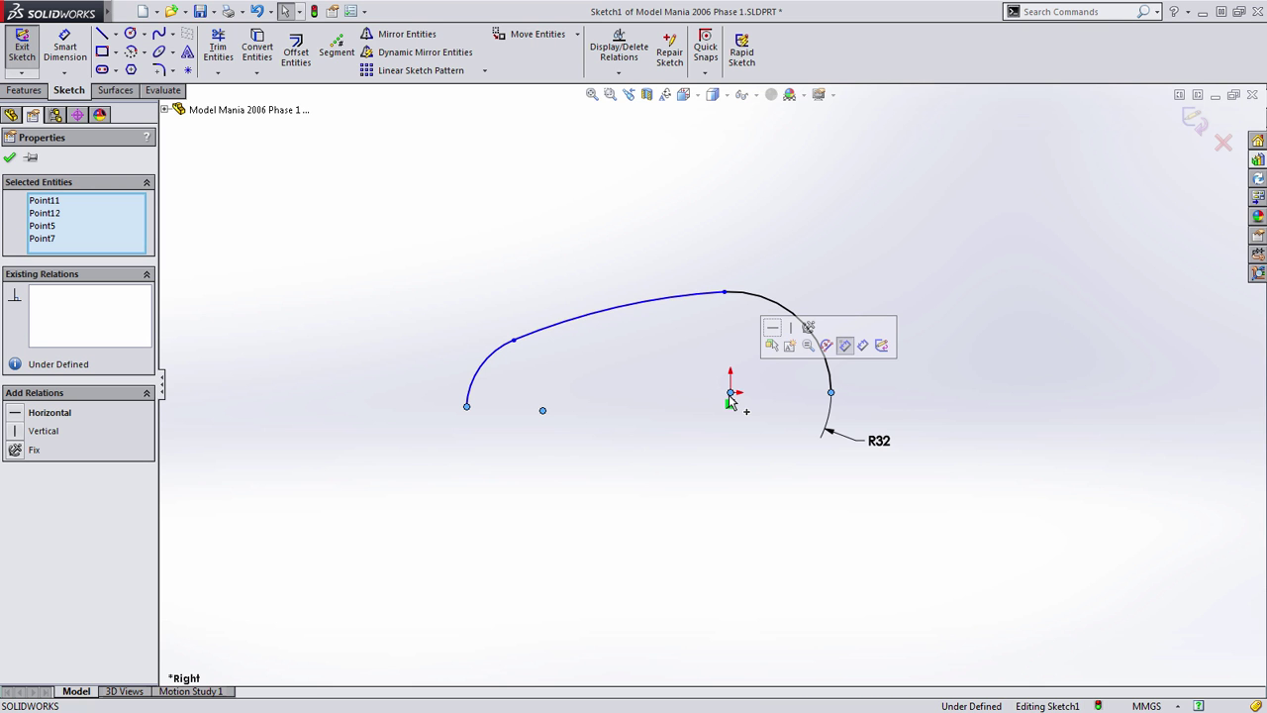
left_click(773, 335)
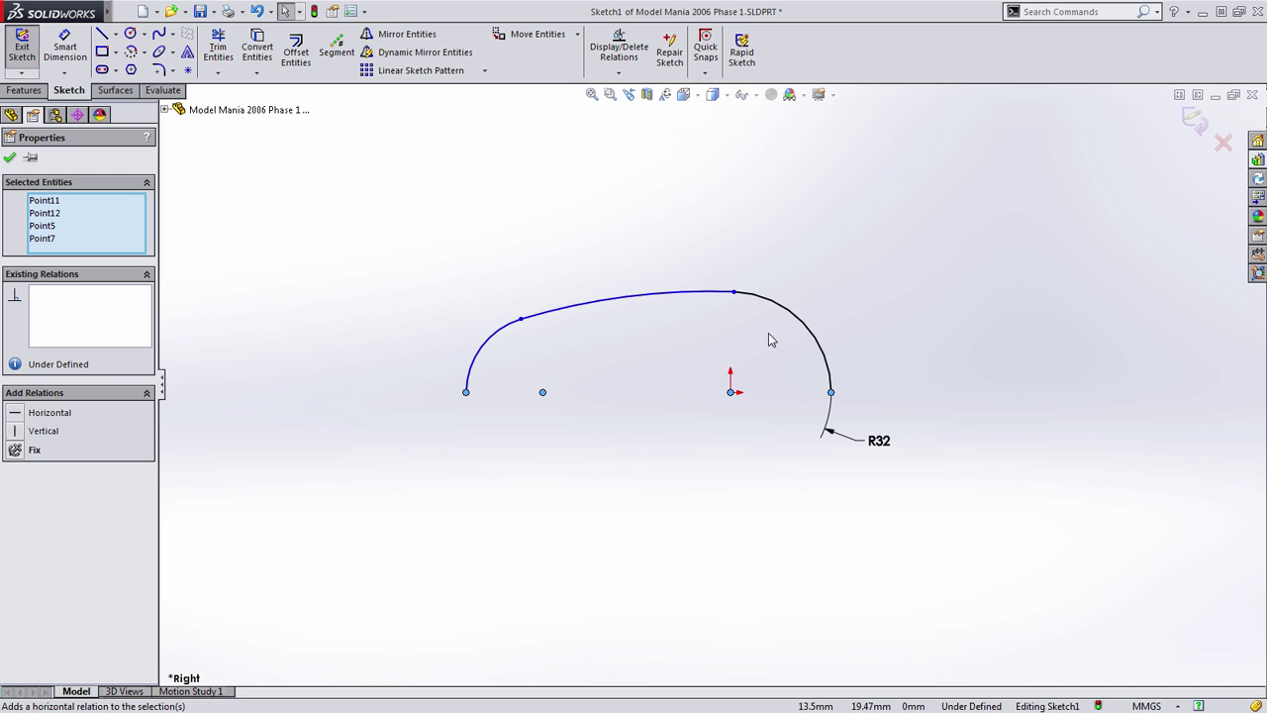
left_click(649, 347)
Step: Align the profile's top junction point vertically with the origin
key("s")
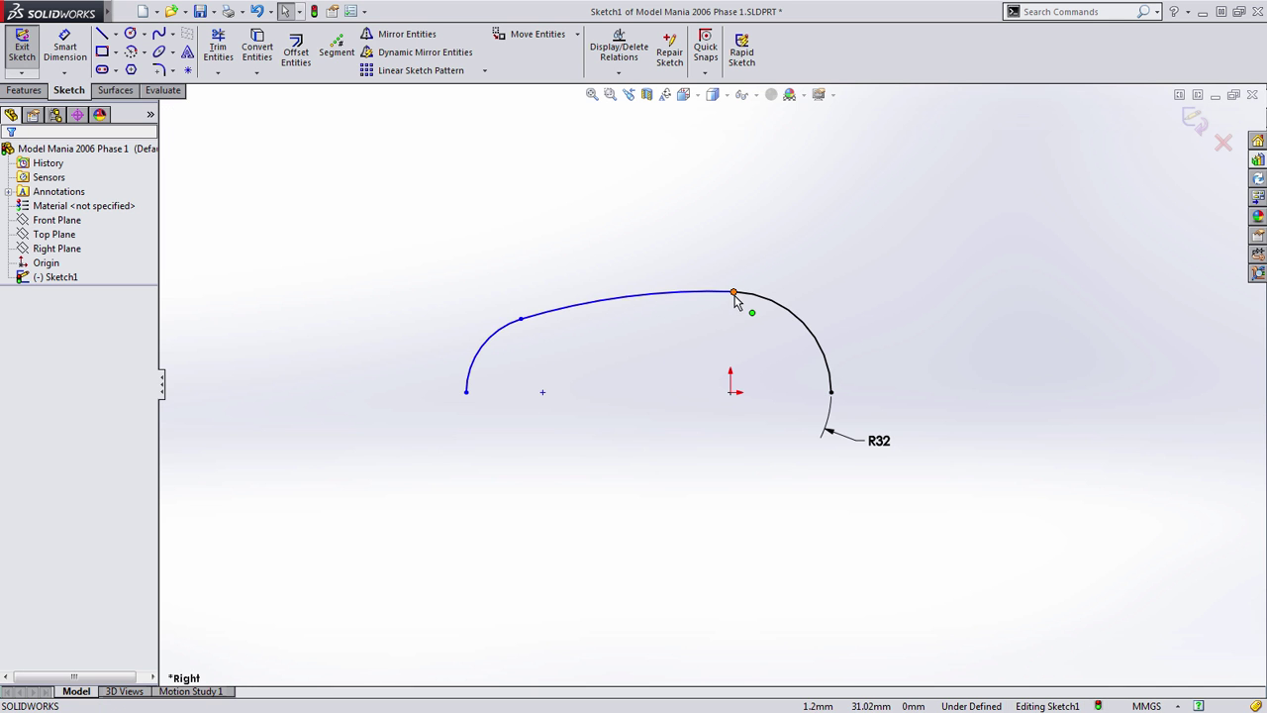
mouse_move(733, 295)
left_mouse_down()
mouse_move(687, 294)
mouse_move(740, 289)
mouse_move(729, 293)
left_mouse_up()
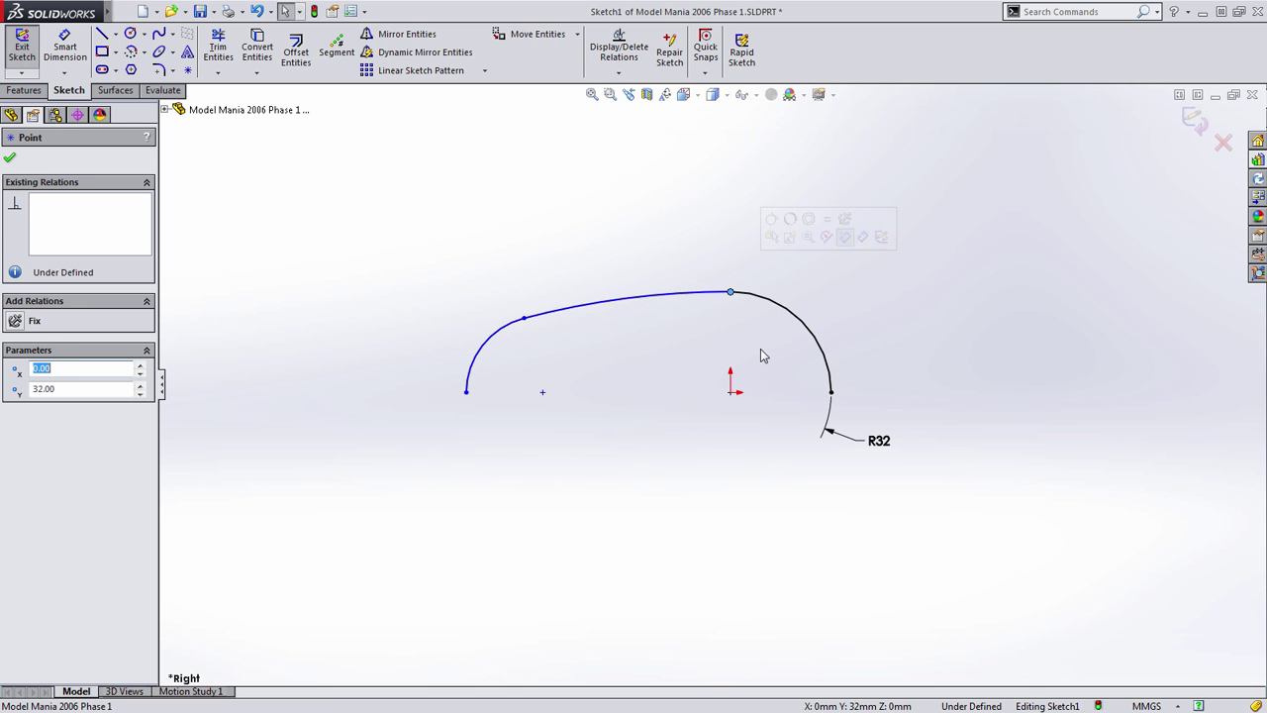
left_click(730, 392, "ctrl")
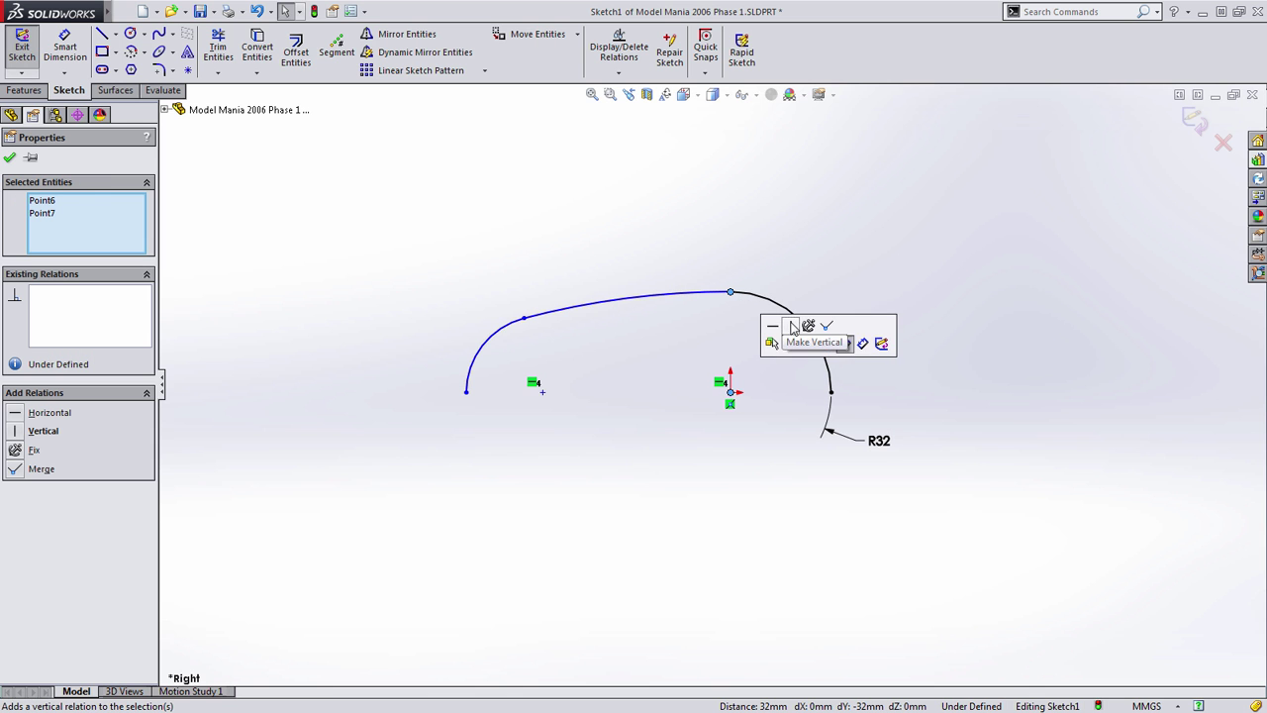
left_click(790, 326)
left_click(634, 359)
Step: Dimension the profile's overall width between its endpoints as 92
key("s")
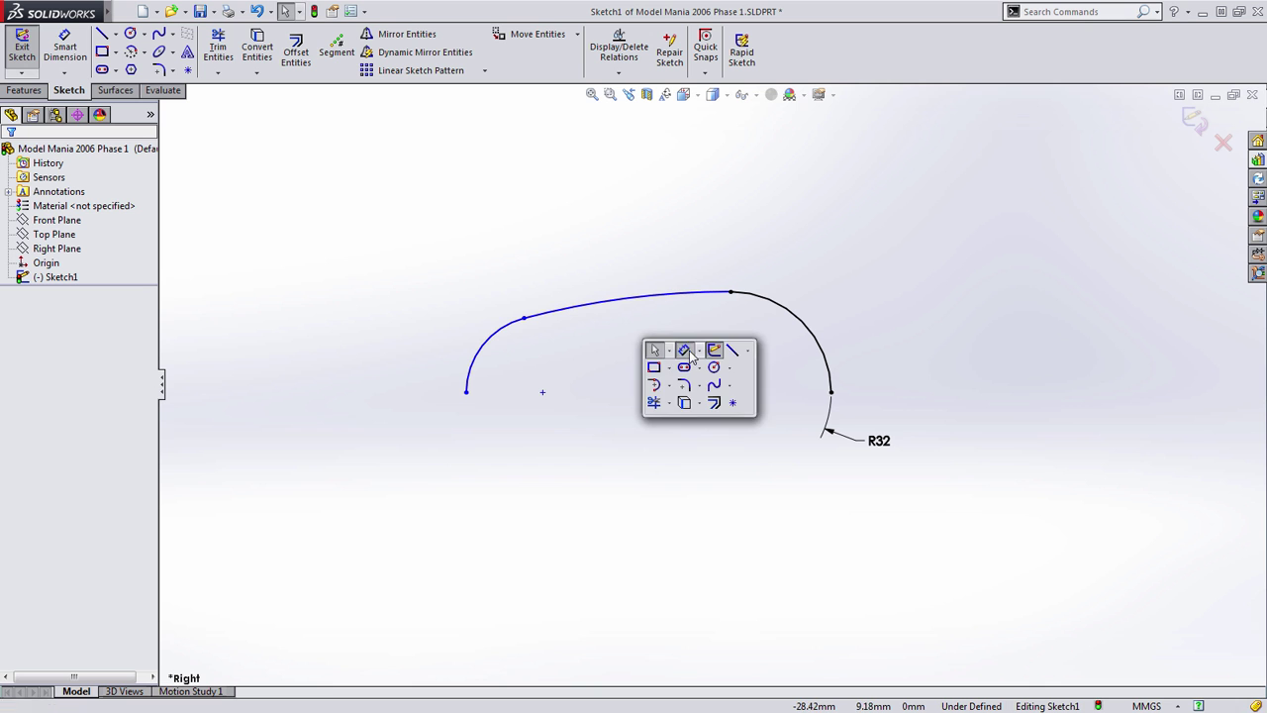
left_click(683, 349)
left_click(830, 392)
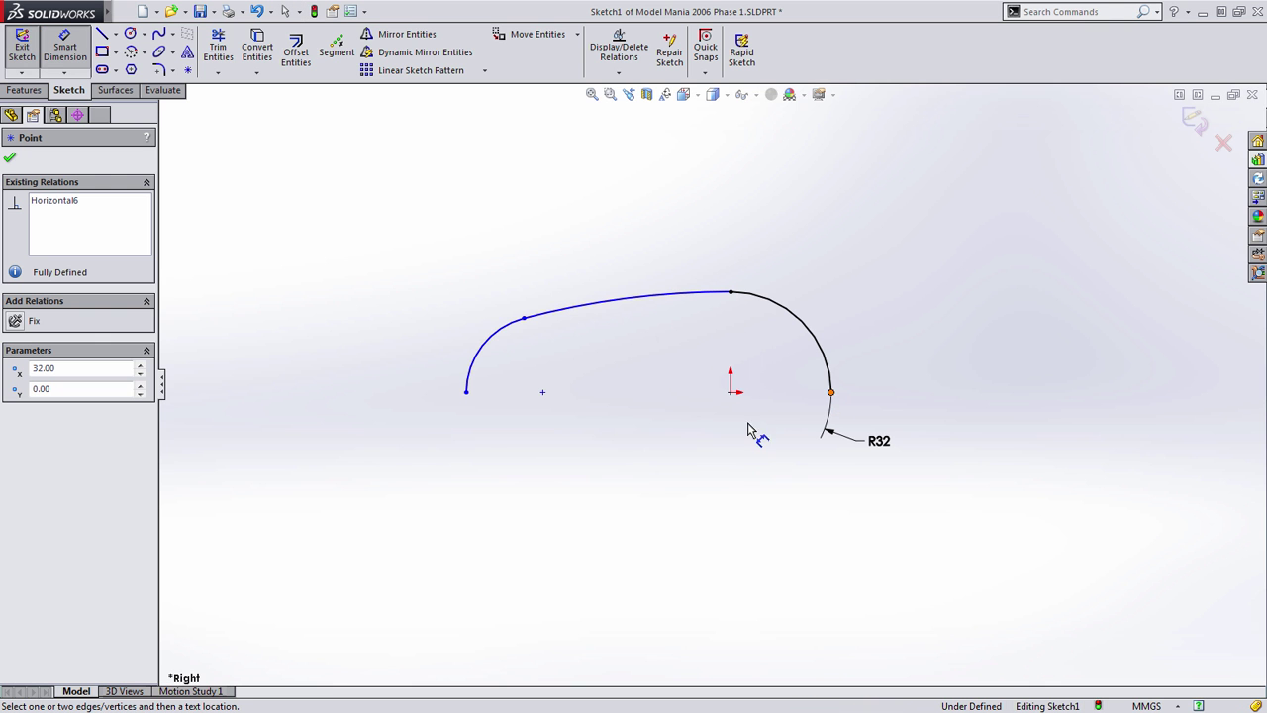
left_click(466, 392)
left_click(523, 469)
type("92")
key("Return")
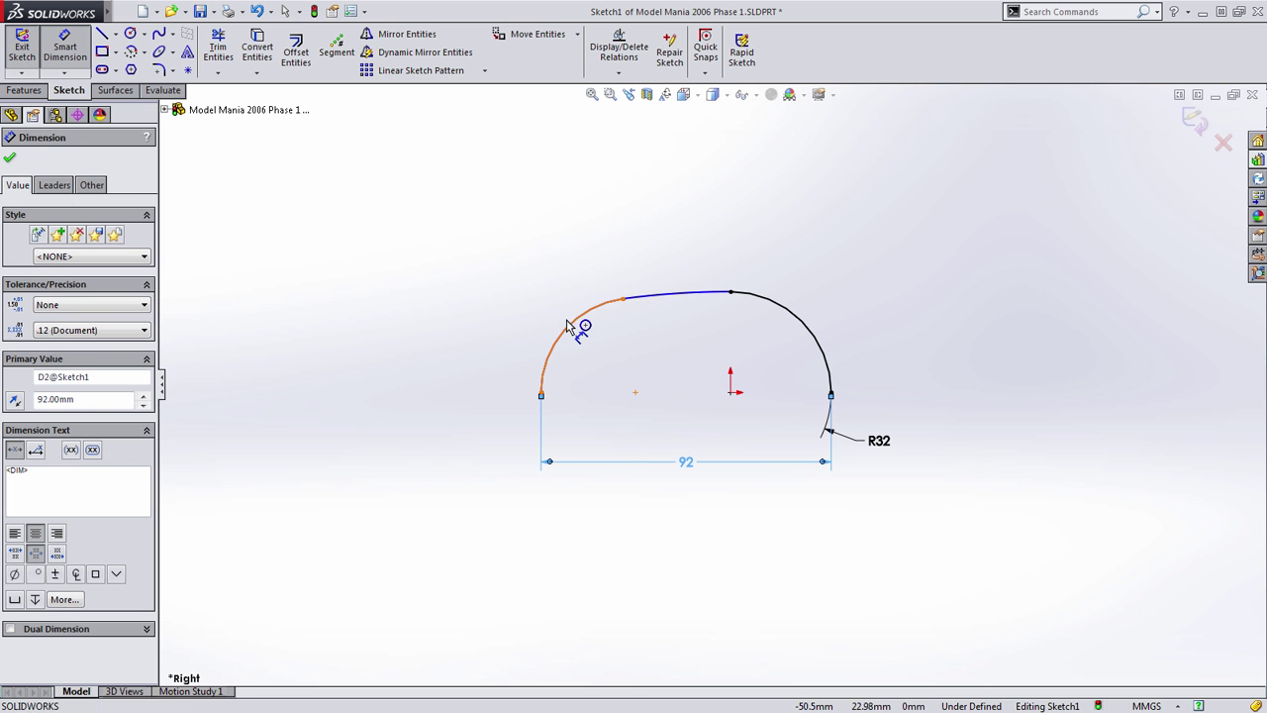
Step: Dimension the small left arc as R20 and move the R32 label to the upper right
left_click(566, 323)
left_click(438, 280)
type("20")
key("Return")
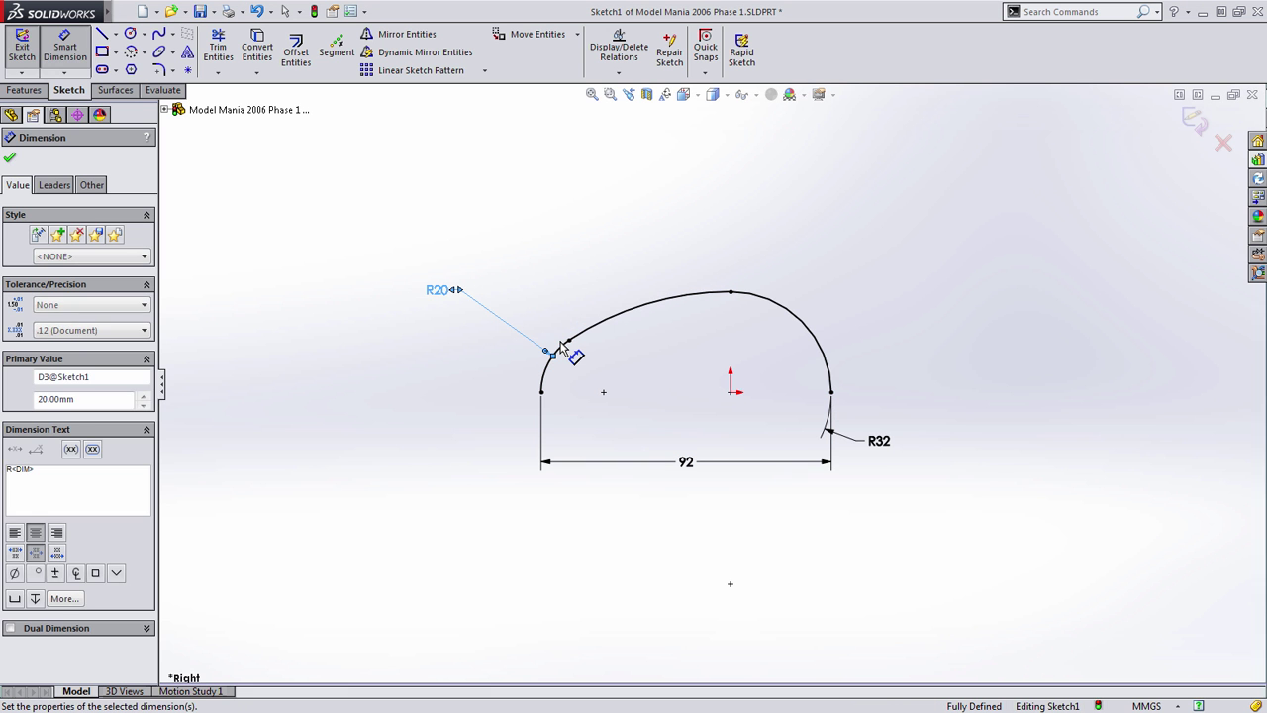
left_click_drag(900, 446, 936, 389)
left_click_drag(939, 342, 943, 315)
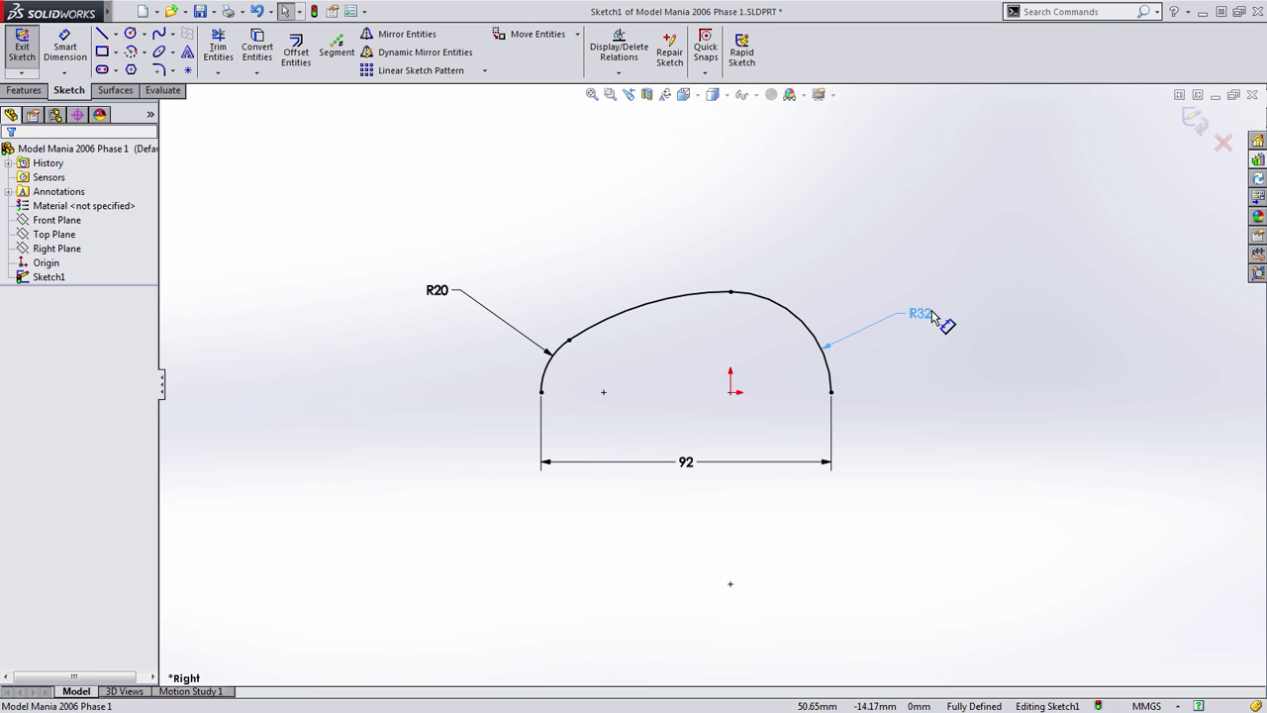
scroll(740, 367, "down", 2)
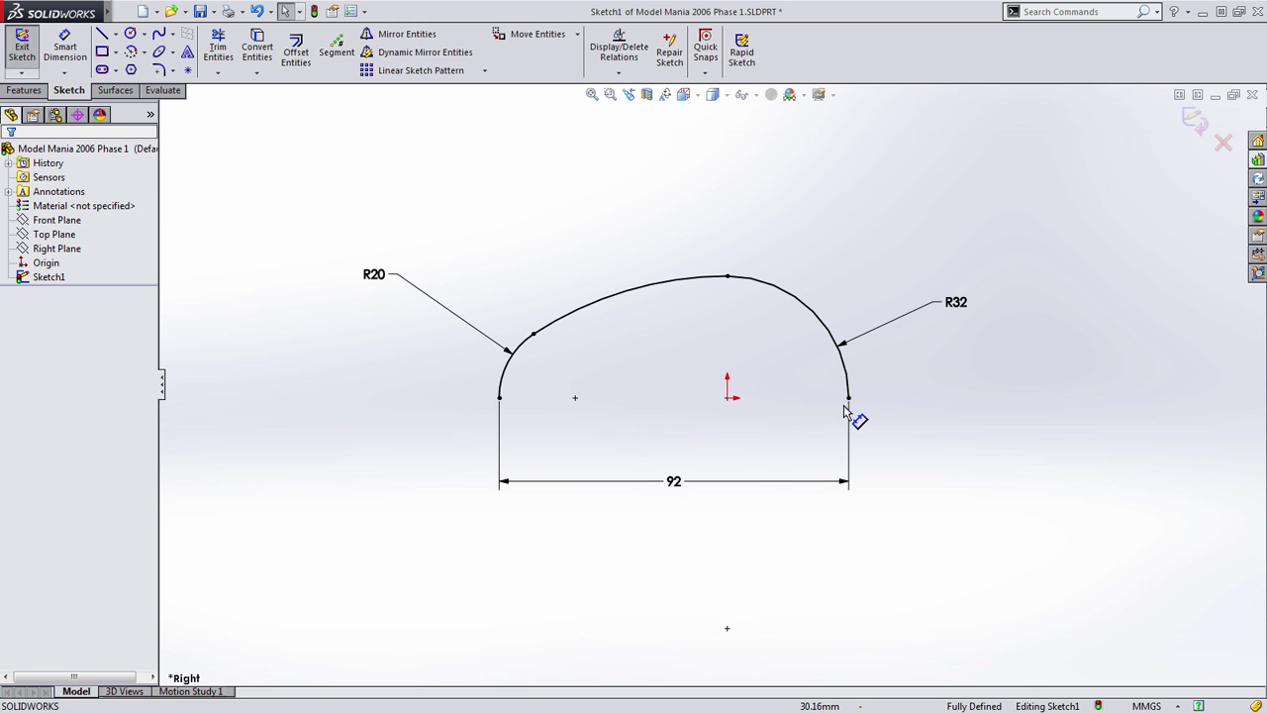
Step: Close the profile with a straight line from the right end to the left end
key("s")
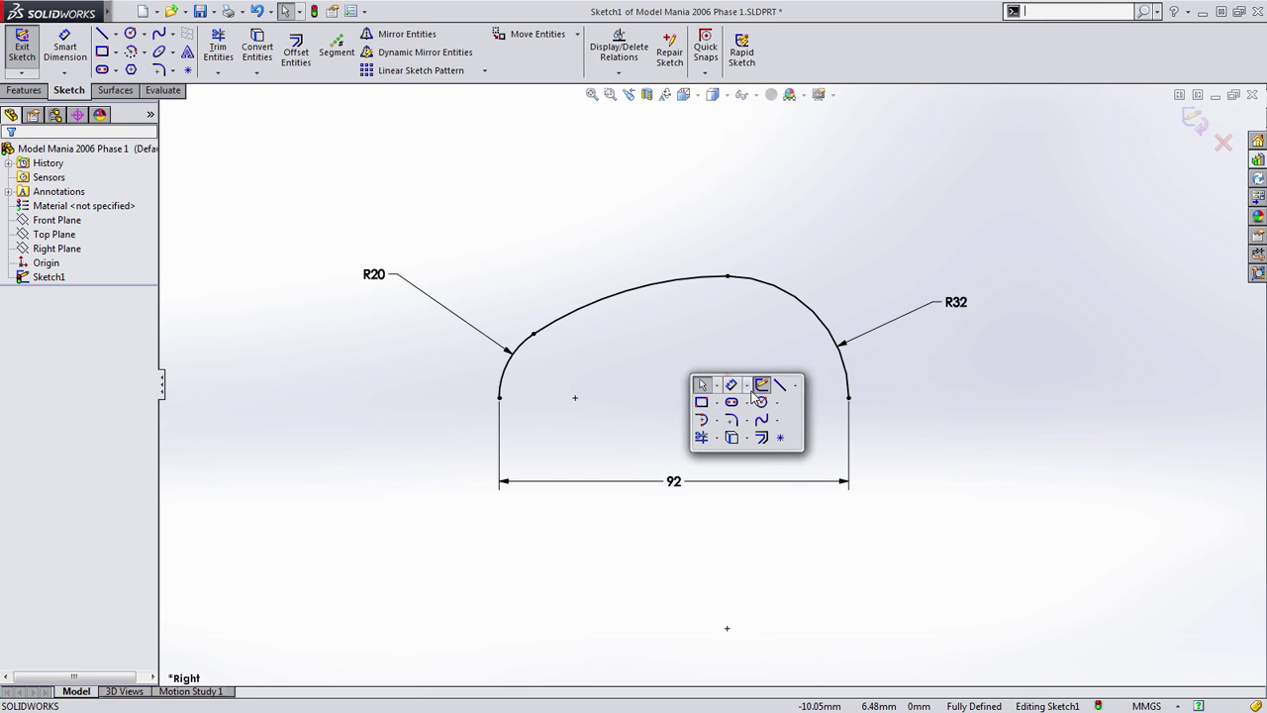
left_click(780, 388)
left_click(849, 400)
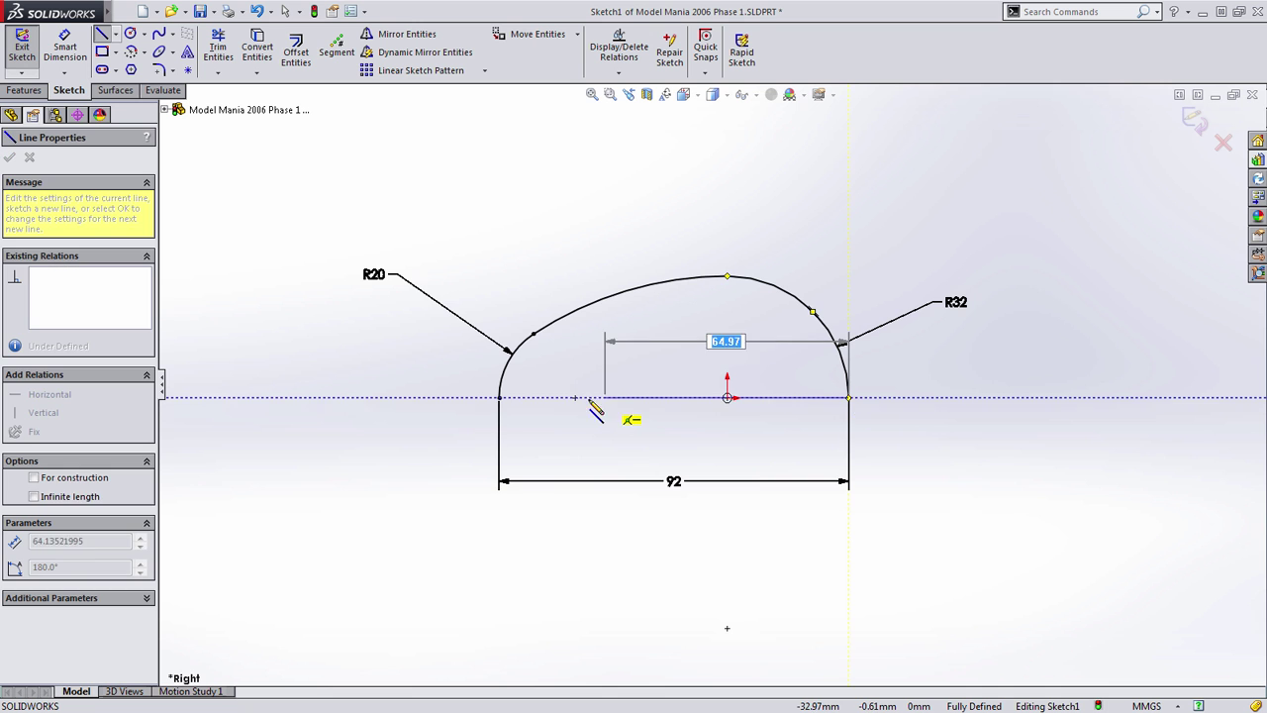
left_click(500, 398)
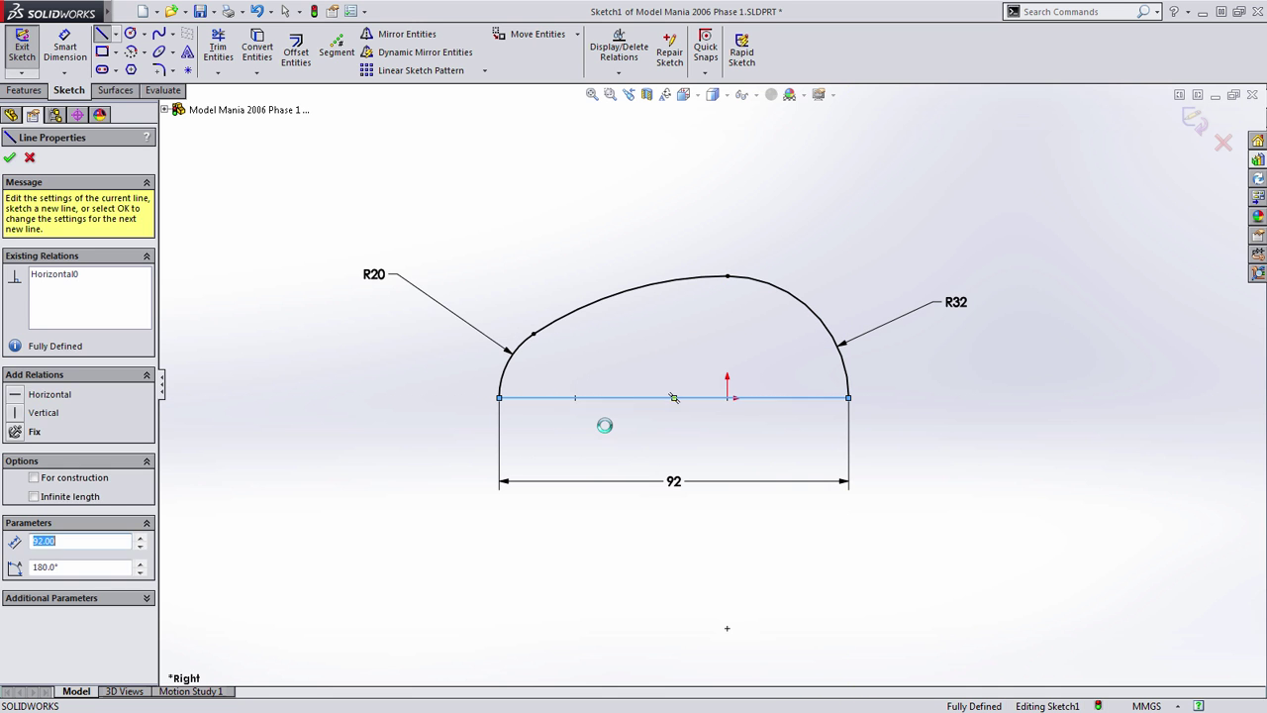
key("Escape")
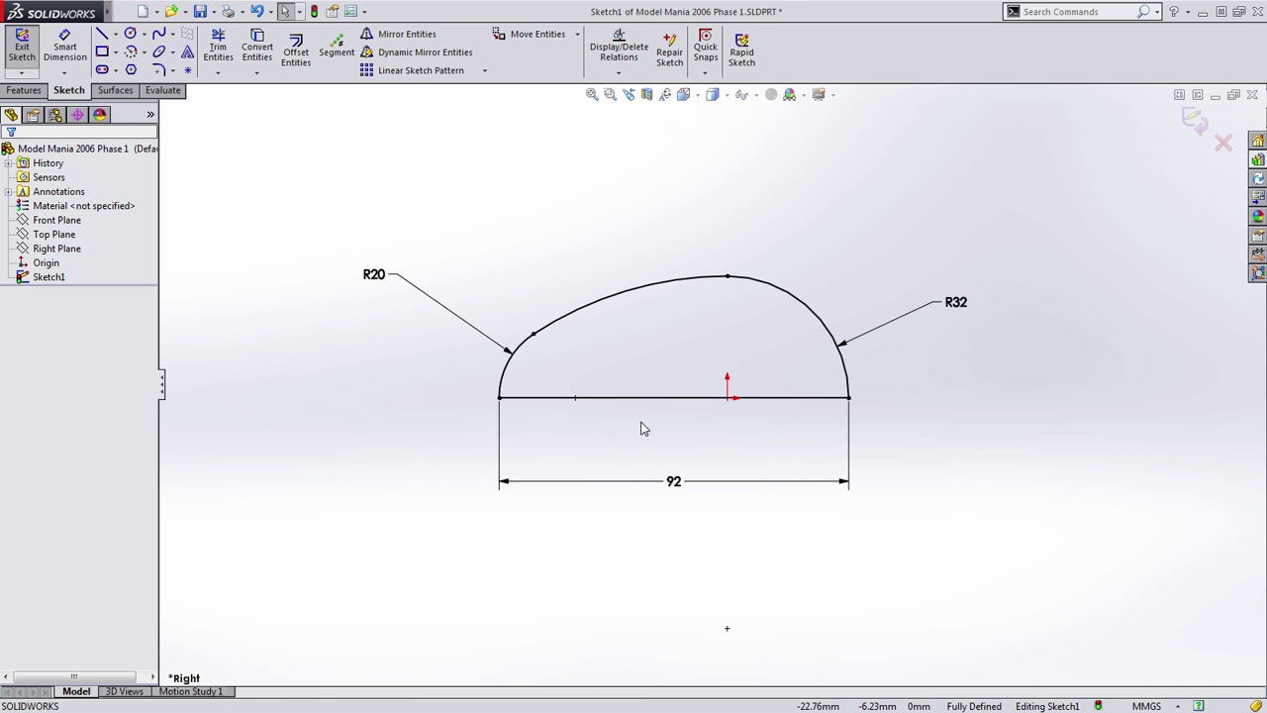
Step: Extrude the closed profile 32 mm Mid Plane to create Boss-Extrude1
key("ctrl+b")
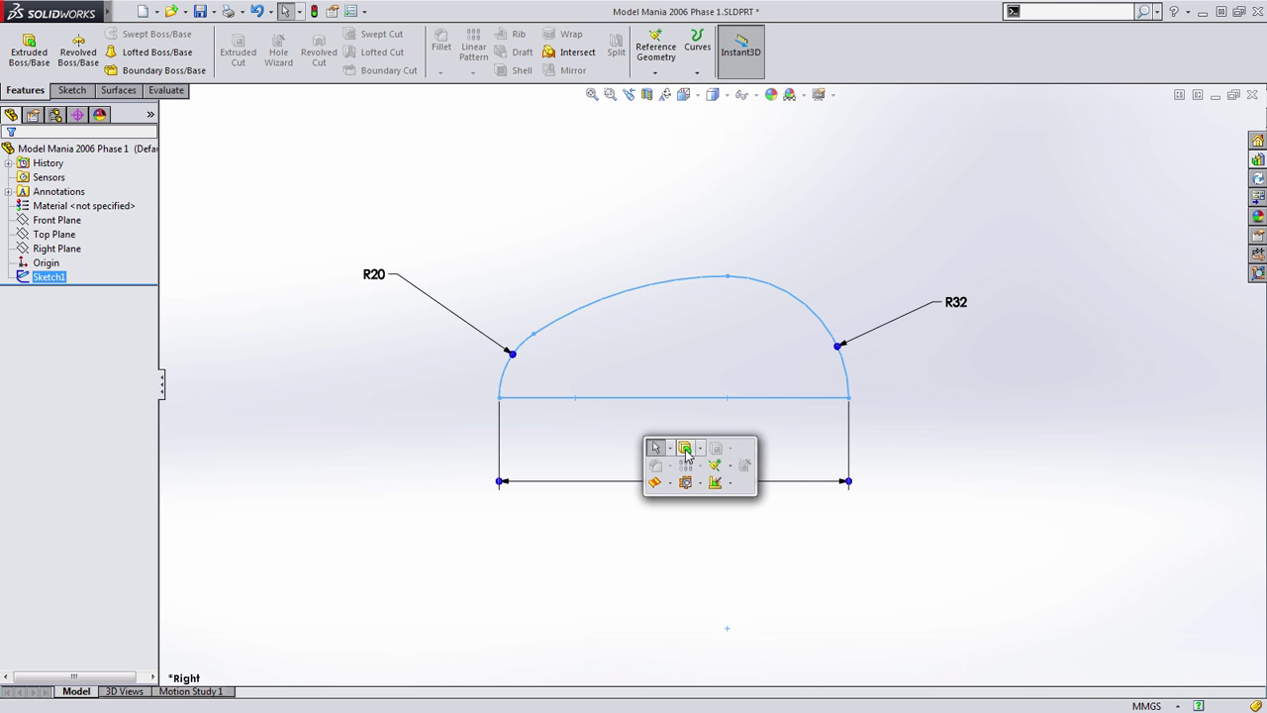
left_click(685, 448)
type("32")
key("Return")
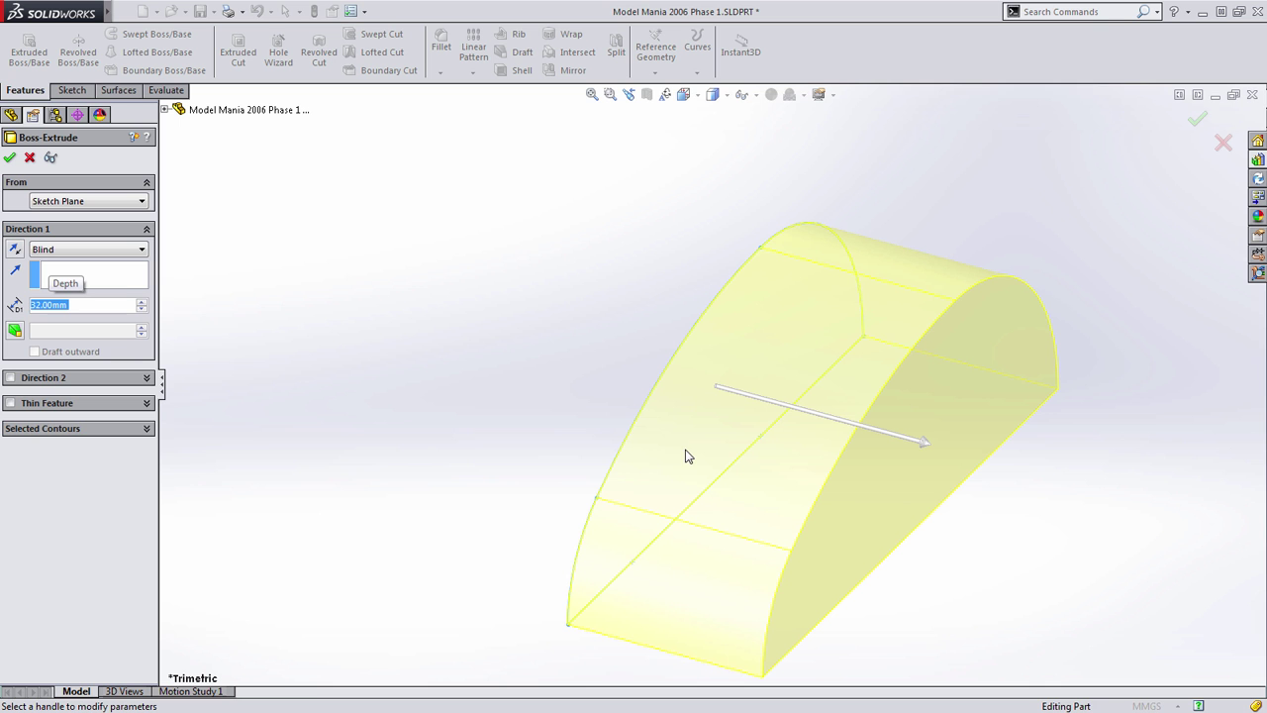
right_click(460, 194)
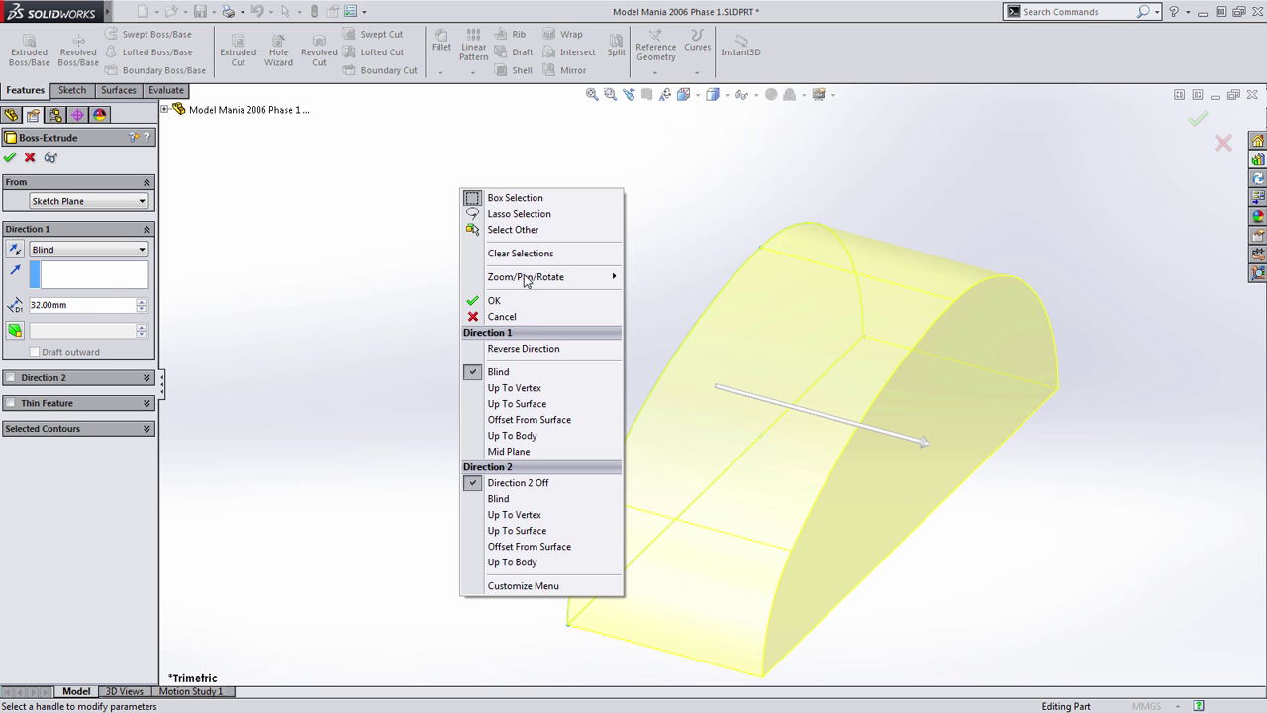
left_click(508, 451)
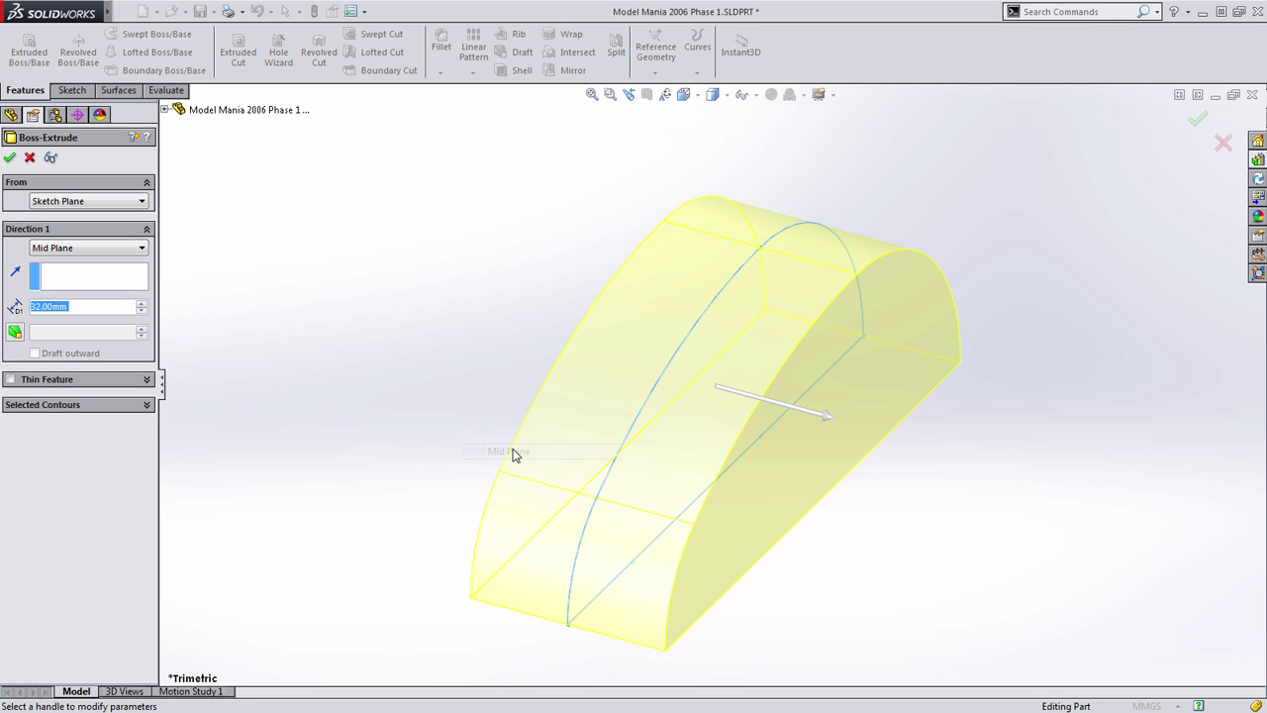
middle_click_drag(450, 437, 419, 427)
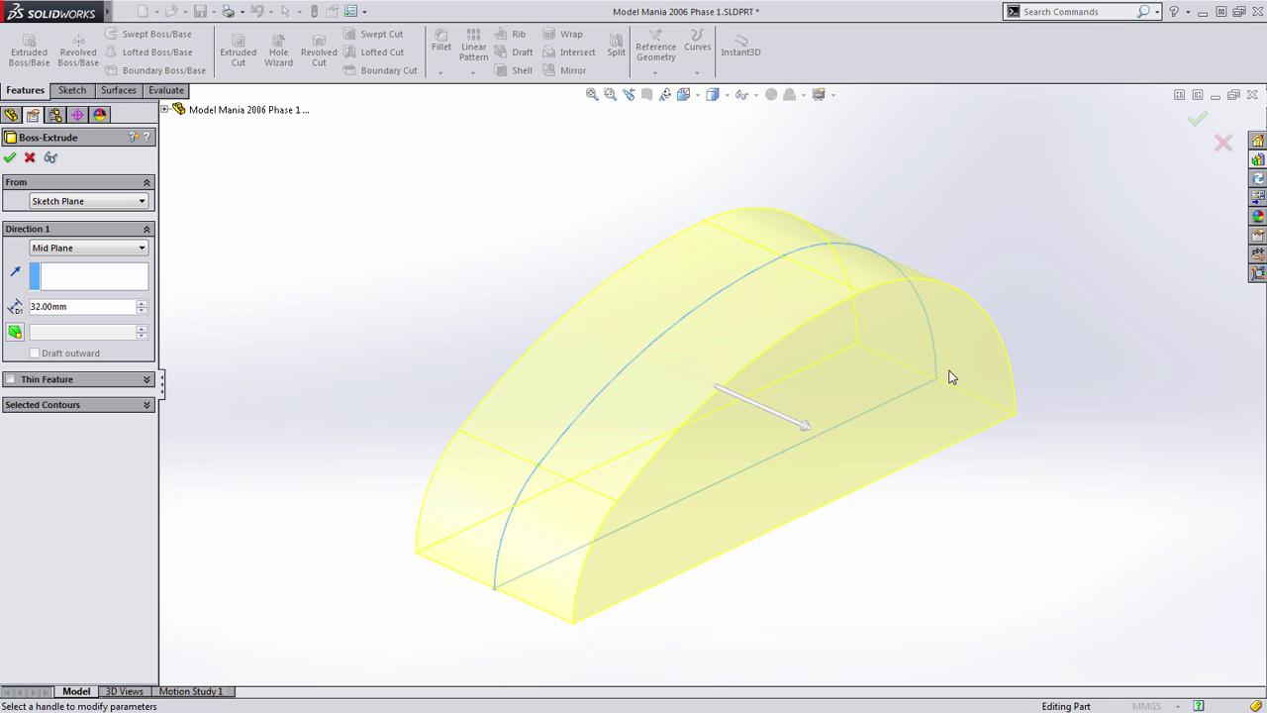
left_click(1194, 120)
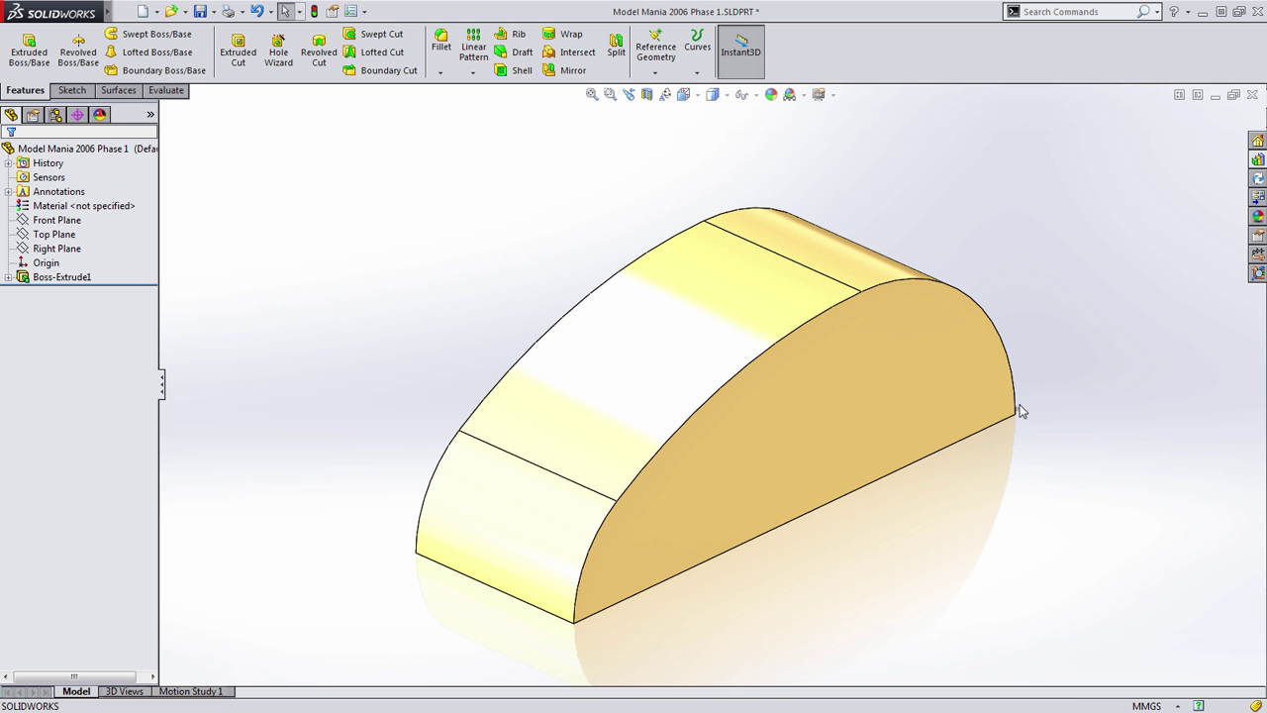
Step: Abandon a started Swept Cut, show Sketch1 from Boss-Extrude1, and select the Top Plane
left_click(382, 34)
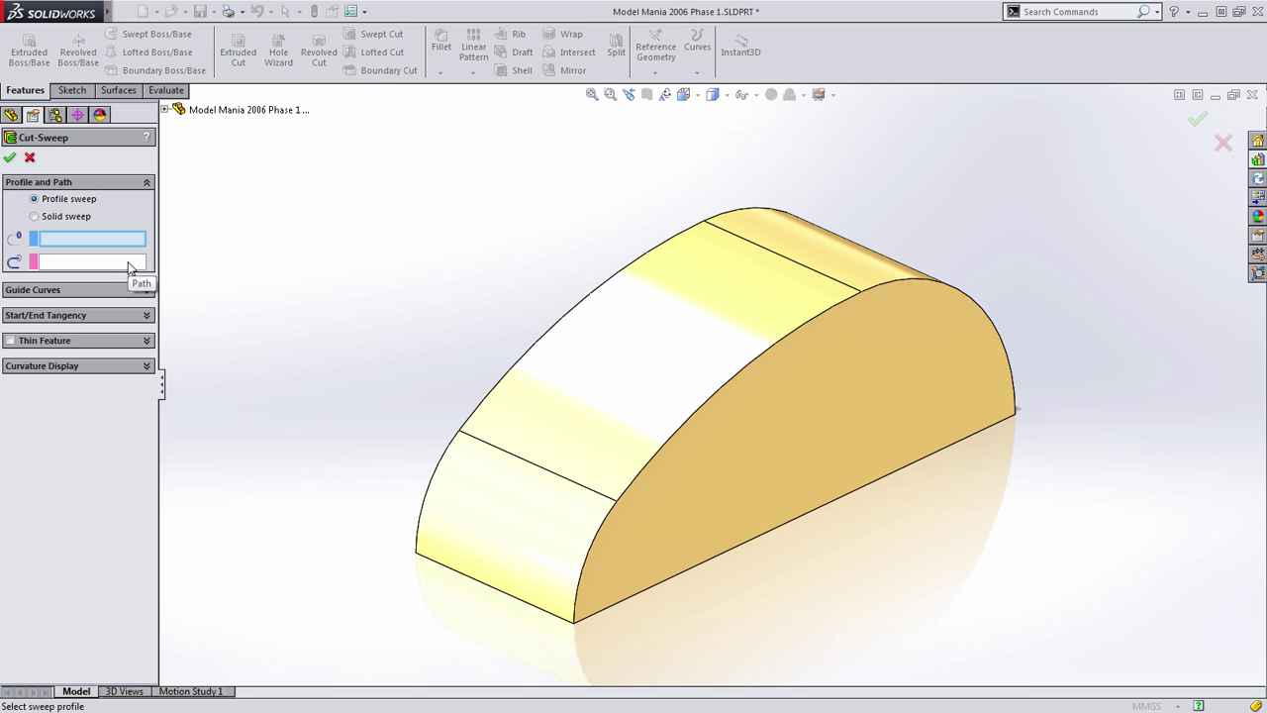
key("Escape")
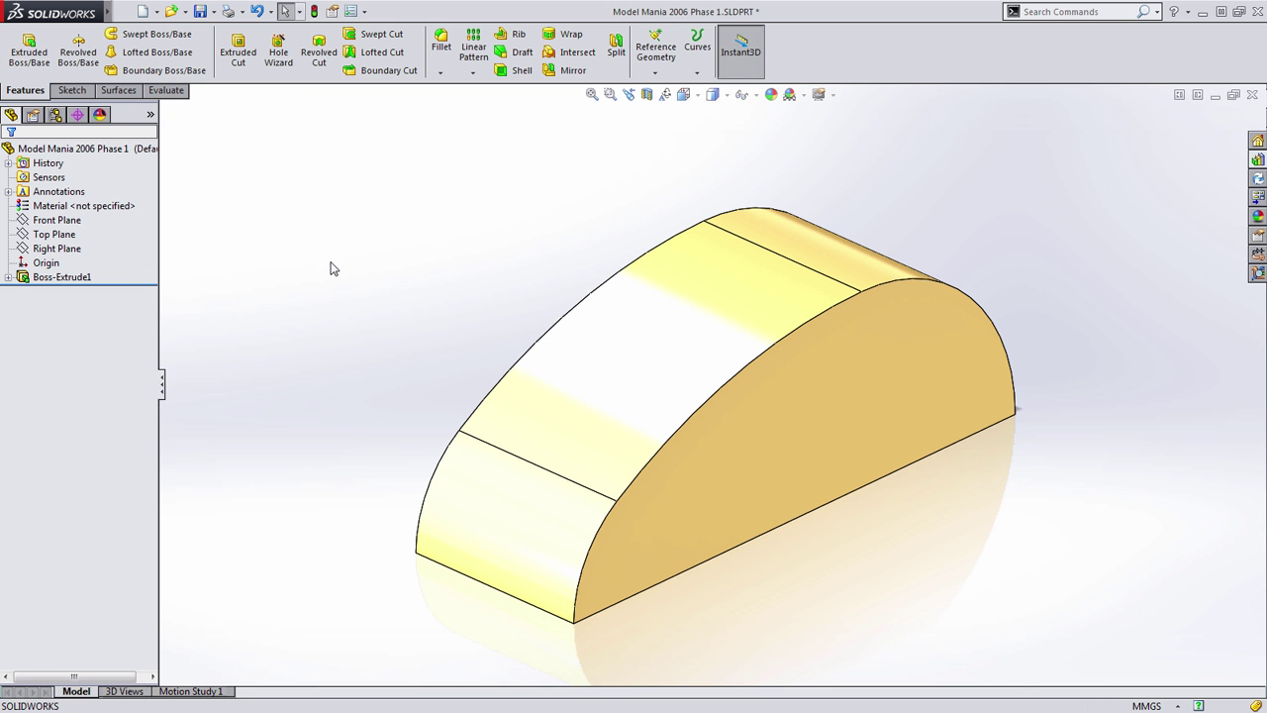
left_click(10, 277)
left_click(61, 290)
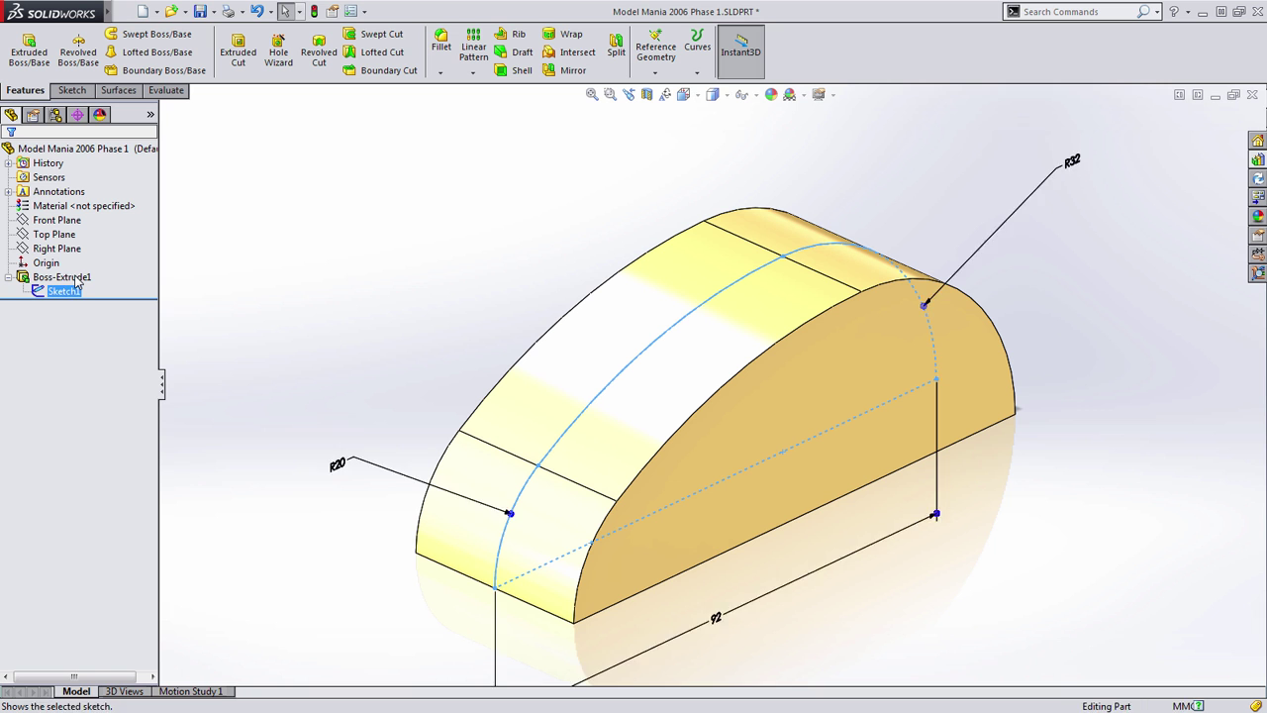
left_click(369, 264)
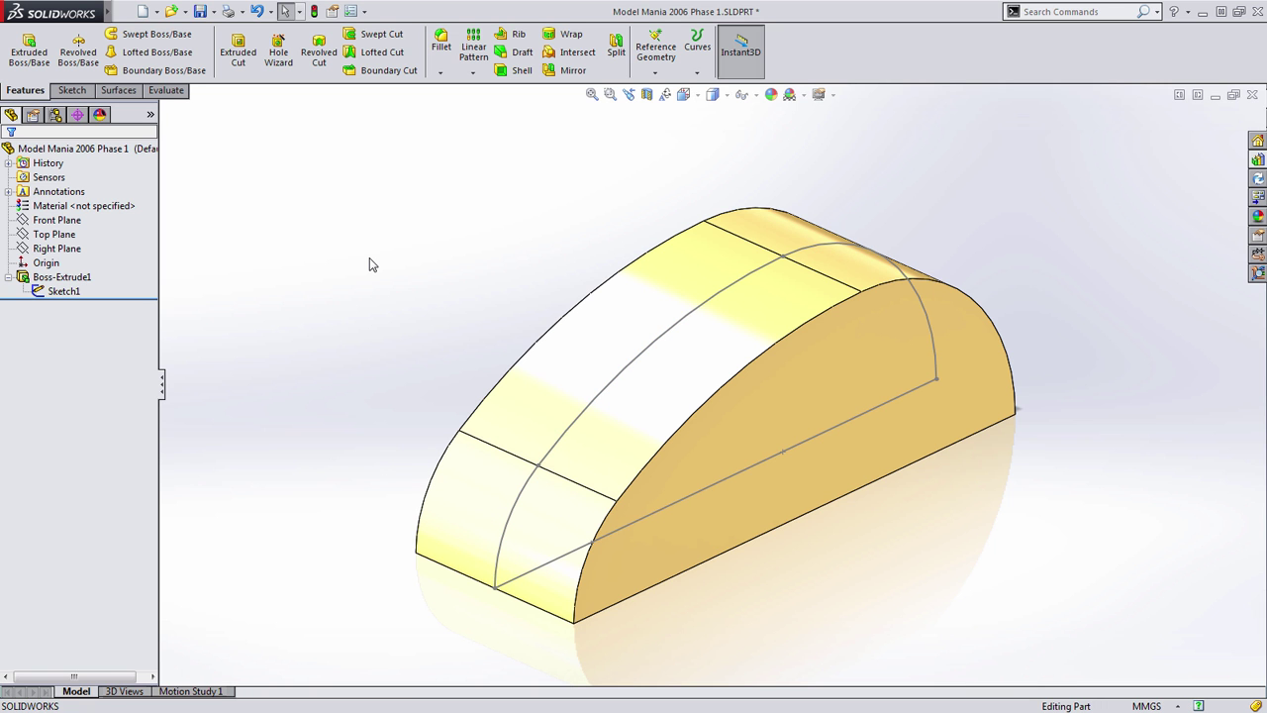
left_click(54, 234)
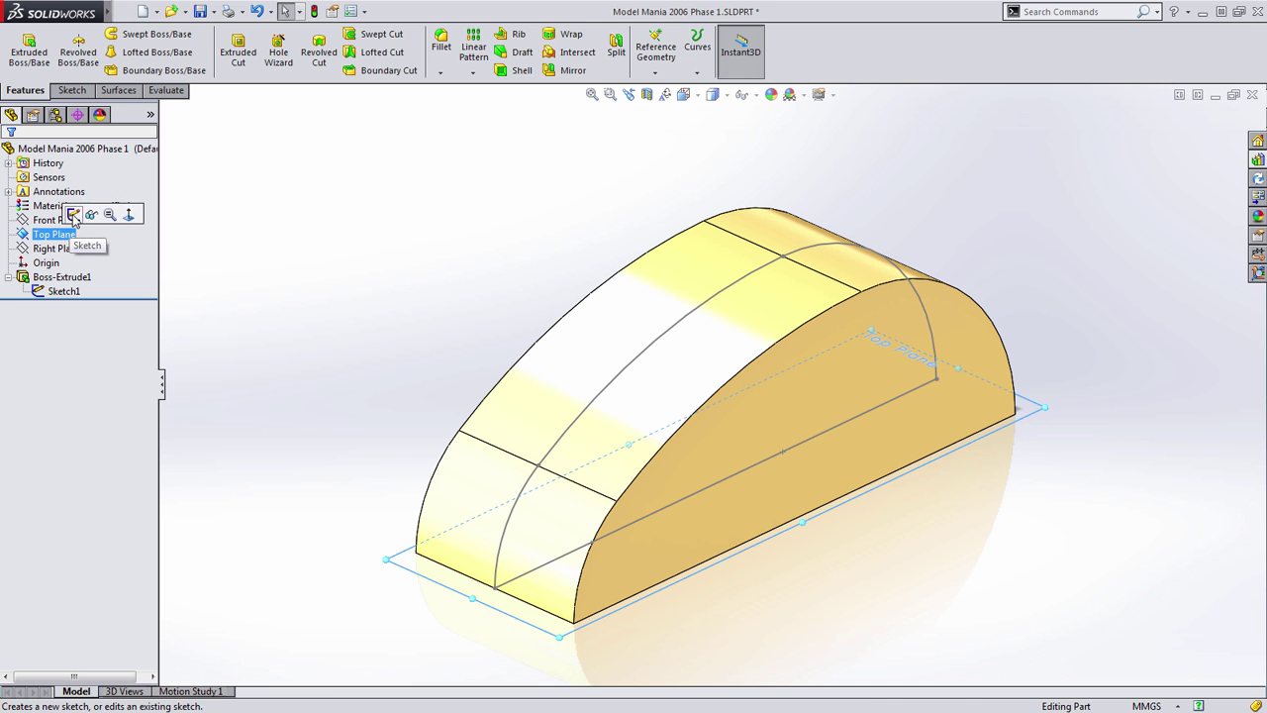
Step: Start a sketch on the Top Plane and draw a centre-point arc centred on the origin
left_click(73, 214)
key("s")
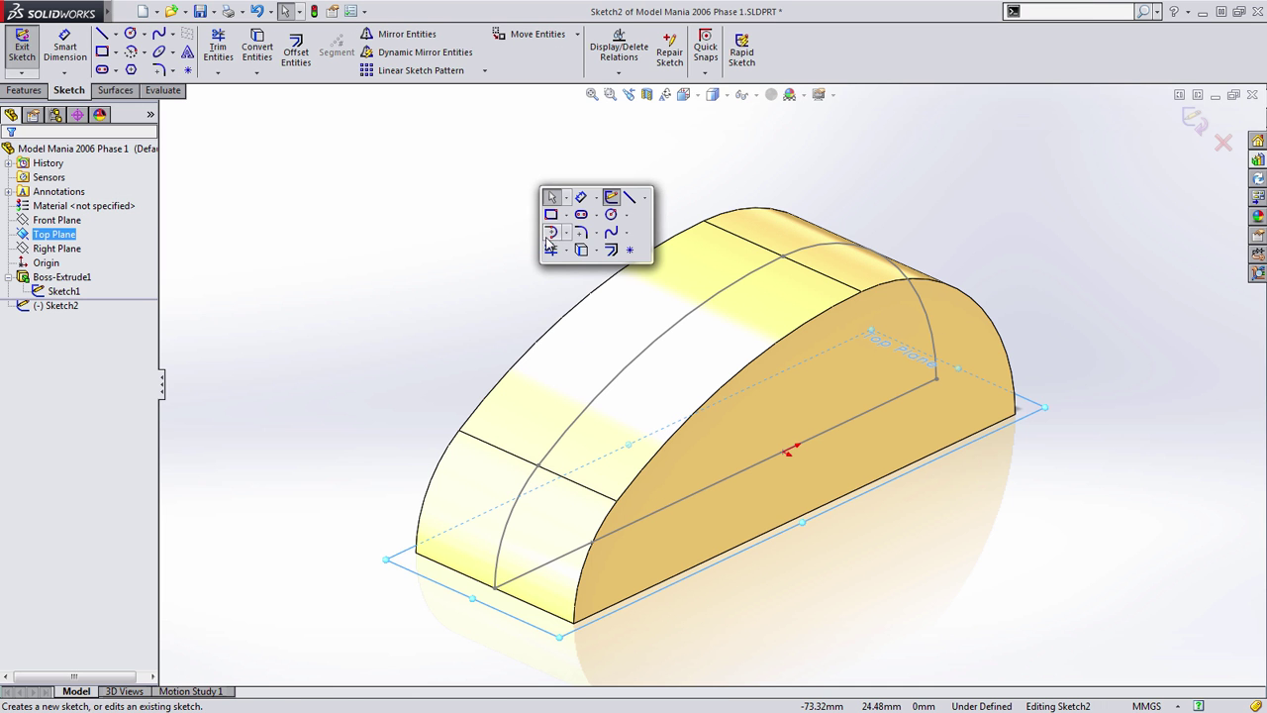
left_click(565, 233)
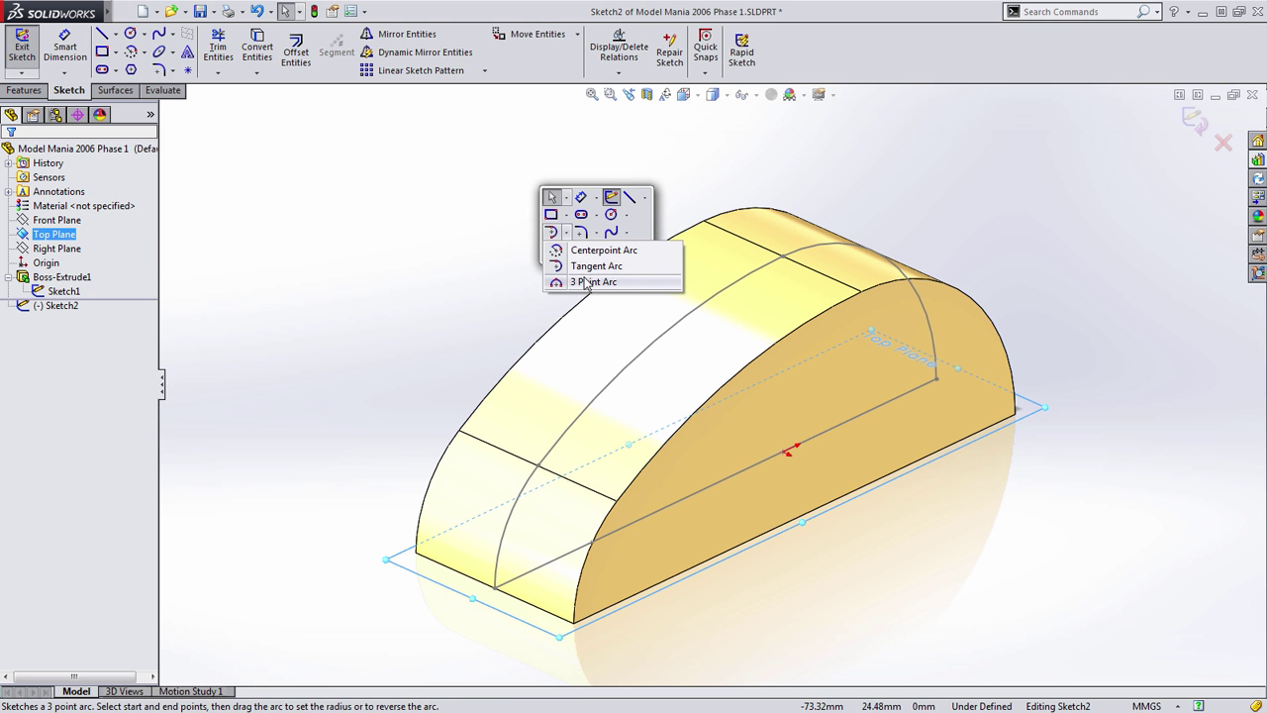
left_click(599, 254)
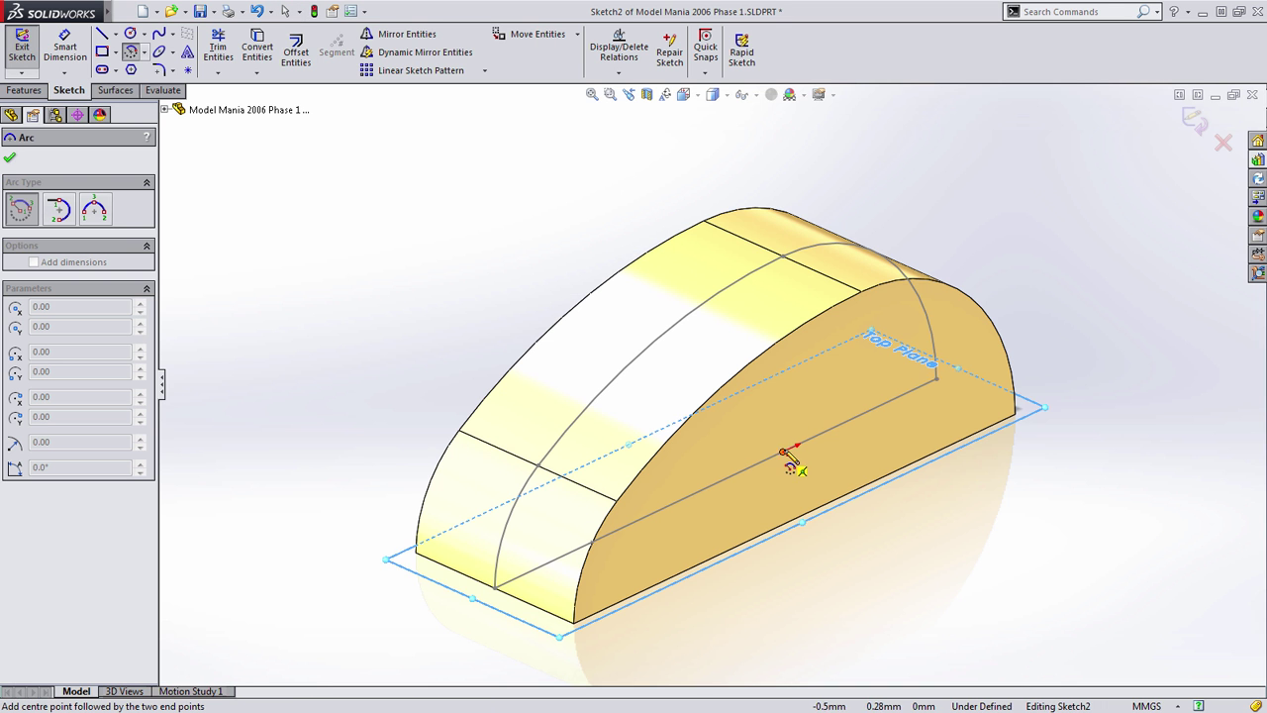
left_click(785, 453)
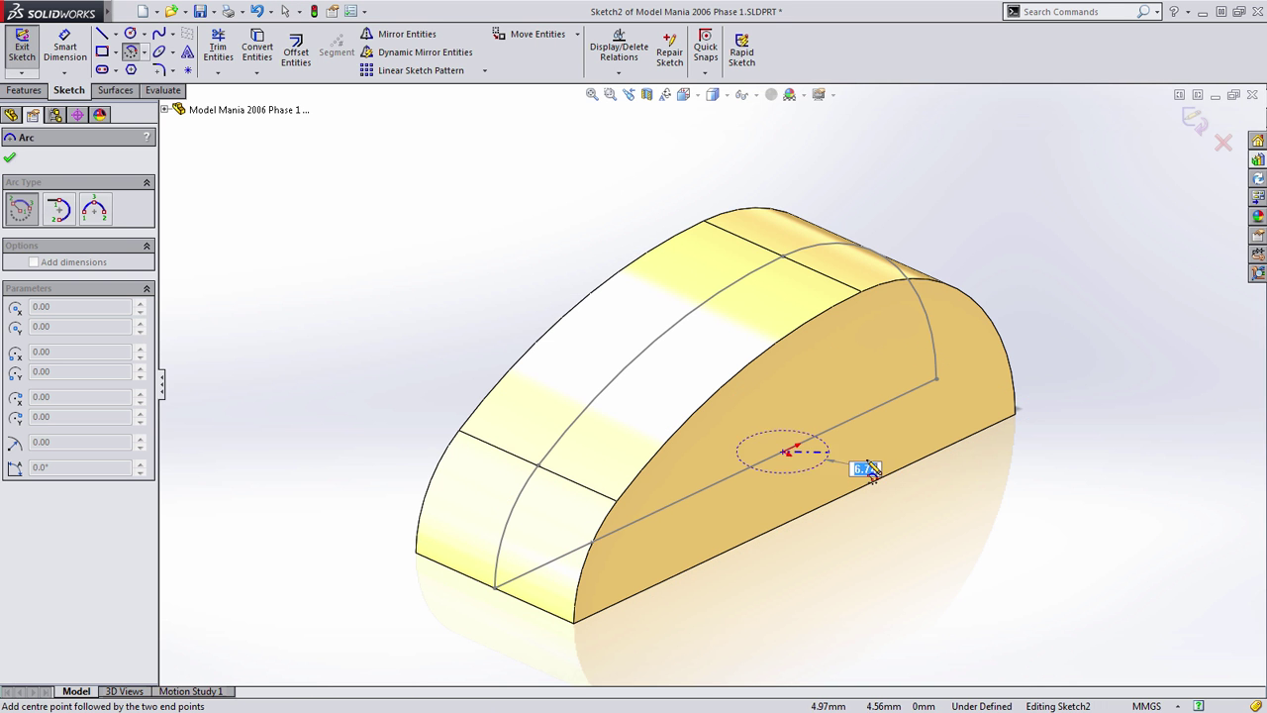
left_click(959, 482)
left_click(798, 365)
key("Escape")
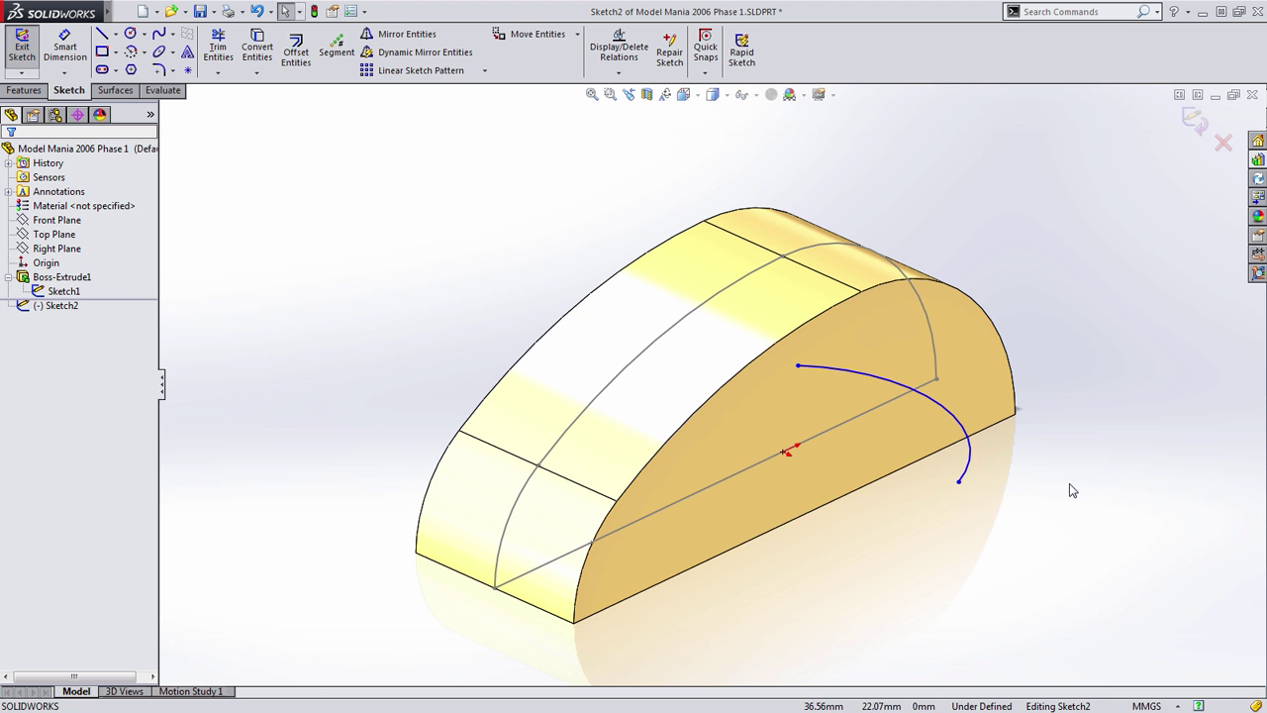
Step: Constrain the arc: midpoint on Sketch1's profile point, one end coincident with the bottom edge
left_click(936, 409)
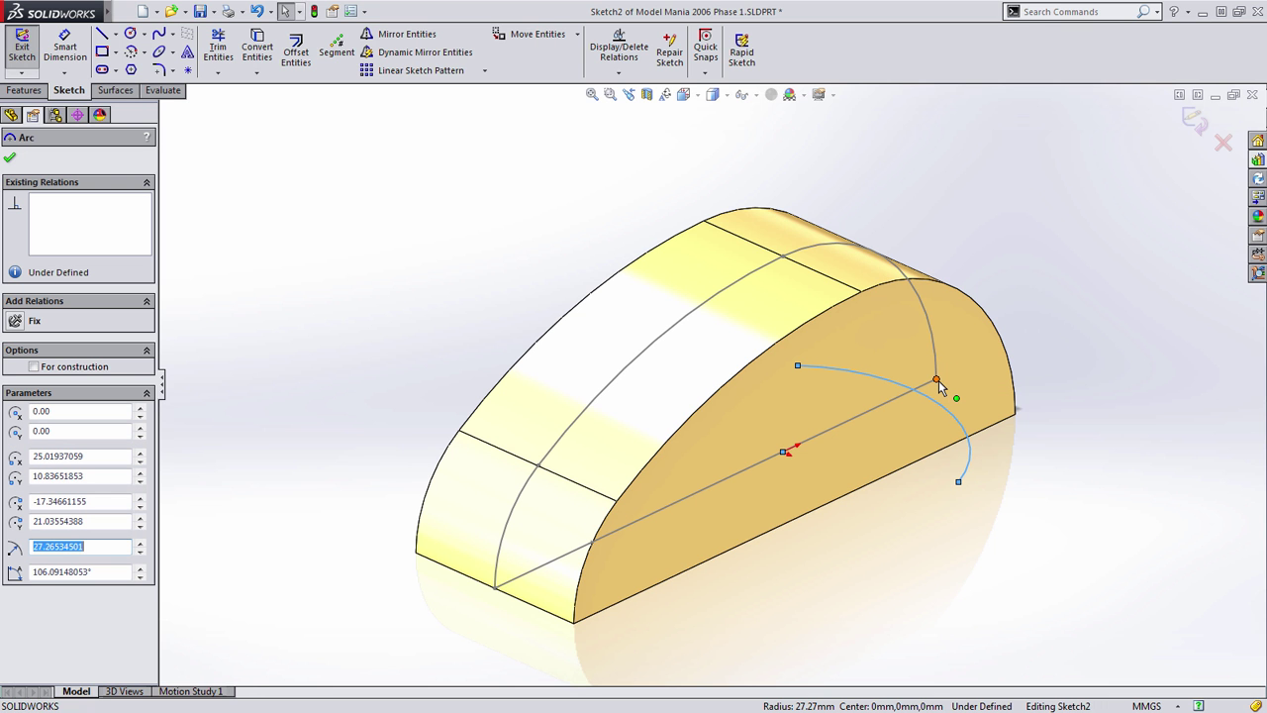
left_click(937, 380, "ctrl")
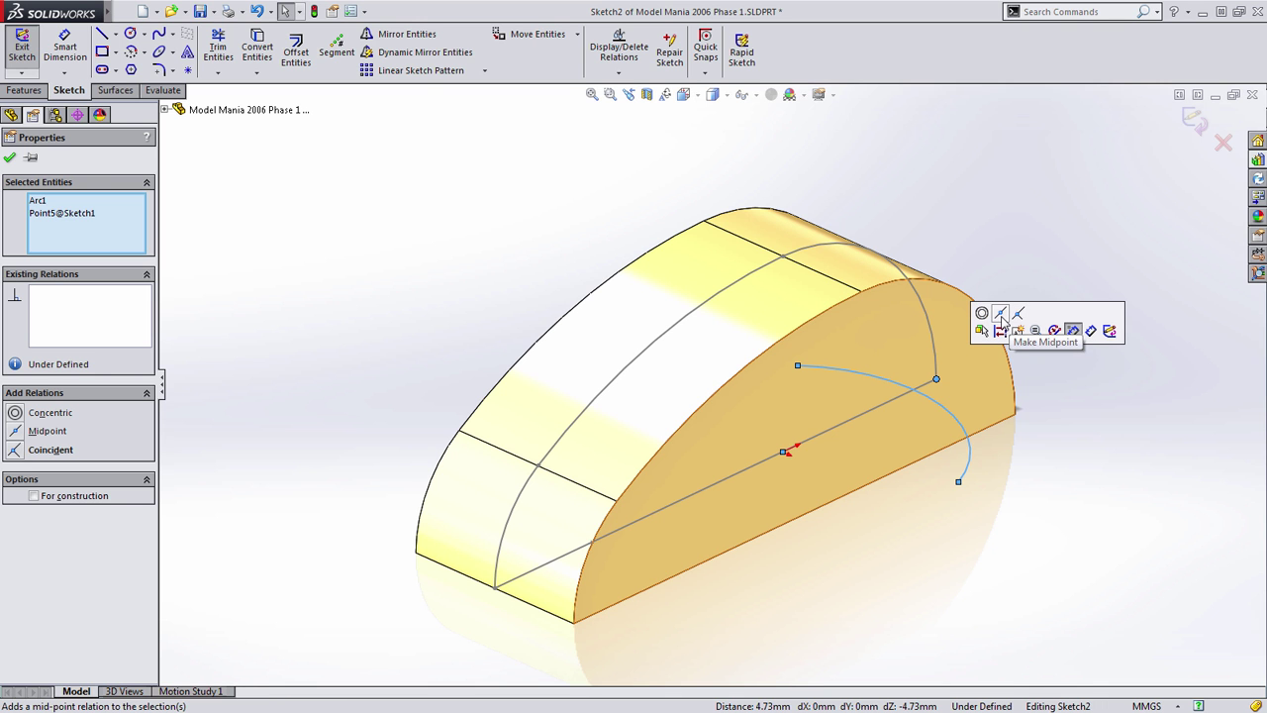
left_click(1001, 317)
left_click(1038, 452)
left_click_drag(999, 441, 1073, 388)
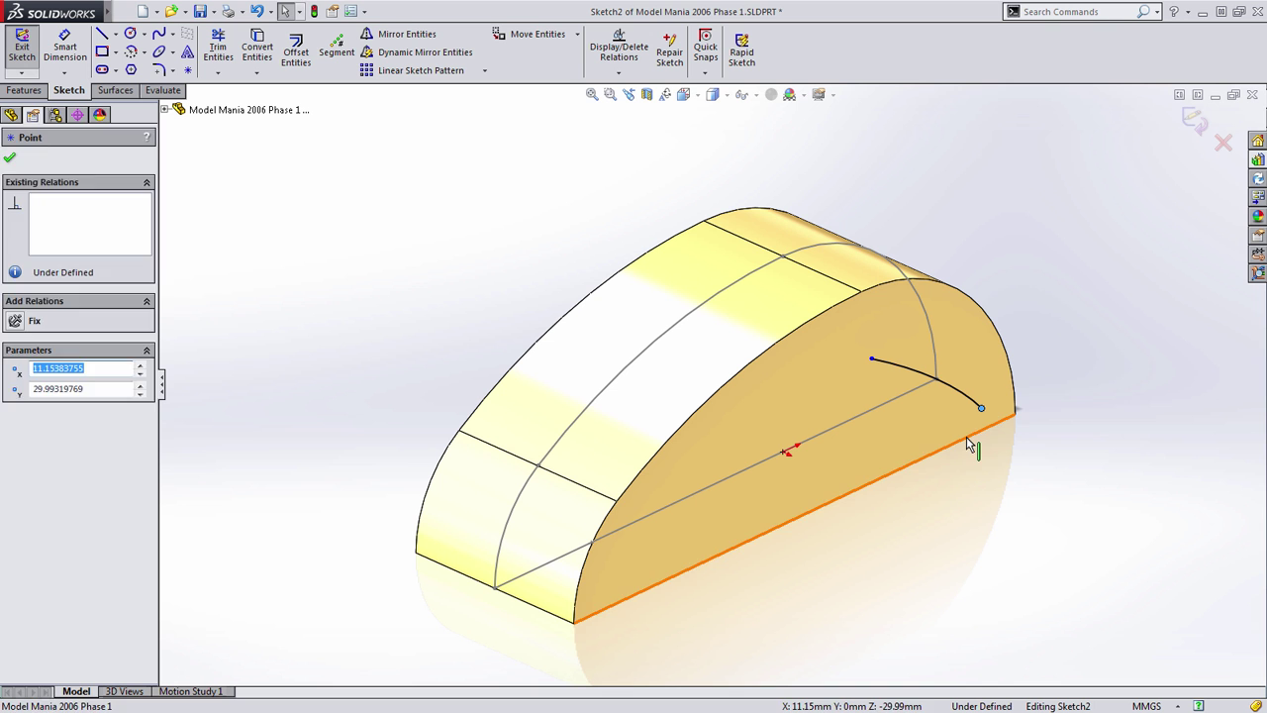
left_click(992, 427, "ctrl")
left_click(1027, 374)
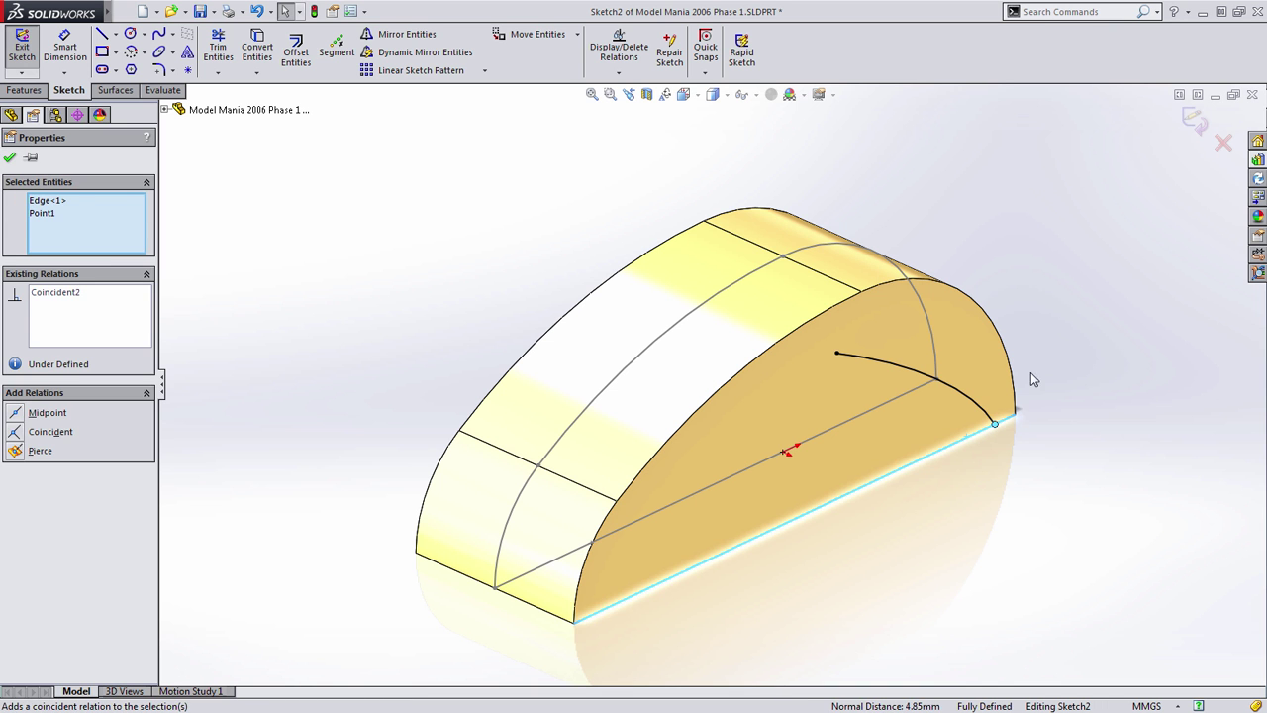
left_click(1043, 354)
mouse_move(1037, 444)
middle_mouse_down()
mouse_move(1017, 450)
mouse_move(1035, 443)
middle_mouse_up()
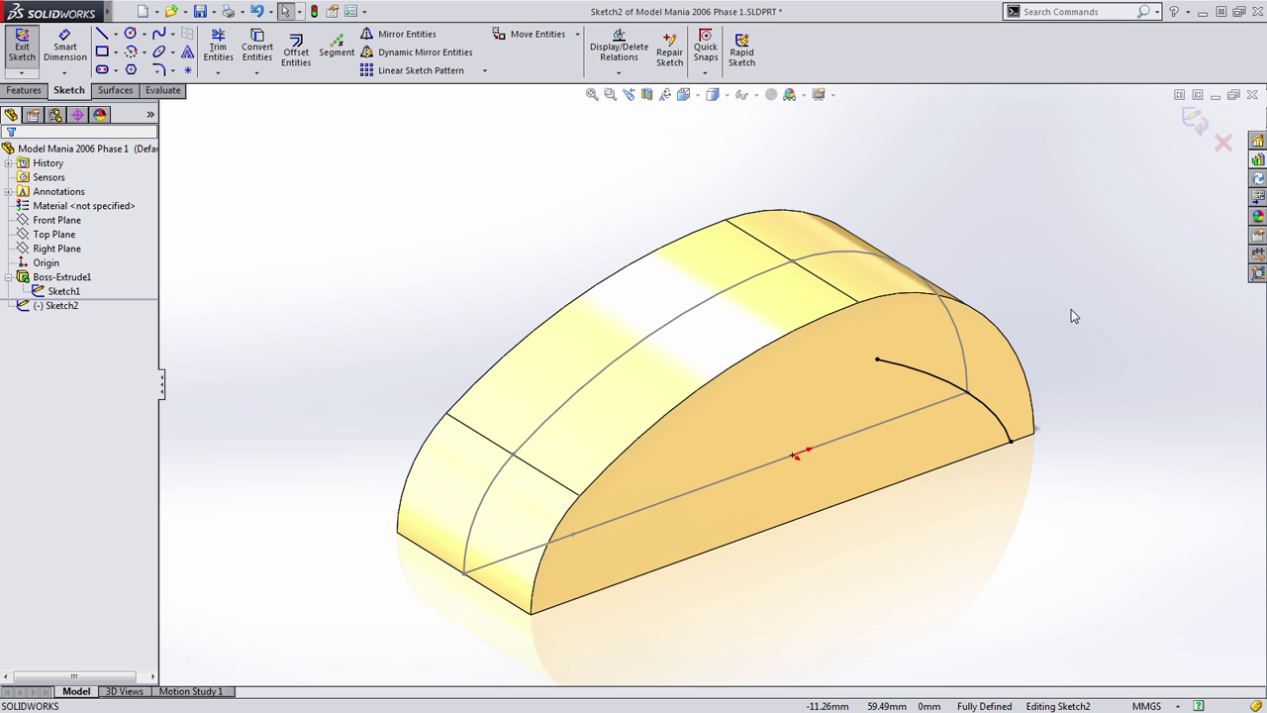
Step: Close the arc with three lines into a shape extending outward past the body
key("s")
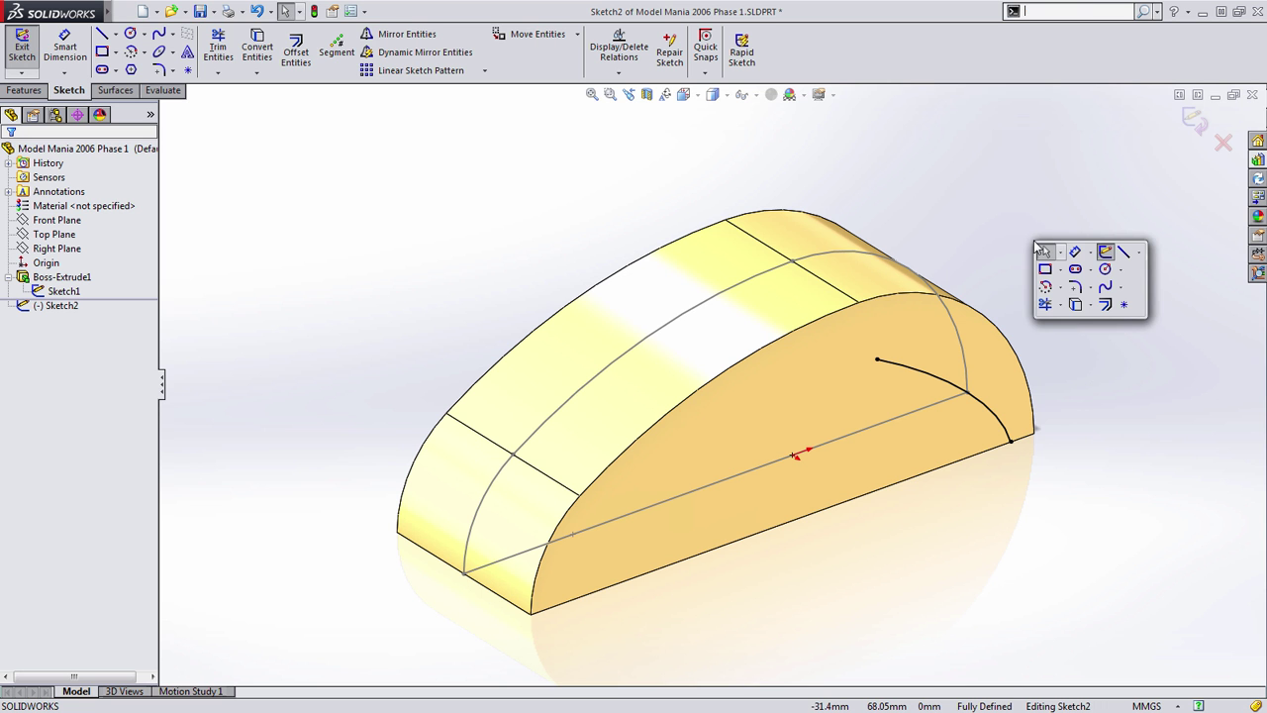
left_click(1117, 250)
left_click(877, 358)
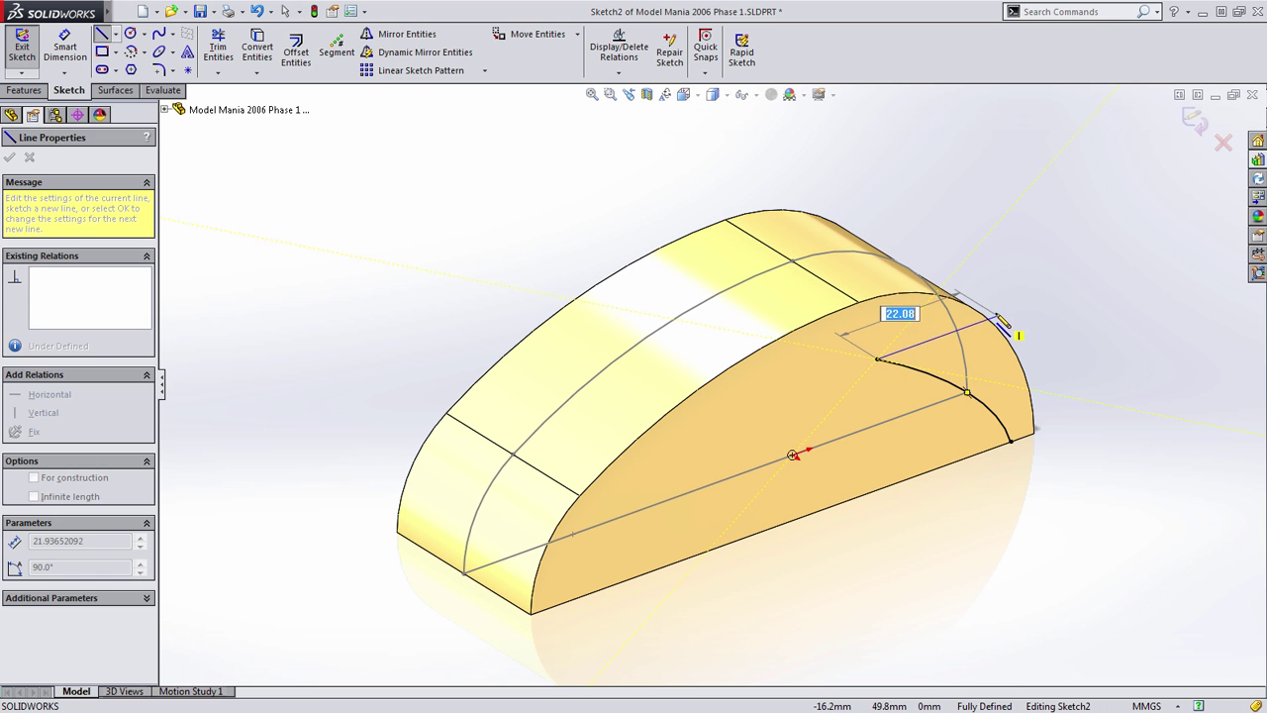
left_click(1002, 314)
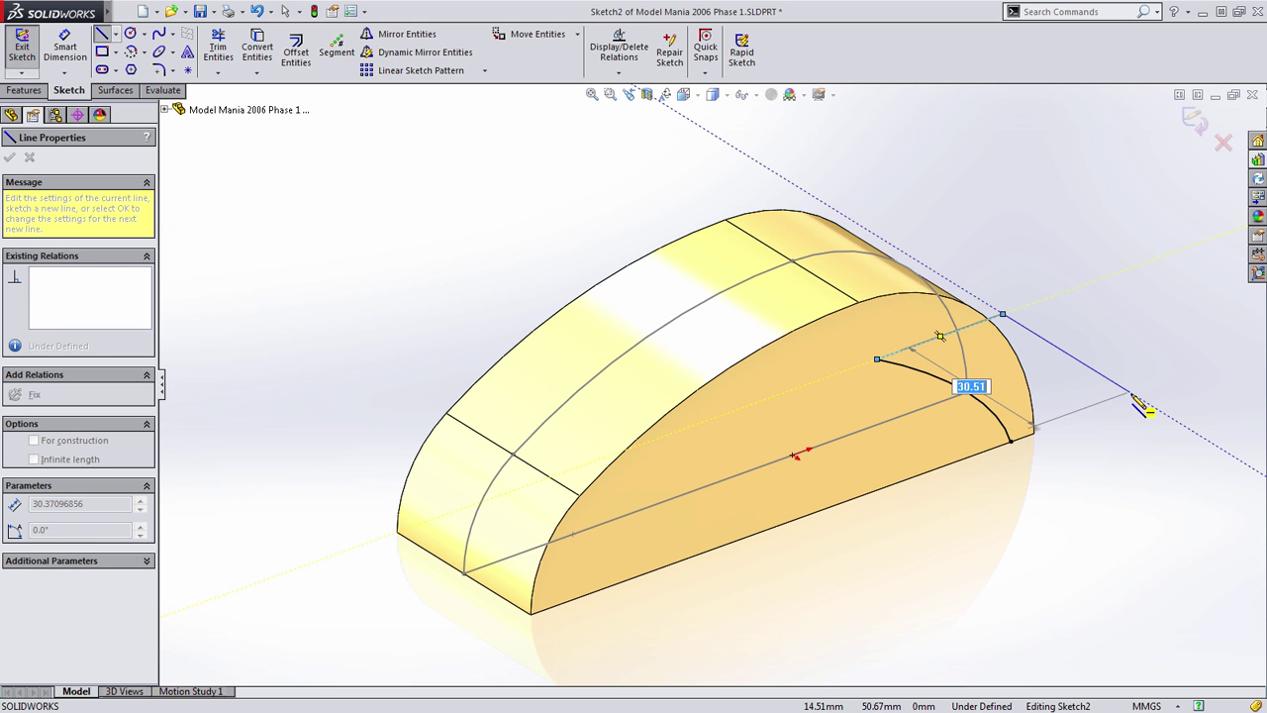
left_click(1136, 396)
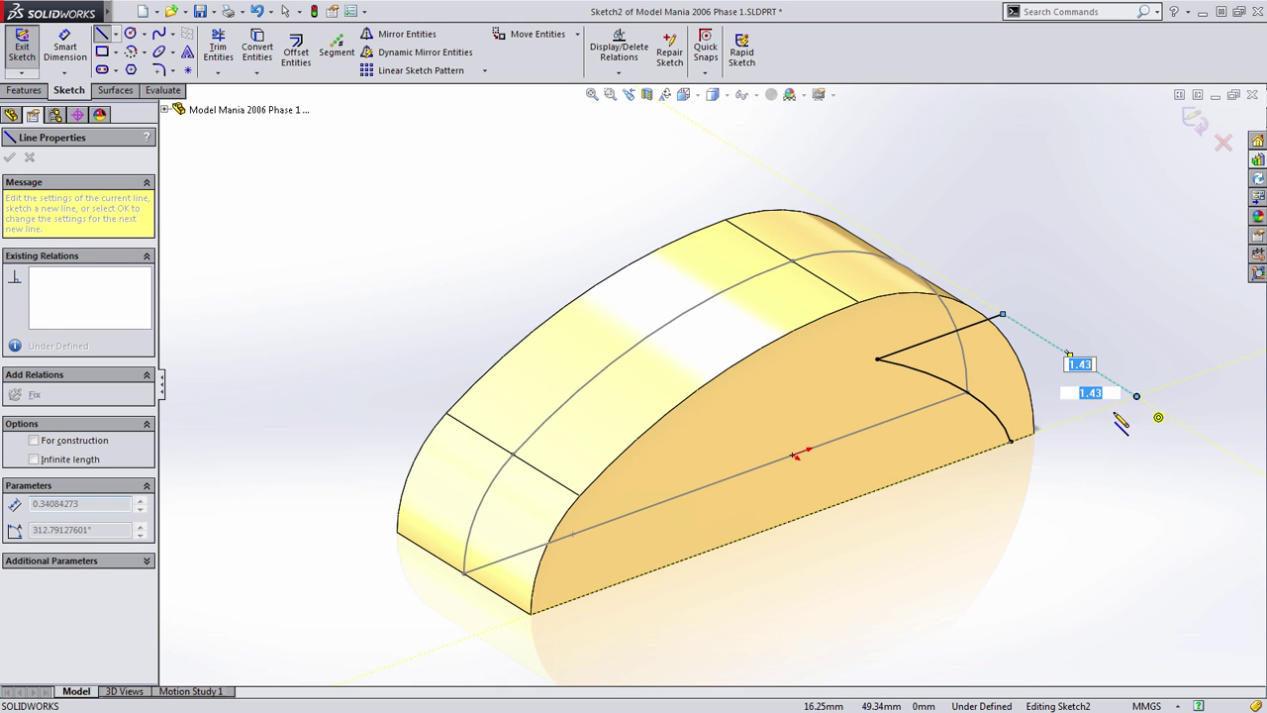
left_click(1010, 441)
key("Escape")
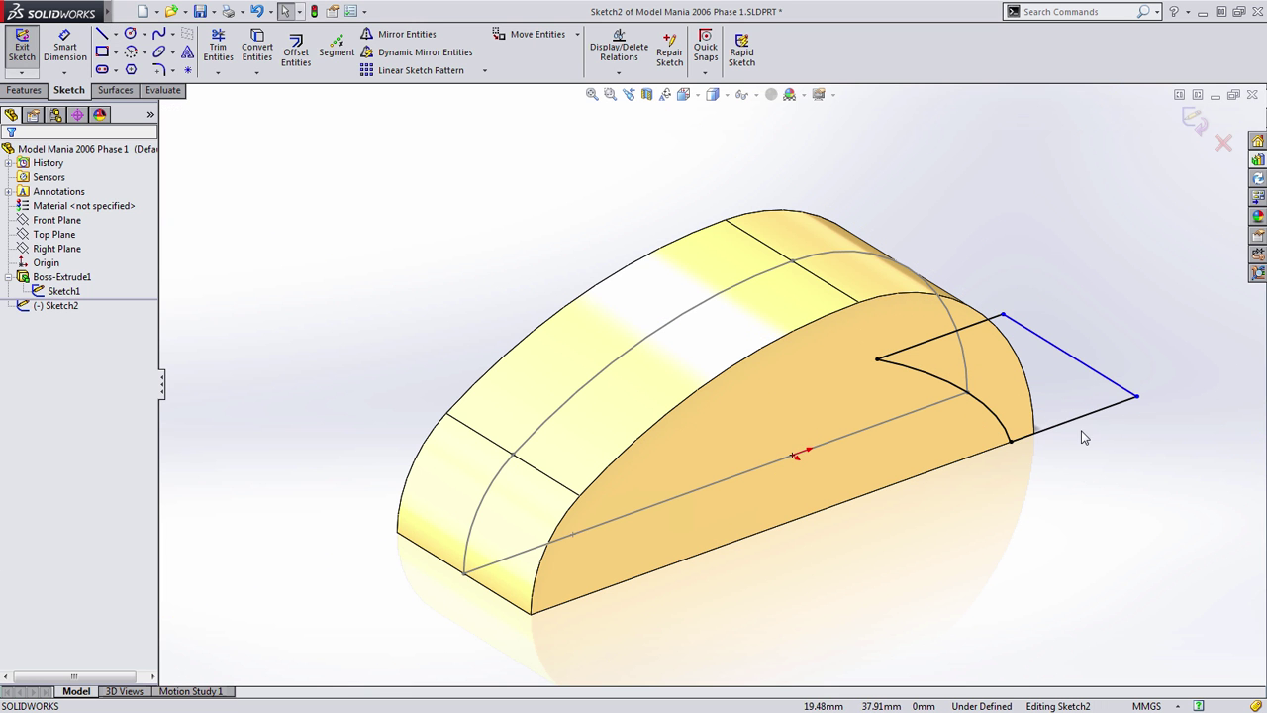
Step: Dimension the outer line to the arc as 5 mm, fully defining Sketch2
left_click(1044, 363)
left_click(1086, 362)
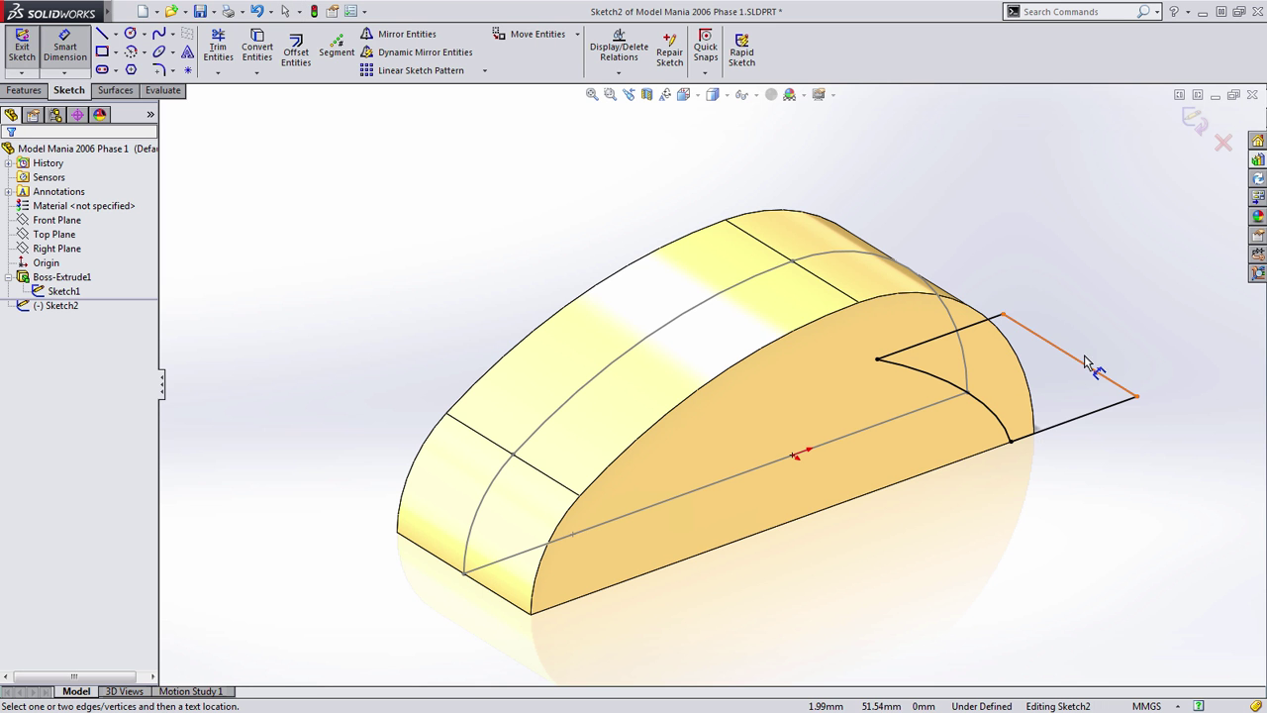
left_click(1086, 367)
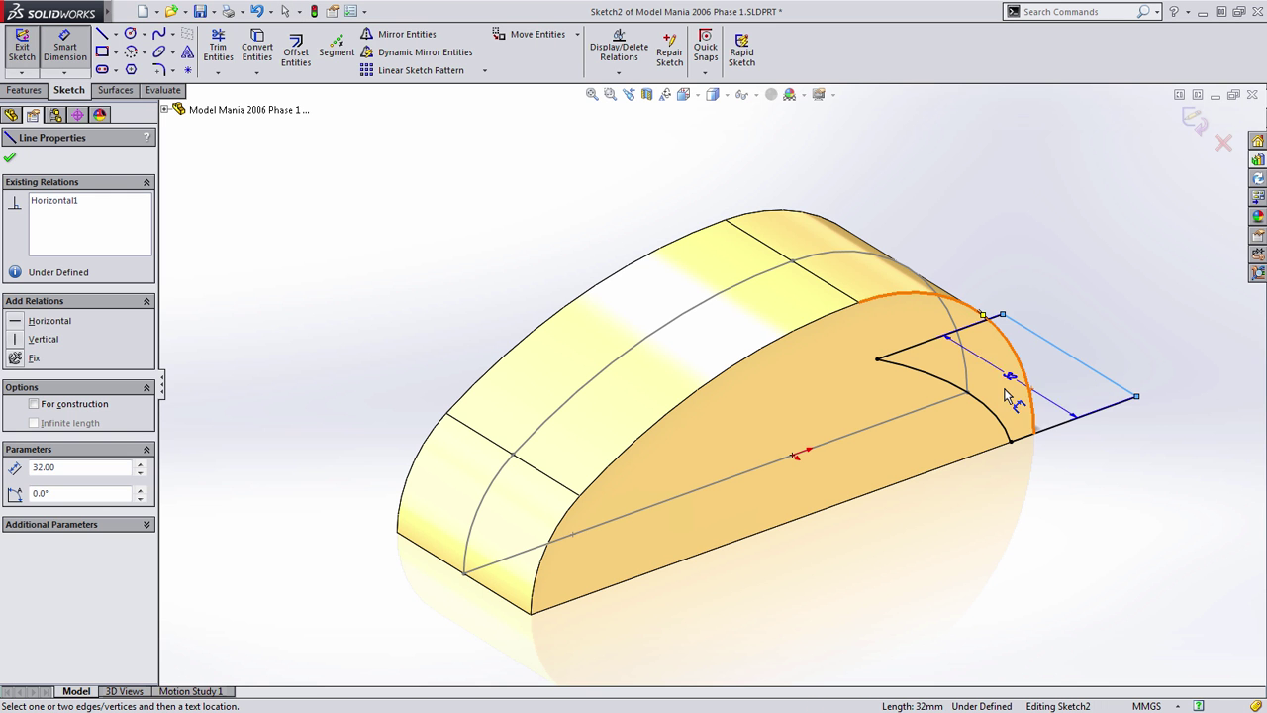
left_click(980, 406)
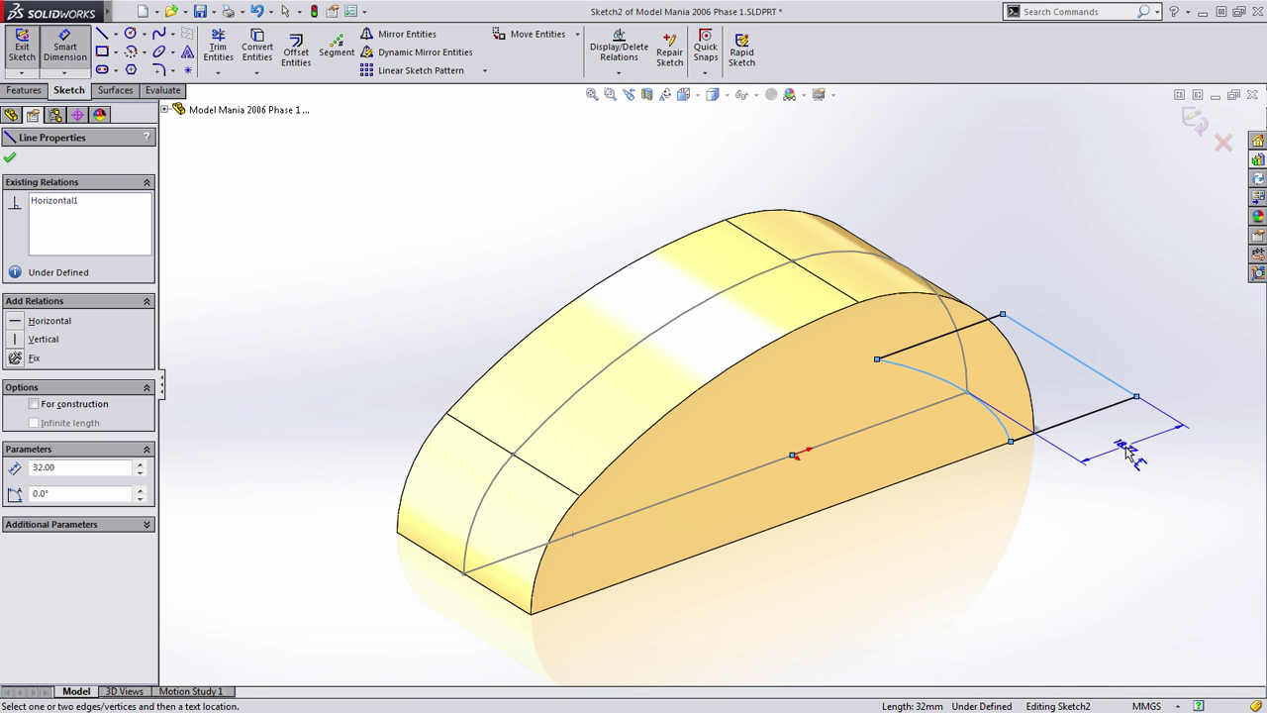
left_click(1129, 463)
type("5")
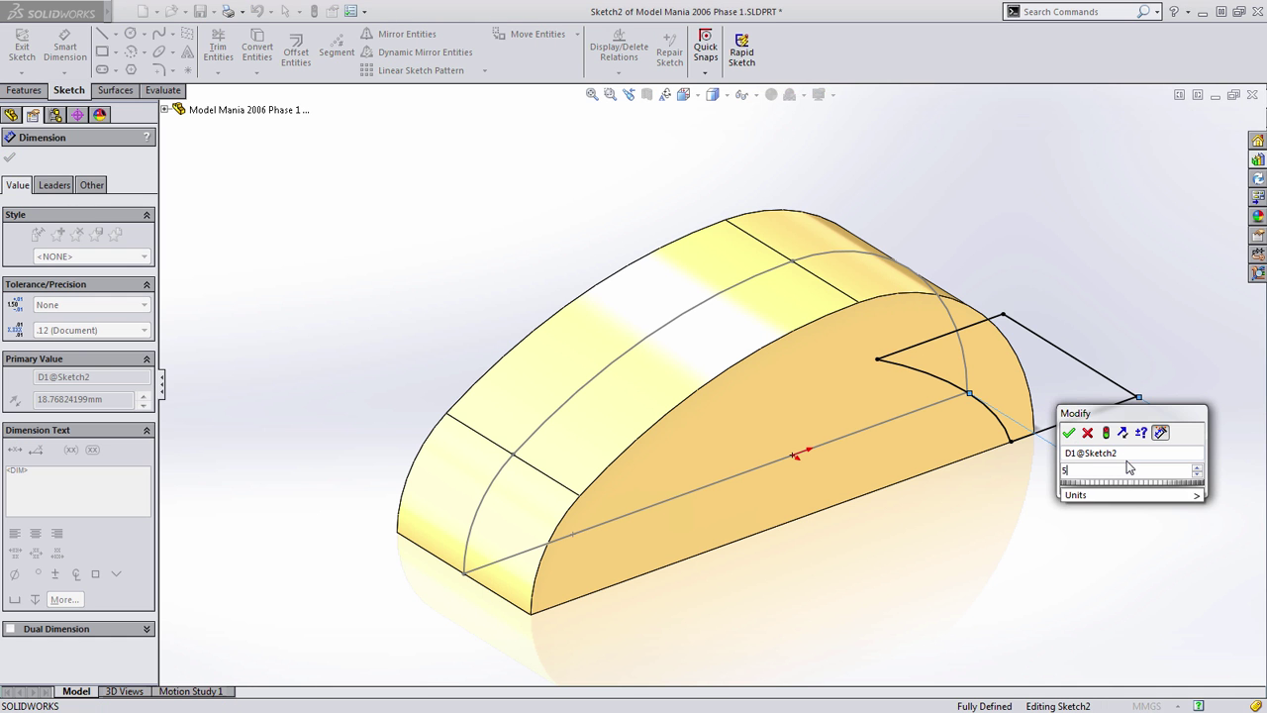
key("Return")
key("Escape")
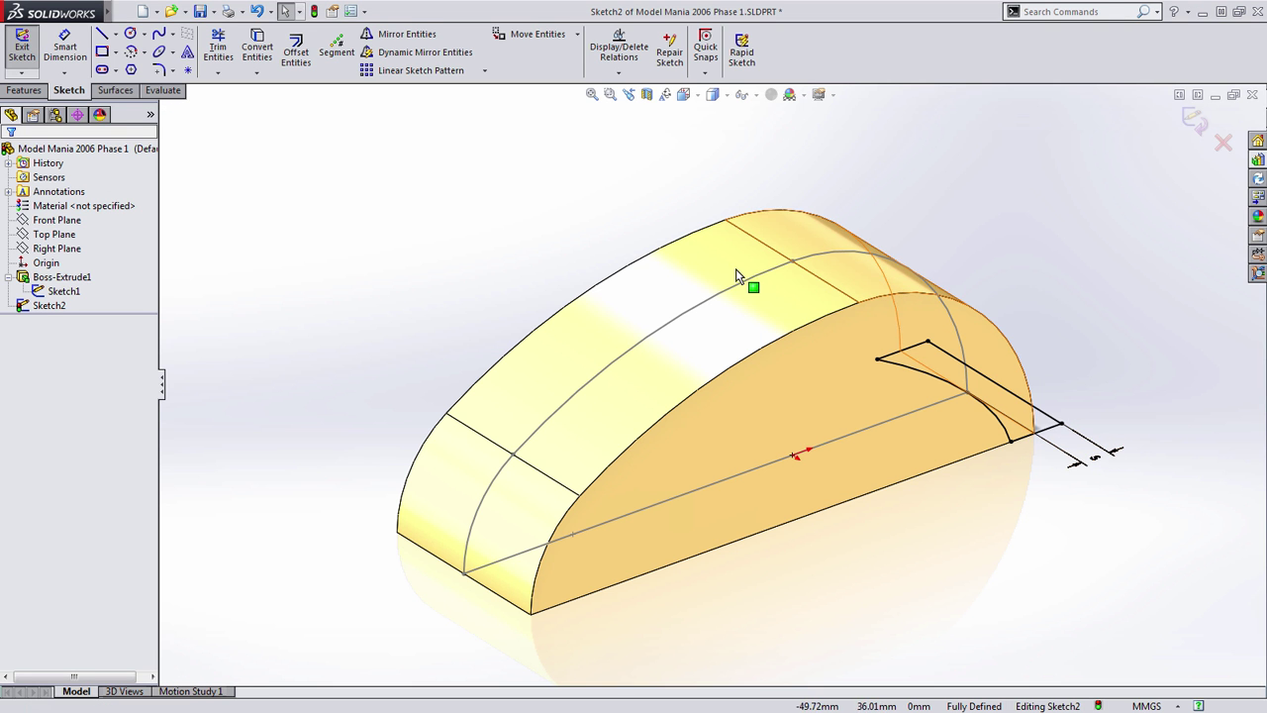
middle_click_drag(426, 430, 430, 435)
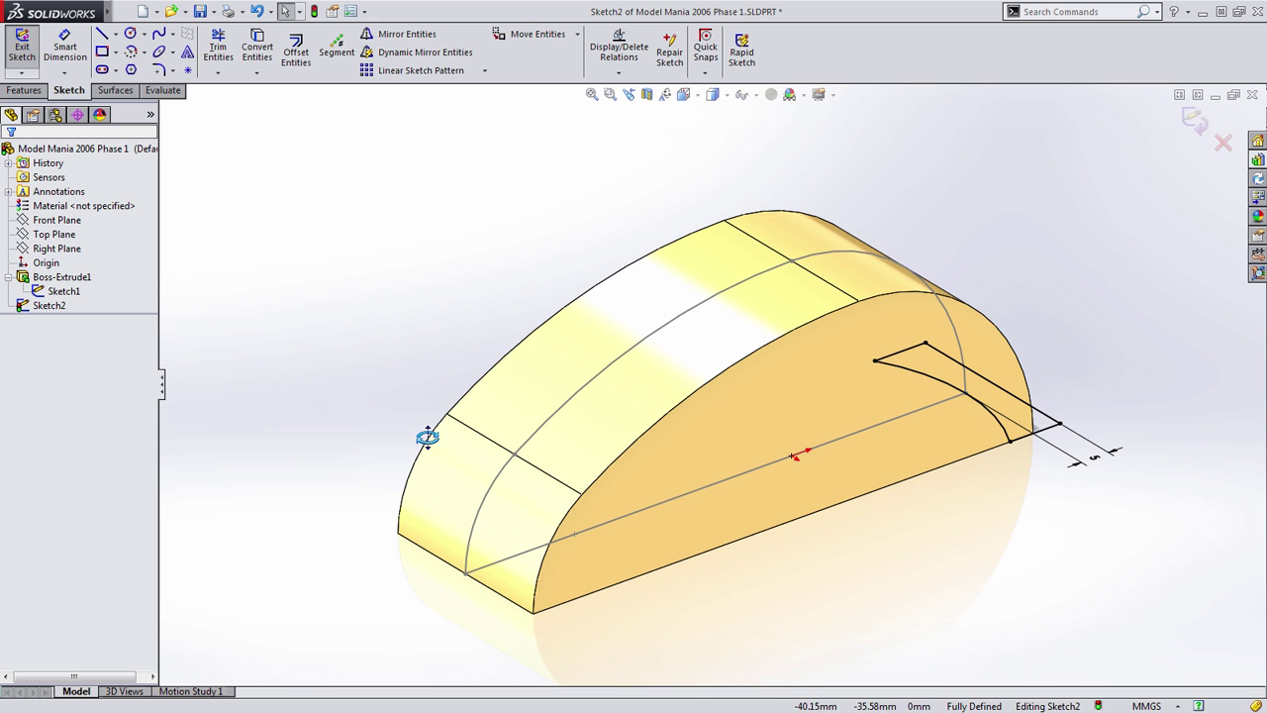
Step: Exit Sketch2 and start a Swept Cut using Sketch2 as profile, Sketch1's arc as path
key("ctrl+b")
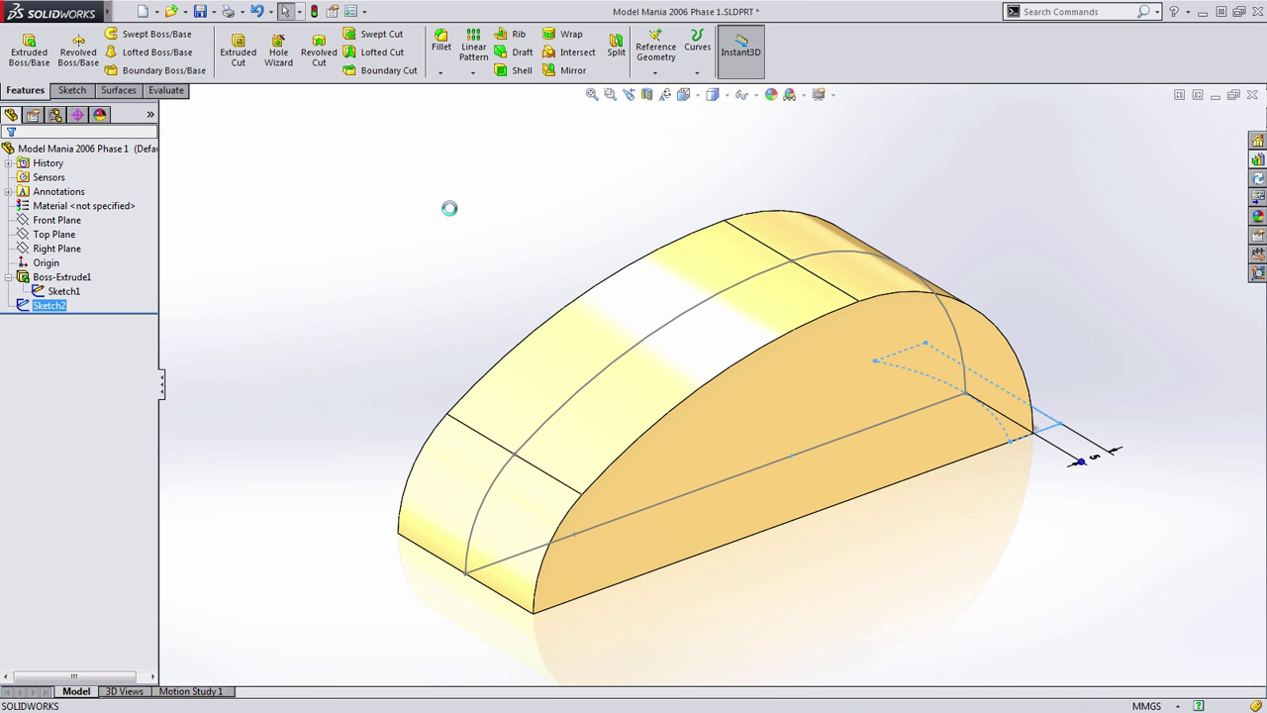
left_click(374, 39)
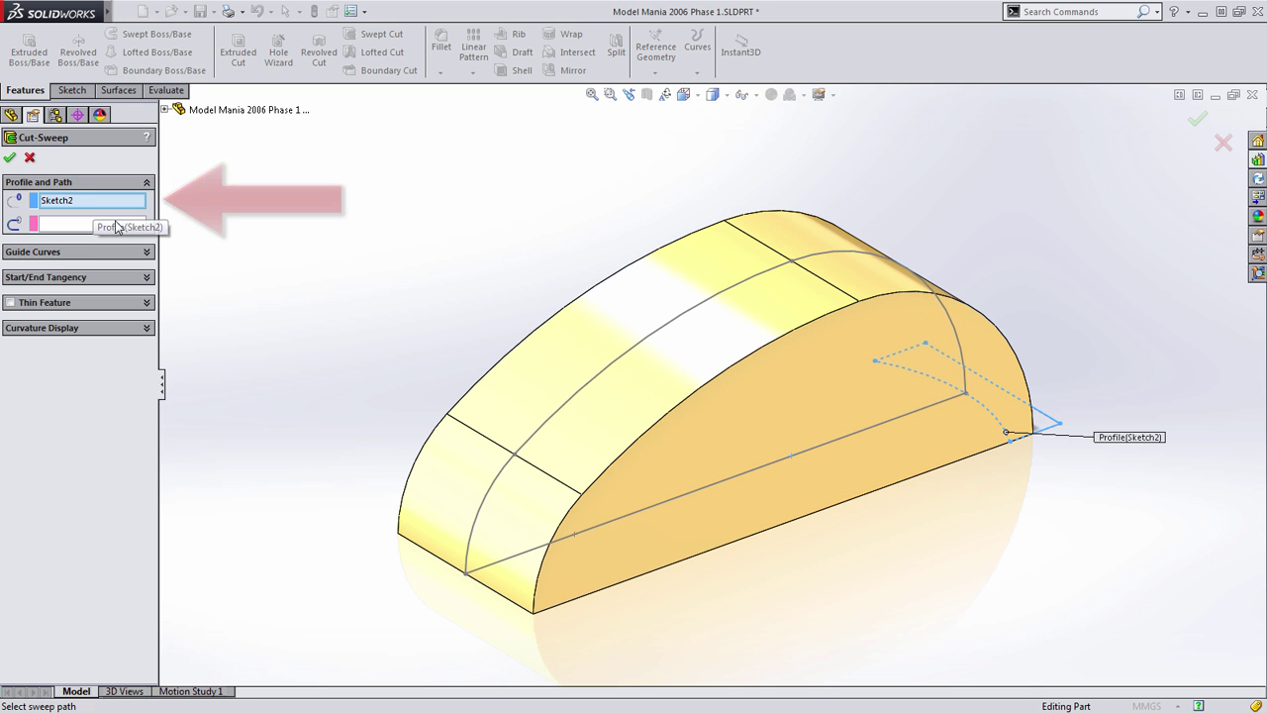
left_click(82, 228)
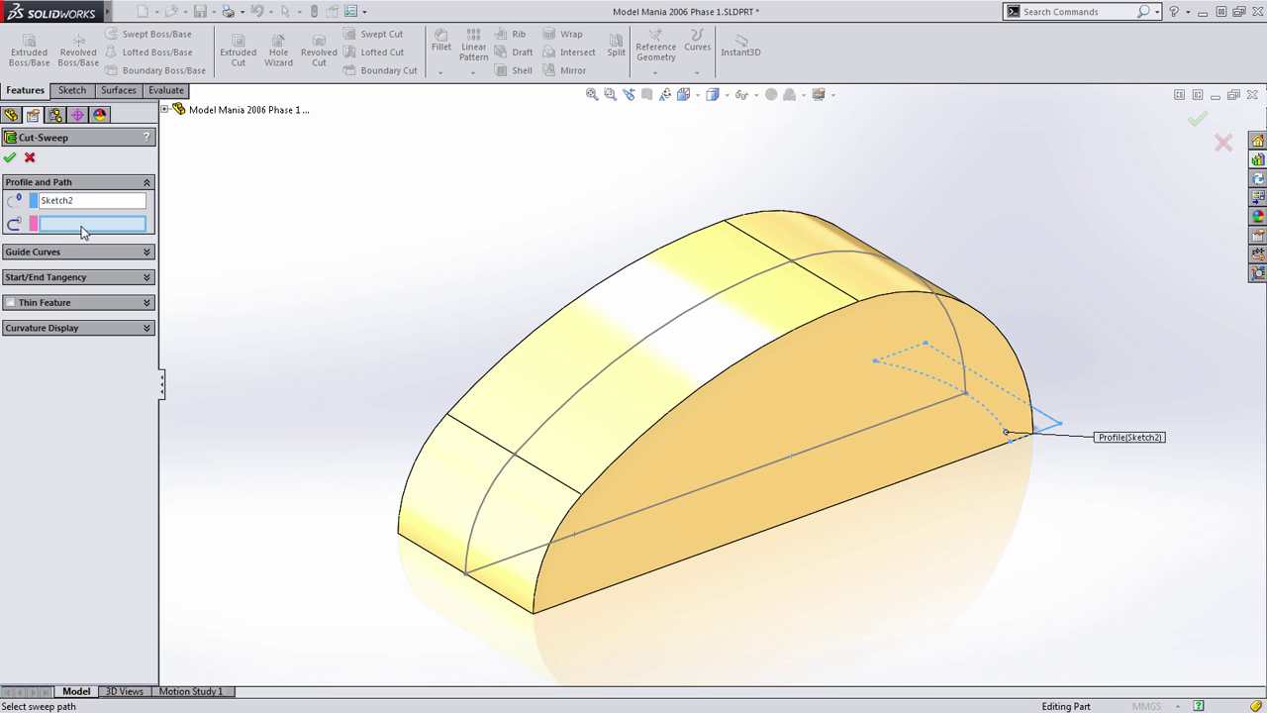
left_click(956, 335)
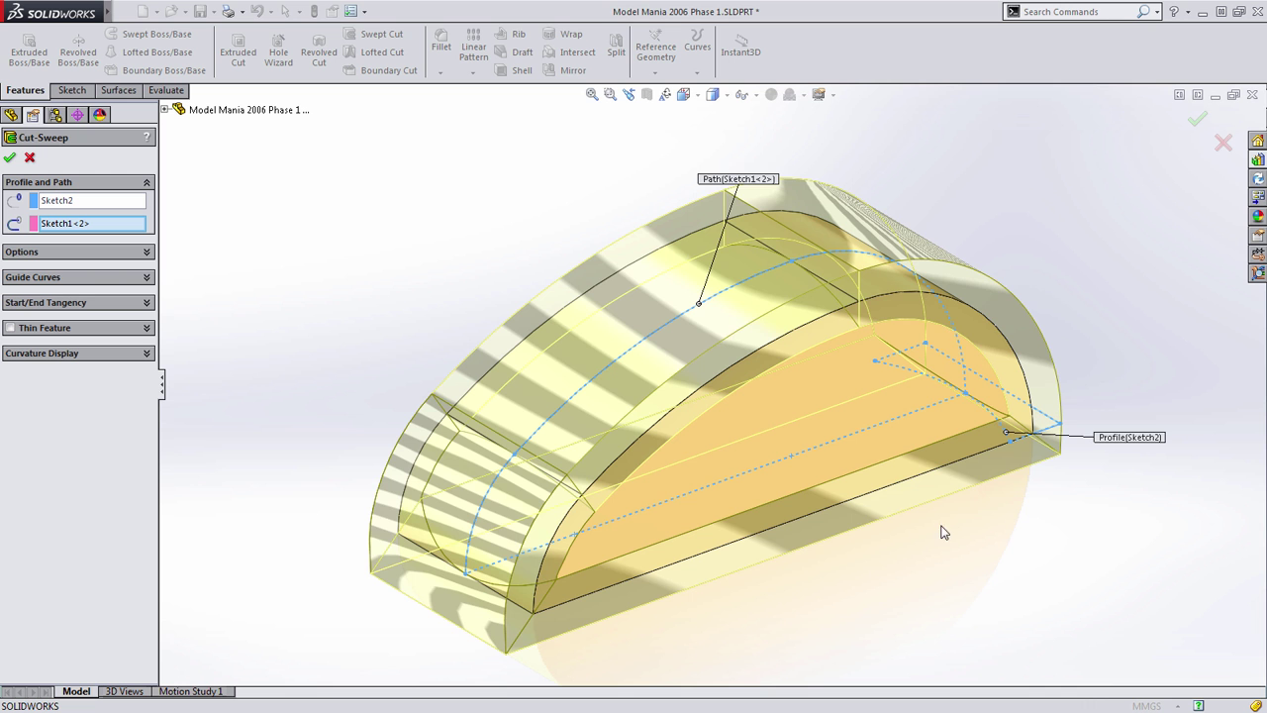
middle_click_drag(940, 535, 888, 450)
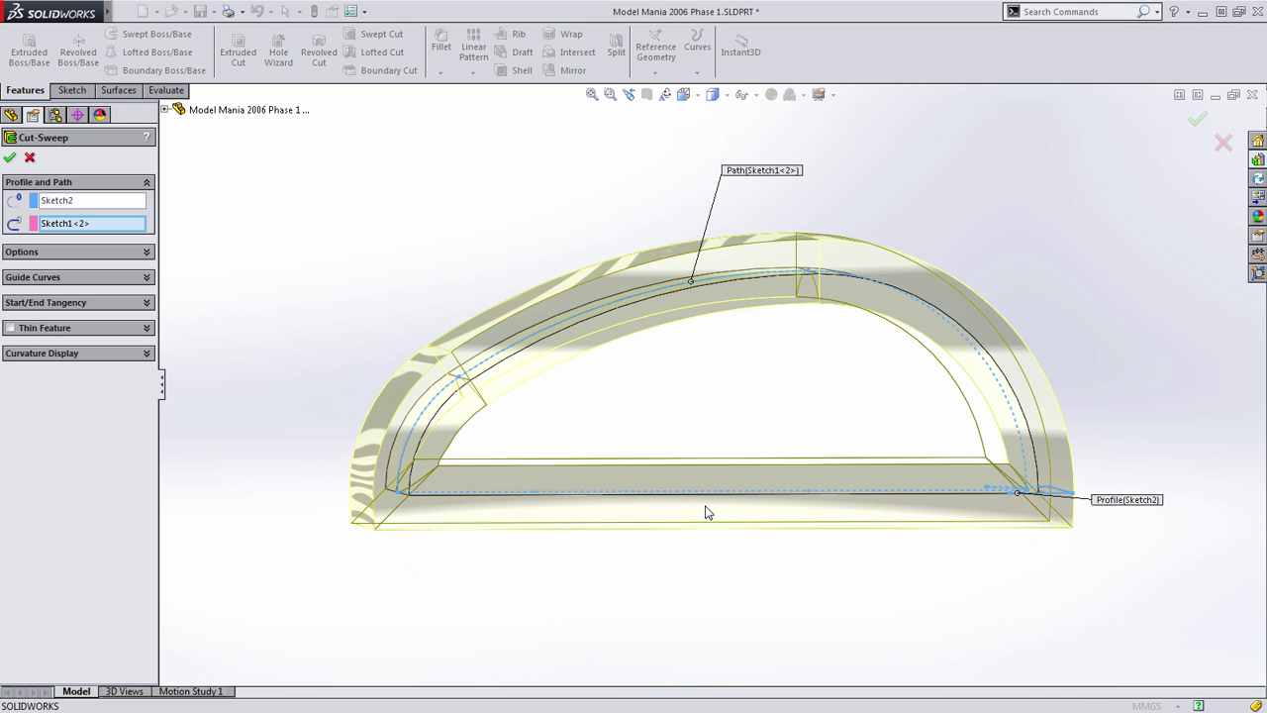
middle_click_drag(565, 410, 601, 479)
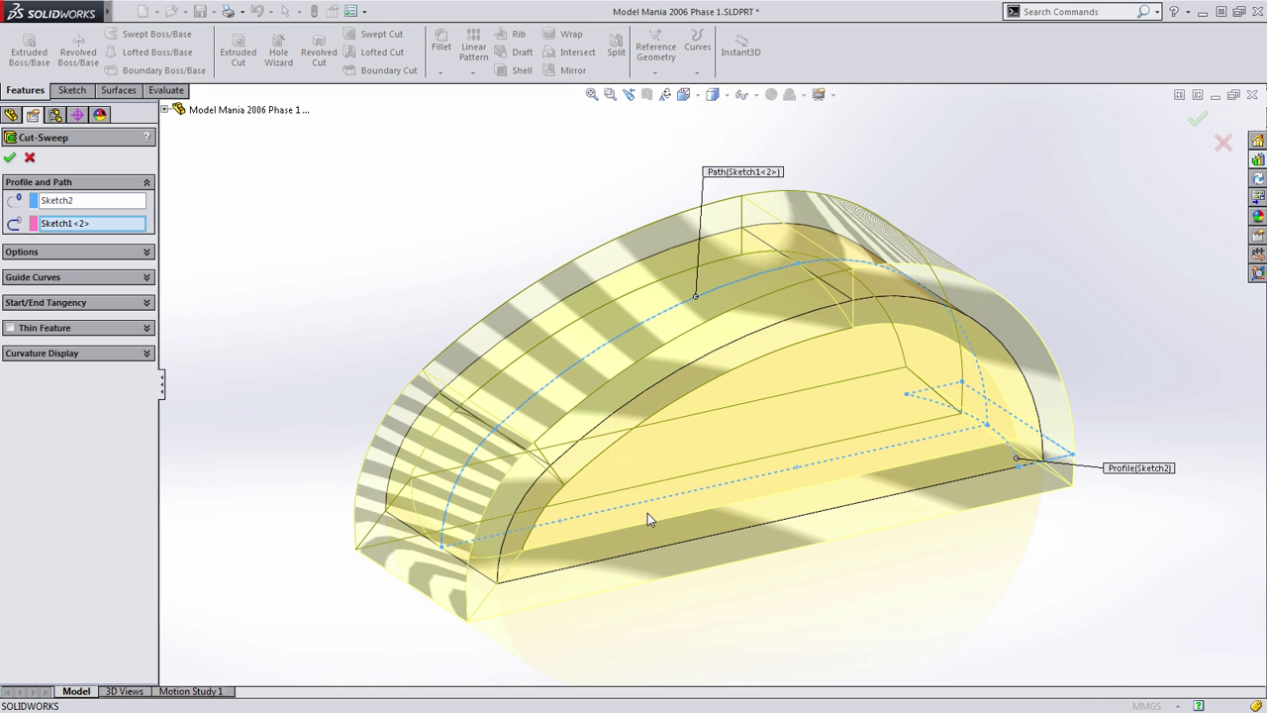
middle_click_drag(806, 503, 812, 512)
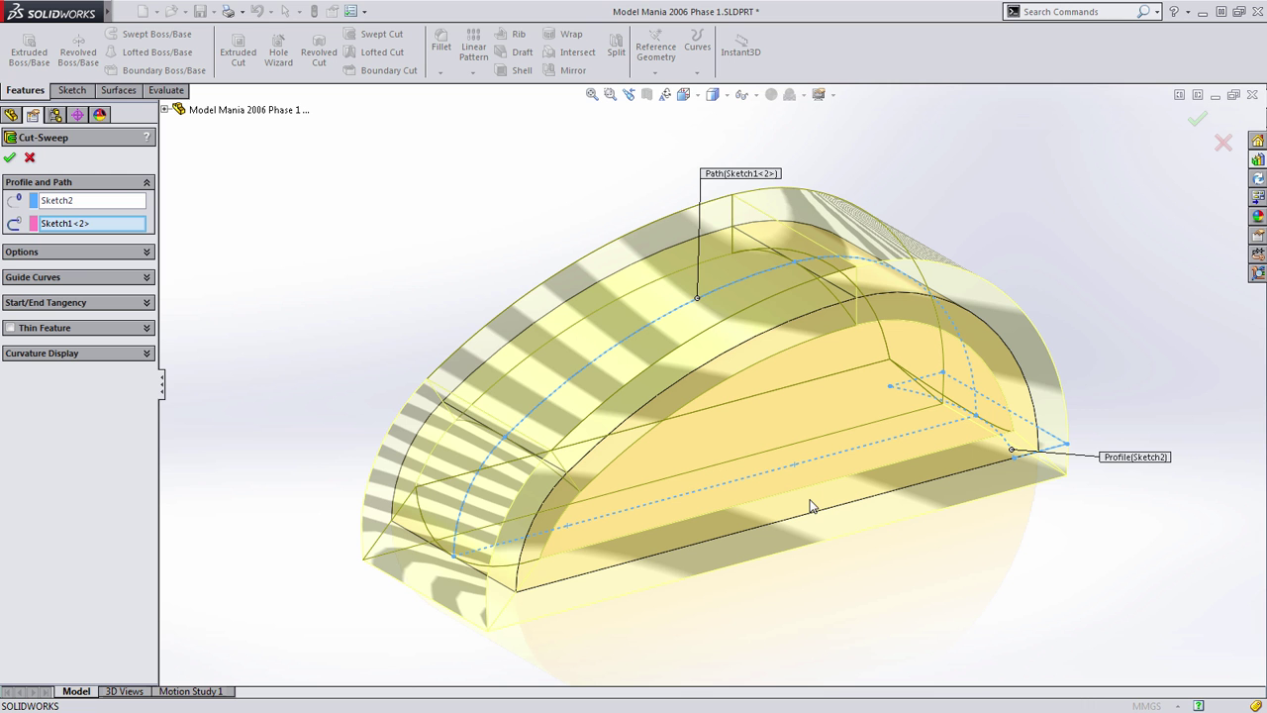
Step: Replace the sweep path with a SelectionManager group of the end arc and long top curve
right_click(67, 226)
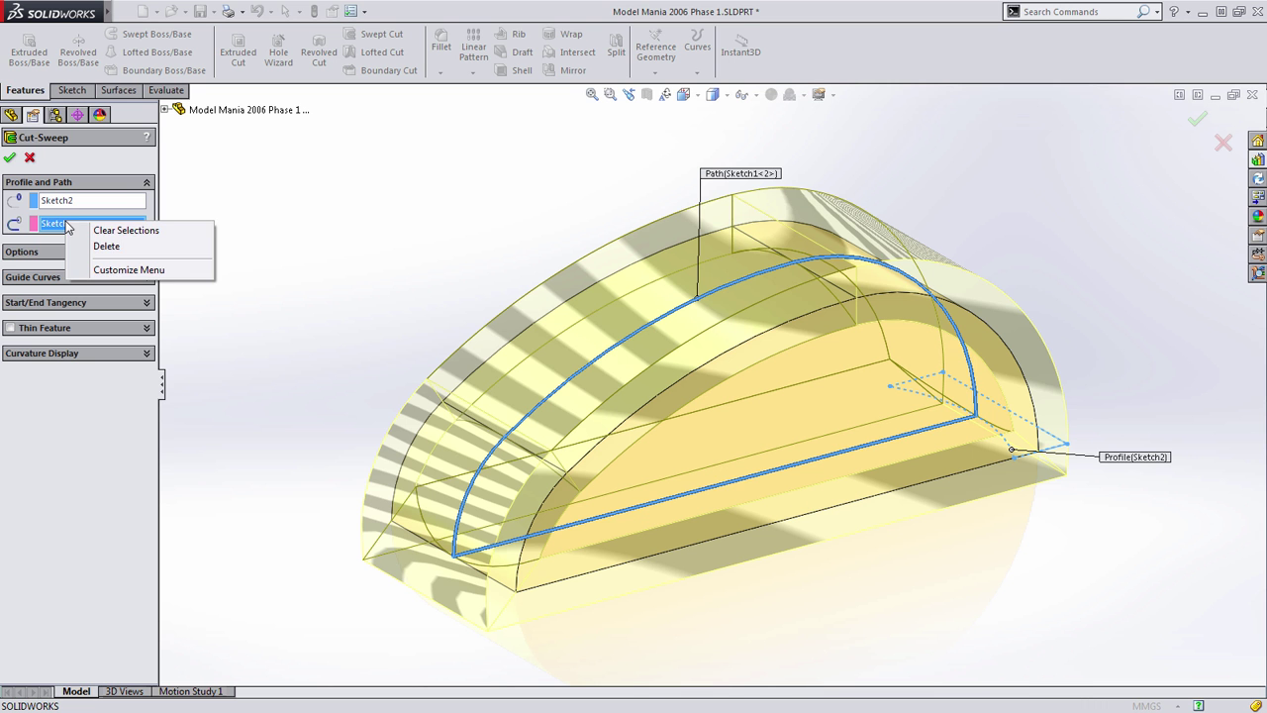
left_click(125, 231)
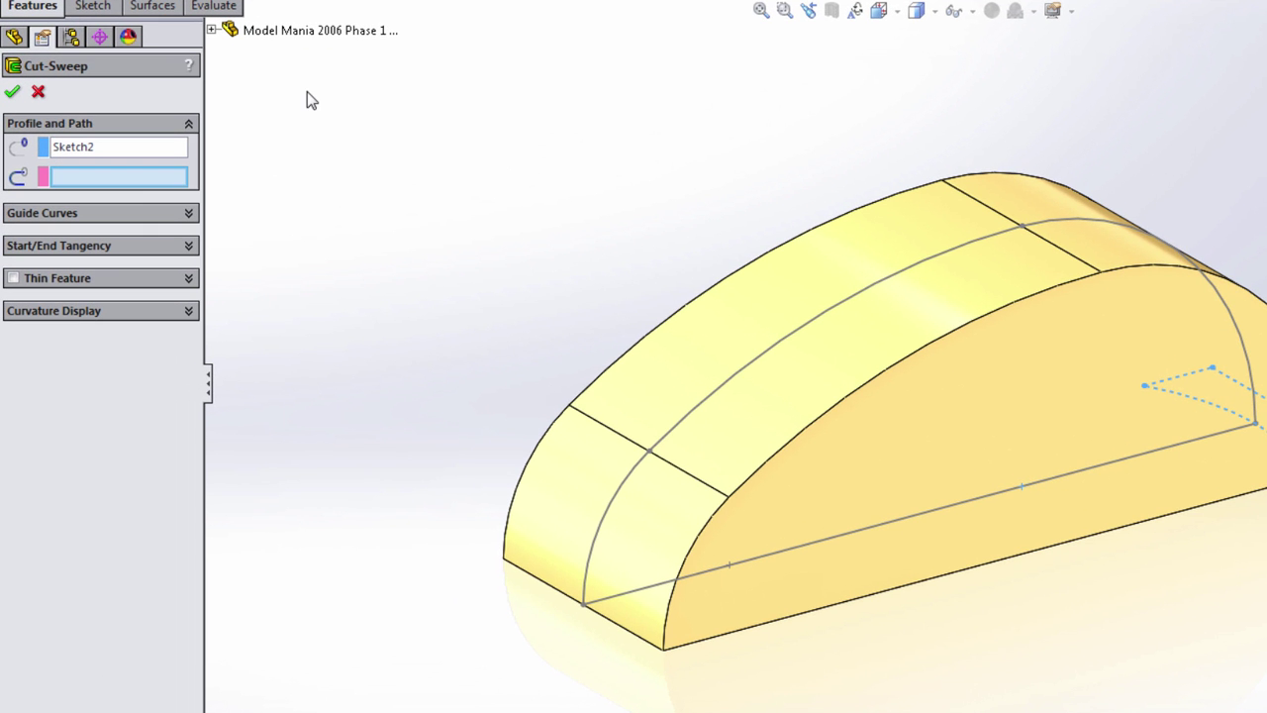
right_click(307, 102)
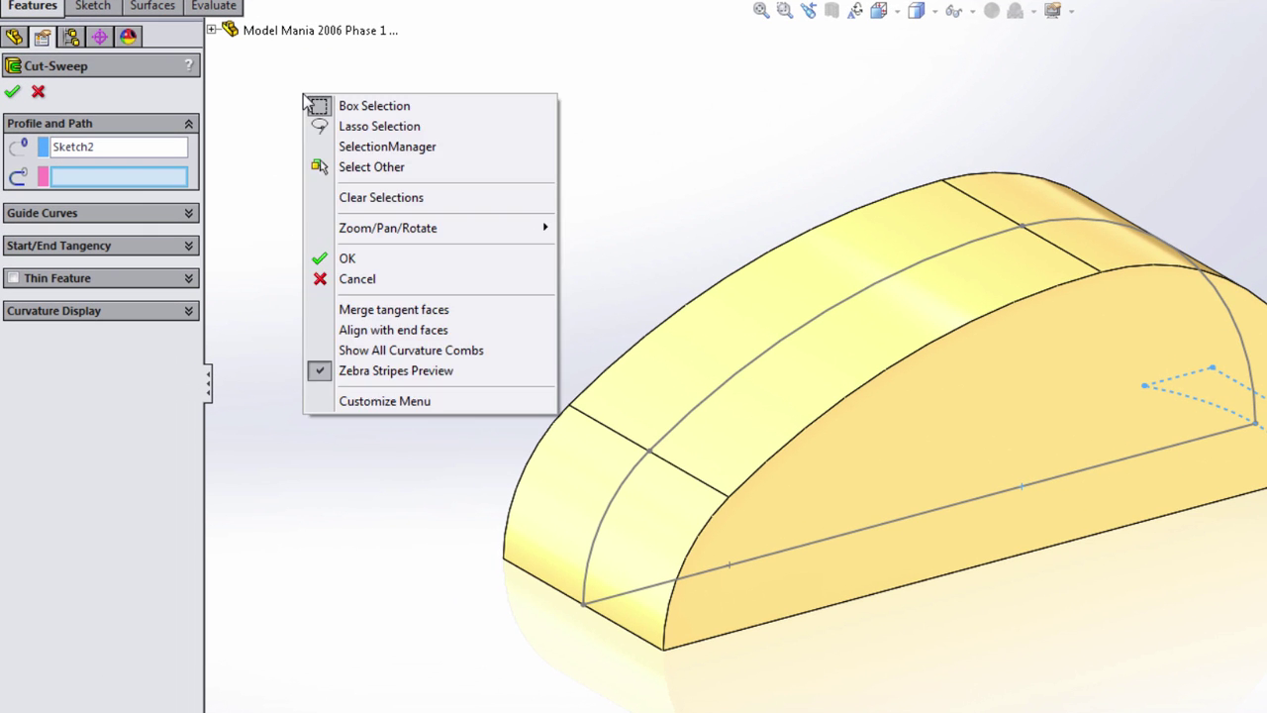
left_click(437, 149)
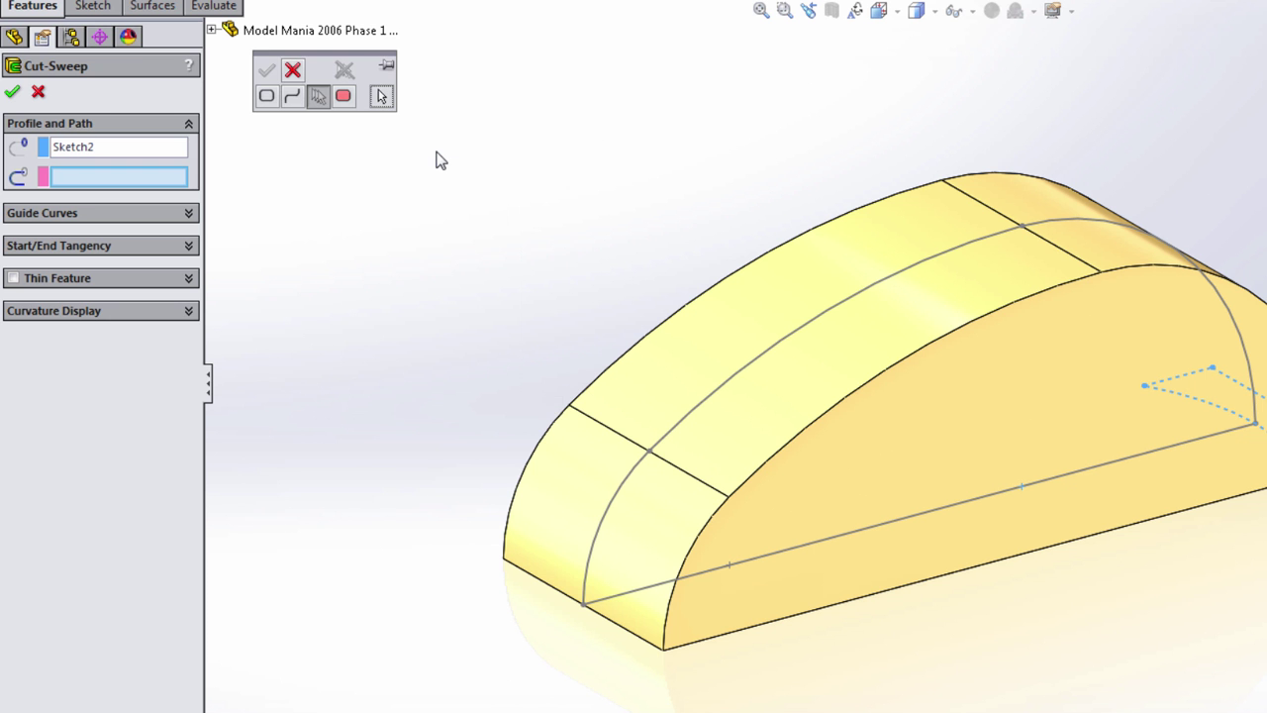
left_click(1059, 226)
left_click(980, 250)
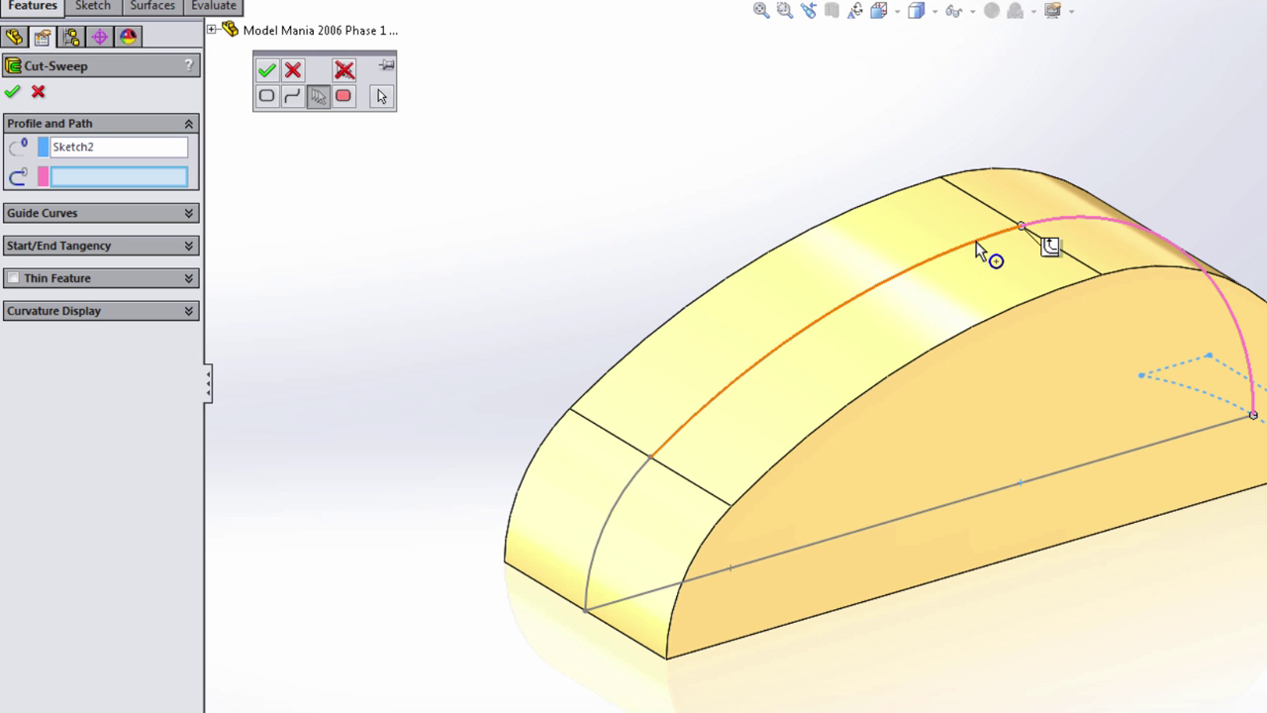
left_click(631, 483)
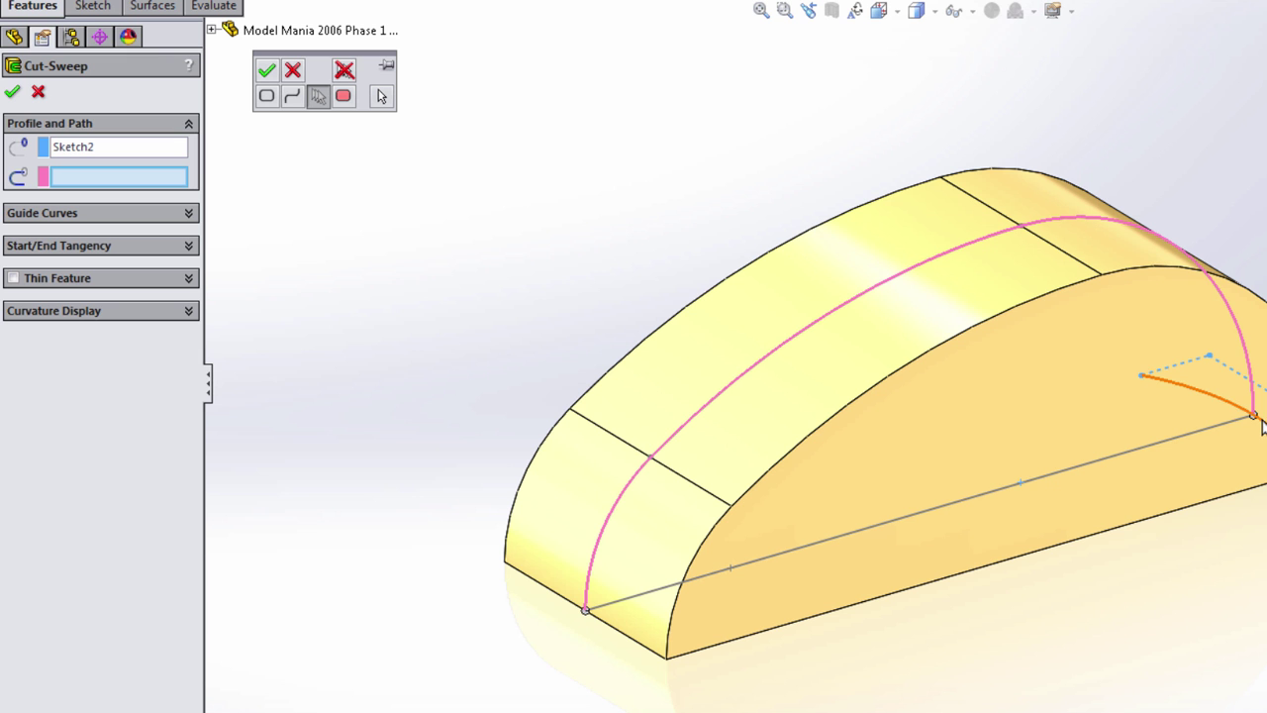
left_click(627, 493)
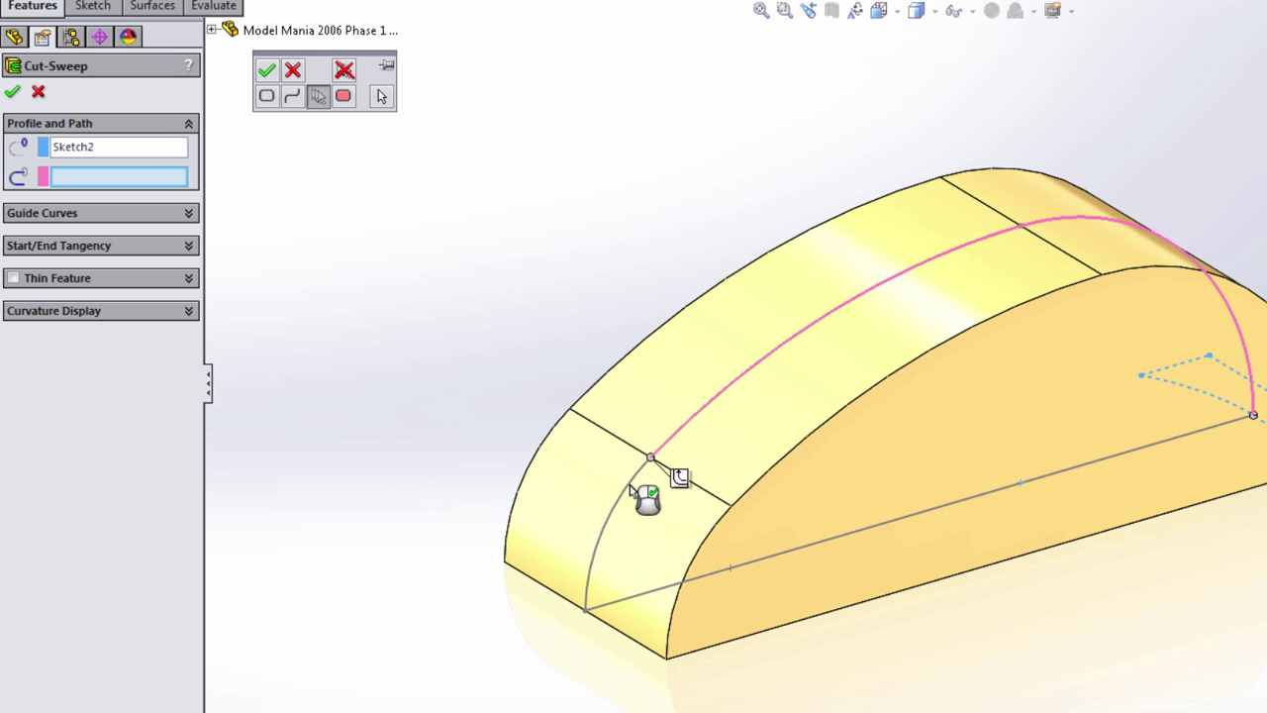
left_click(679, 429)
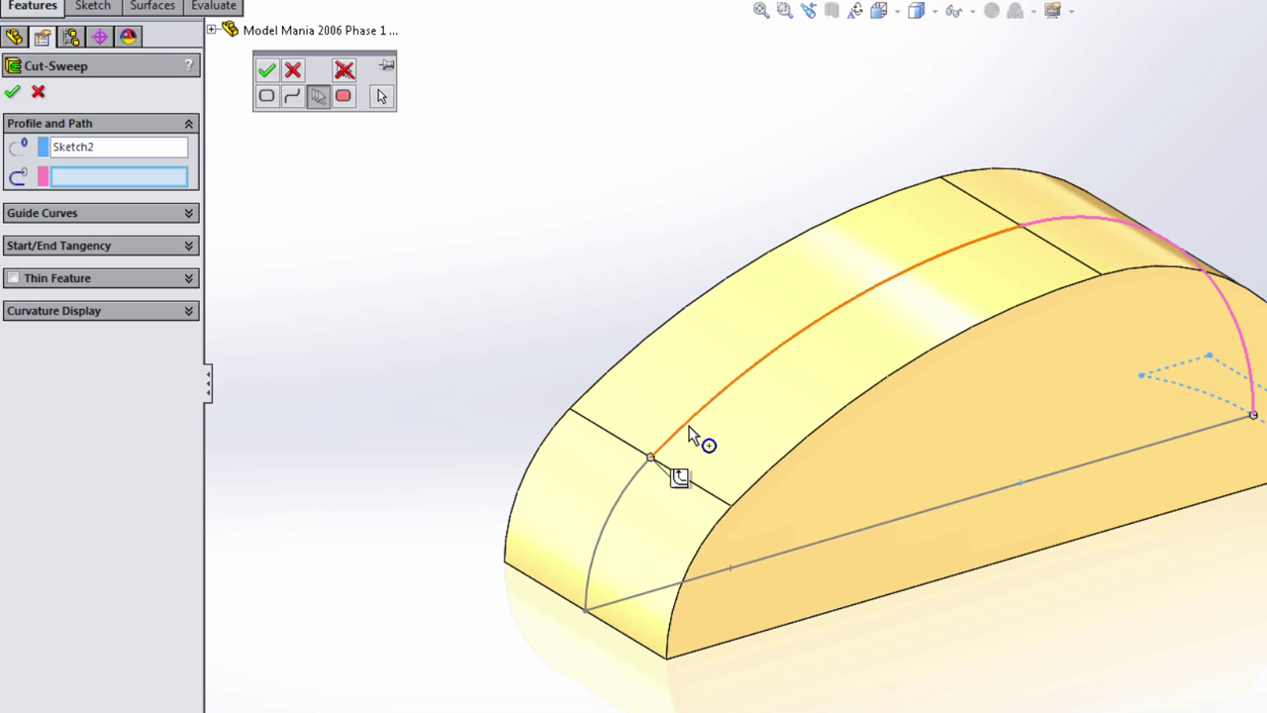
left_click(1053, 248)
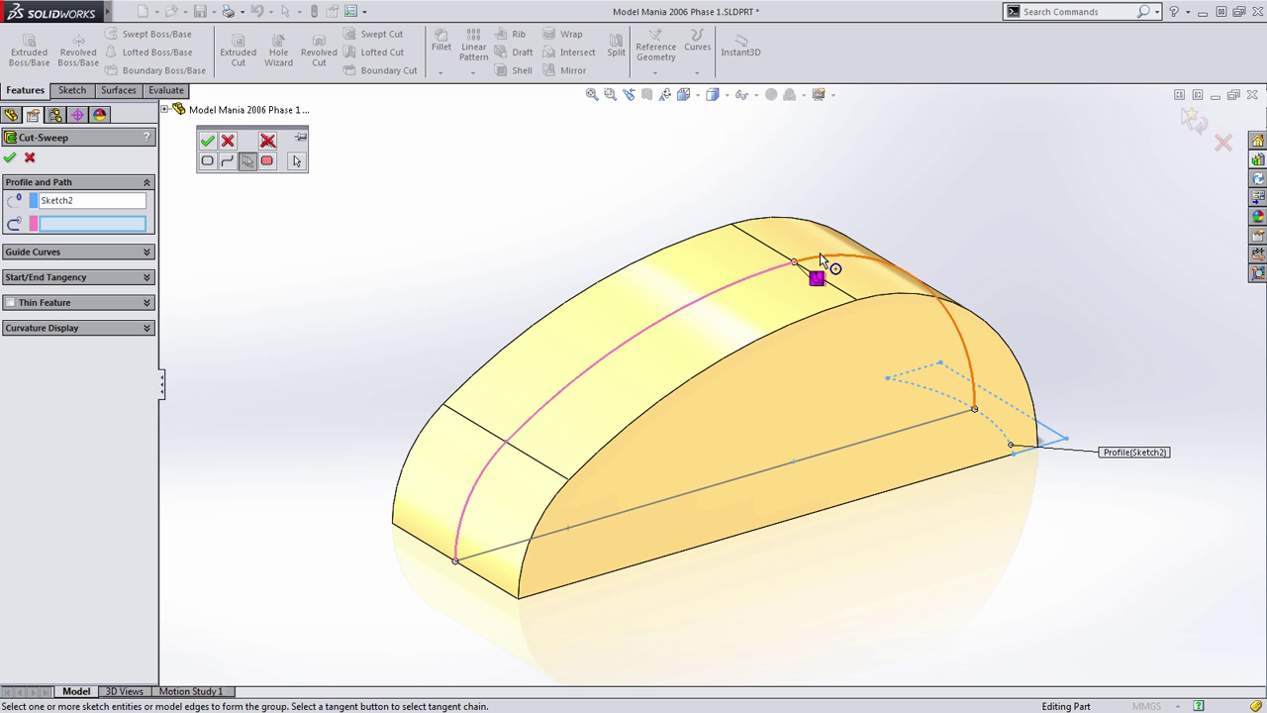
Step: Confirm the path group, accept Cut-Sweep1, and hide Sketch1's lines again
left_click(207, 144)
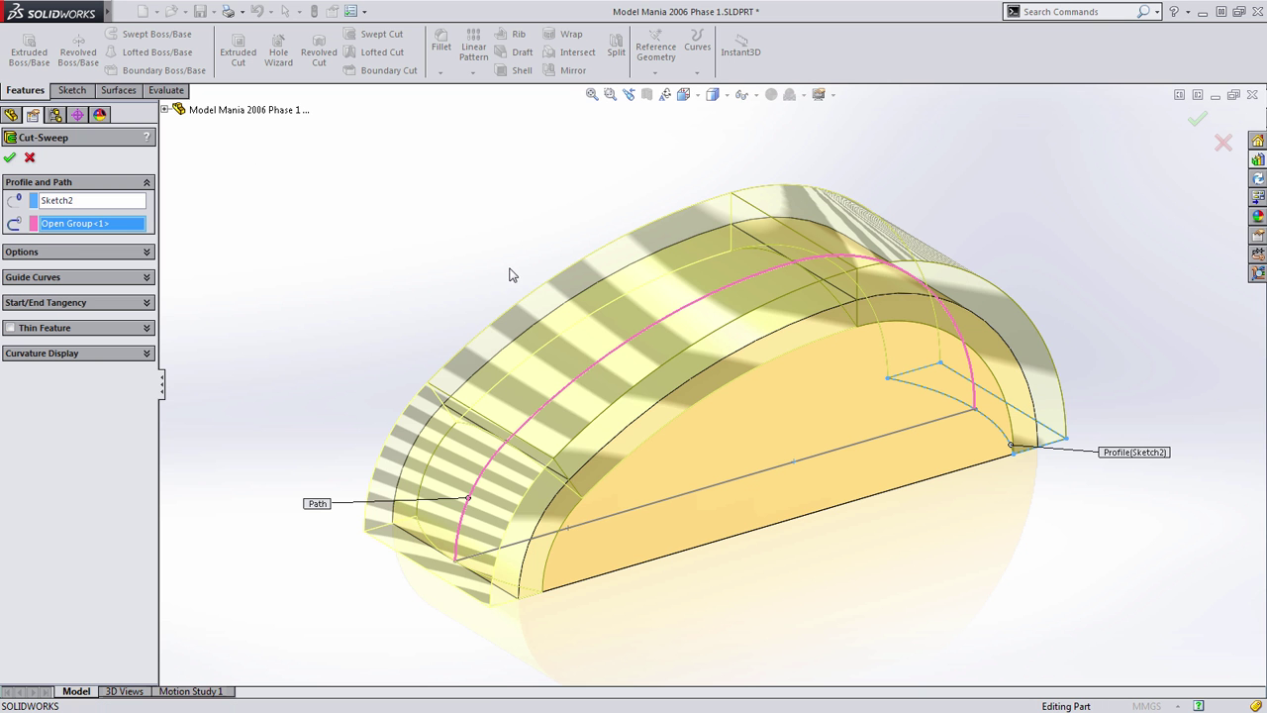
mouse_move(938, 587)
middle_mouse_down()
mouse_move(834, 557)
mouse_move(930, 585)
middle_mouse_up()
left_click(1198, 119)
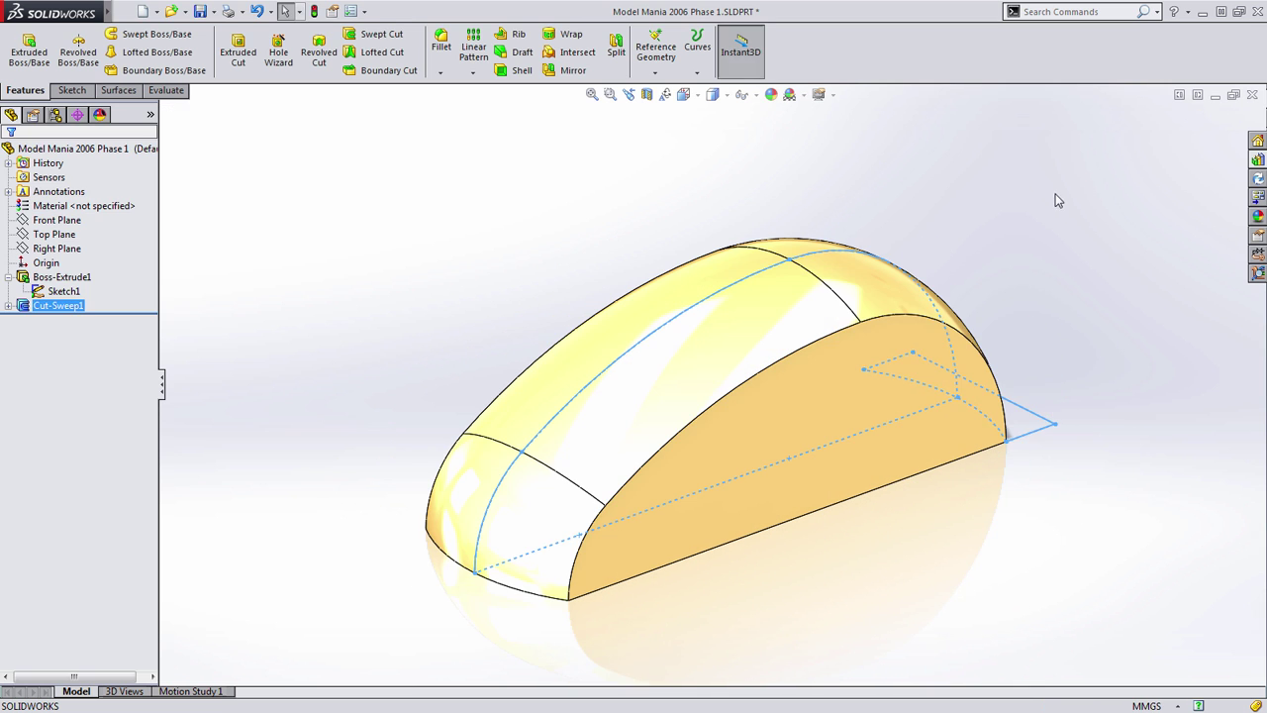
middle_click_drag(950, 212, 953, 214)
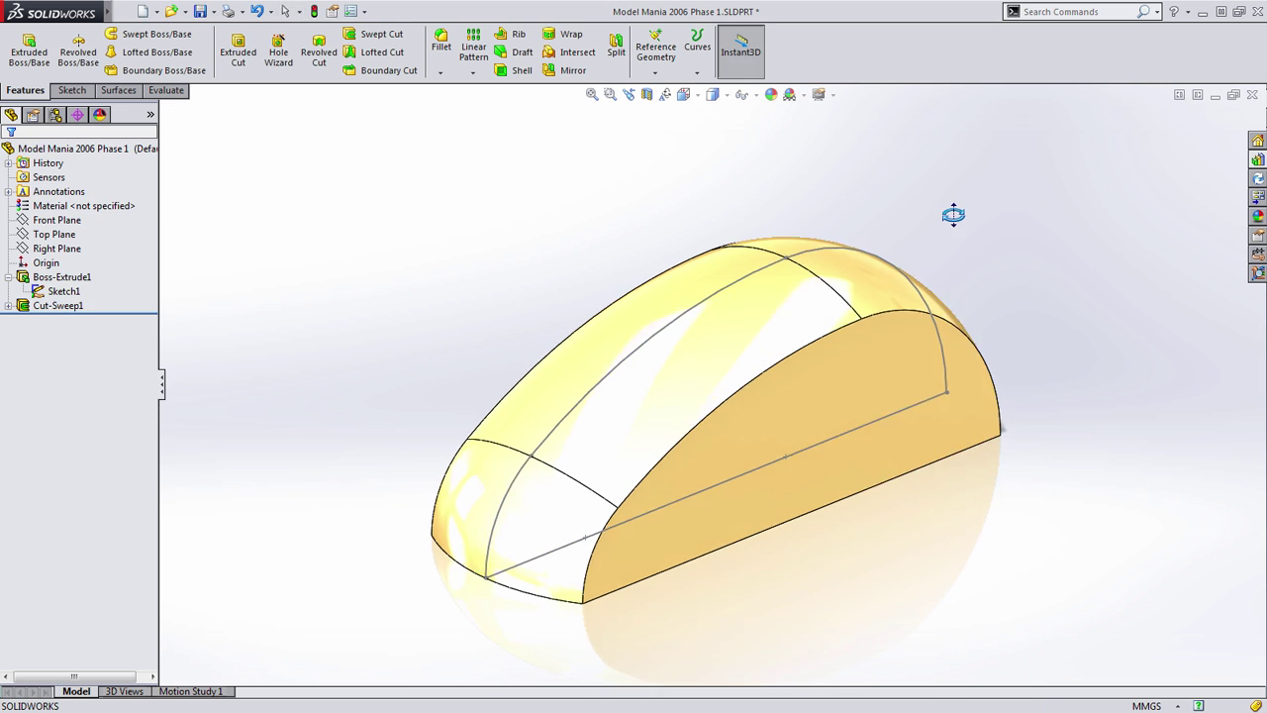
left_click(752, 285)
left_click(810, 210)
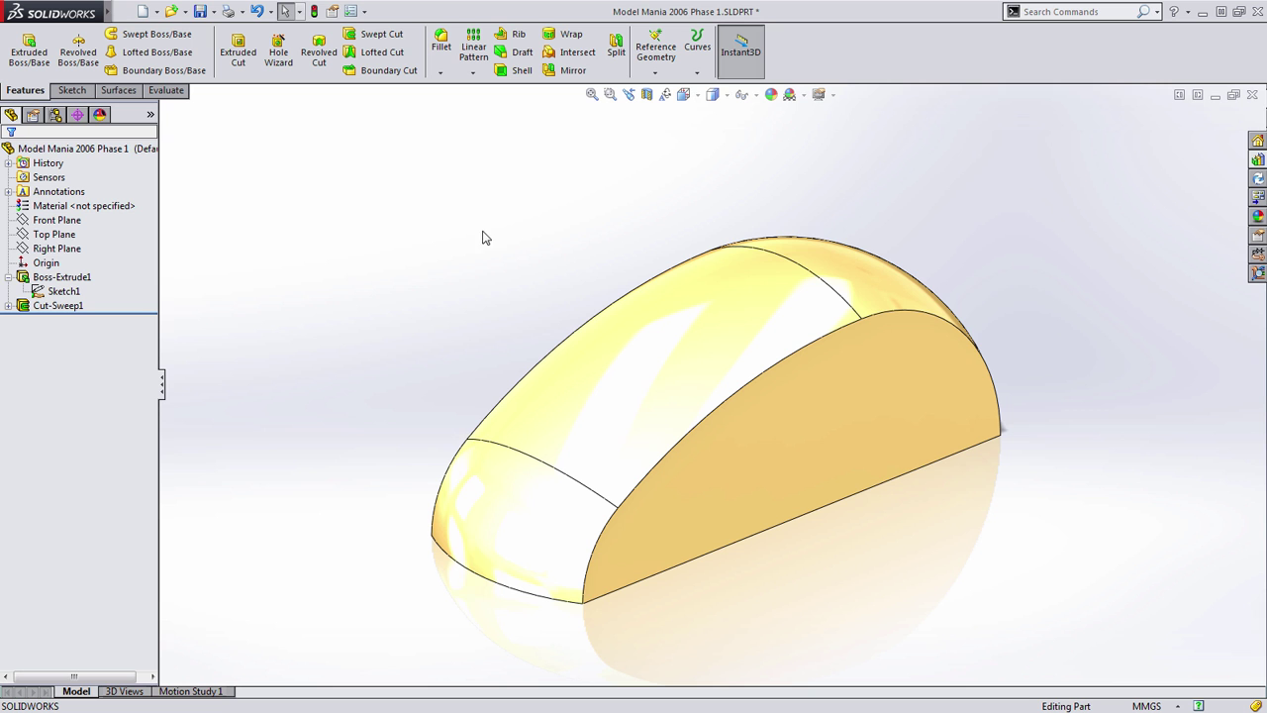
left_click(9, 278)
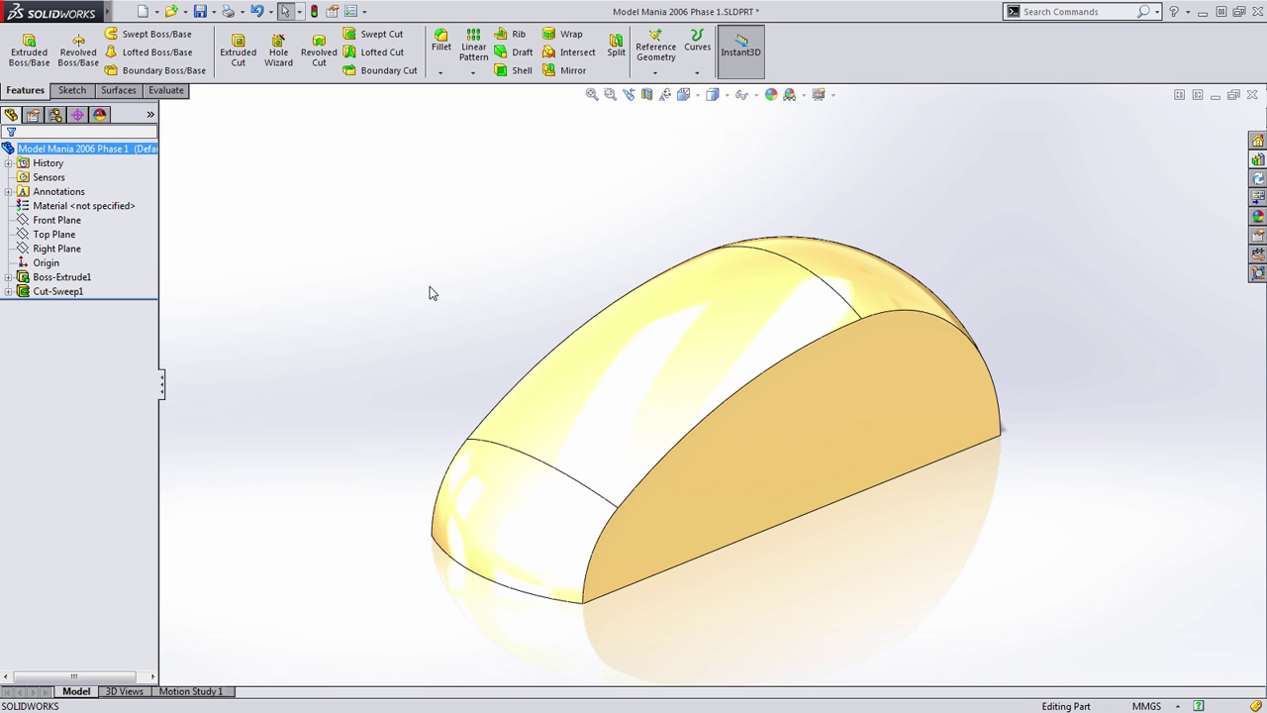
Step: Start a sketch on the Right Plane and draw an origin-centred circle of radius about 23.05
left_click(56, 249)
left_click(79, 224)
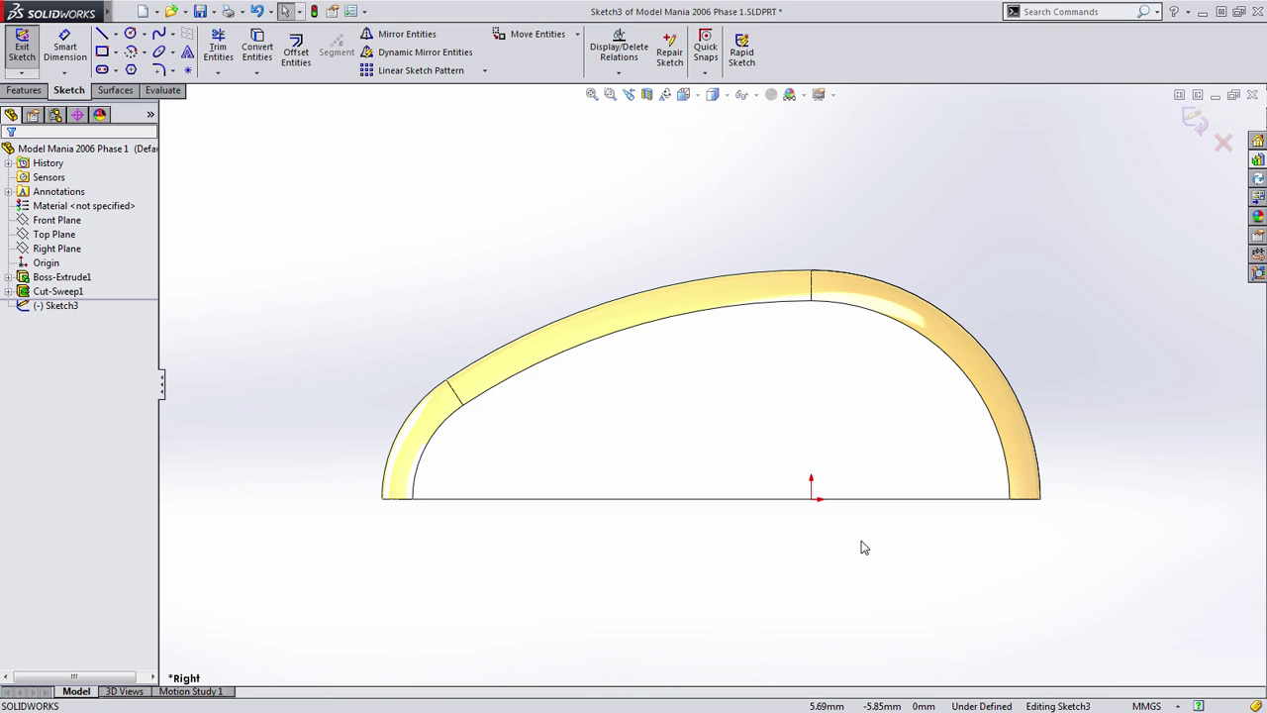
key("s")
left_click(933, 567)
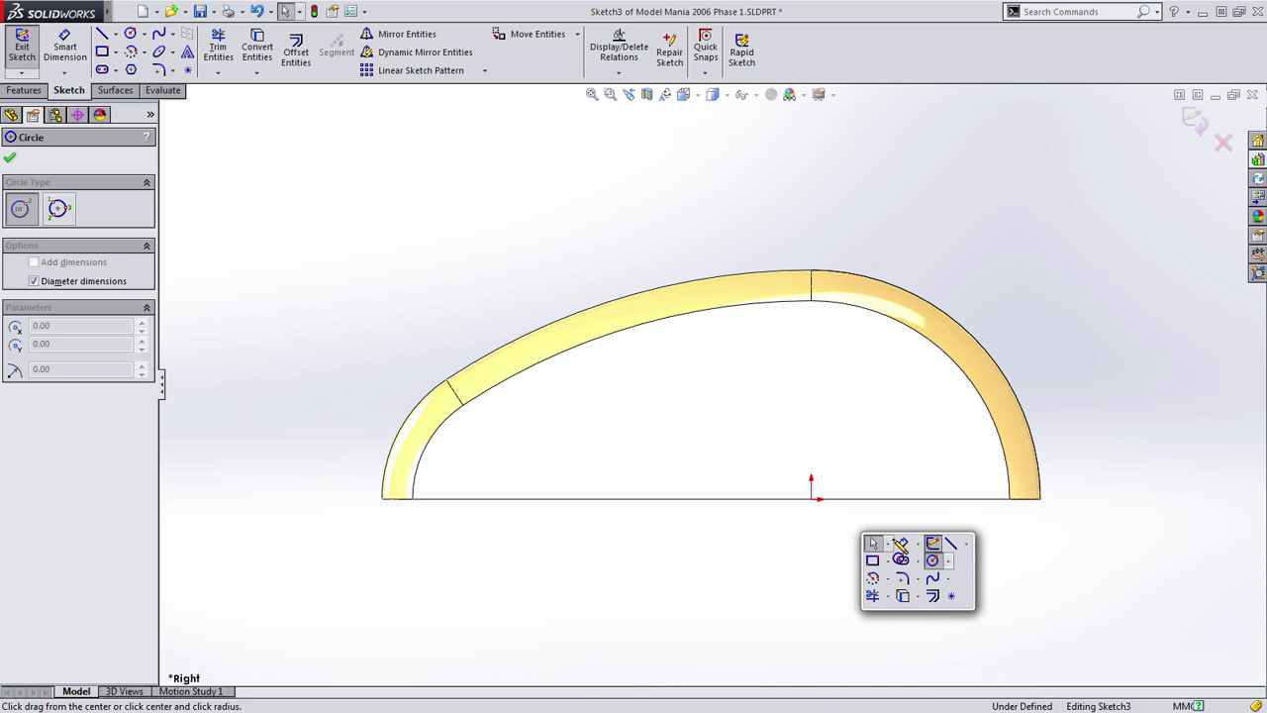
left_click(811, 498)
left_click(933, 398)
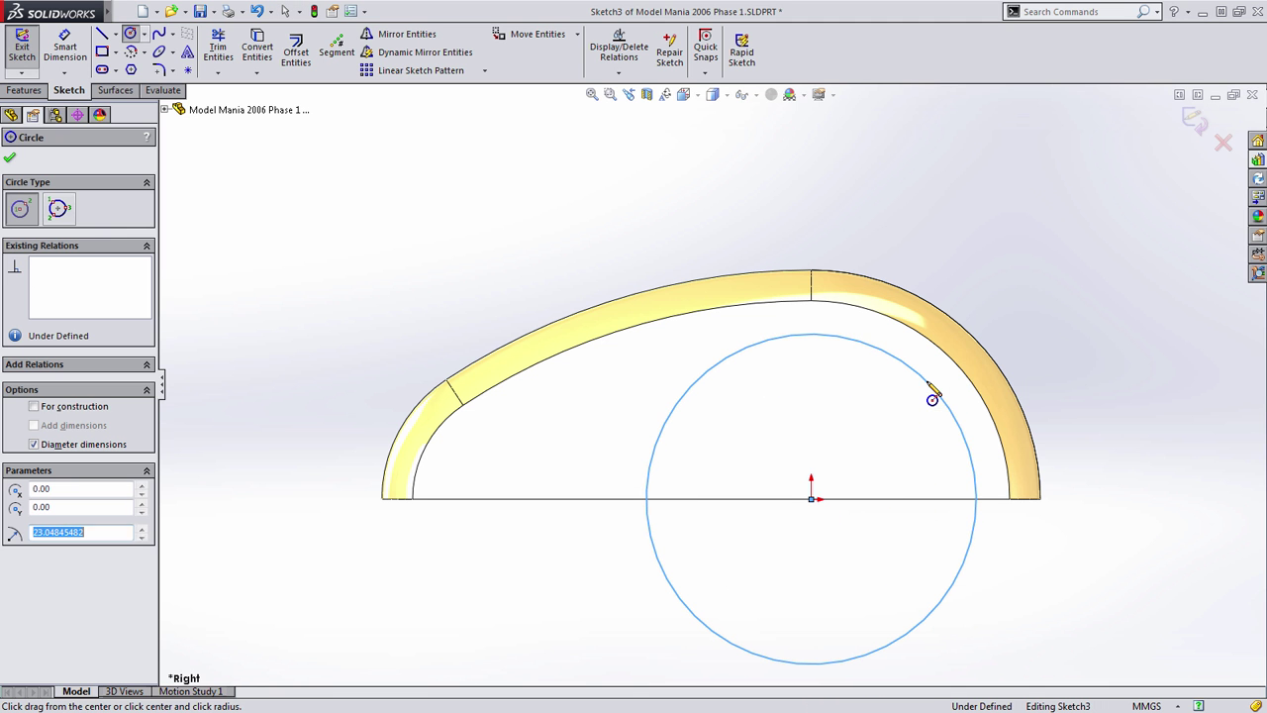
Step: Draw lines from the circle's right quadrant to the origin and up to its top quadrant
key("s")
left_click(1003, 397)
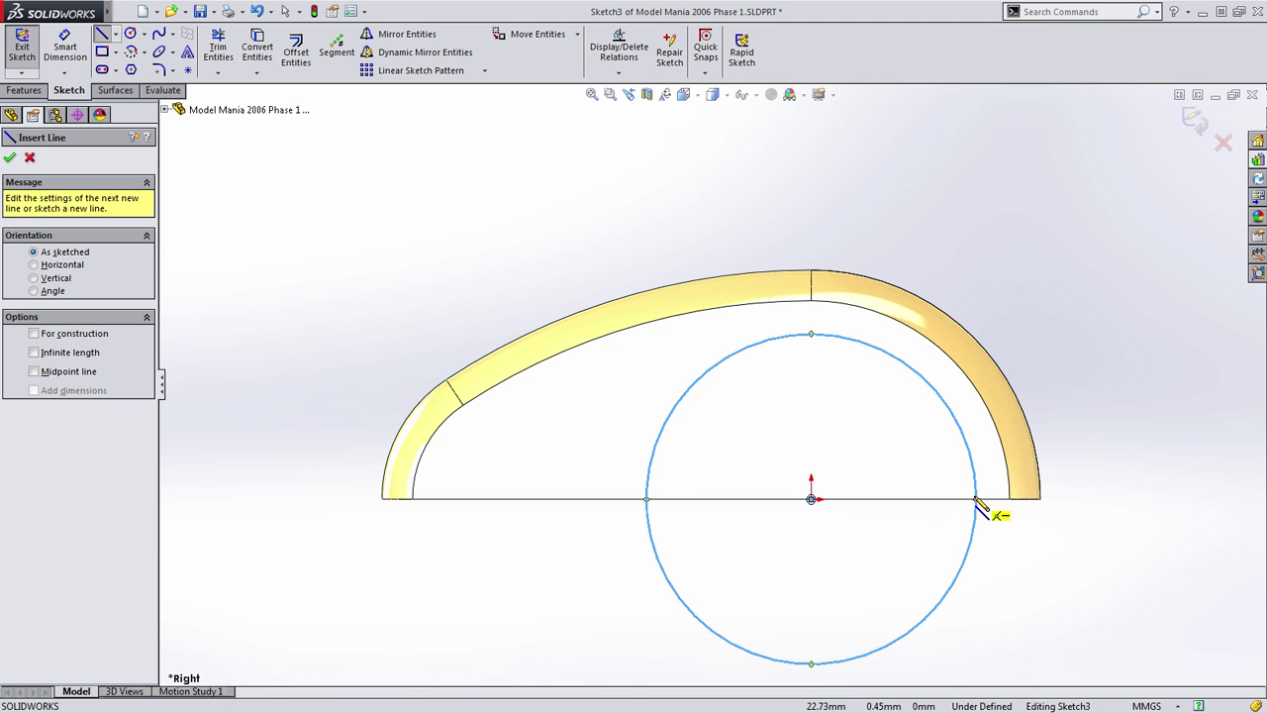
left_click(976, 498)
left_click(812, 498)
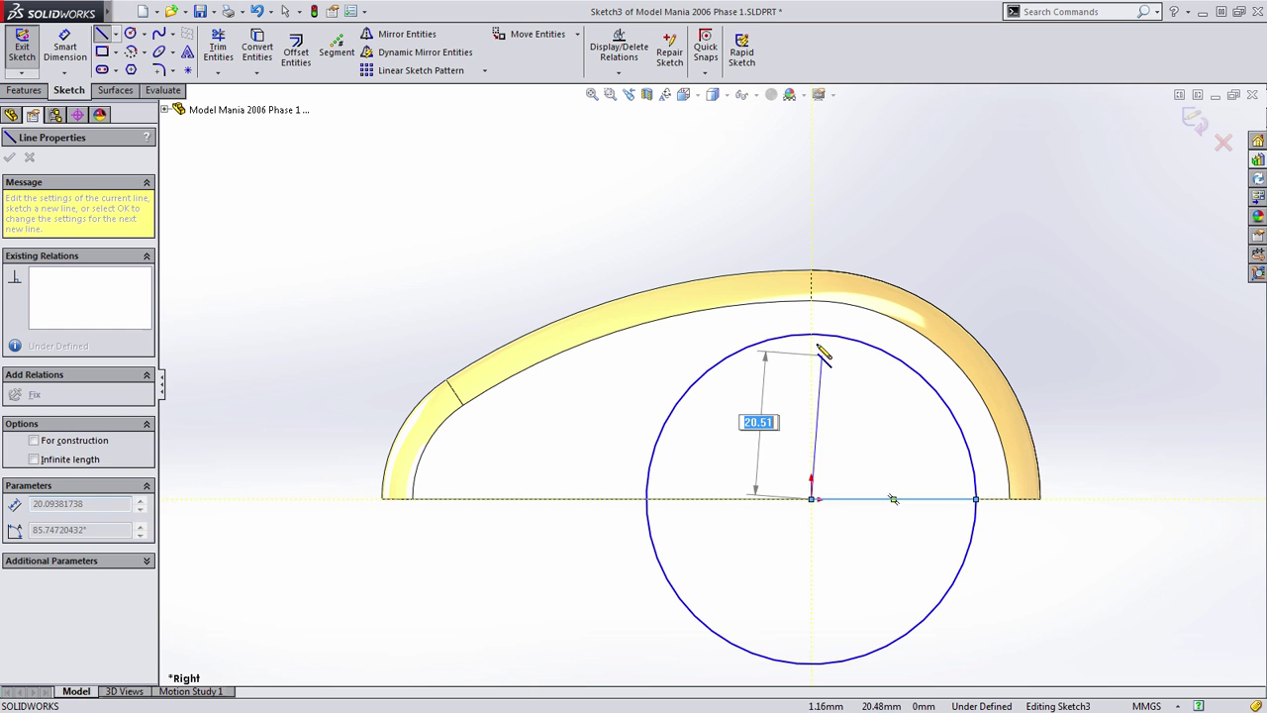
left_click(811, 334)
key("Escape")
Step: Trim away three quarters of the circle, leaving a closed quarter-circle profile
key("s")
left_click(840, 407)
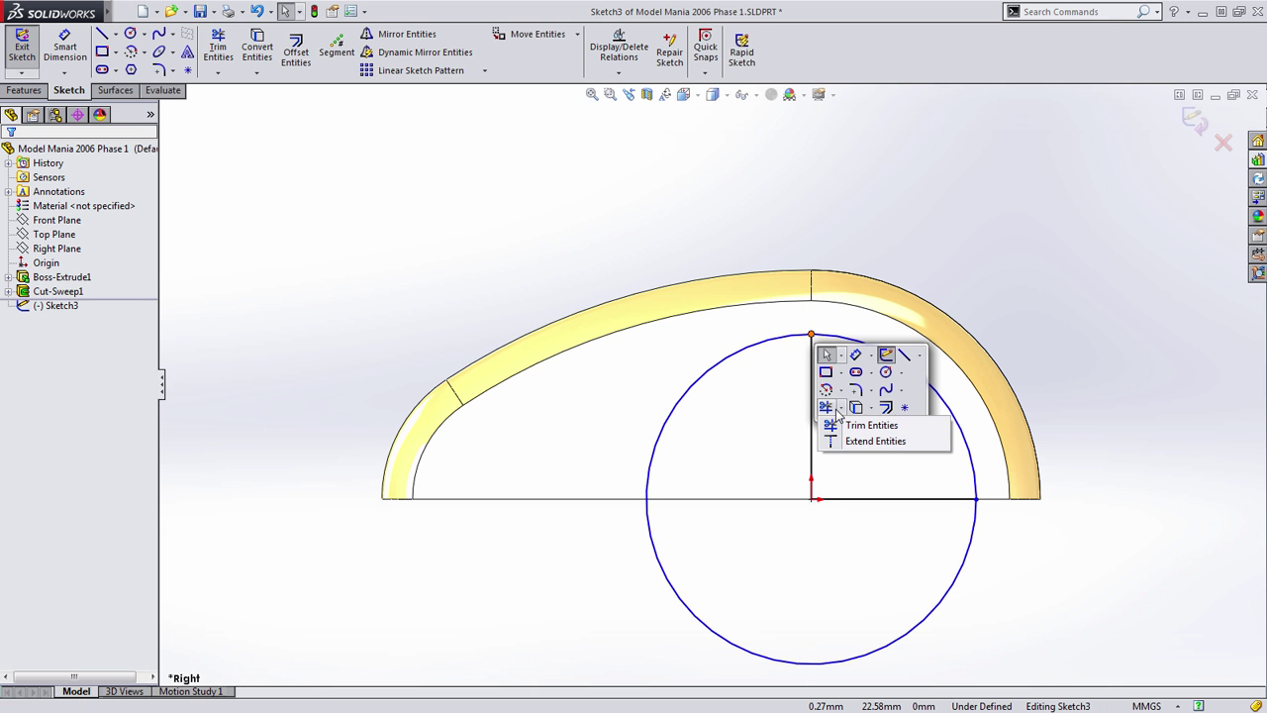
left_click(853, 425)
left_click_drag(743, 387, 659, 346)
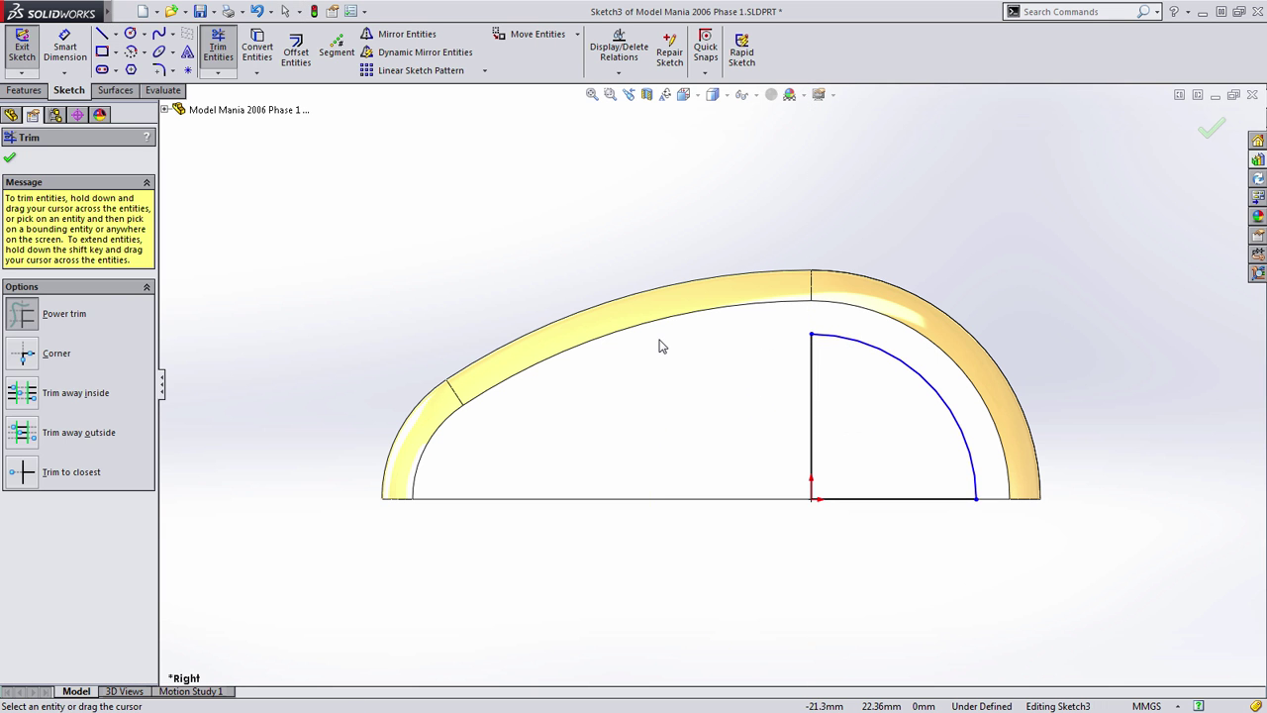
key("Escape")
Step: Dimension the quarter arc with a 30 mm radius
key("s")
left_click(781, 383)
left_click(869, 344)
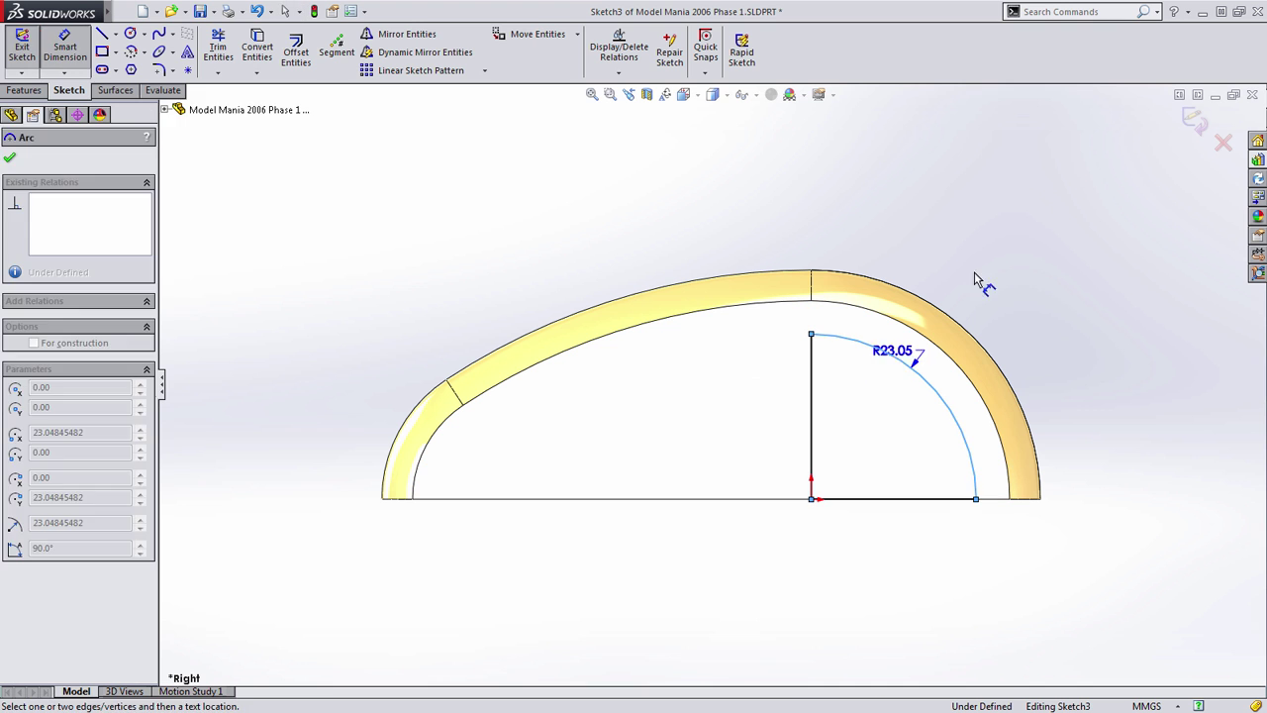
left_click(998, 243)
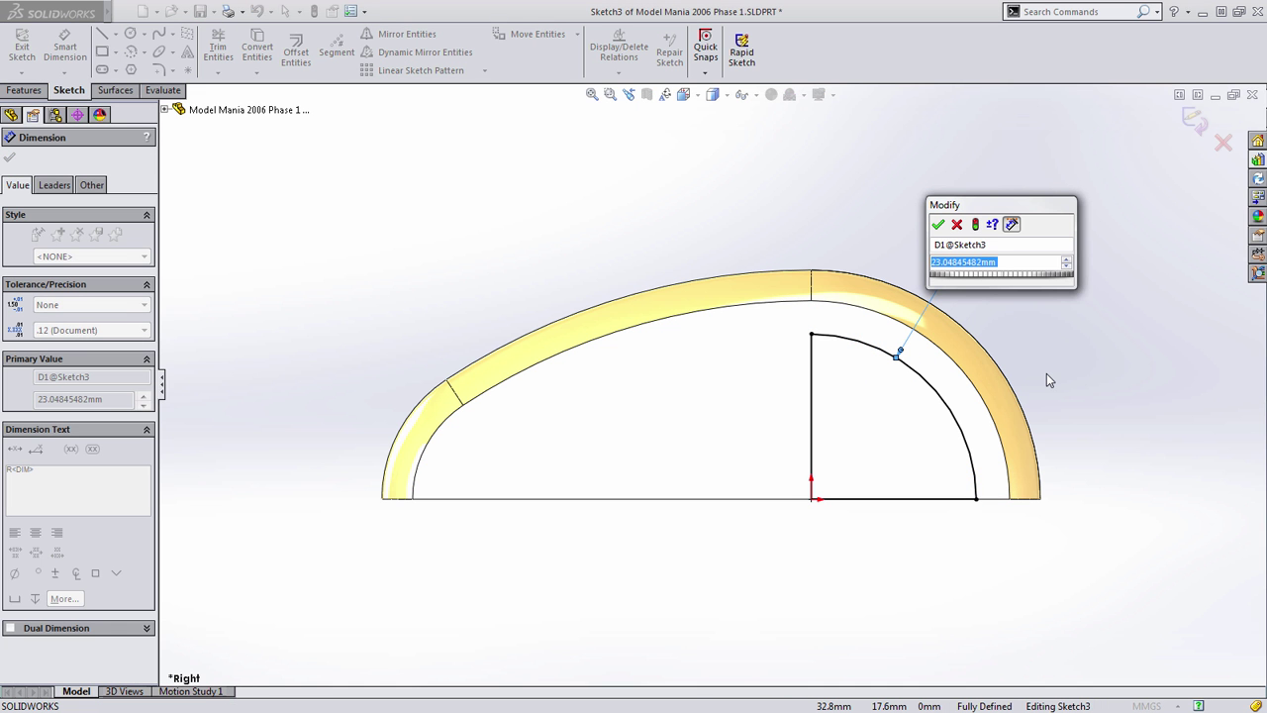
type("30")
key("Return")
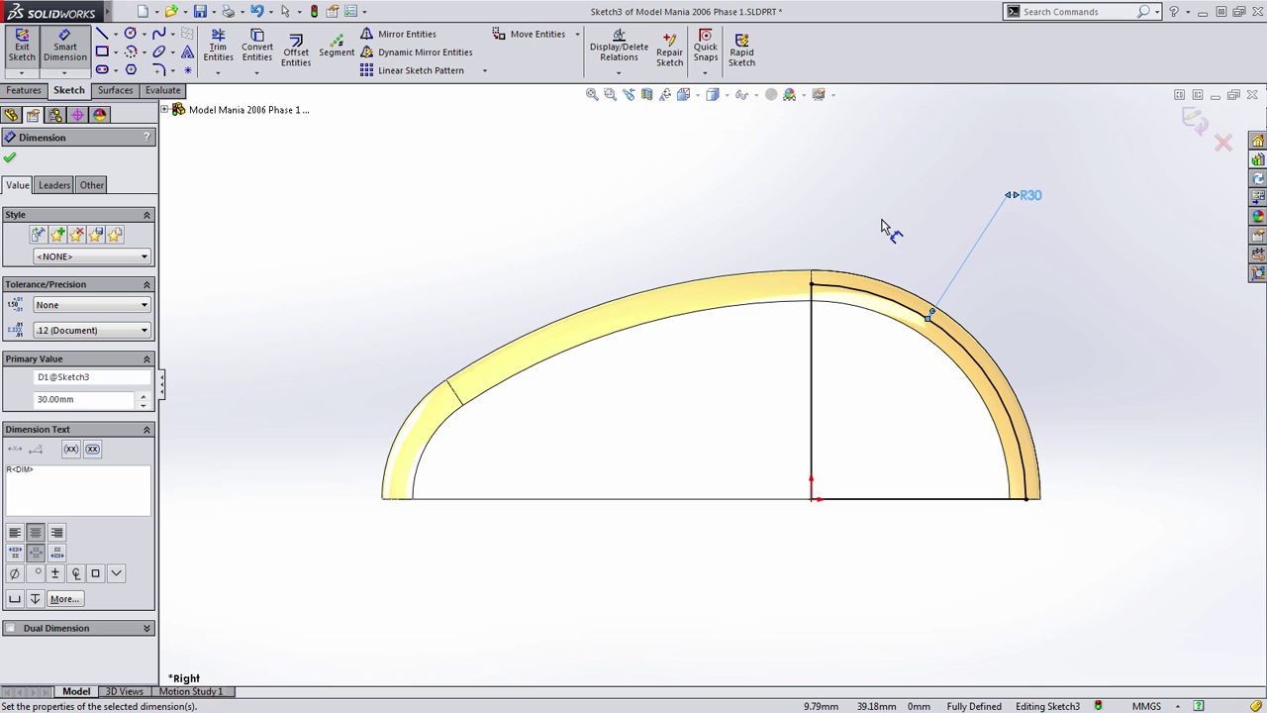
Step: Switch the R30 dimension to diameter display and back to radius, then finish dimensioning
right_click(1035, 200)
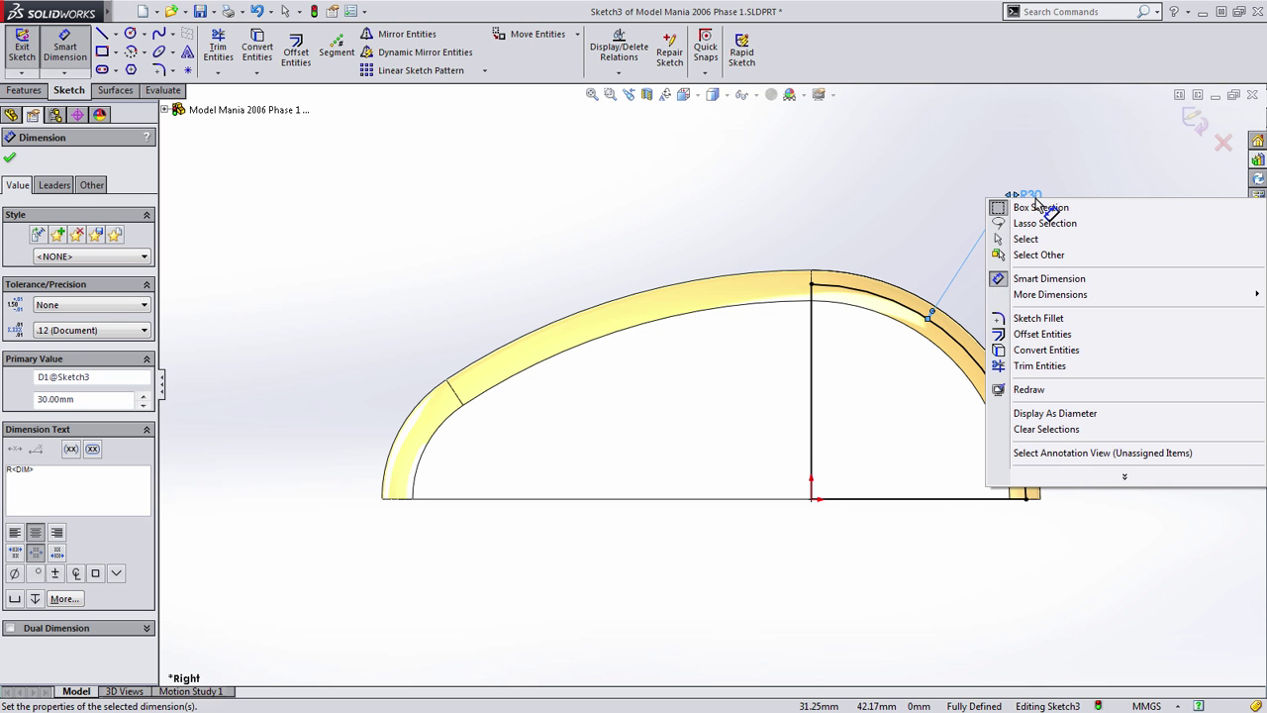
left_click(1067, 421)
right_click(1038, 203)
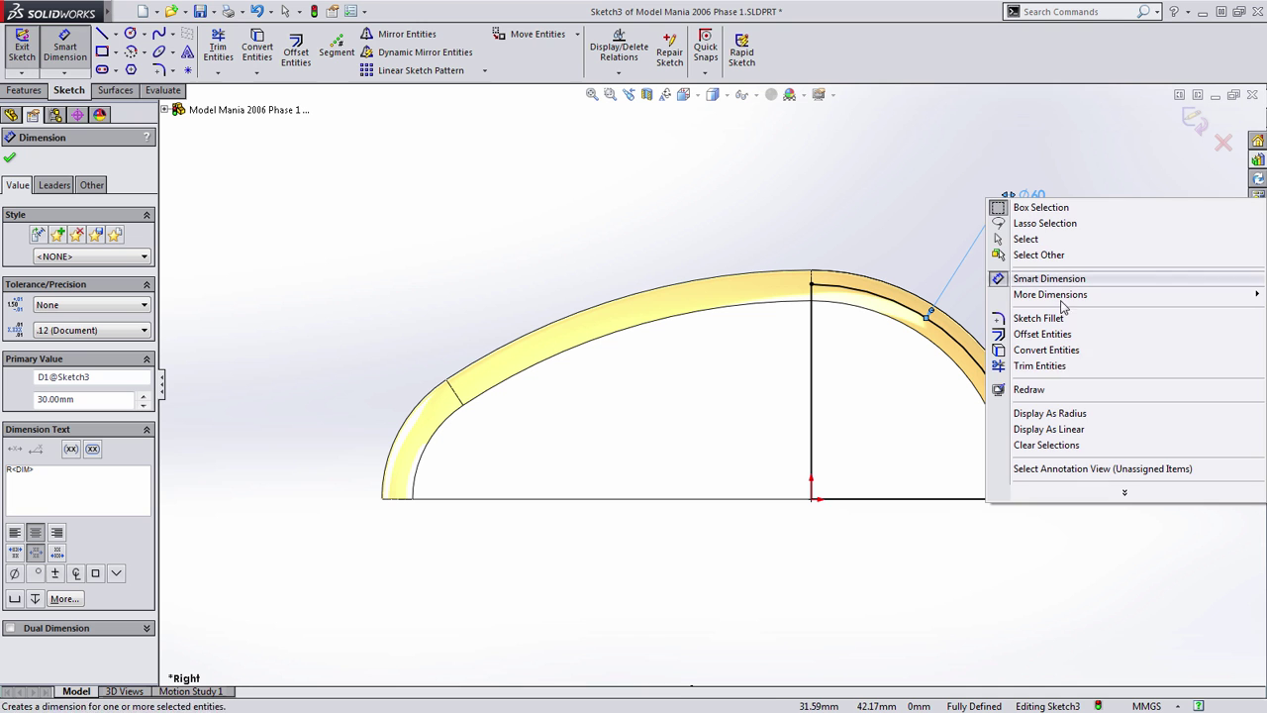
left_click(1061, 414)
key("Escape")
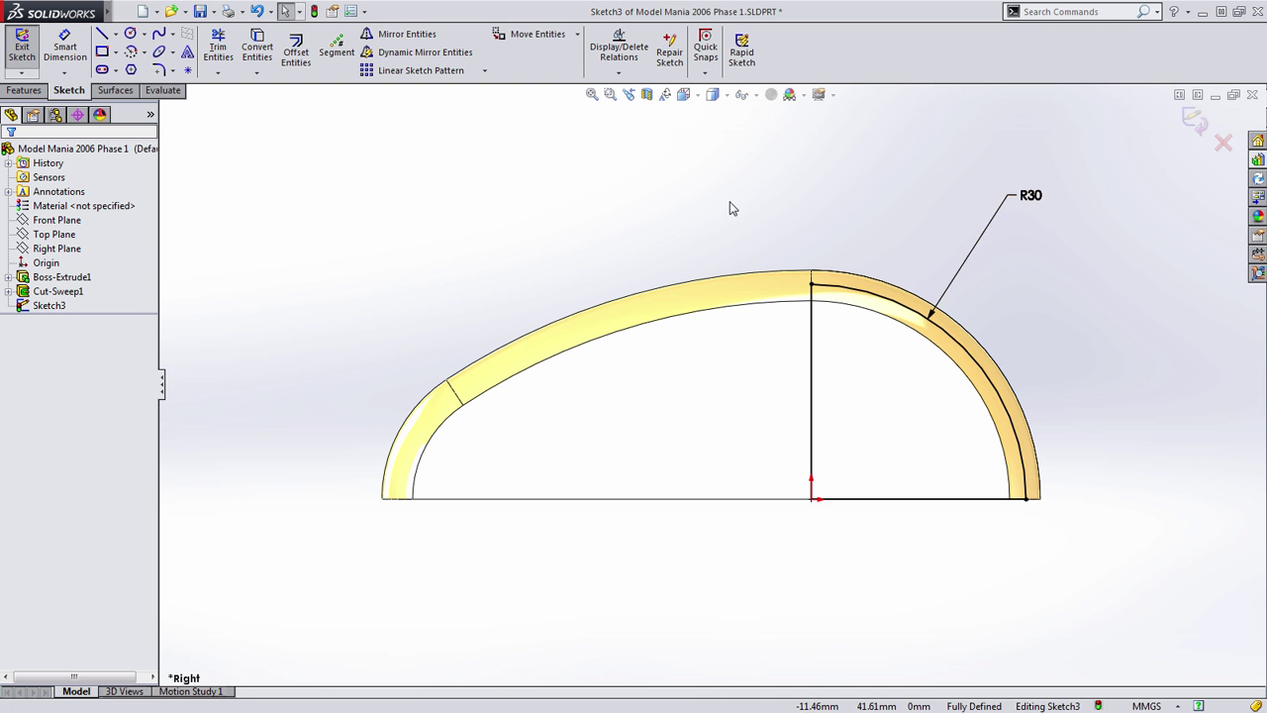
Step: Exit Sketch3 and revolve the quarter-arc 360° about its vertical line, Line2@Sketch3
middle_click_drag(729, 203, 805, 315)
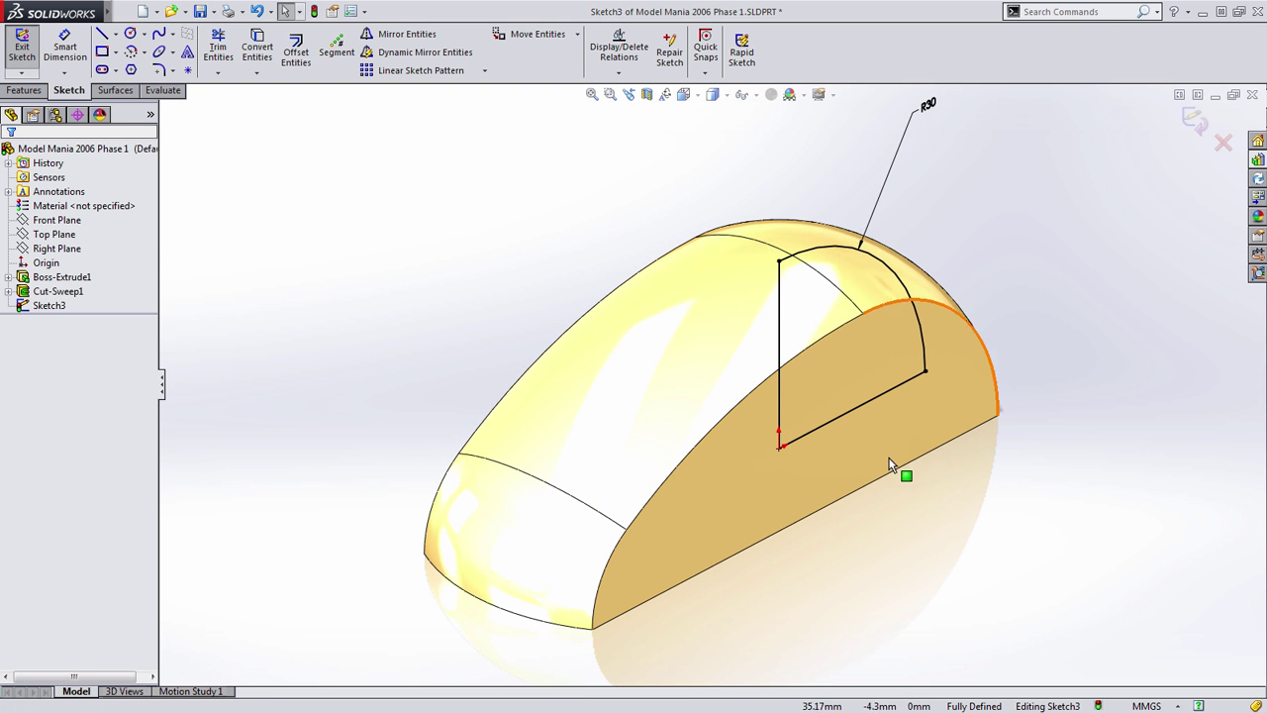
key("ctrl+b")
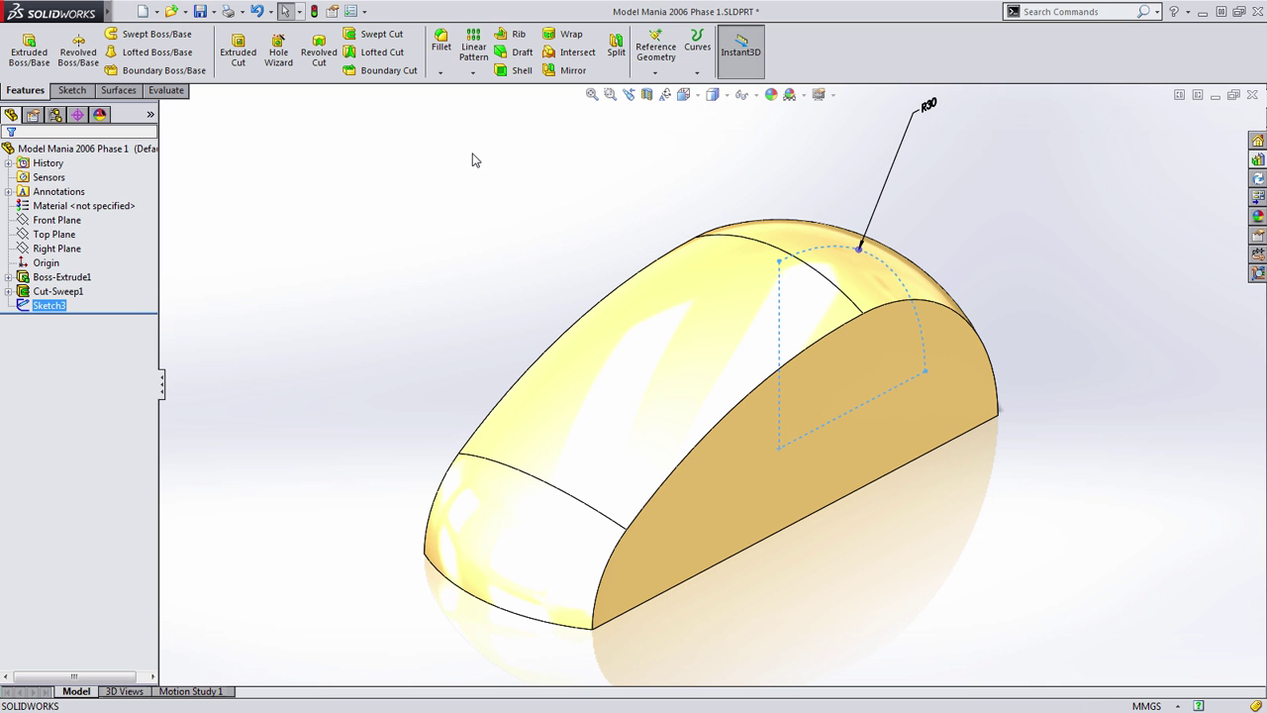
left_click(528, 166)
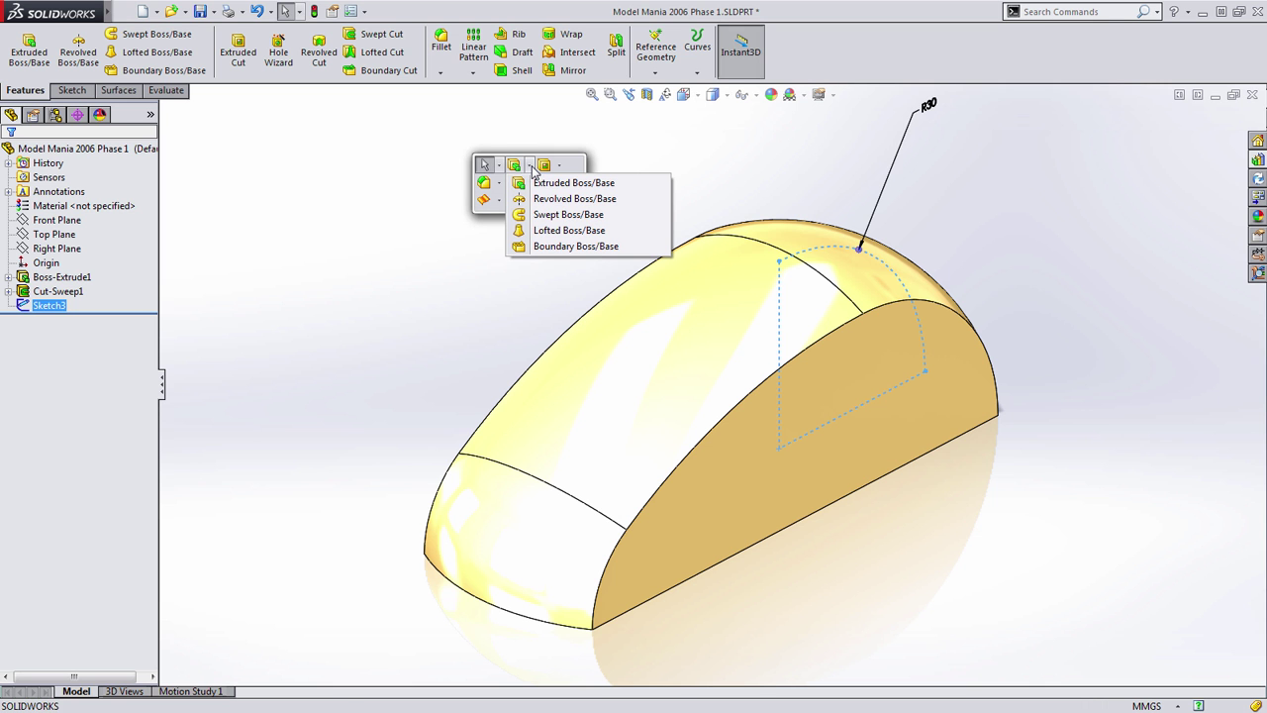
left_click(541, 201)
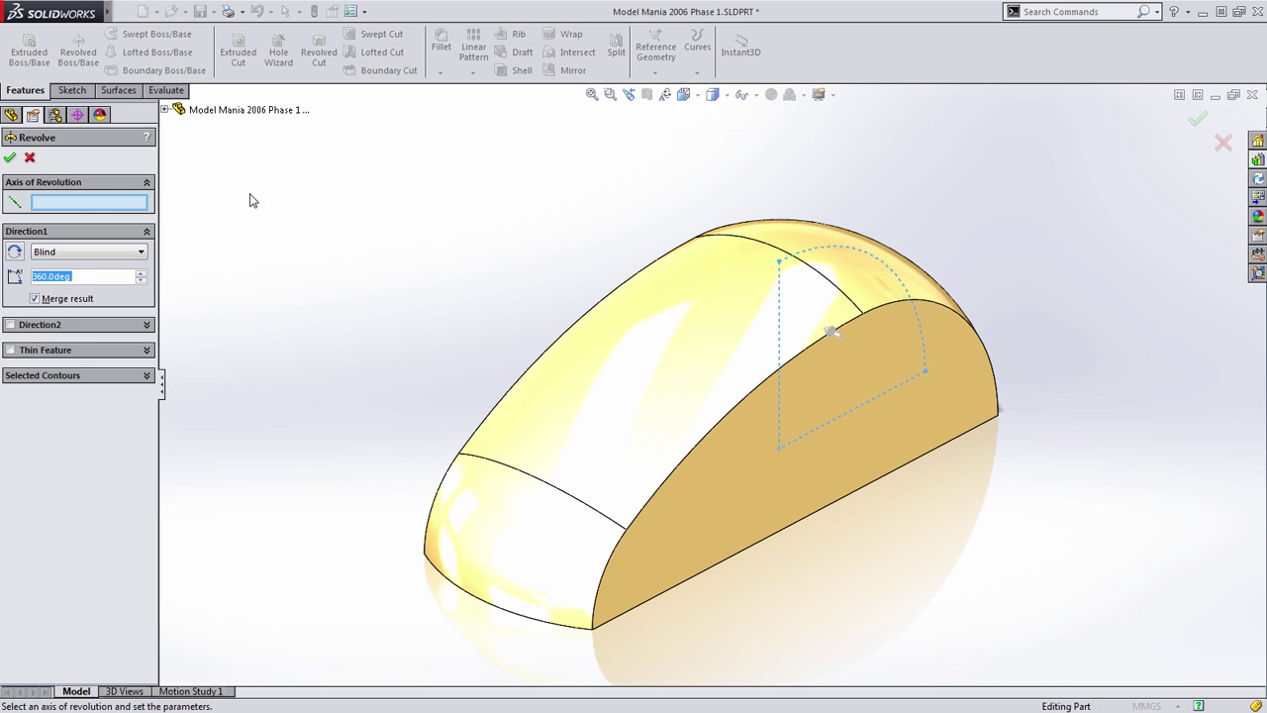
left_click(96, 204)
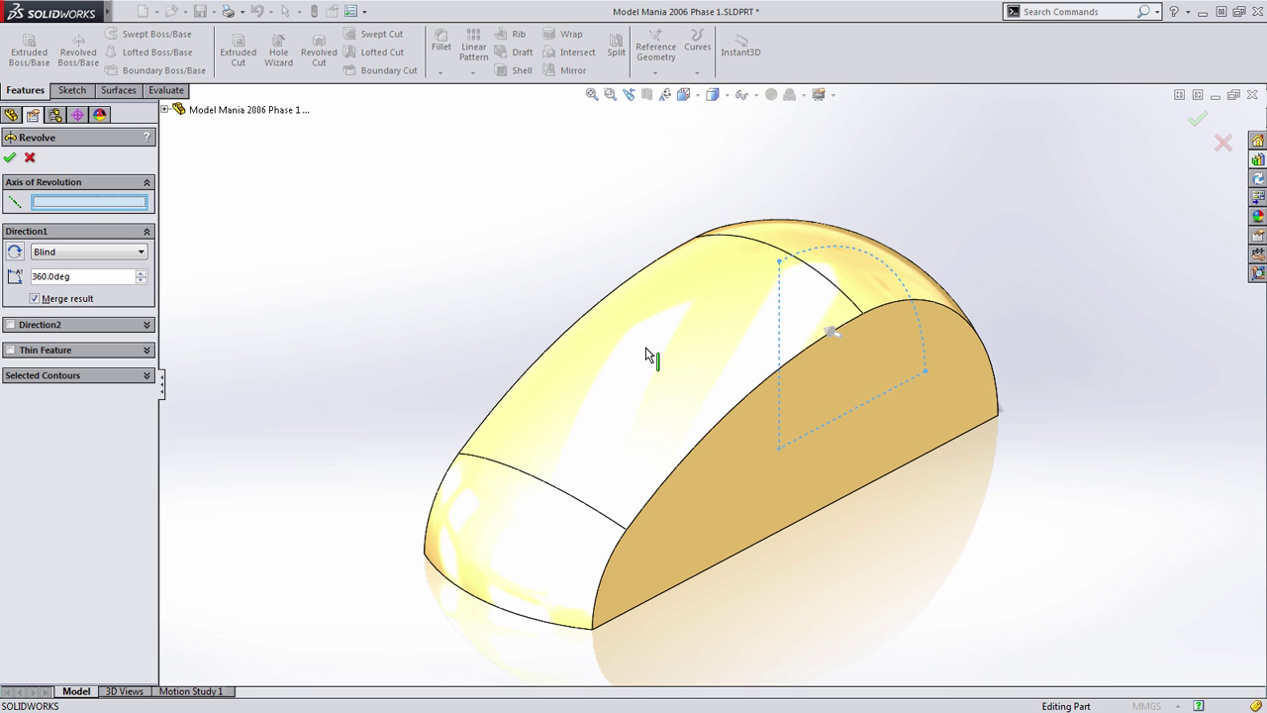
left_click(780, 309)
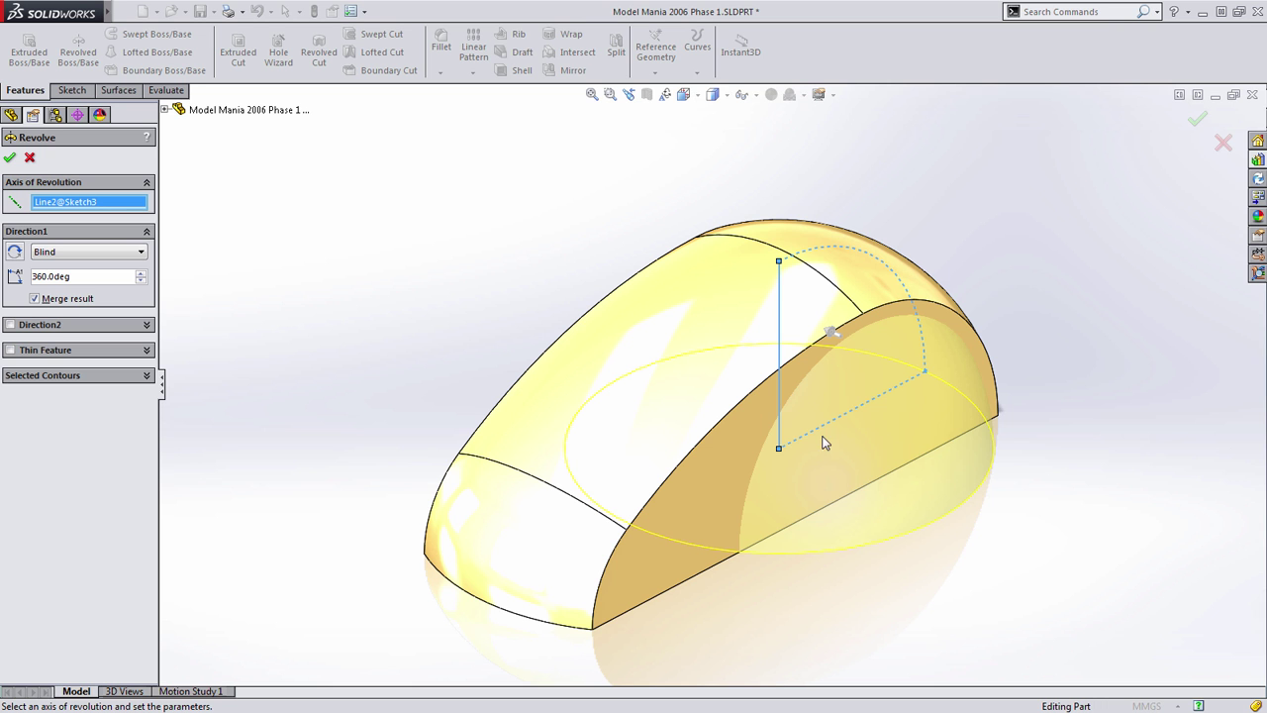
left_click(1197, 119)
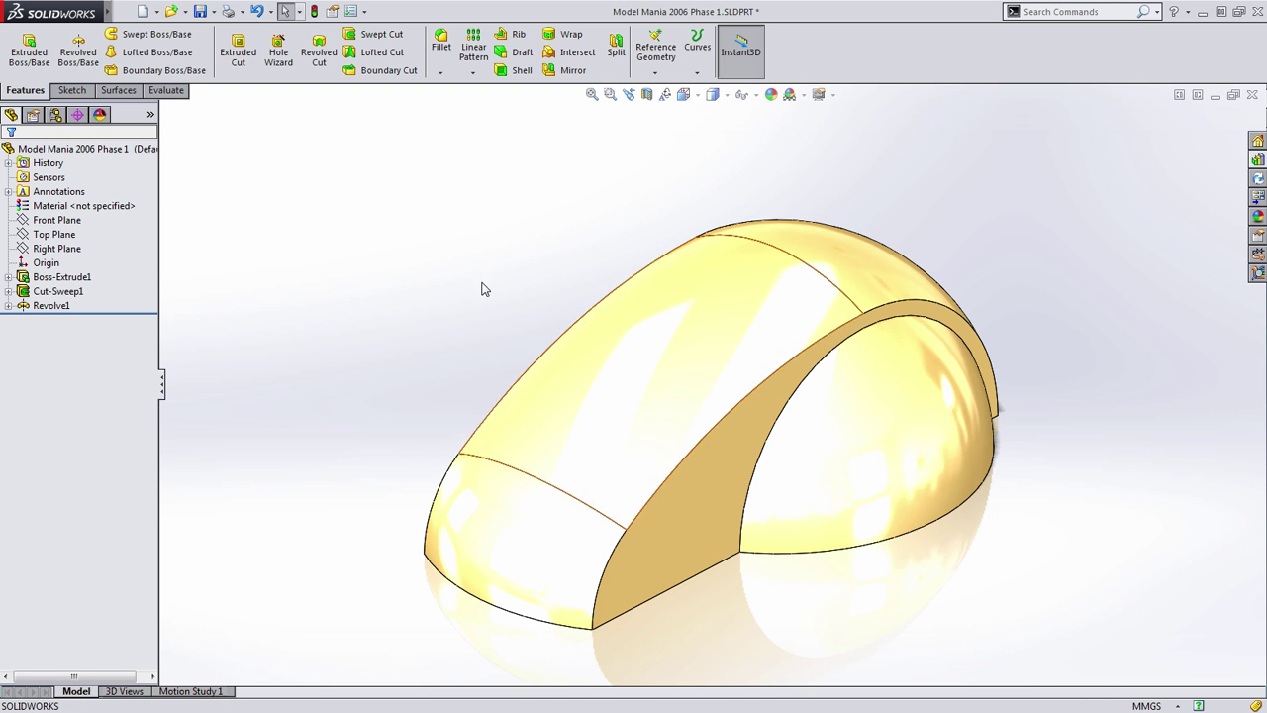
scroll(481, 311, "up", 3)
Step: Zoom out to view the arched body with its domed rear revolve
scroll(498, 362, "down", 3)
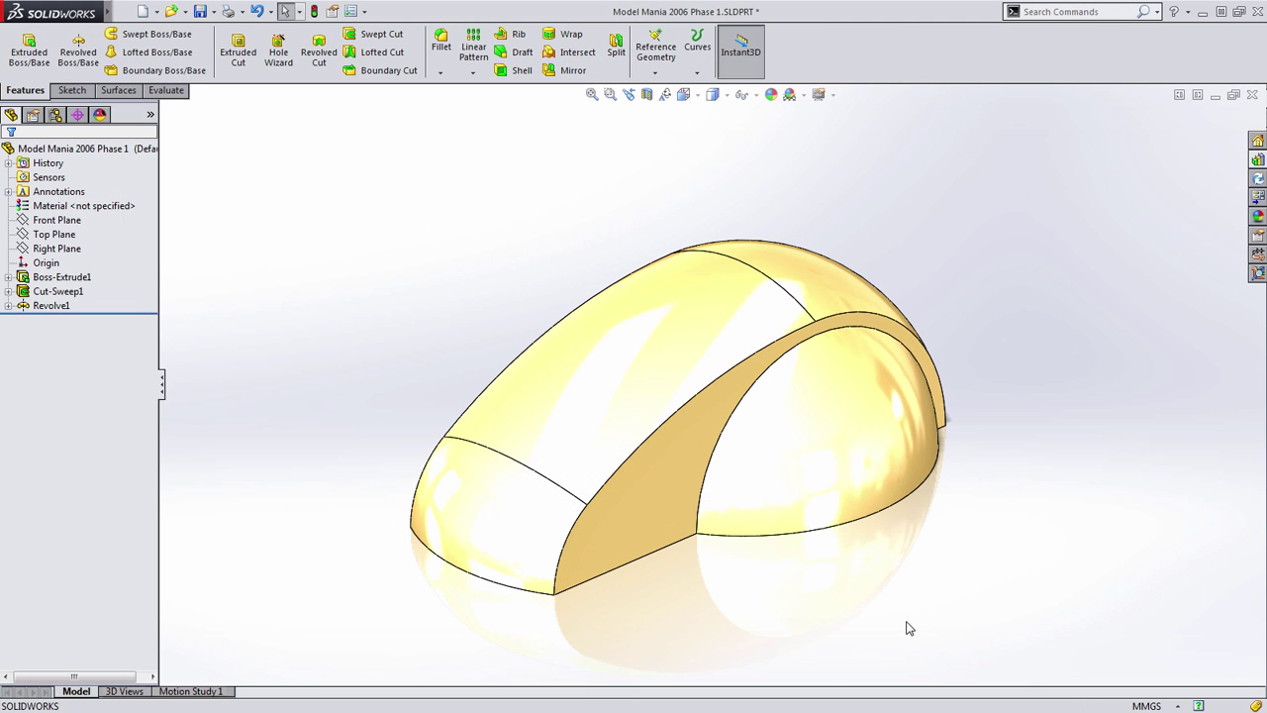
Step: Shell the part with 4 mm walls, removing the flat bottom face
left_click(521, 70)
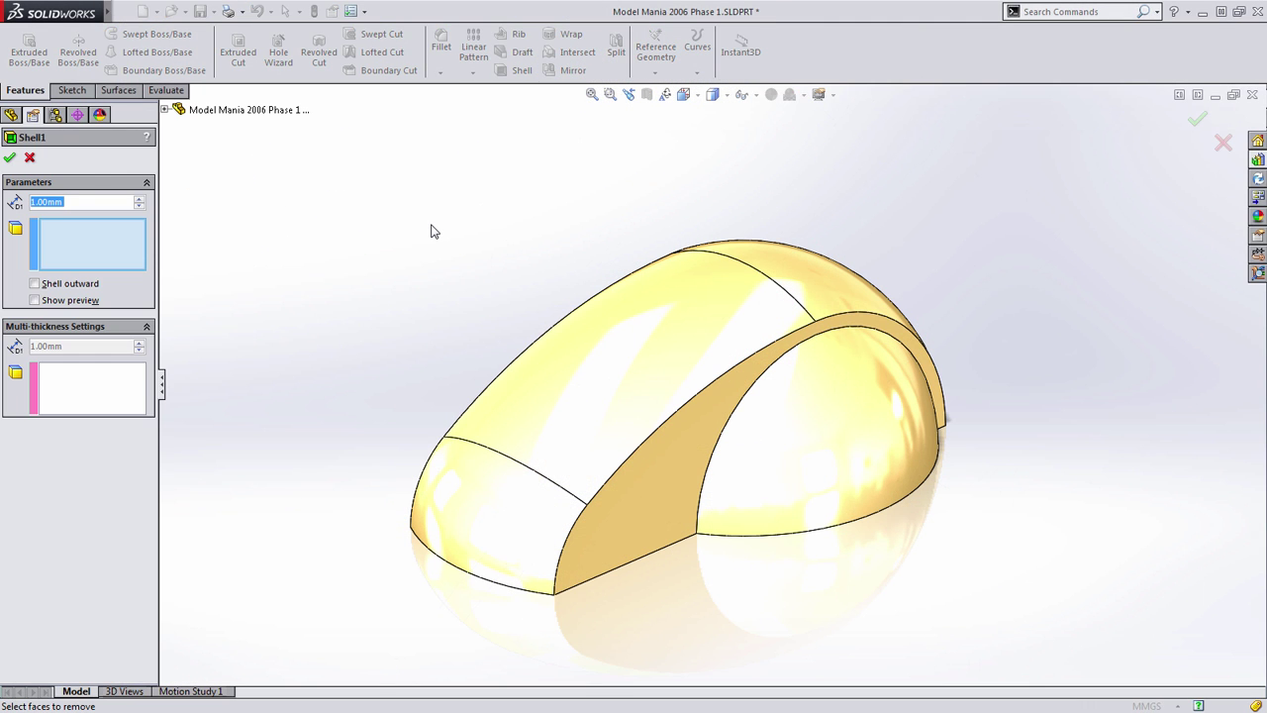
type("4")
key("Return")
middle_click_drag(868, 607, 798, 334)
left_click(798, 340)
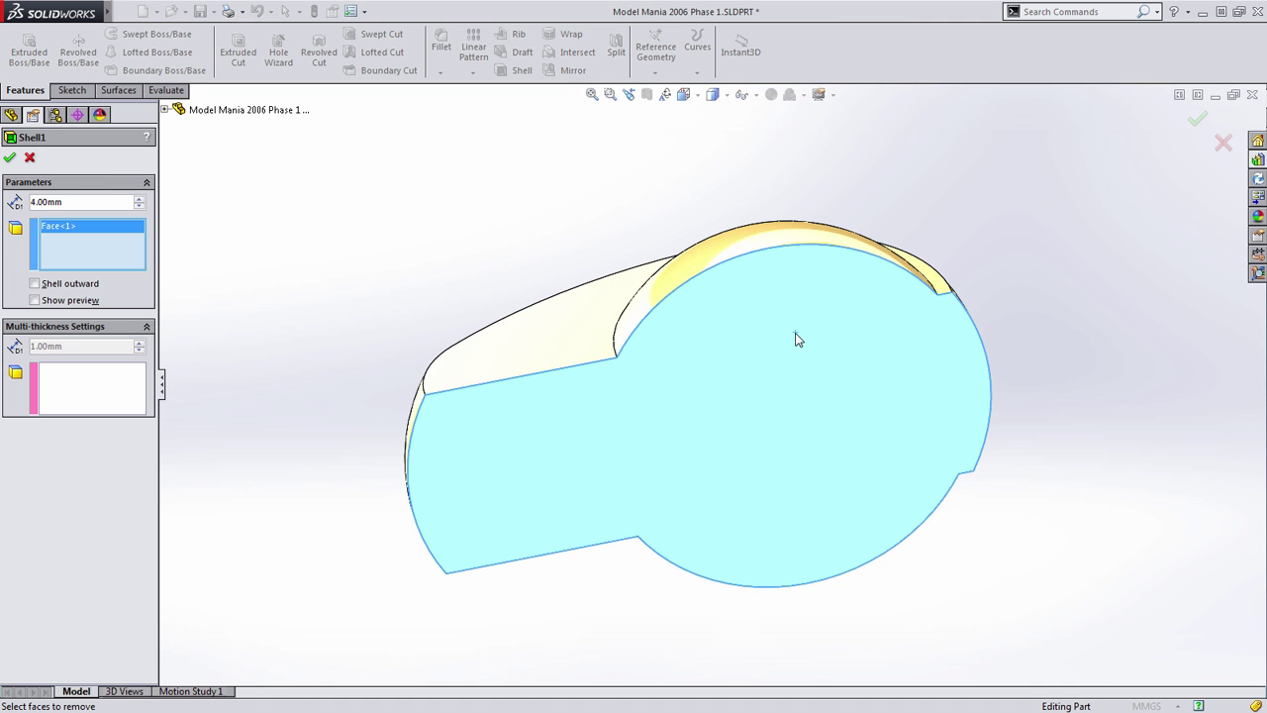
key("Return")
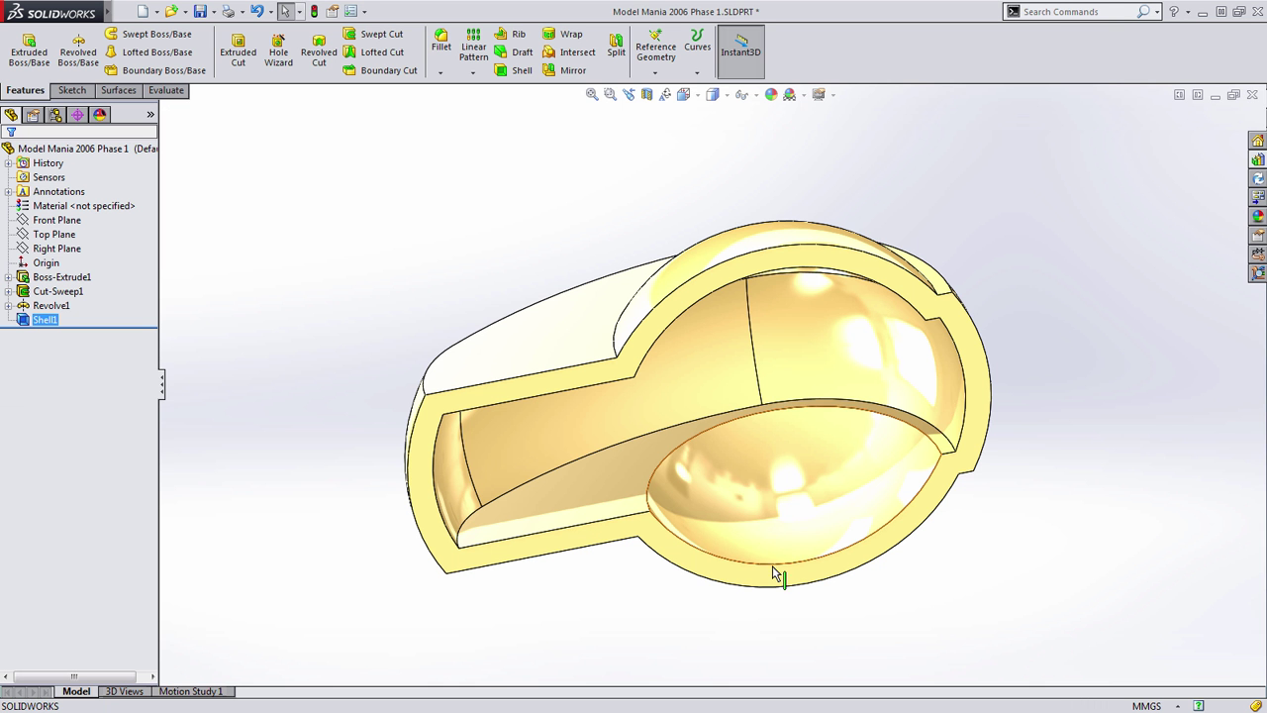
Step: Orbit around the shell interior, checking its circular edges, then clear the selection
left_click(674, 460)
middle_click_drag(674, 460, 671, 326)
left_click(671, 324, "ctrl")
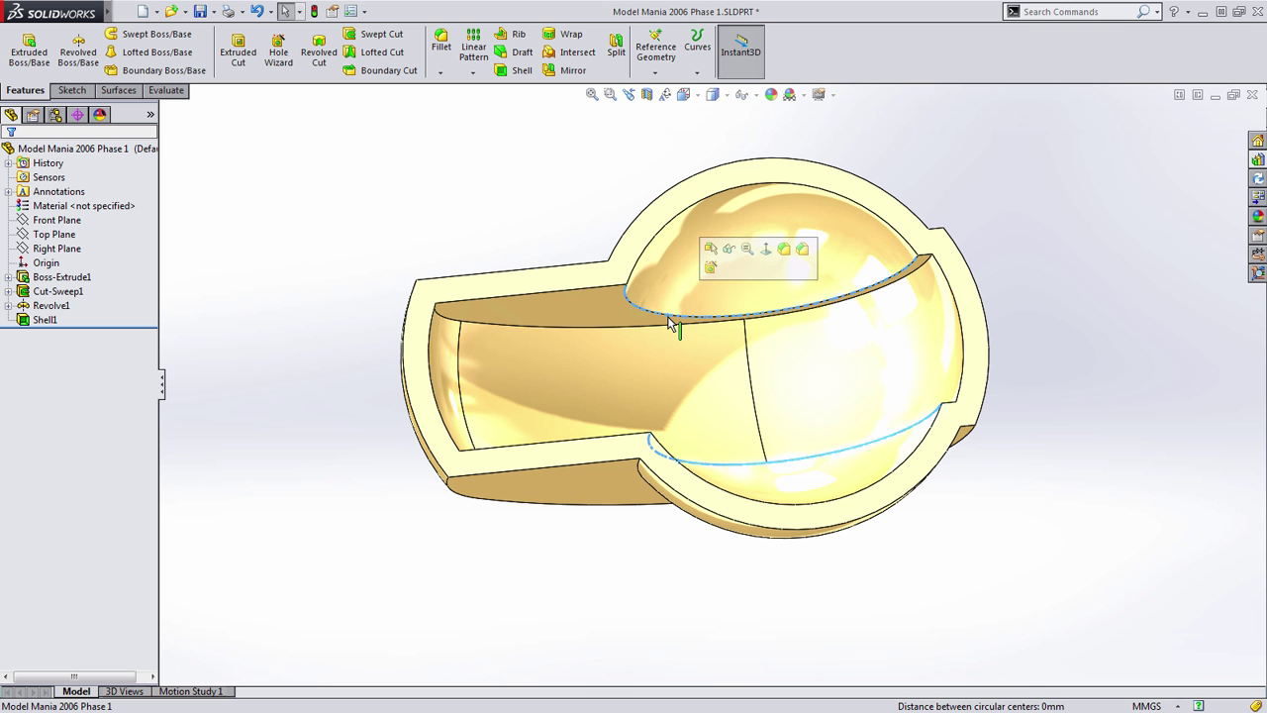
left_click(1088, 235)
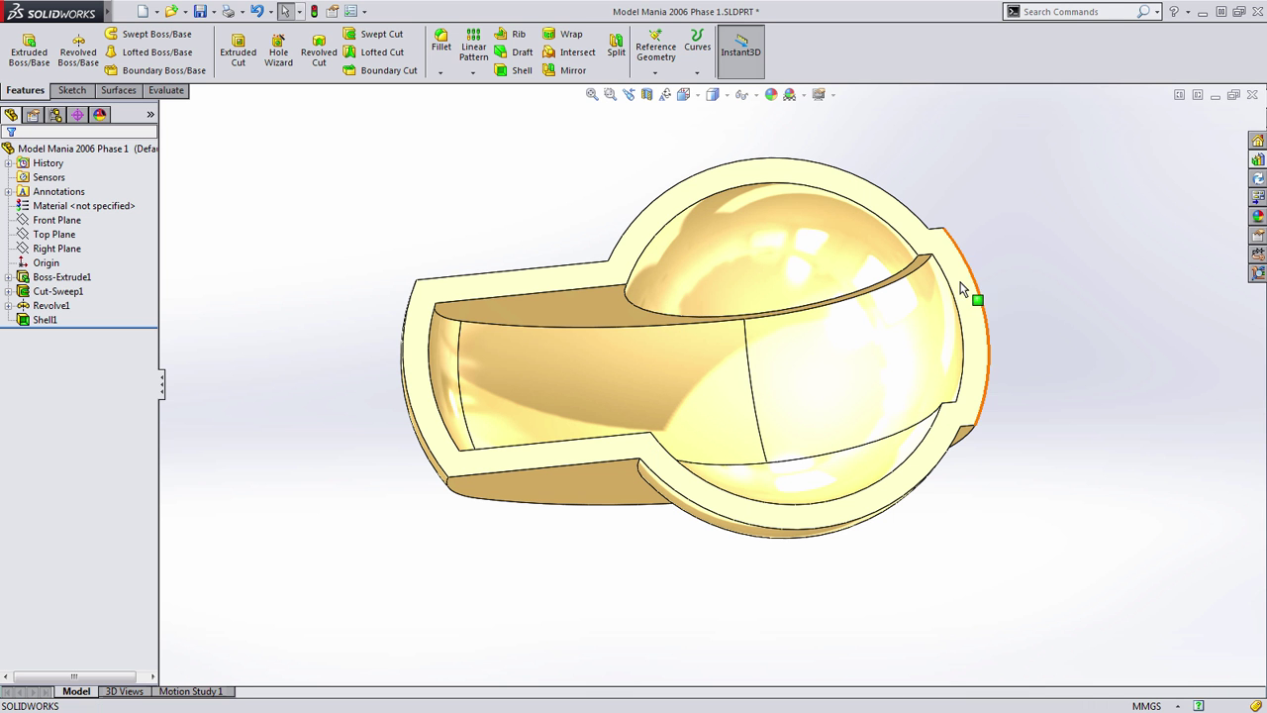
middle_click_drag(904, 204, 1030, 468)
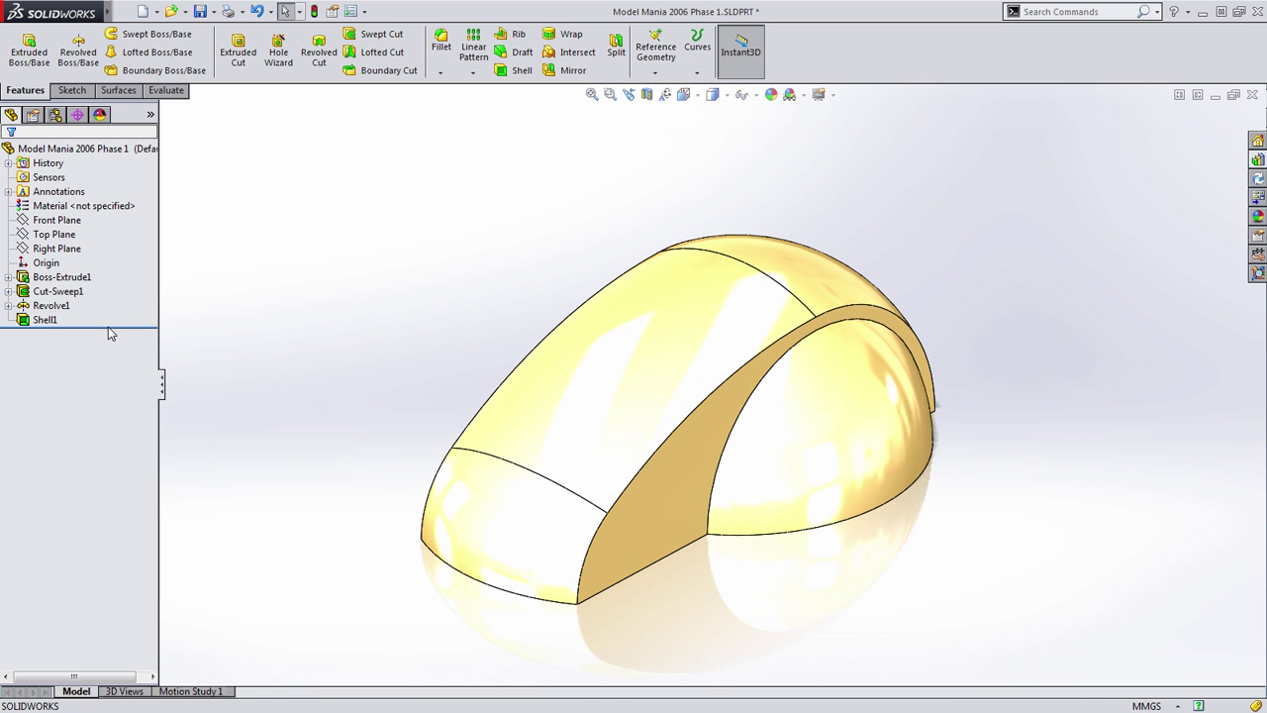
Step: Roll the feature history back to just before Shell1, then zoom and pan the view
left_click_drag(120, 326, 124, 313)
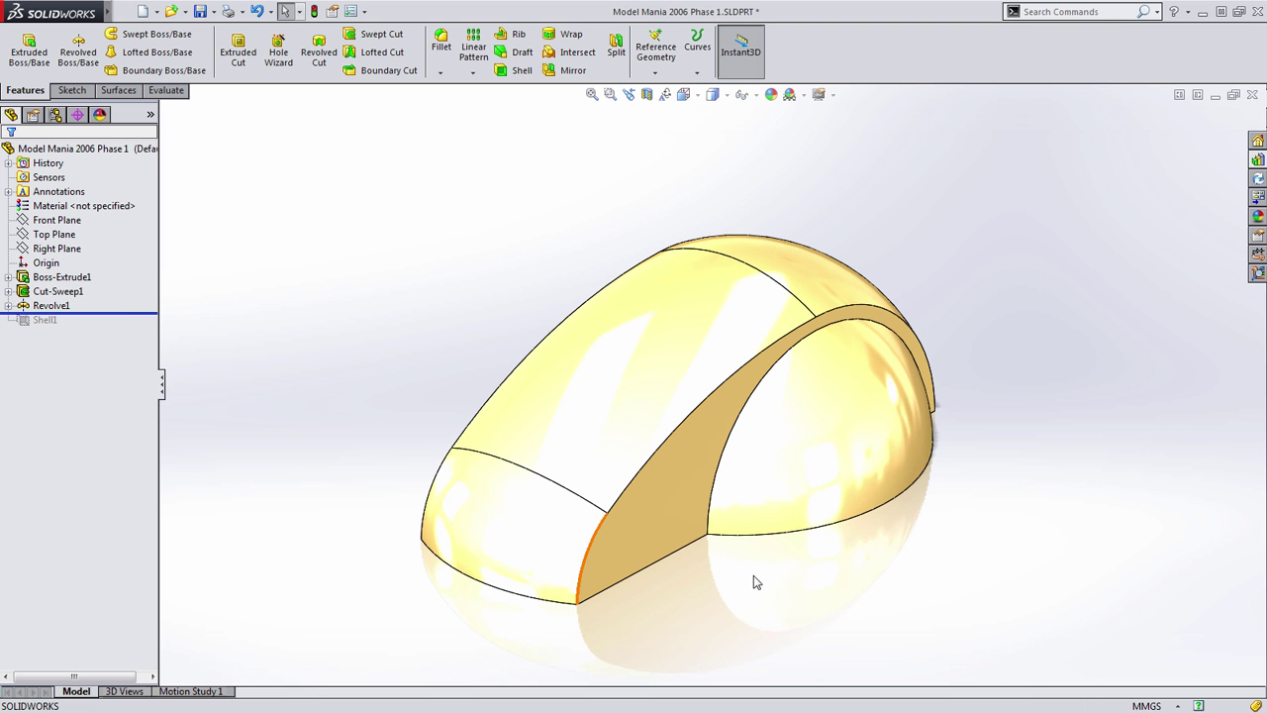
middle_click_drag(806, 594, 769, 602)
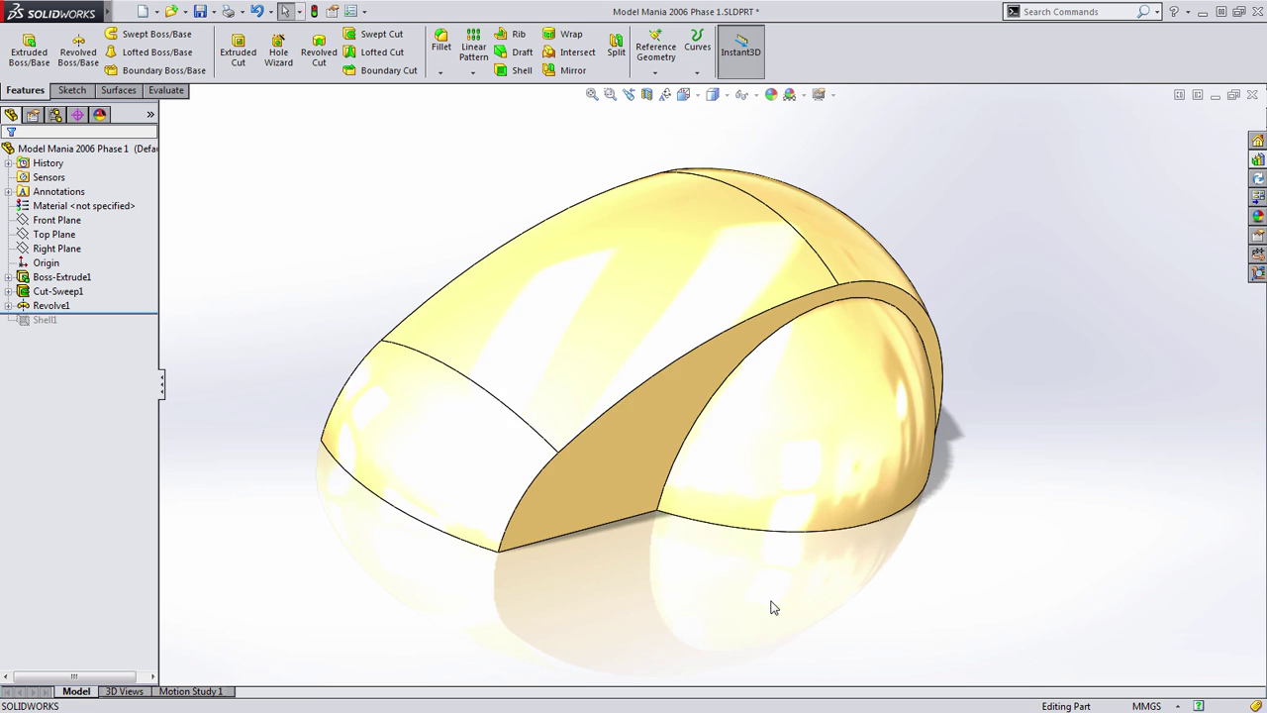
scroll(758, 603, "down", 3)
scroll(755, 575, "up", 3)
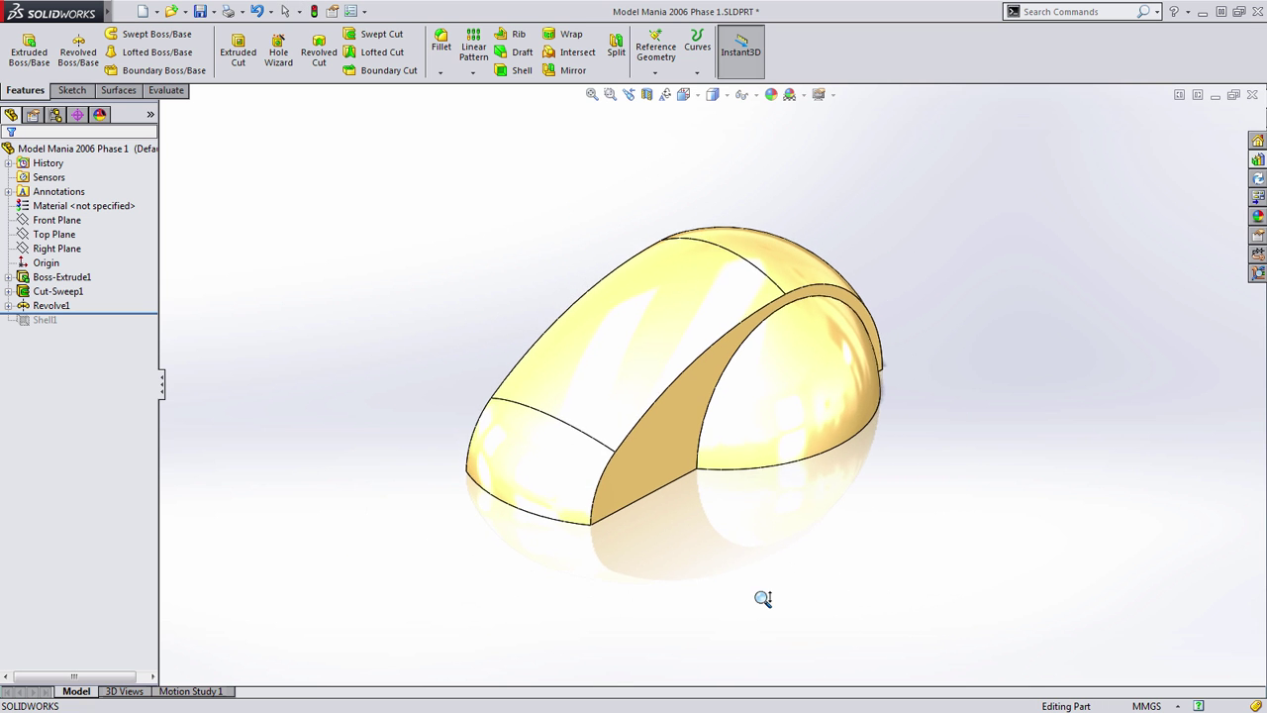
middle_click_drag(735, 525, 763, 537, "ctrl")
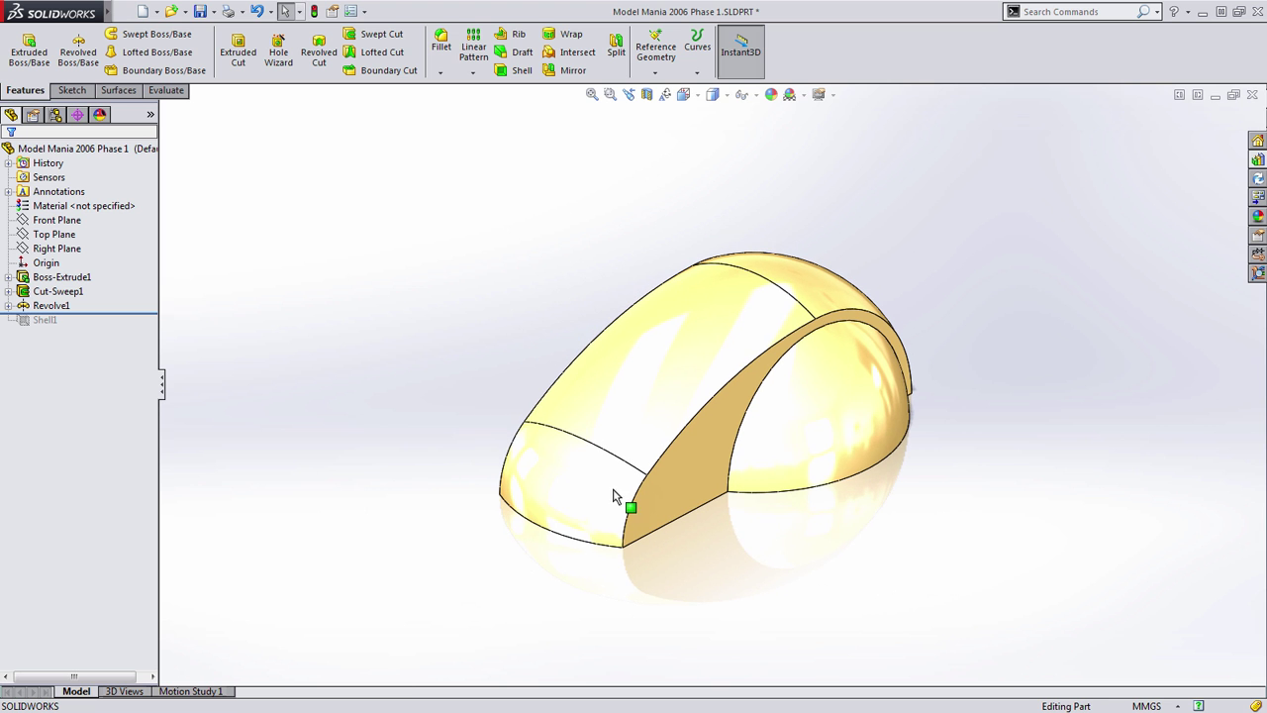
Step: Fillet the two arch cut edges with a 4 mm radius
left_click(441, 41)
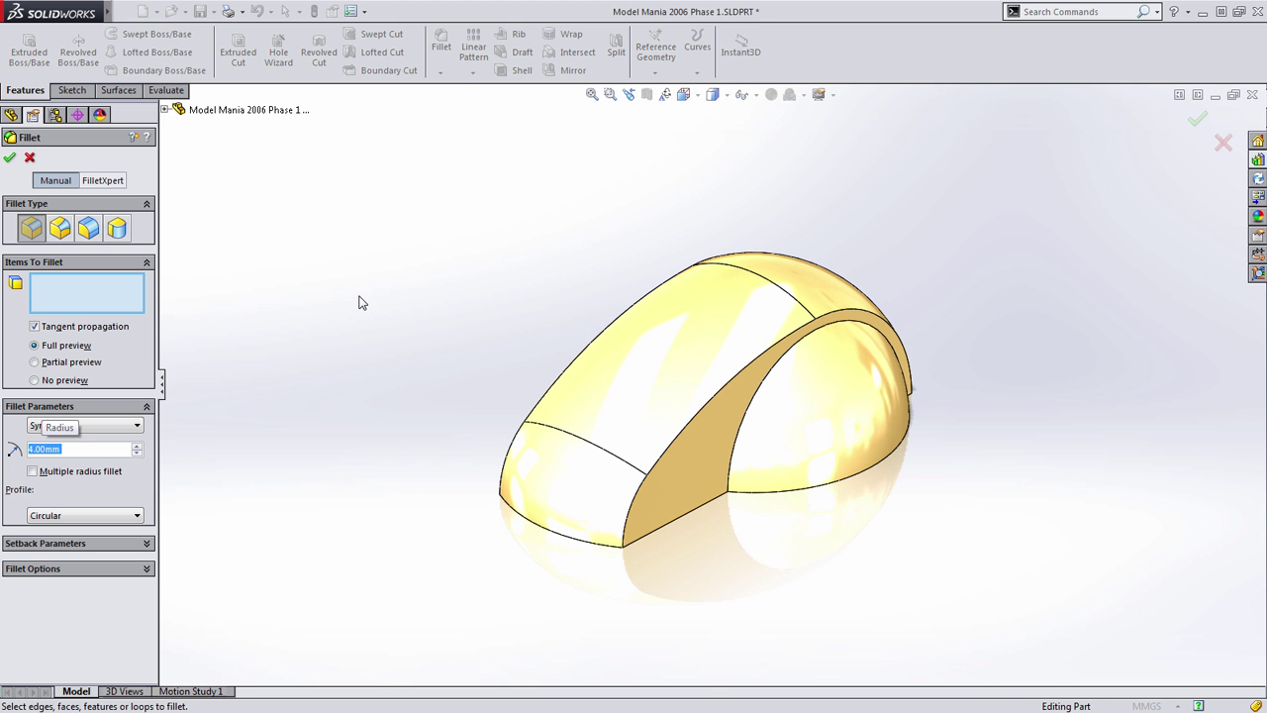
left_click(747, 423)
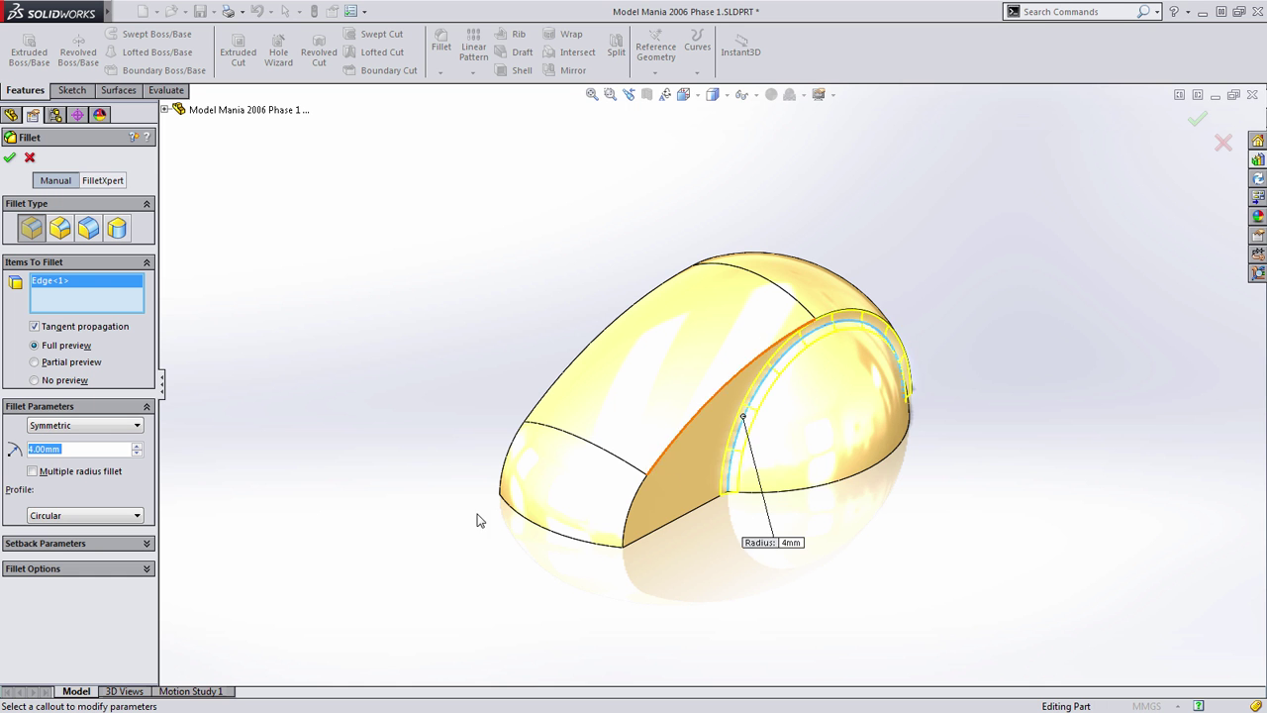
middle_click_drag(481, 517, 651, 420)
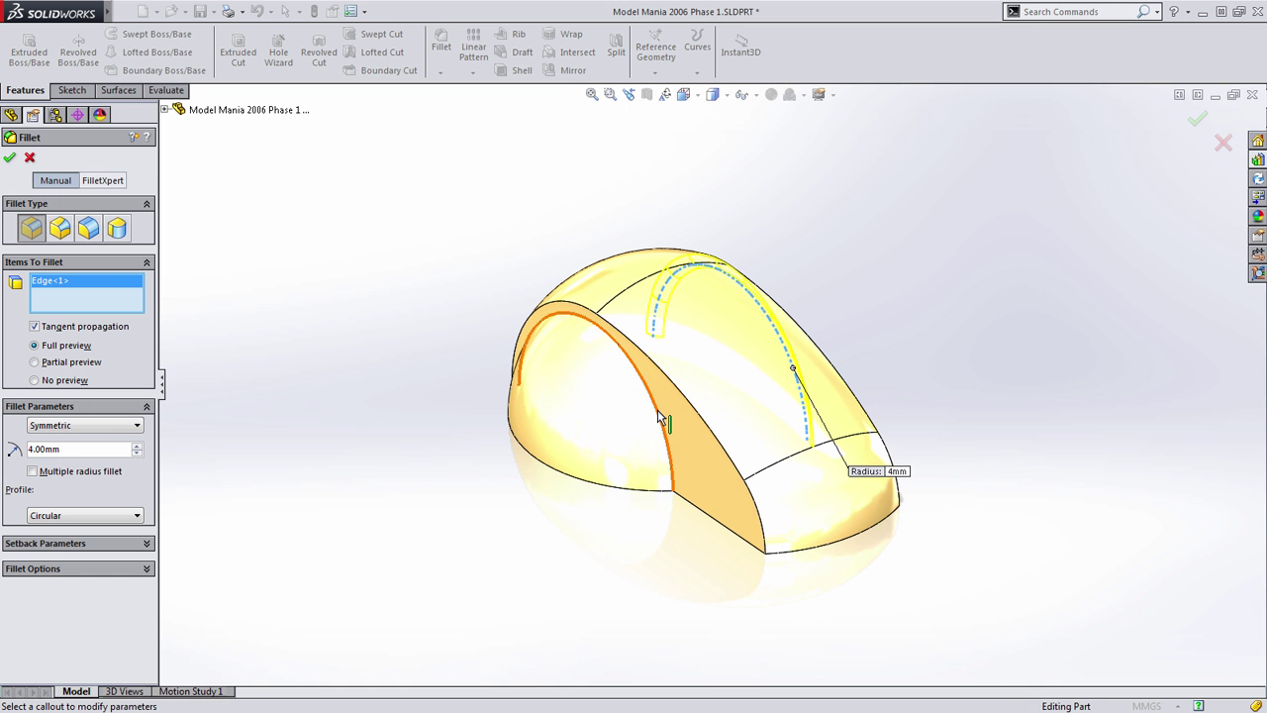
left_click(655, 421)
mouse_move(811, 511)
middle_mouse_down()
mouse_move(665, 494)
mouse_move(554, 416)
middle_mouse_up()
left_click(8, 157)
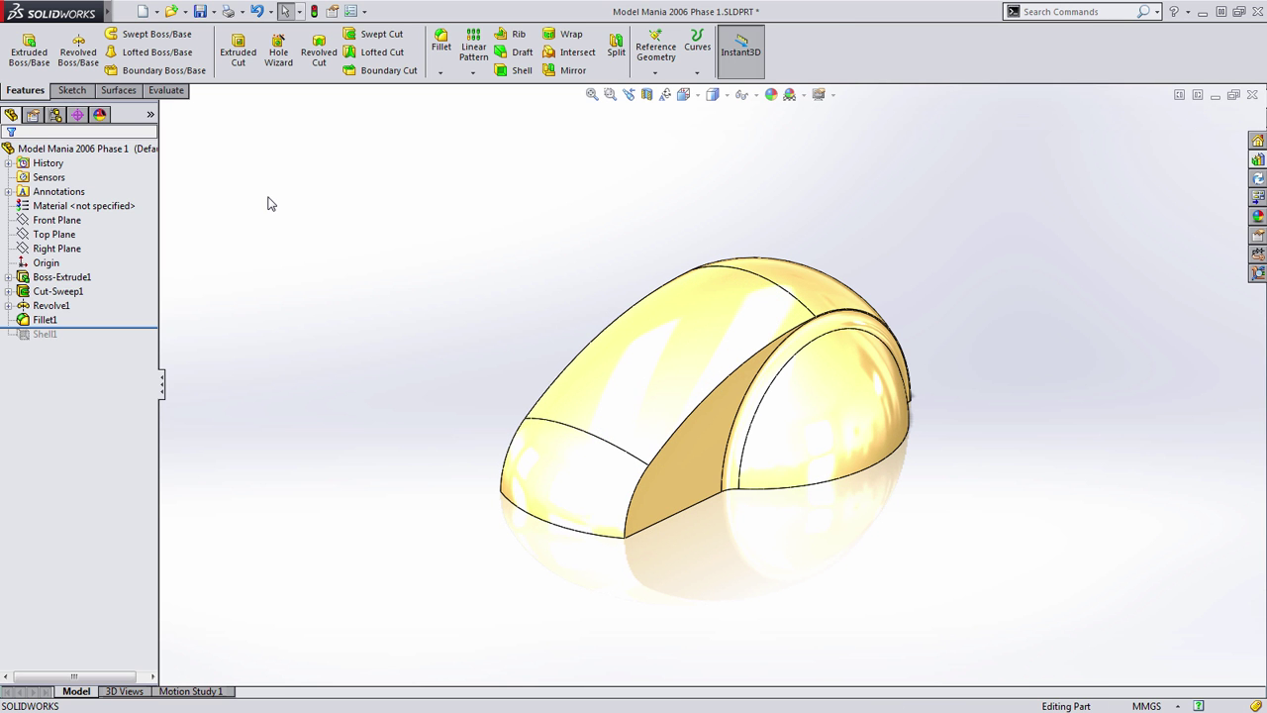
Step: Add a 4 mm face fillet on the top face and orbit to review it
key("Return")
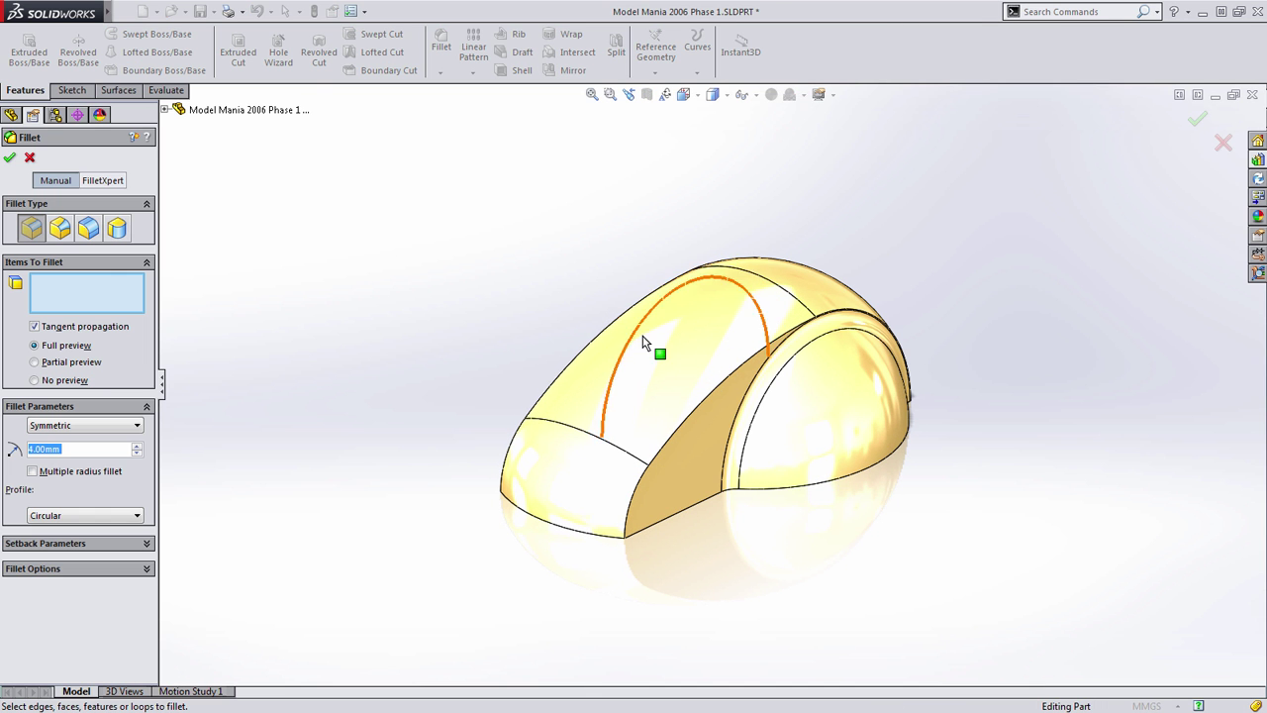
left_click(665, 348)
key("Return")
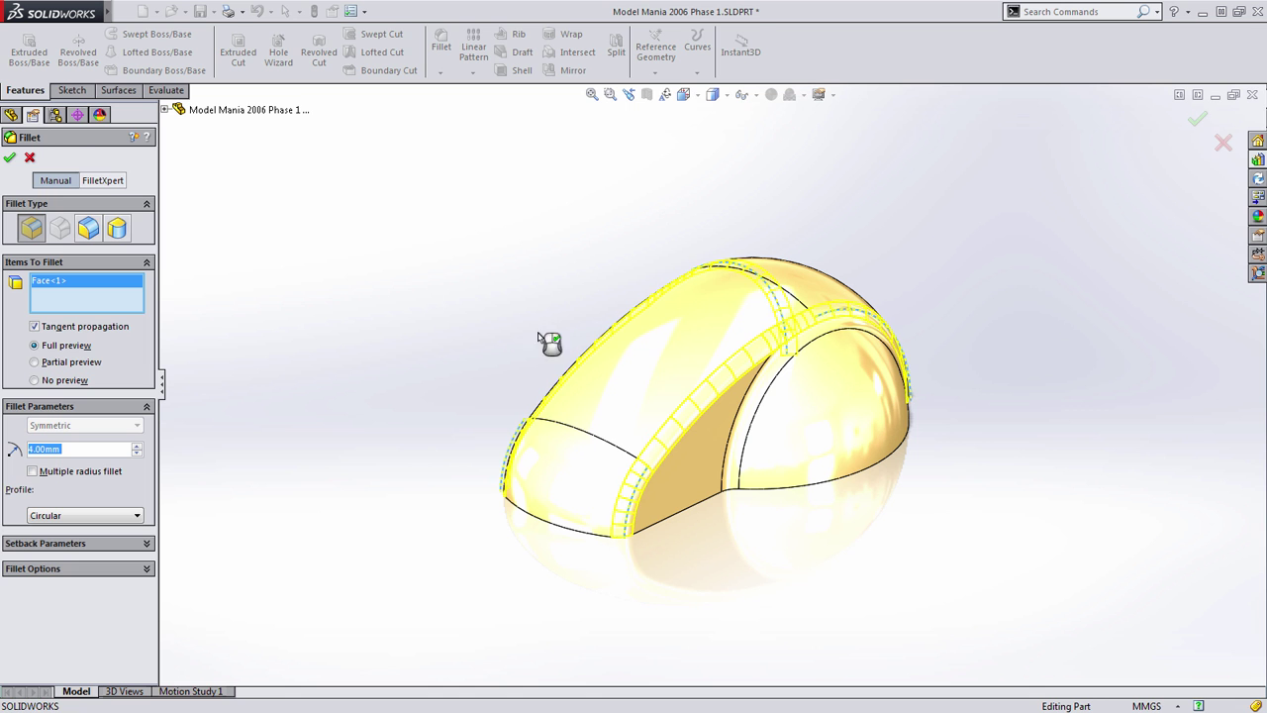
scroll(763, 354, "down", 3)
middle_click_drag(773, 441, 892, 578)
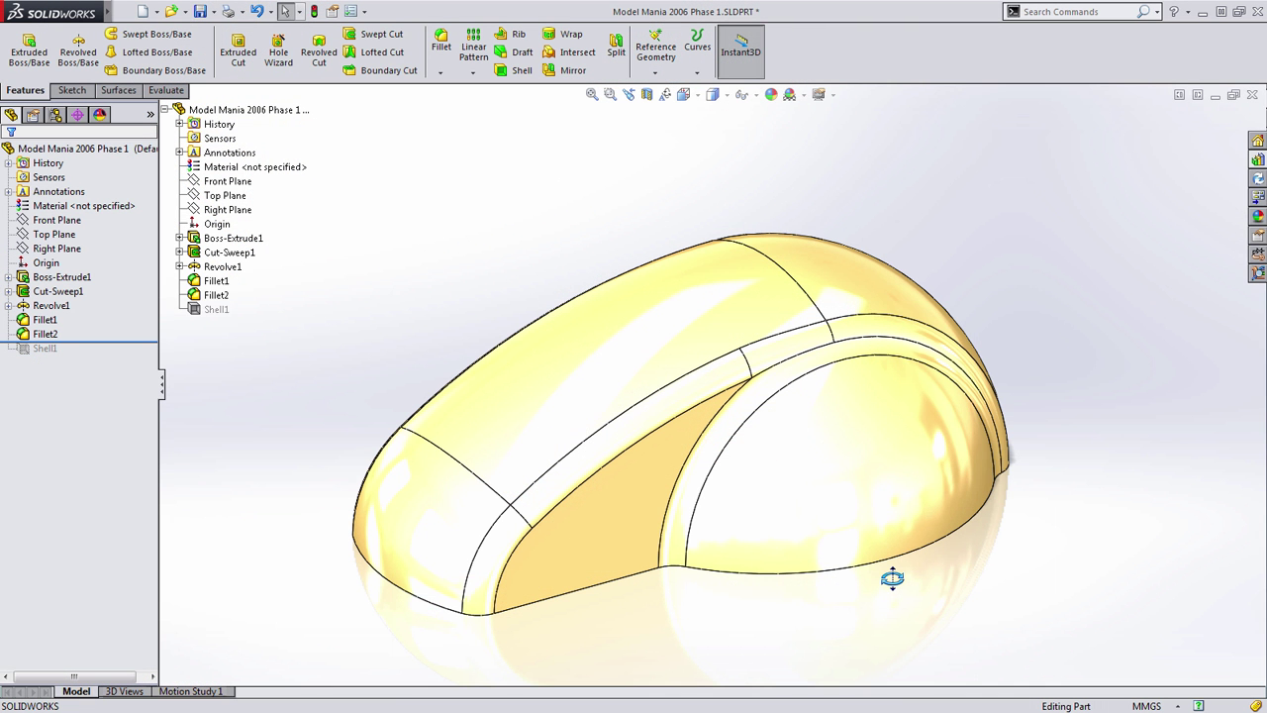
left_click(45, 320)
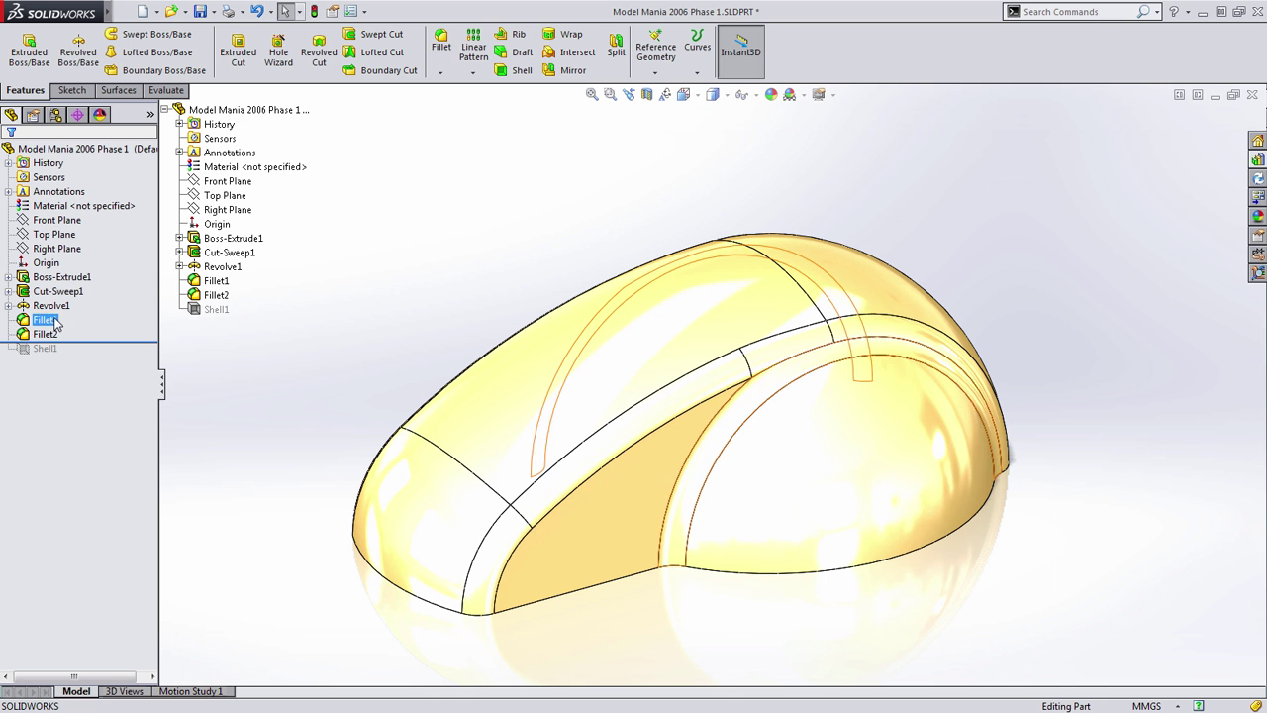
left_click_drag(55, 323, 45, 339)
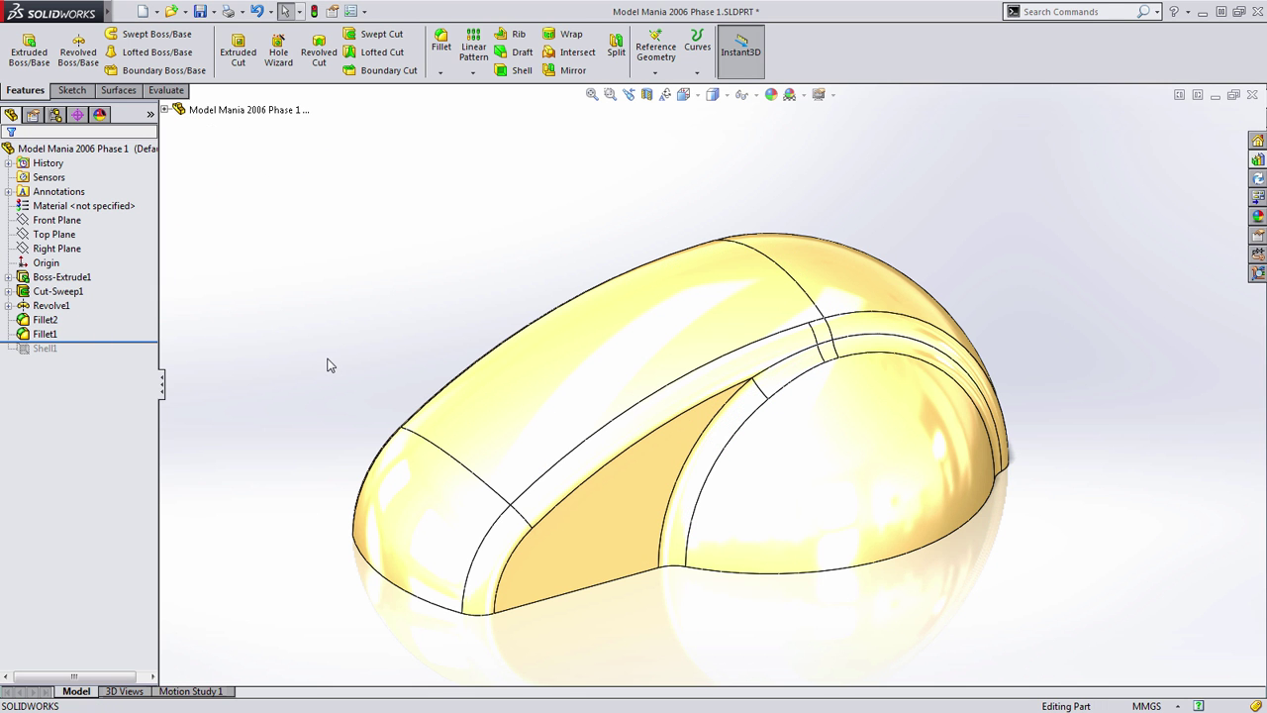
left_click_drag(146, 341, 146, 342)
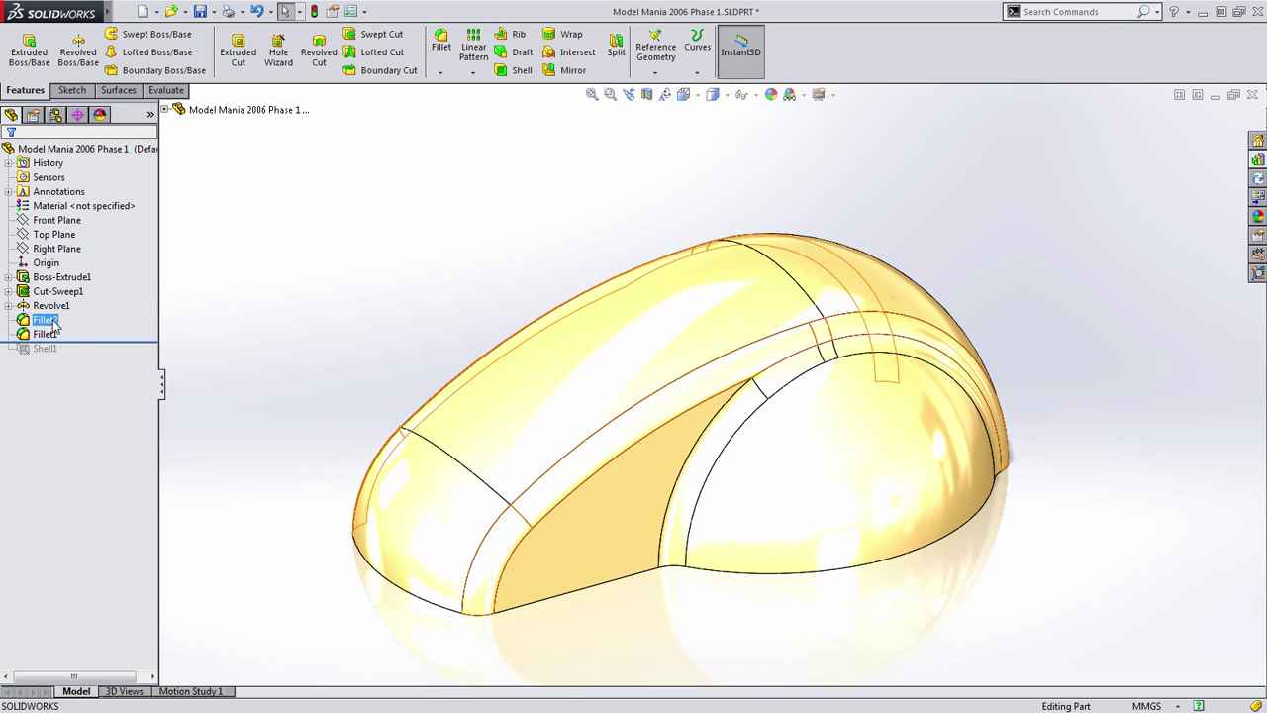
left_click(235, 341)
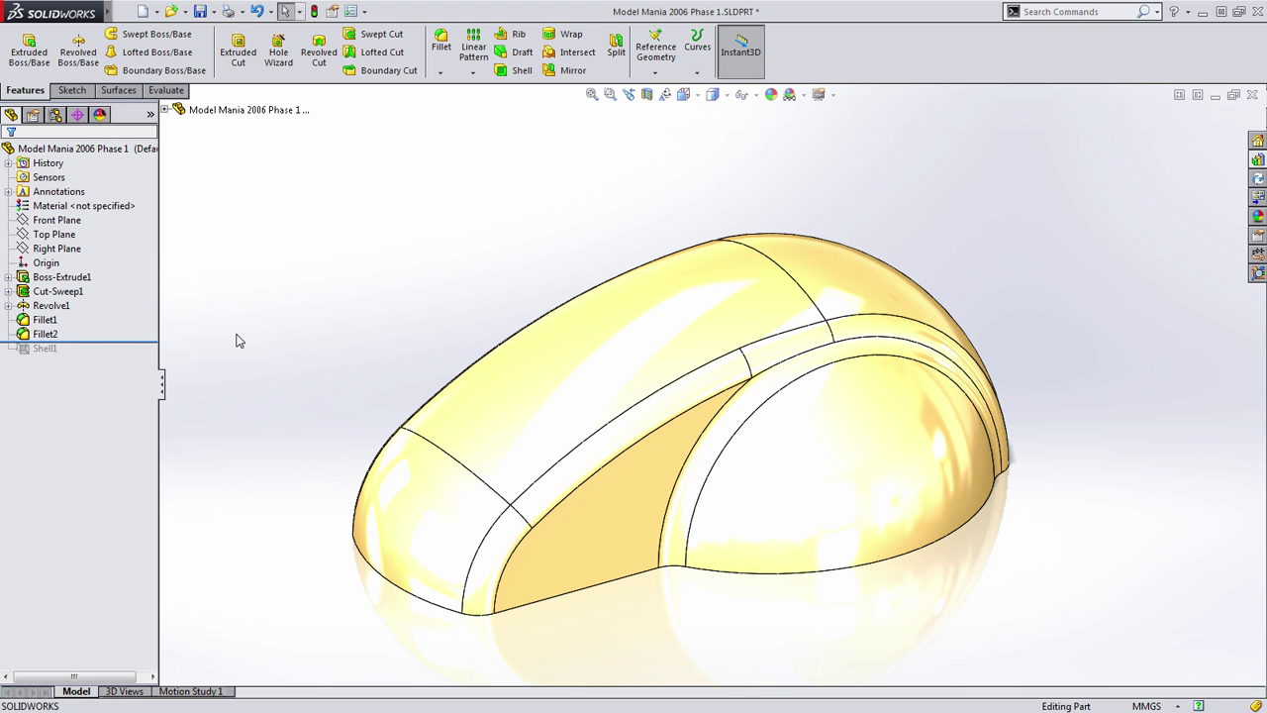
left_click_drag(65, 332, 50, 316)
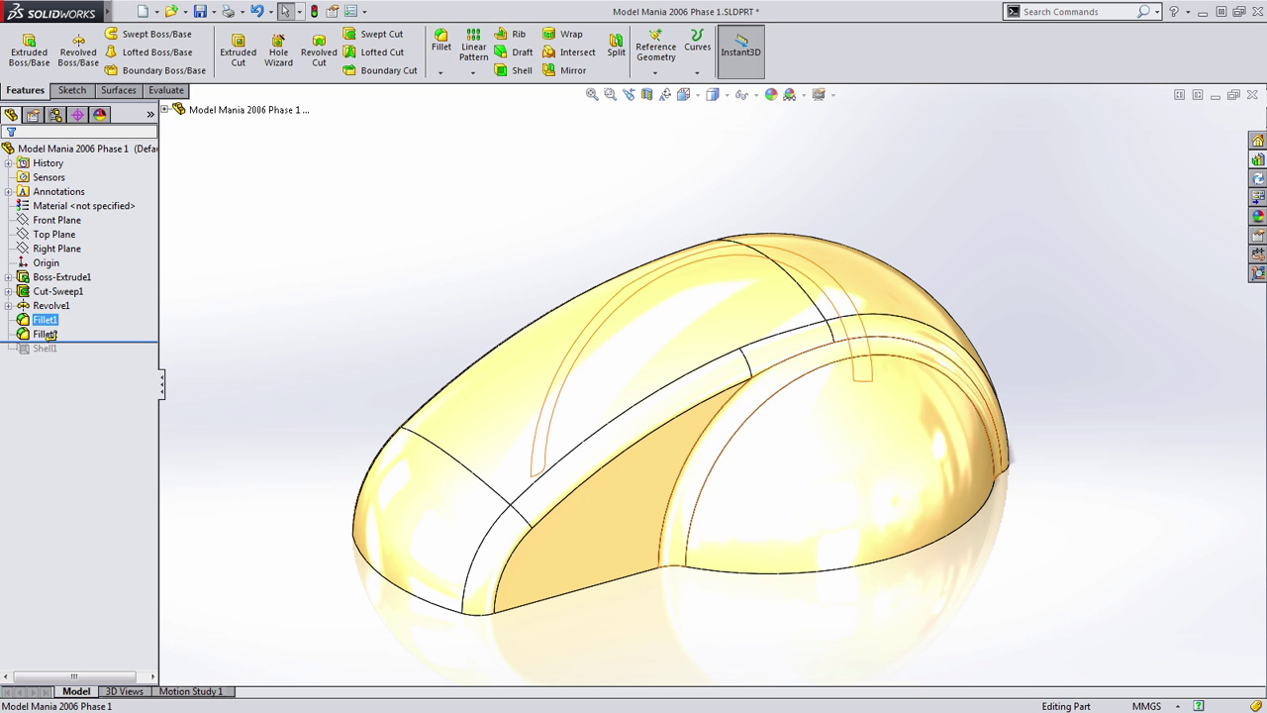
left_click(305, 340)
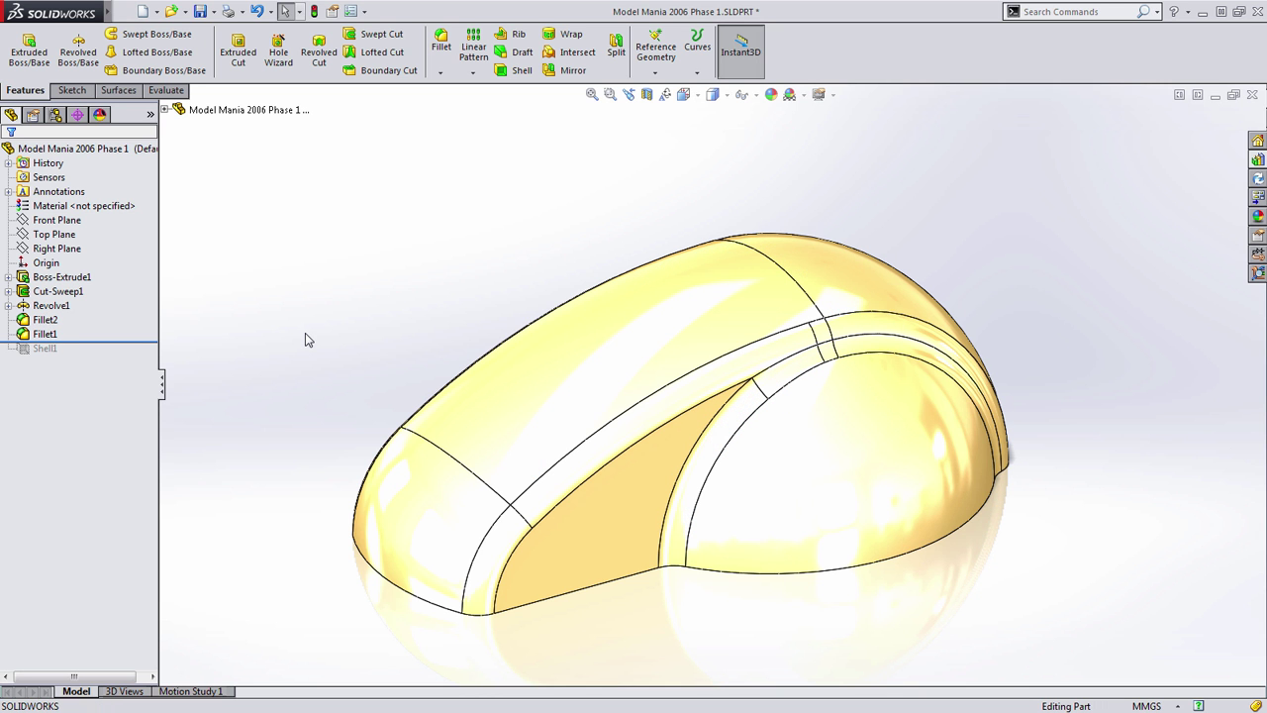
Step: Roll the history forward past Shell1 so the part rebuilds hollow
scroll(307, 337, "up", 5)
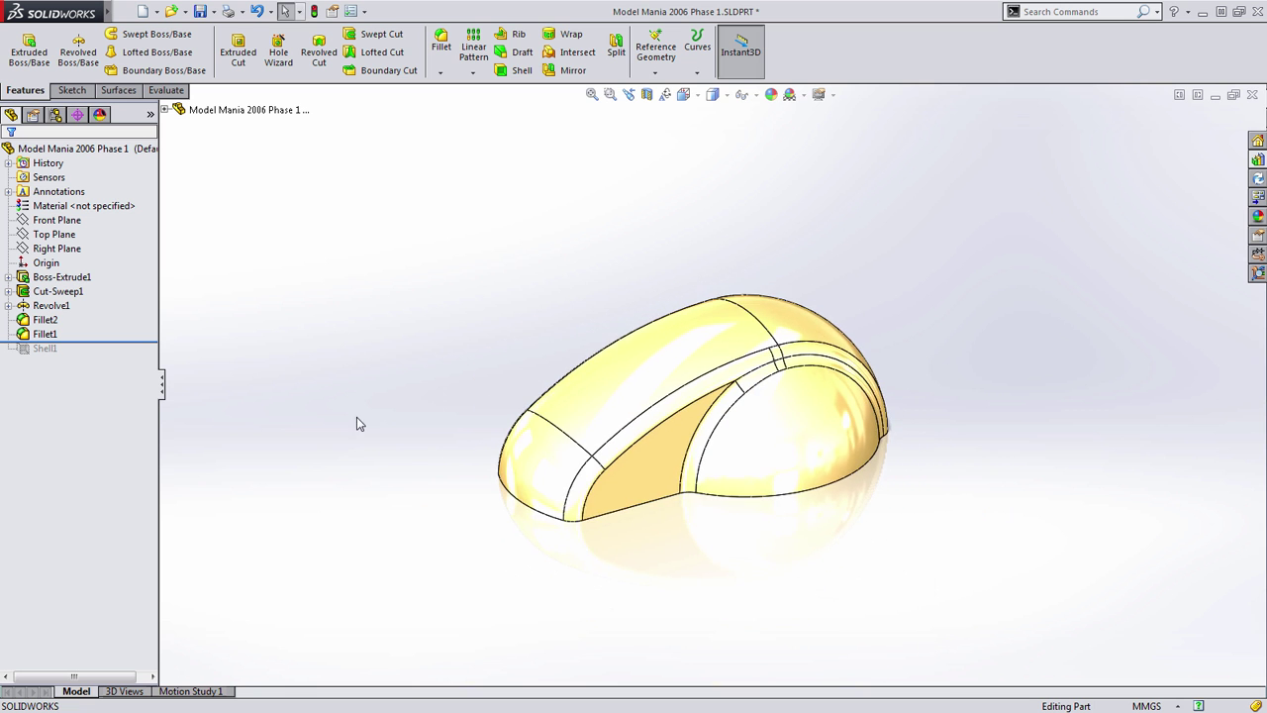
middle_click_drag(356, 417, 406, 388)
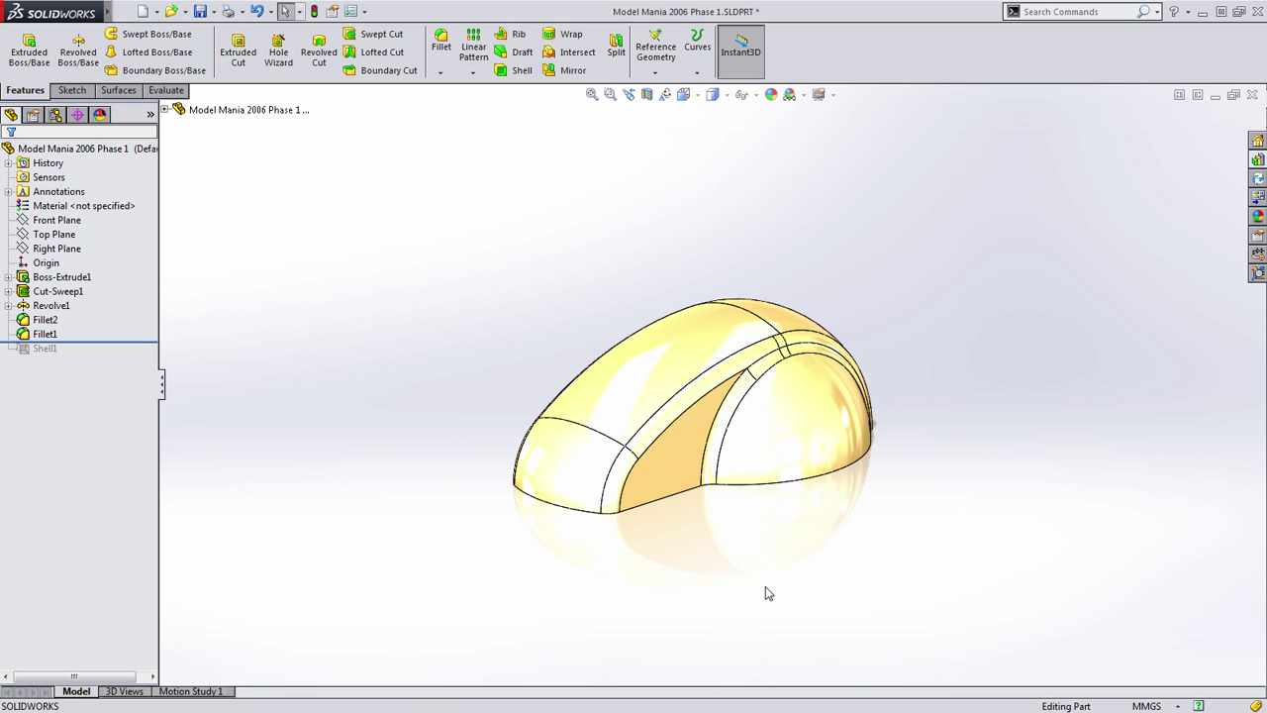
middle_click_drag(765, 593, 820, 259)
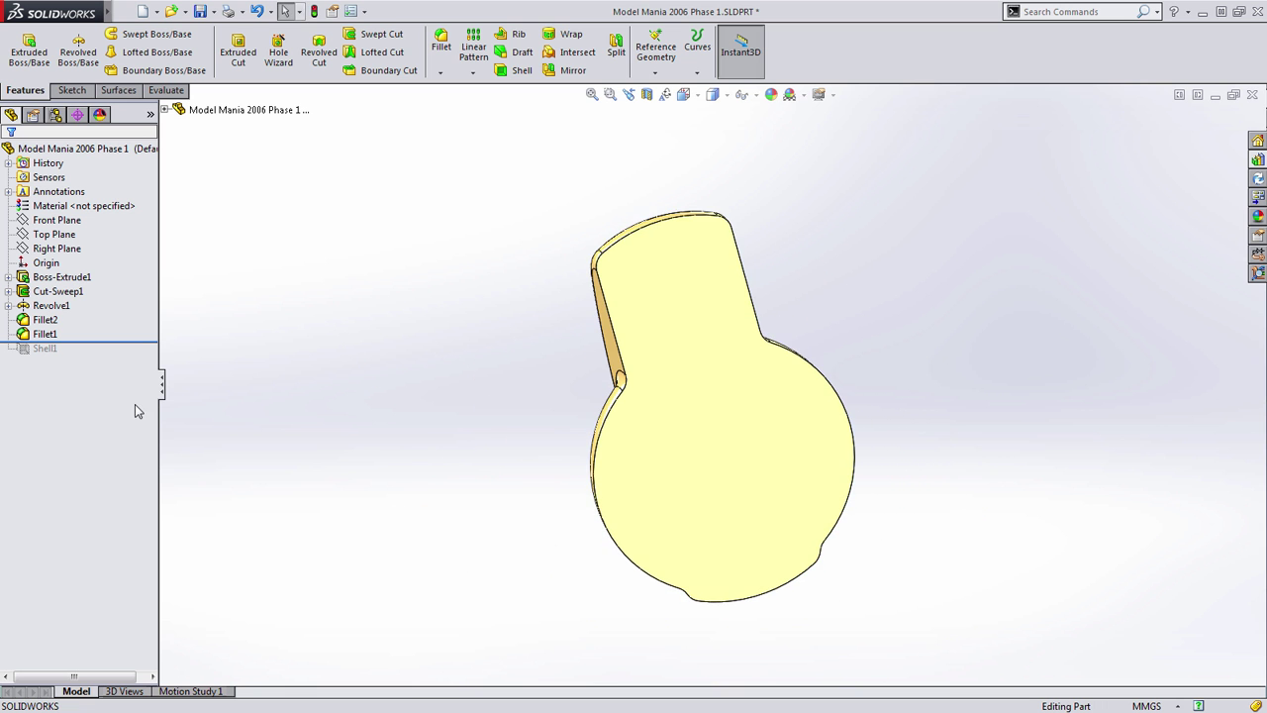
left_click_drag(142, 343, 142, 350)
middle_click_drag(644, 495, 663, 457)
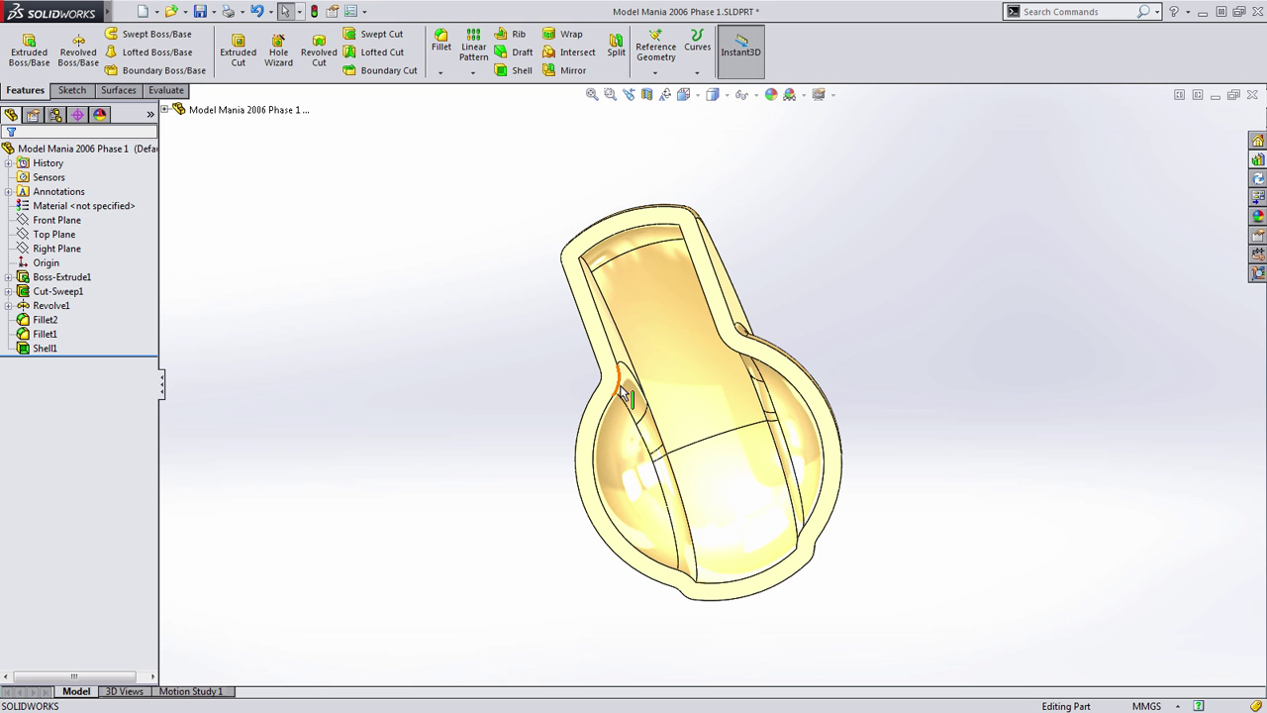
Step: Orbit the hollow shell to inspect its top, underside and rim
middle_click_drag(651, 376, 623, 331)
scroll(623, 330, "down", 3)
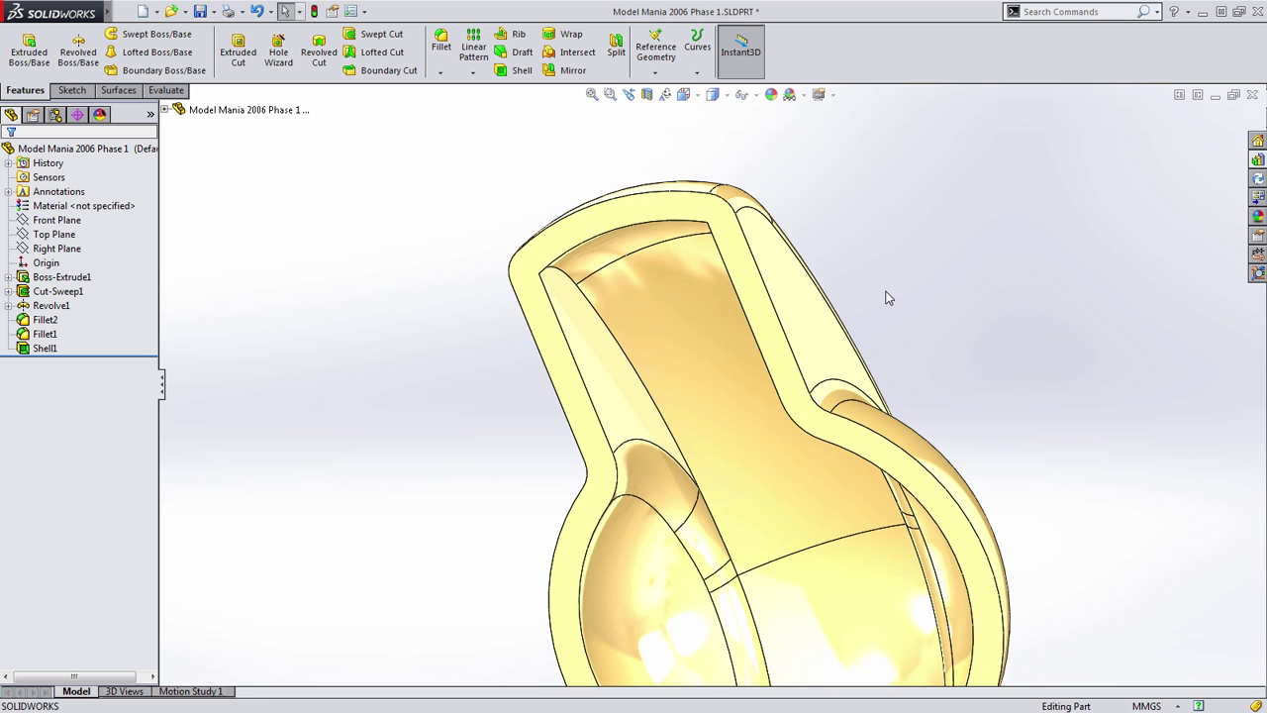
middle_click_drag(888, 298, 765, 529)
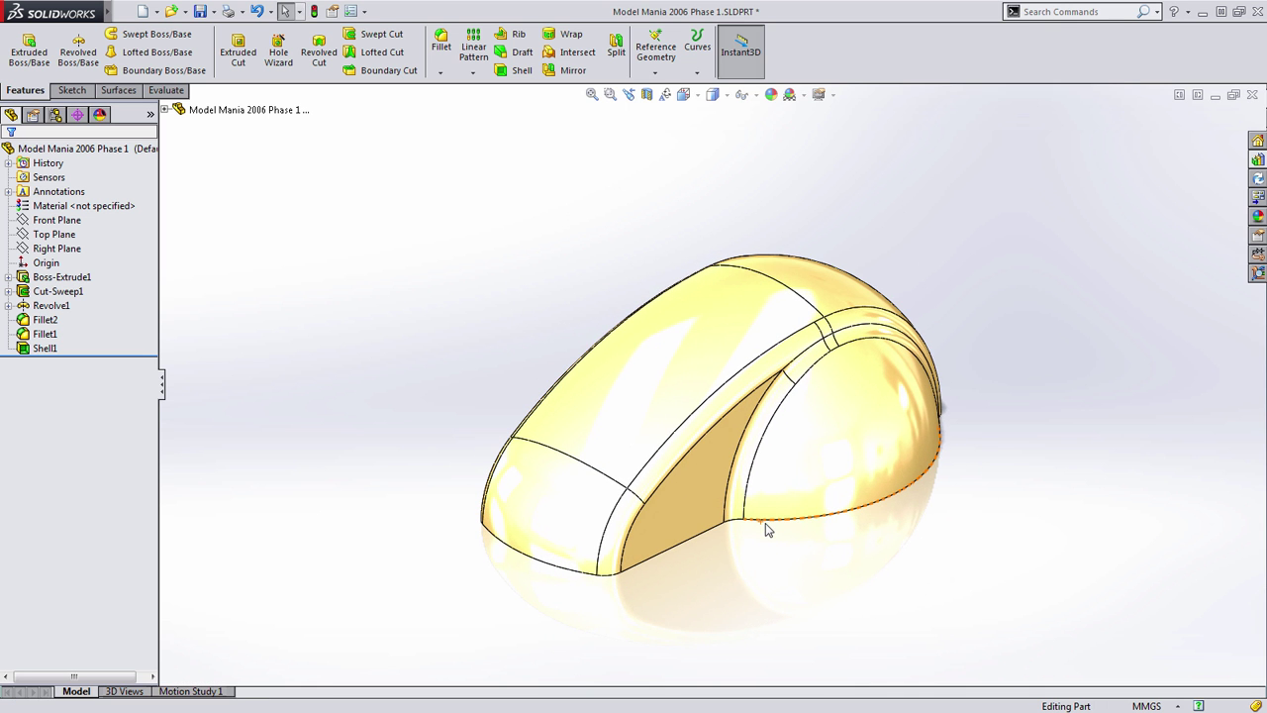
middle_click_drag(769, 621, 797, 361)
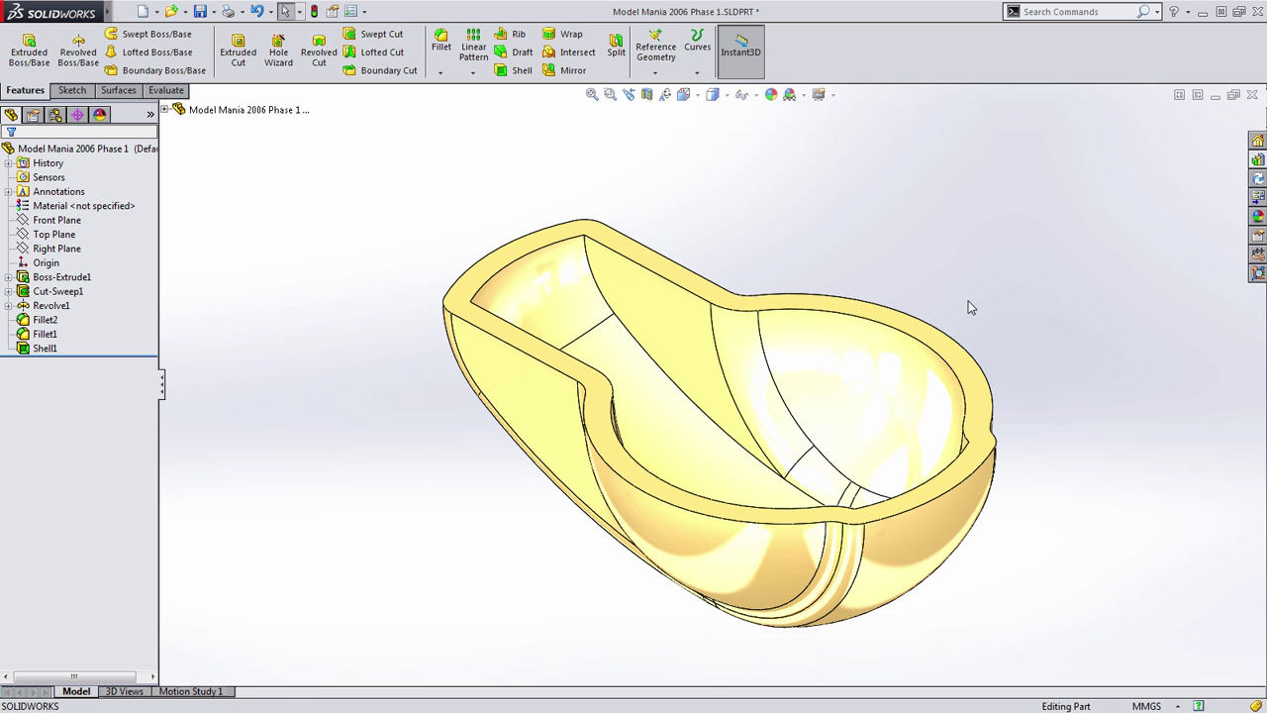
mouse_move(967, 300)
middle_mouse_down()
mouse_move(970, 283)
mouse_move(967, 296)
middle_mouse_up()
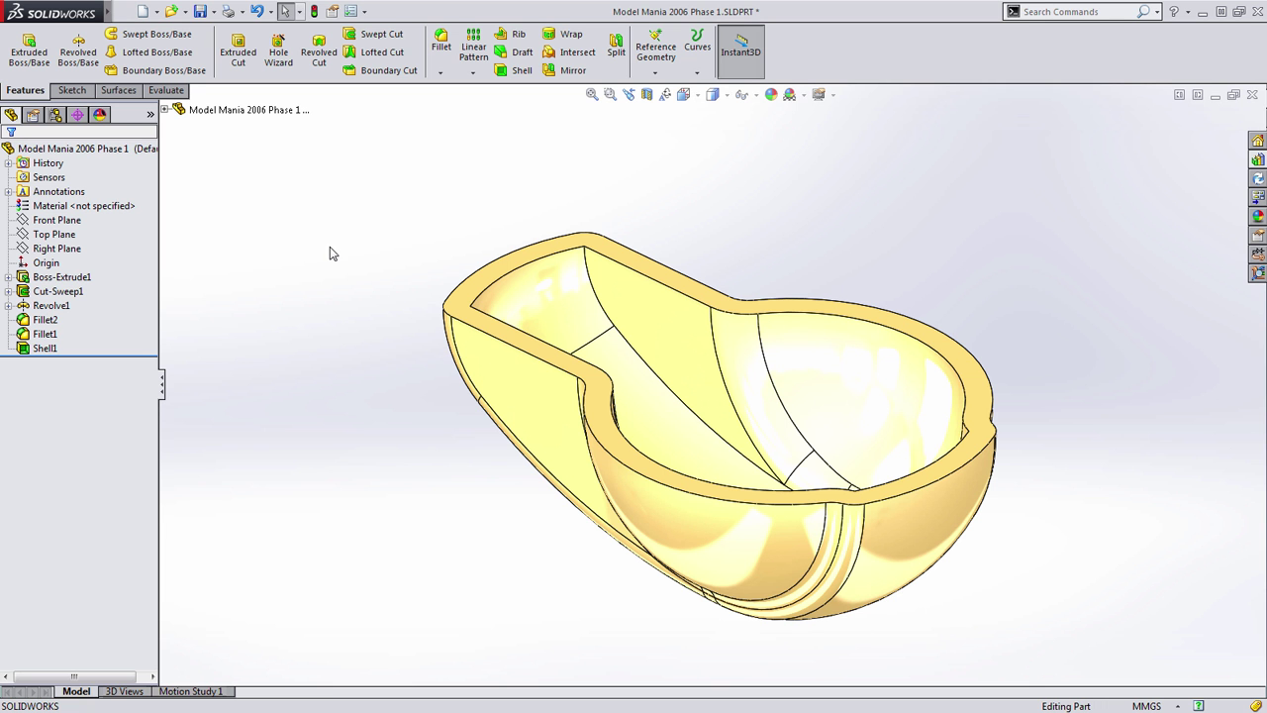
Step: Create Plane1 offset 4.00 mm from the Top Plane
left_click(79, 233)
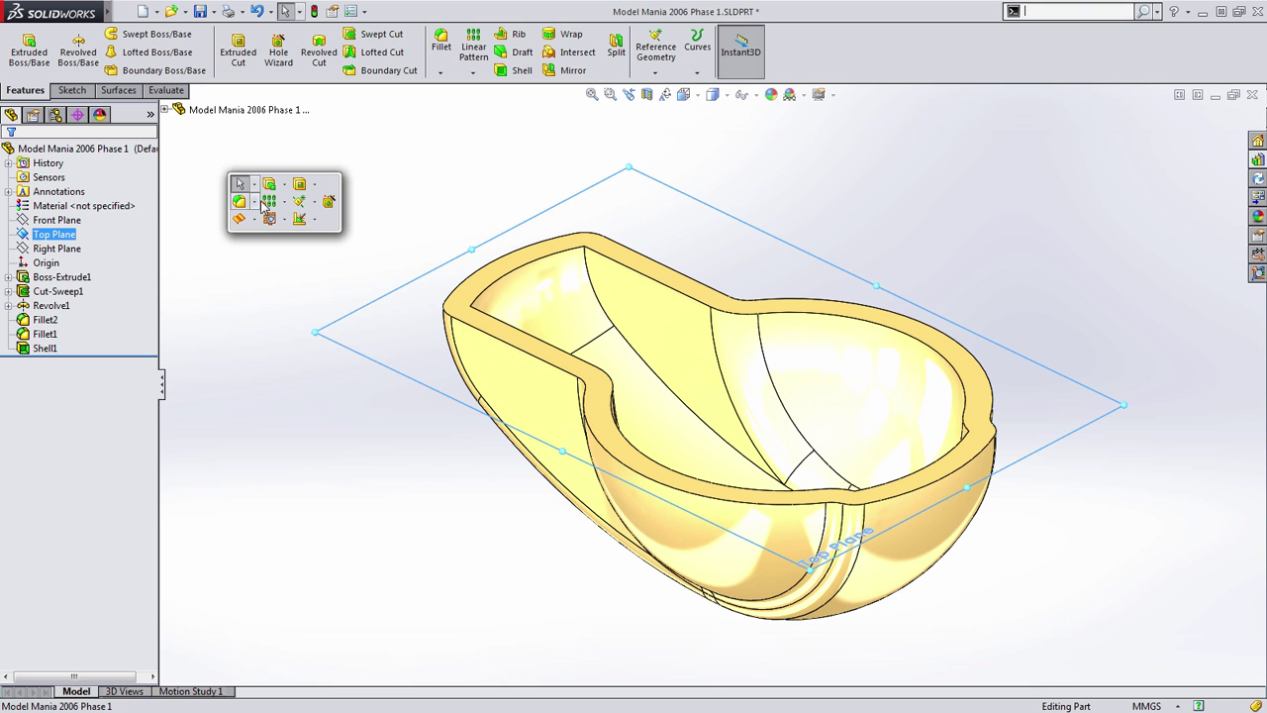
left_click(300, 206)
left_click(318, 224)
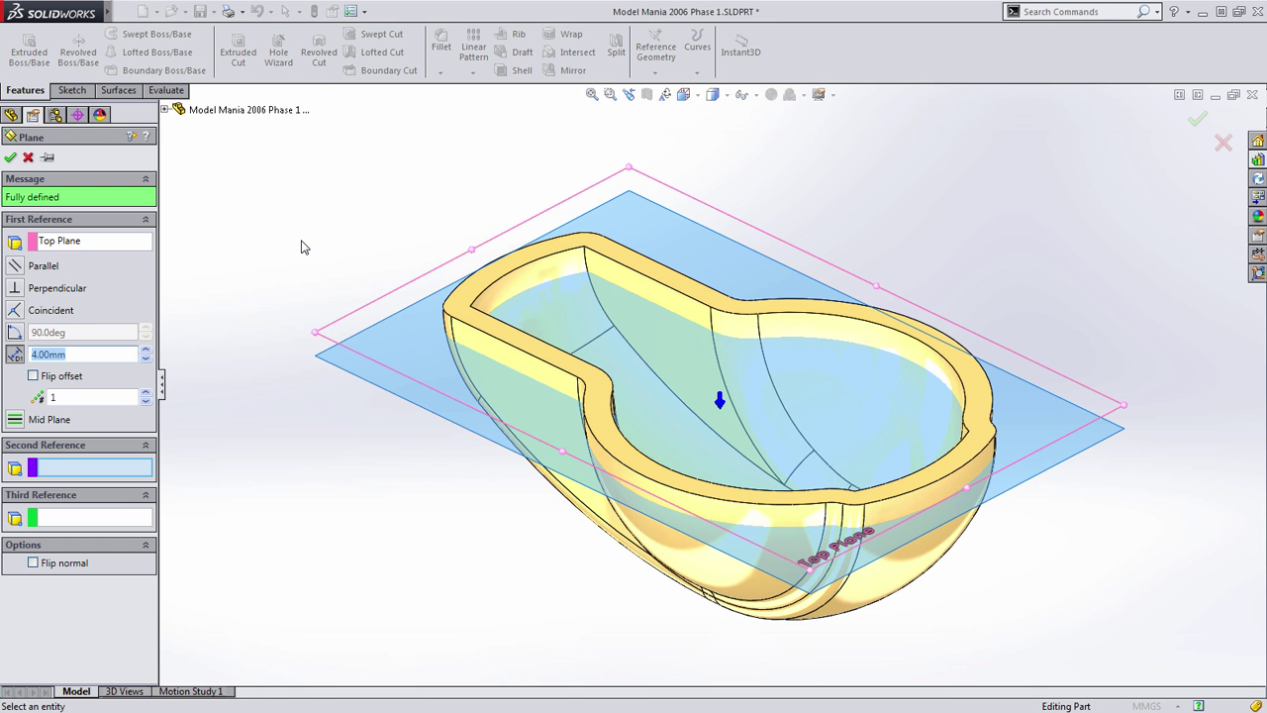
key("Return")
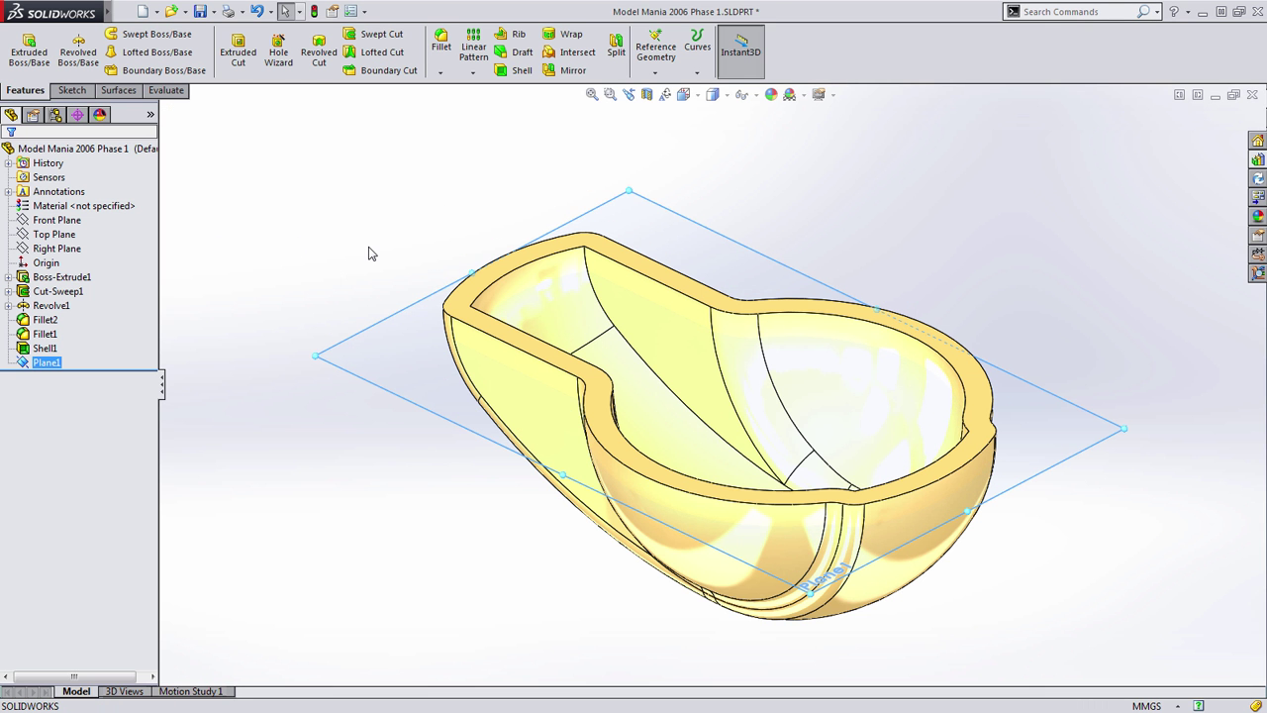
Step: Start a new sketch on Plane1 and view it from the Bottom orientation
left_click(400, 314)
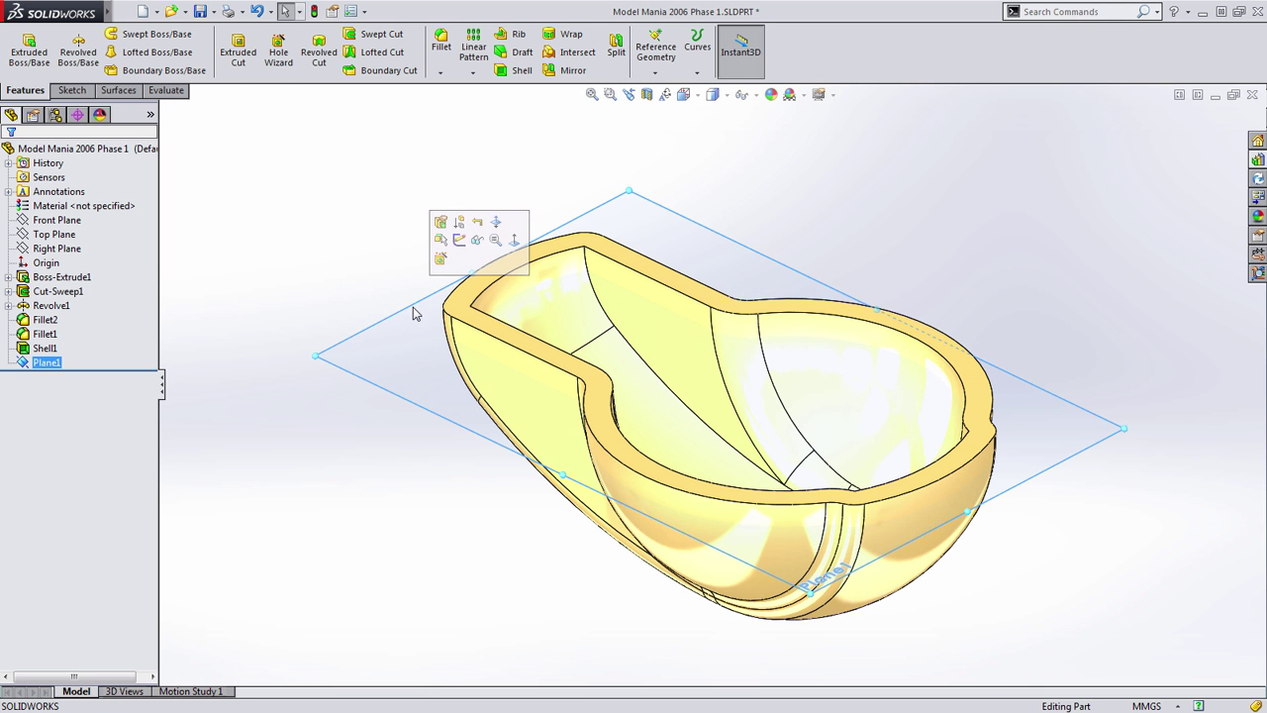
left_click(467, 248)
left_click(683, 94)
left_click(704, 166)
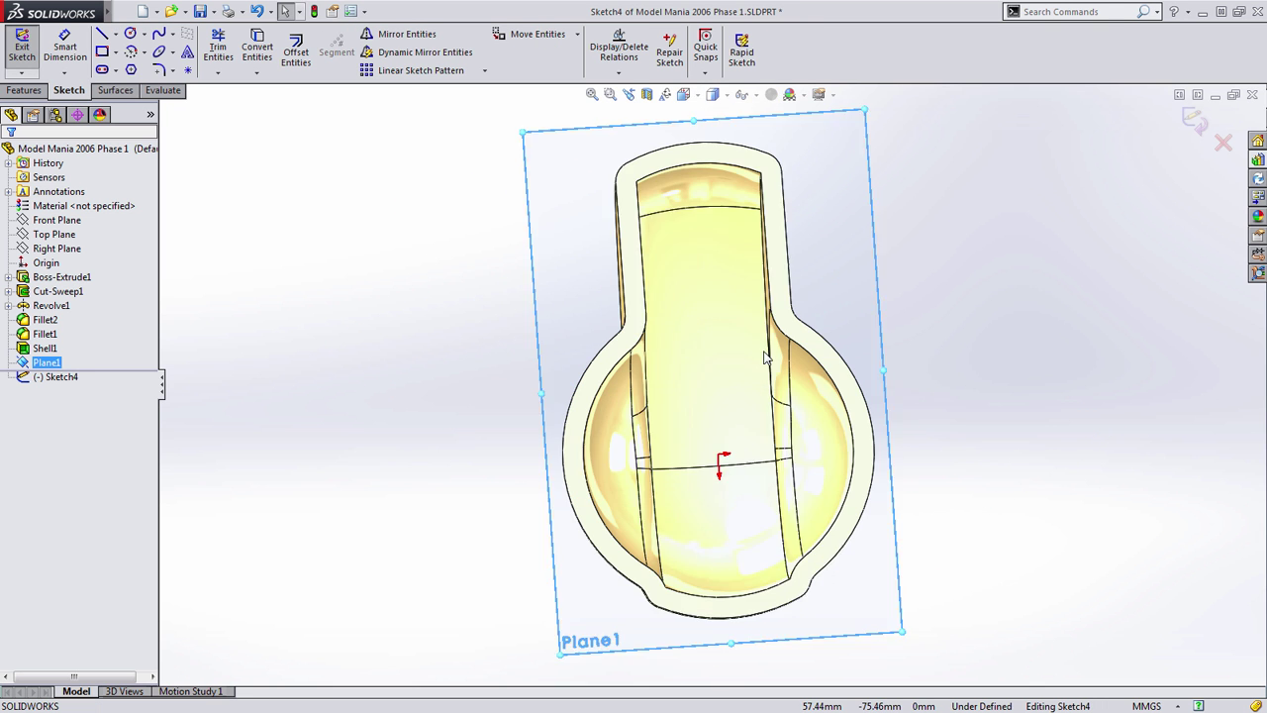
mouse_move(729, 486)
middle_mouse_down("ctrl")
mouse_move(772, 447)
mouse_move(777, 457)
middle_mouse_up("ctrl")
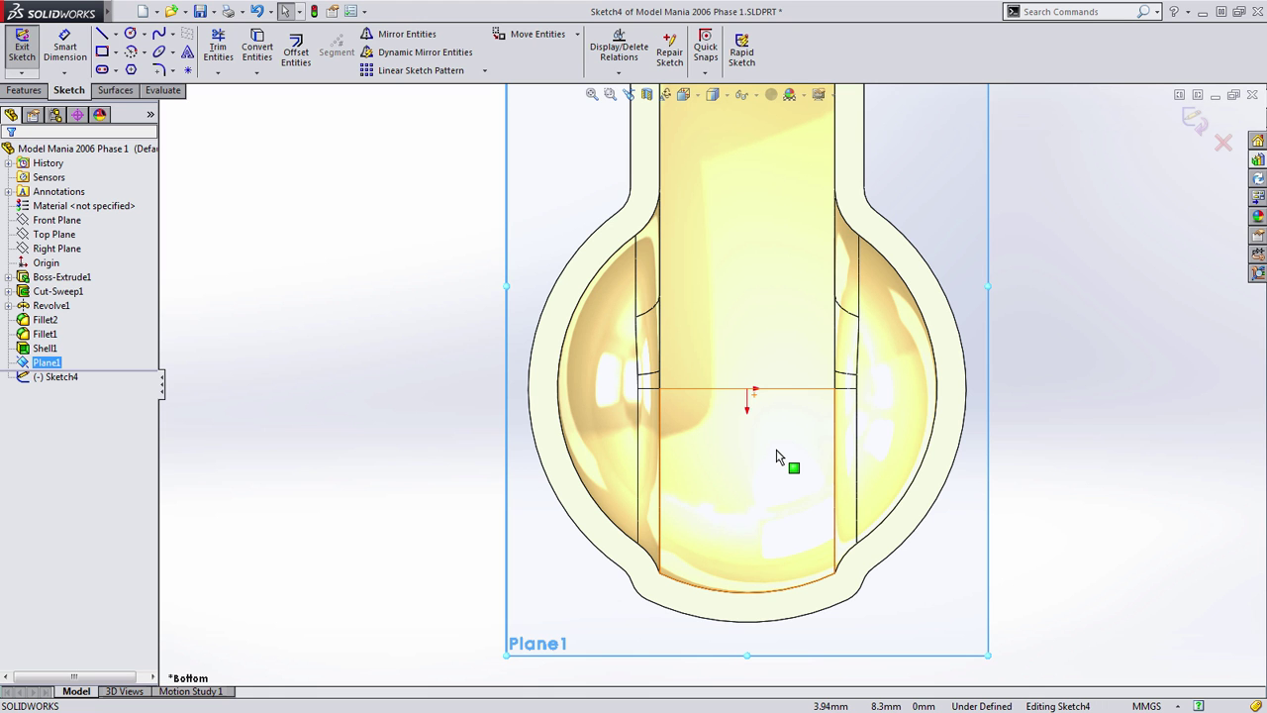
Step: Draw a Ø12 circle centred on the sketch origin
key("s")
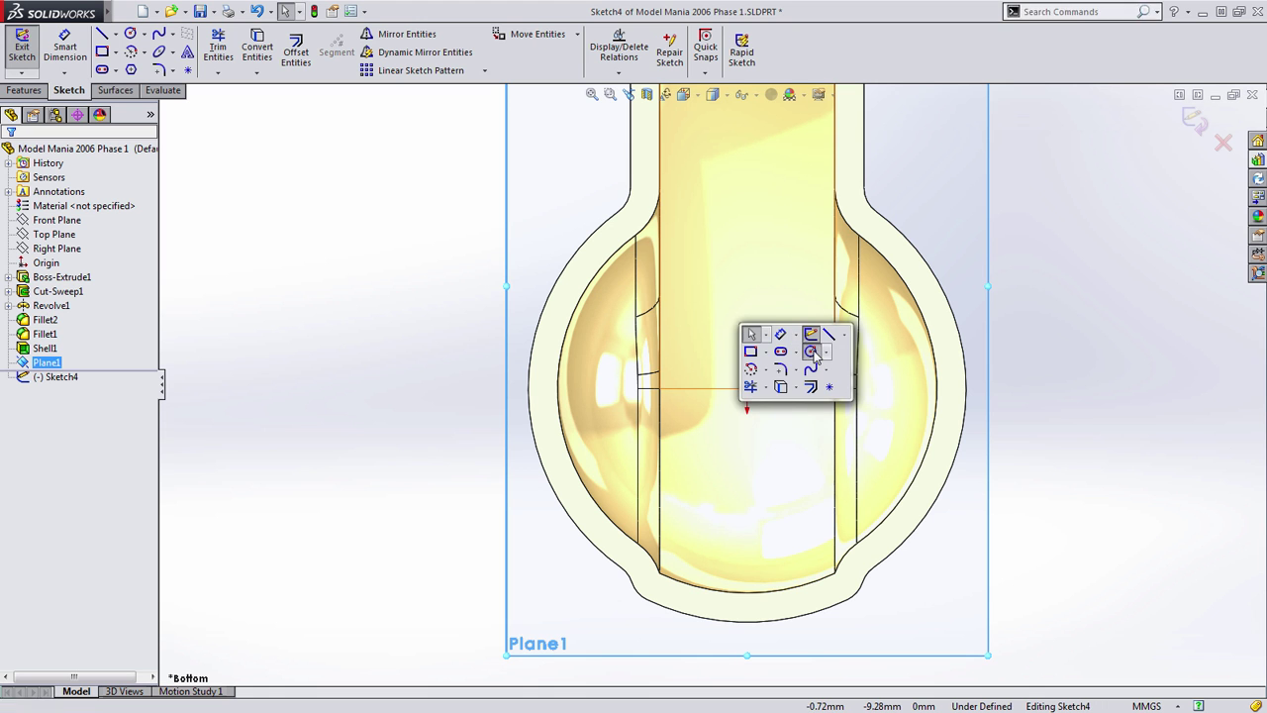
left_click(814, 347)
left_click(748, 389)
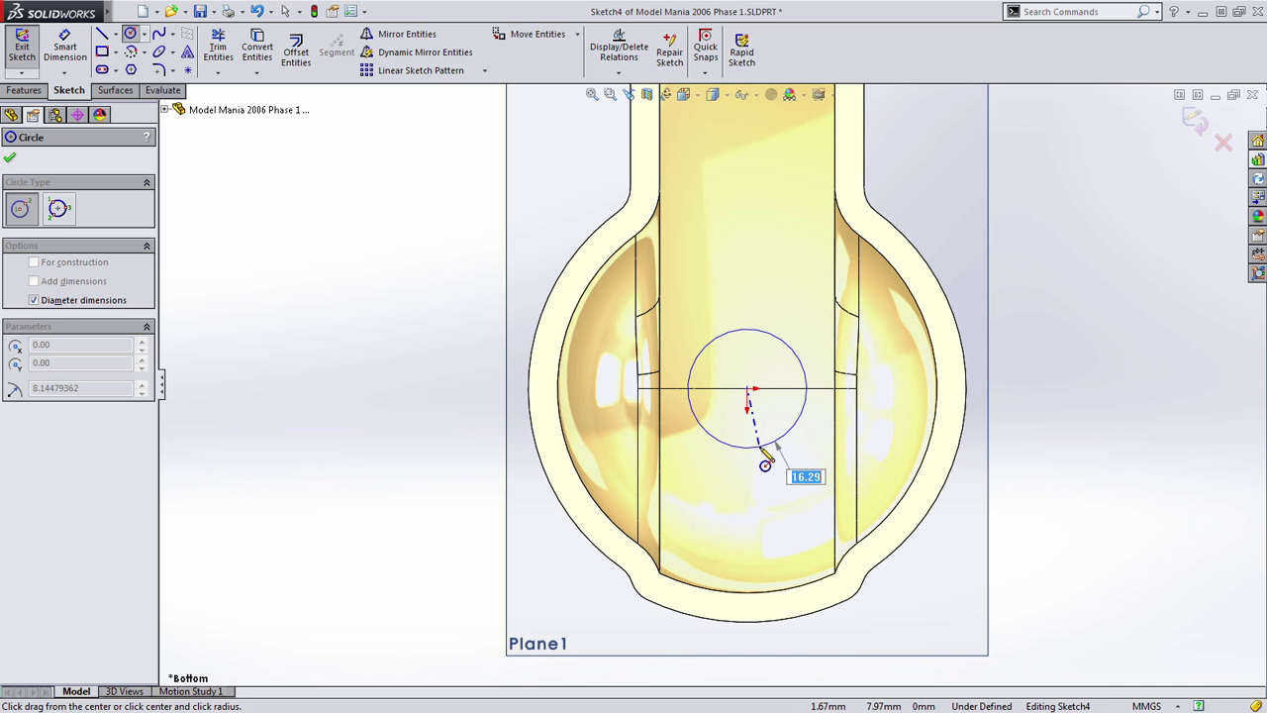
type("12")
key("Return")
key("Escape")
Step: Draw a vertical line down from the circle's bottom point and adjust its lower end
key("s")
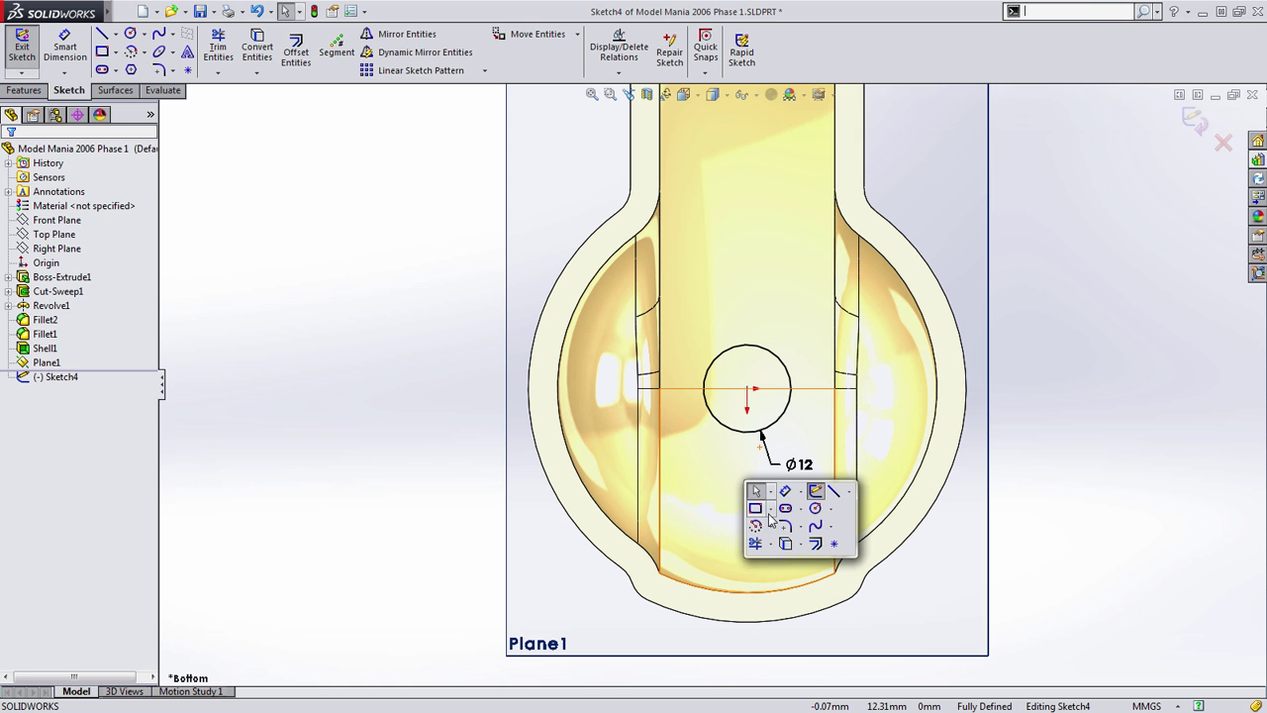
left_click(819, 491)
left_click(747, 433)
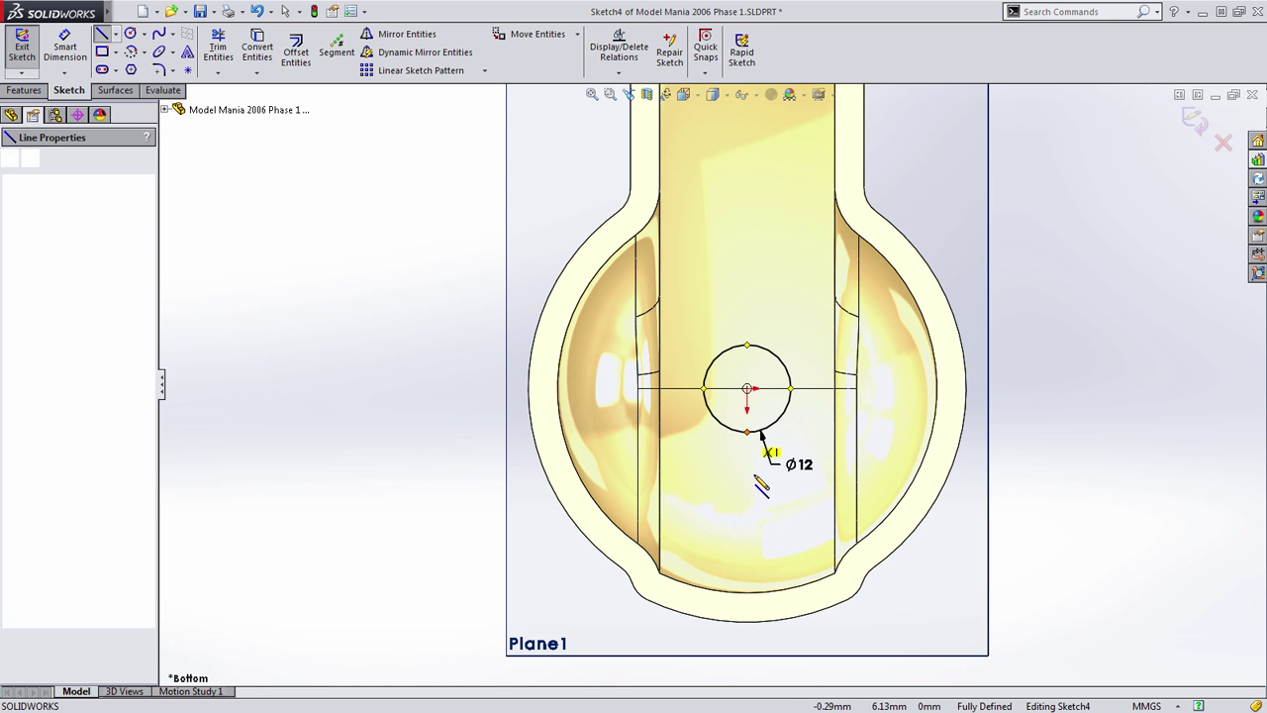
left_click(747, 537)
key("Escape")
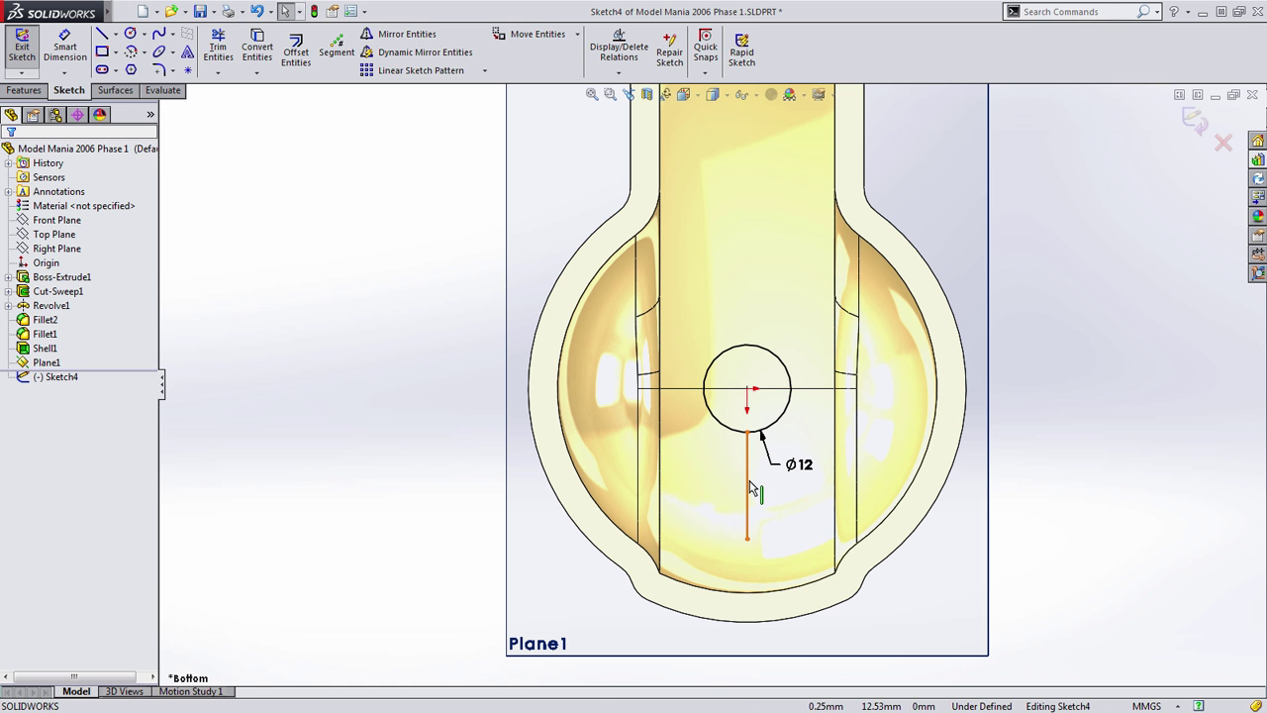
left_click_drag(748, 537, 747, 592)
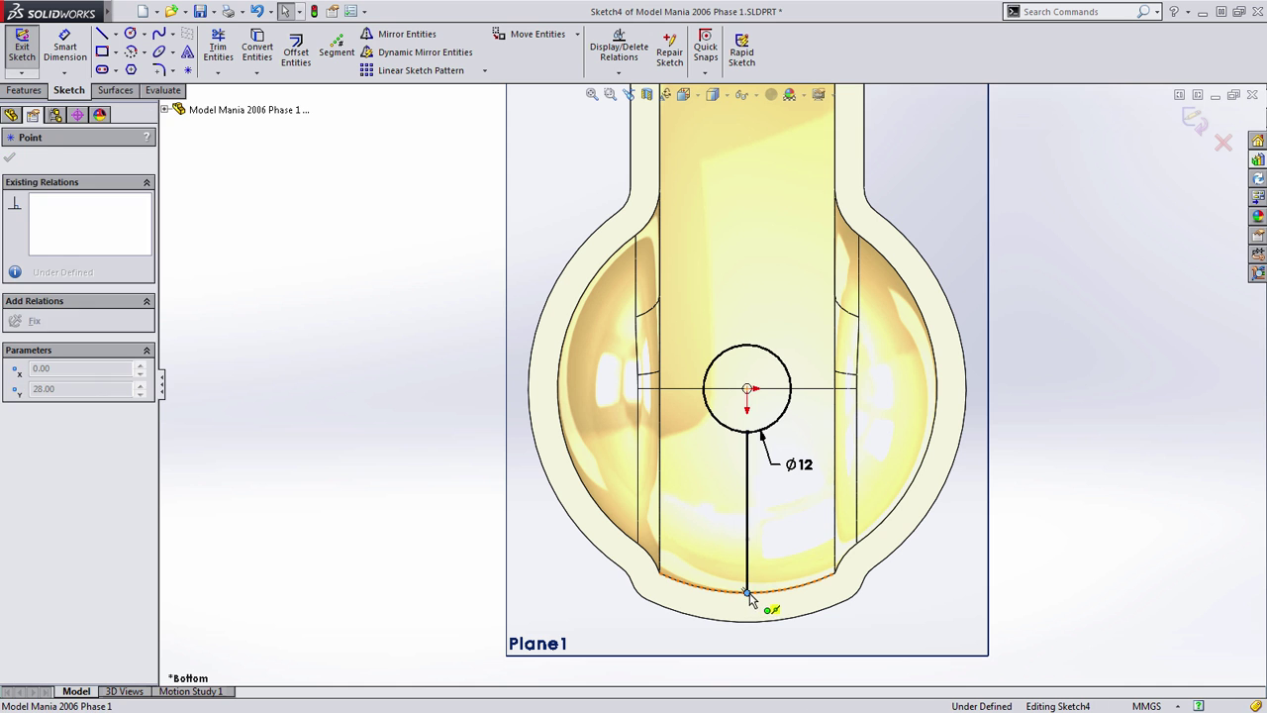
left_click(997, 551)
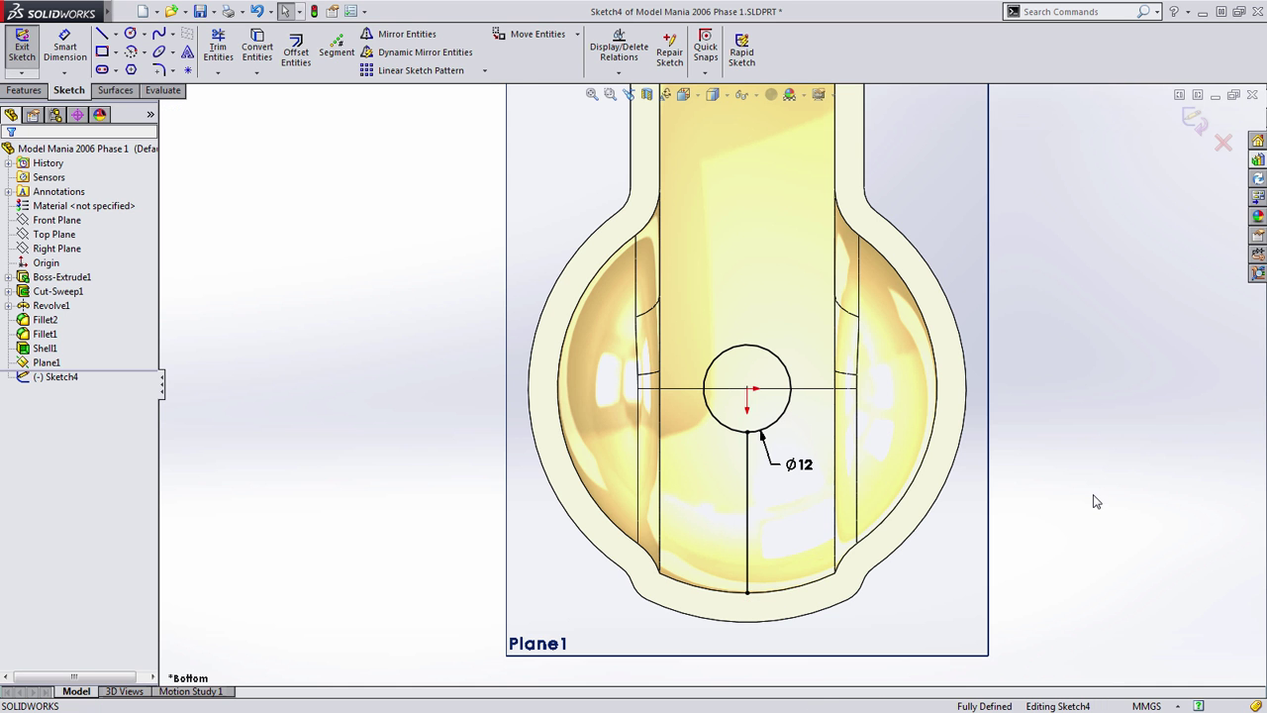
mouse_move(747, 594)
left_mouse_down()
mouse_move(769, 554)
mouse_move(752, 545)
mouse_move(764, 530)
left_mouse_up()
scroll(819, 396, "down", 1)
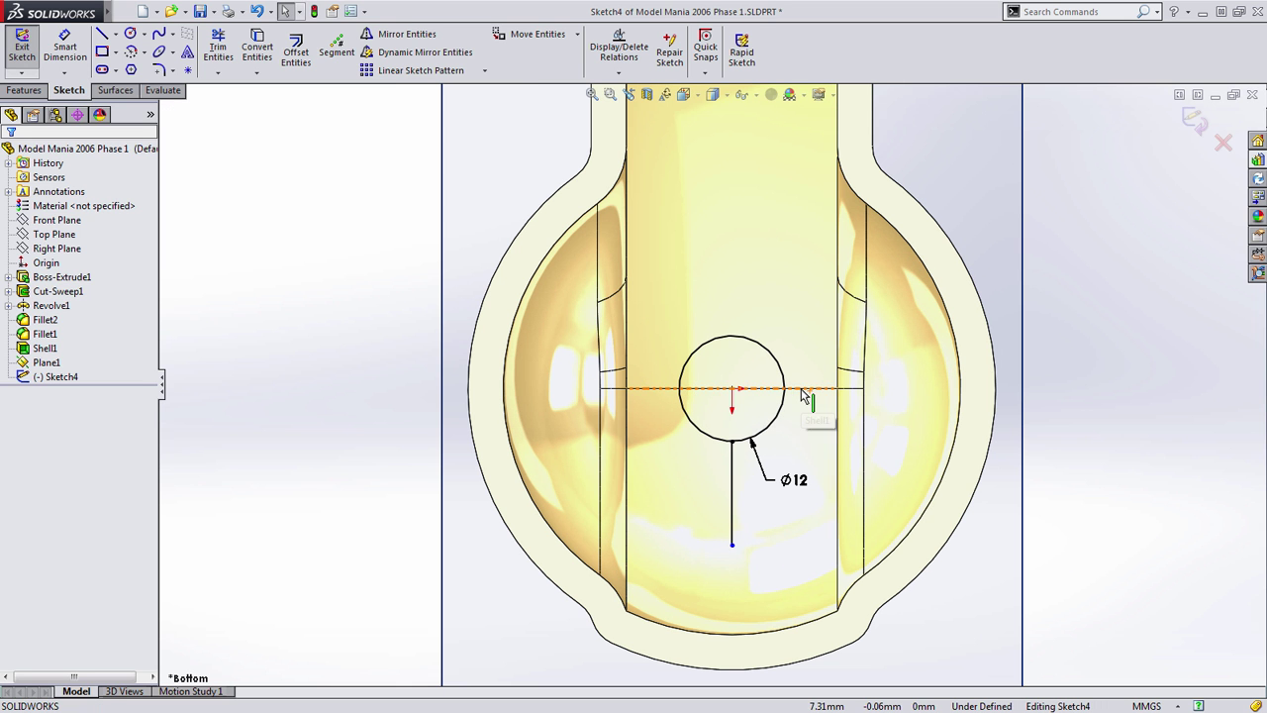
Step: Circularly pattern the vertical line into 3 equally spaced instances
left_click(734, 495)
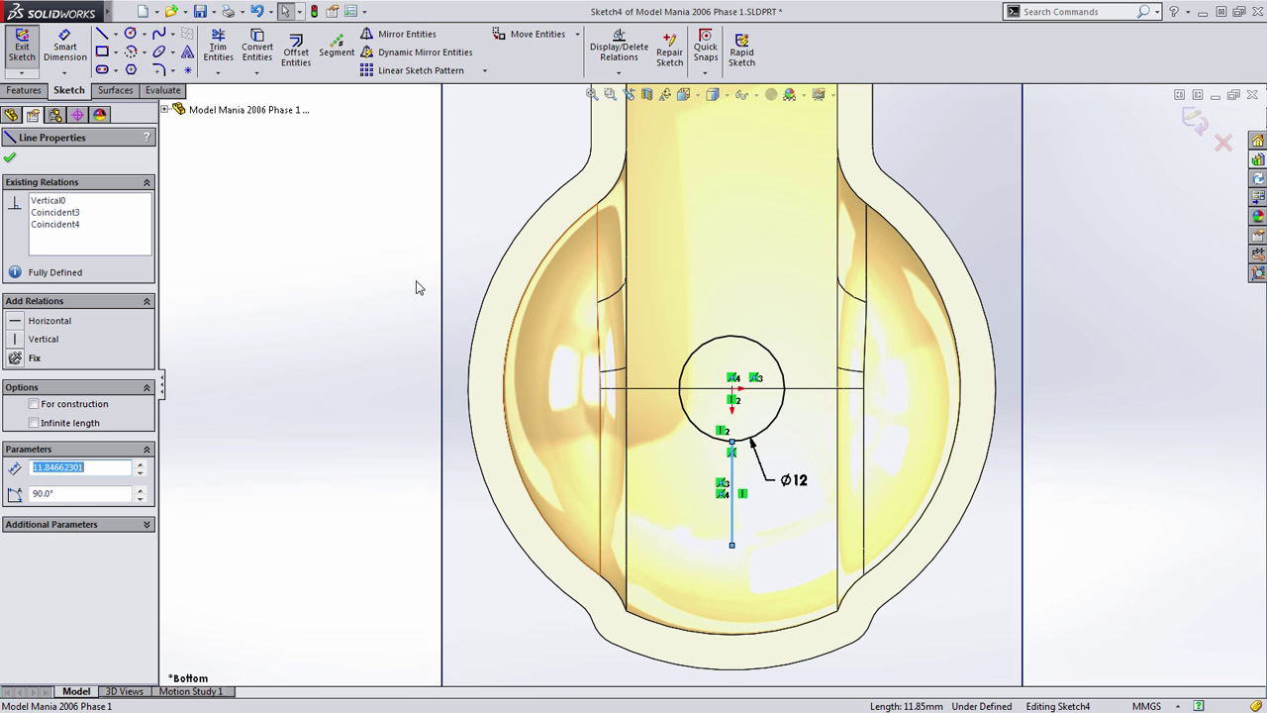
left_click(484, 70)
left_click(434, 104)
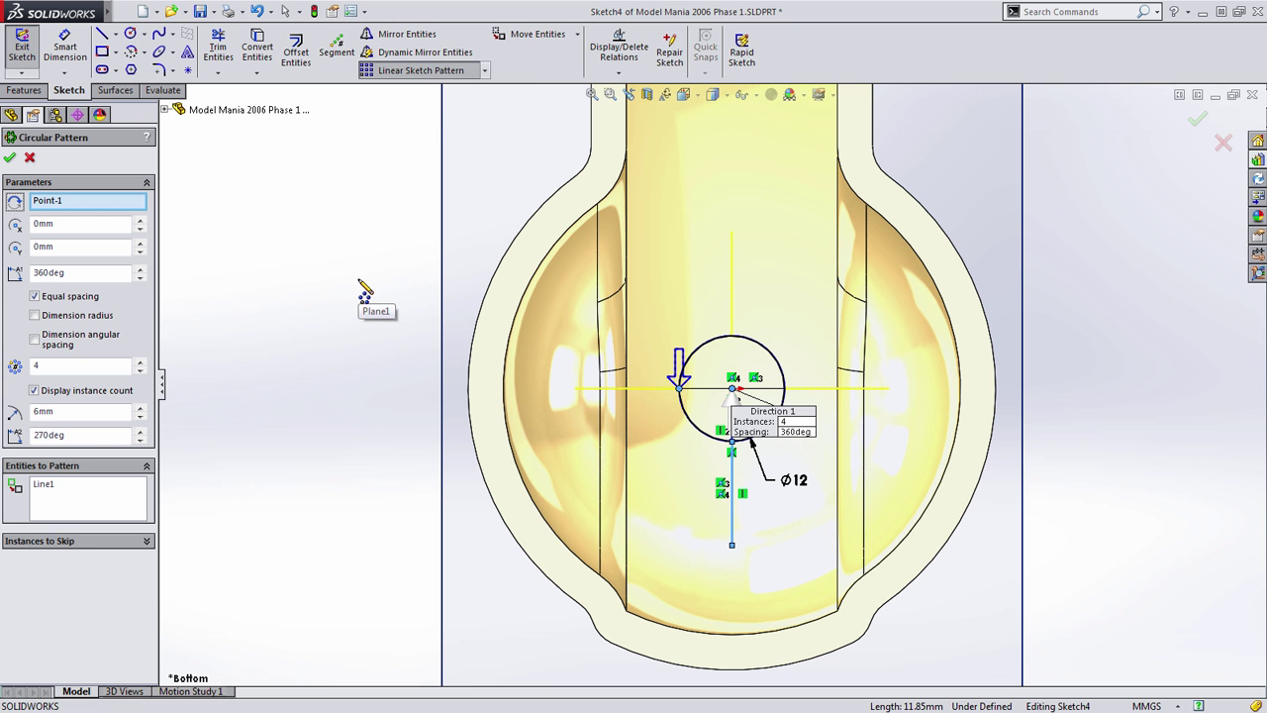
left_click(139, 370)
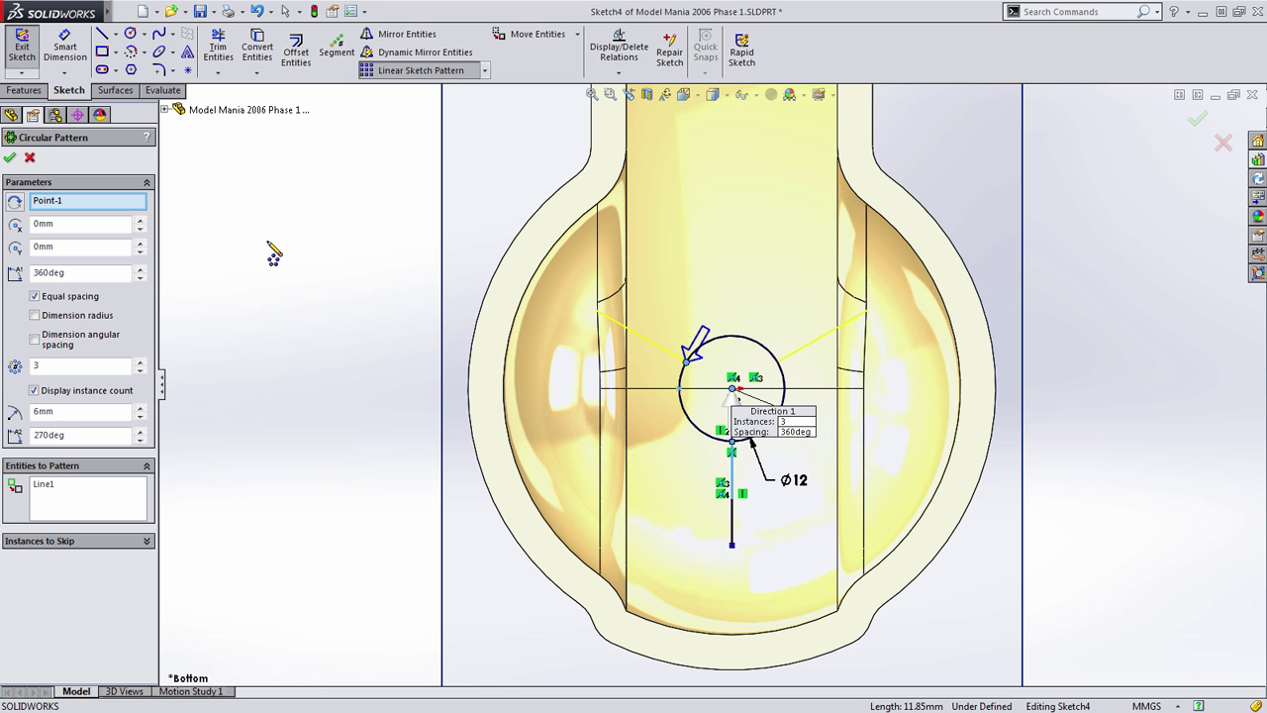
left_click(9, 160)
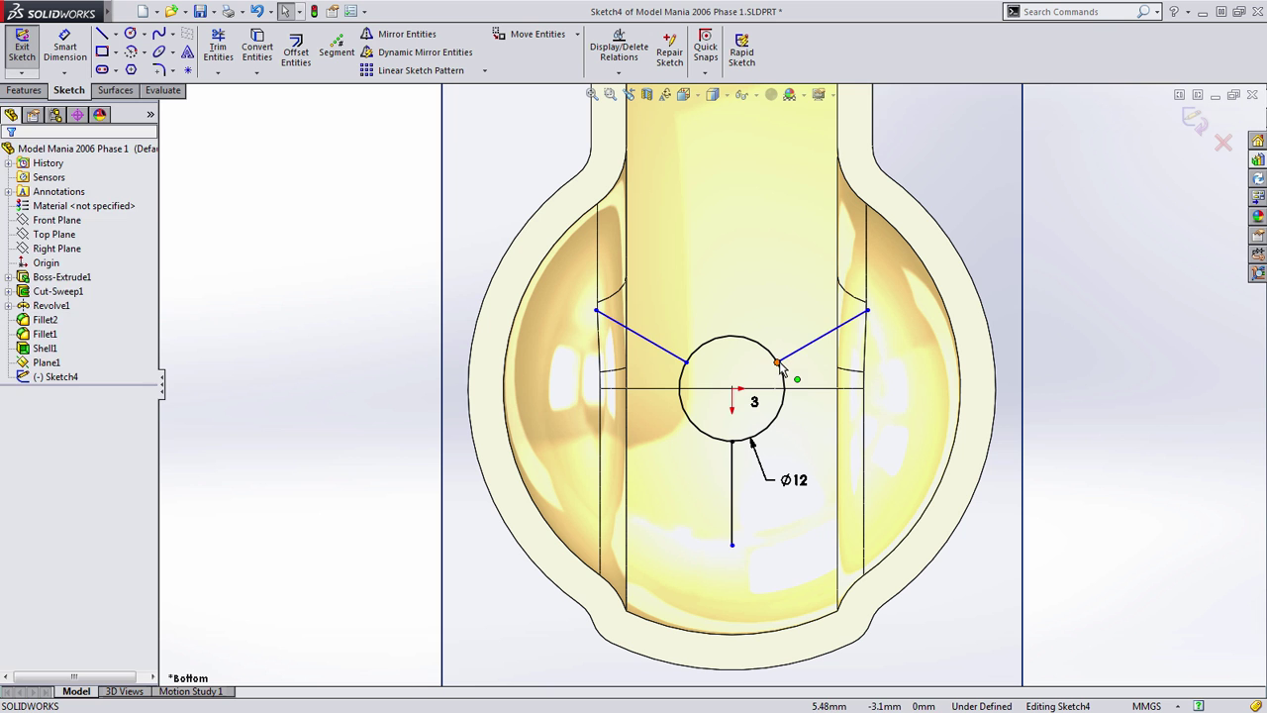
Step: Move the pattern centre point onto the origin so the lines radiate from the Ø12 circle
left_click_drag(780, 362, 798, 321)
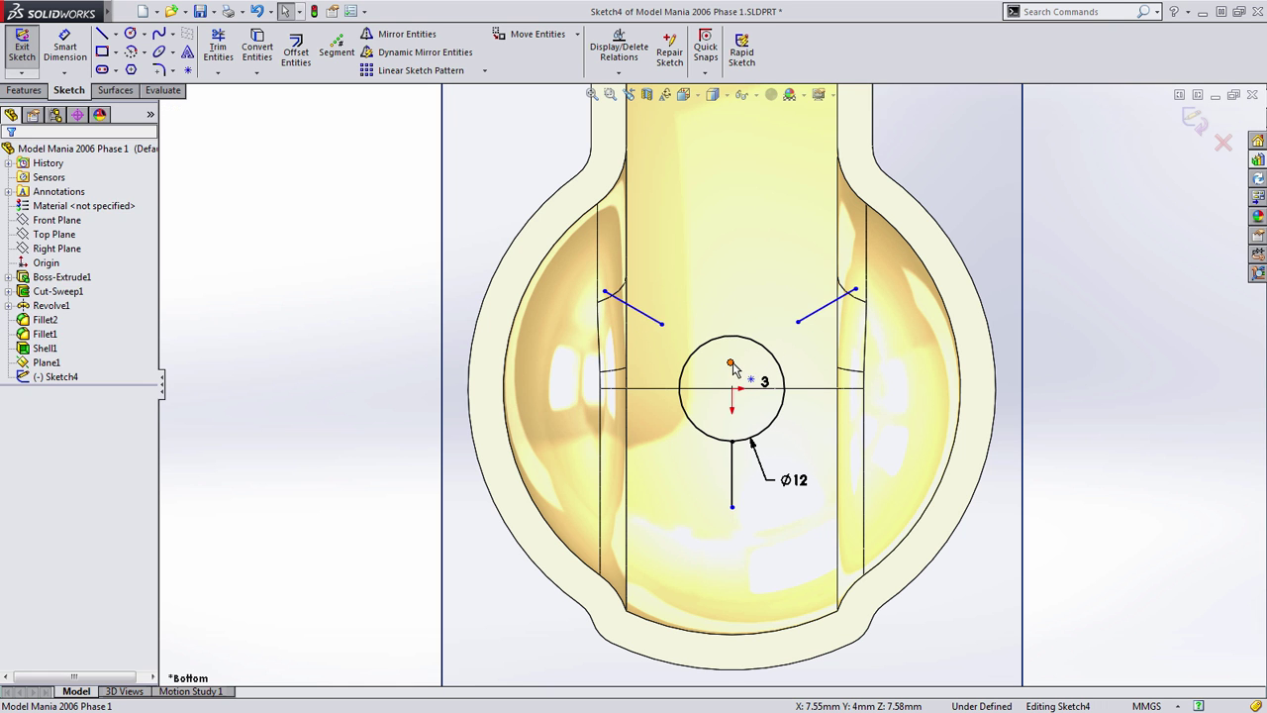
left_click_drag(730, 363, 731, 389)
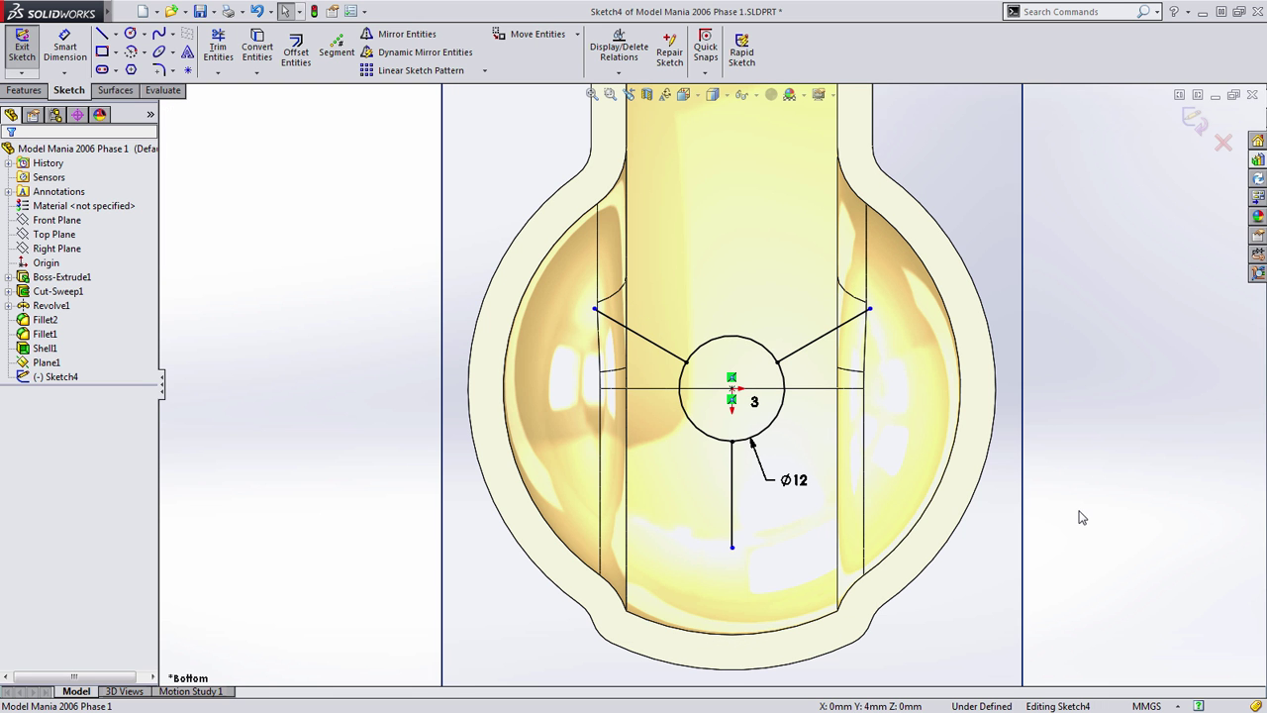
middle_click_drag(1082, 539, 1097, 360)
scroll(1096, 360, "down", 5)
mouse_move(1046, 486)
middle_mouse_down()
mouse_move(1063, 370)
mouse_move(975, 394)
mouse_move(977, 372)
middle_mouse_up()
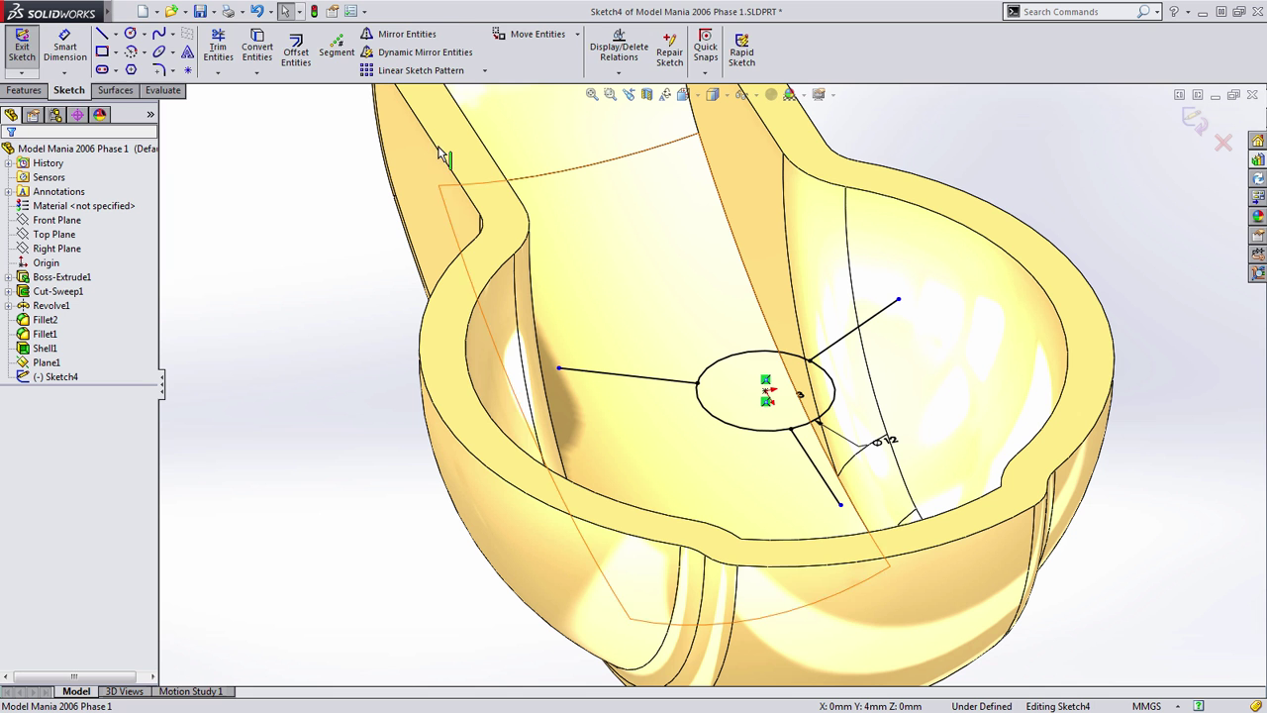
left_click(24, 90)
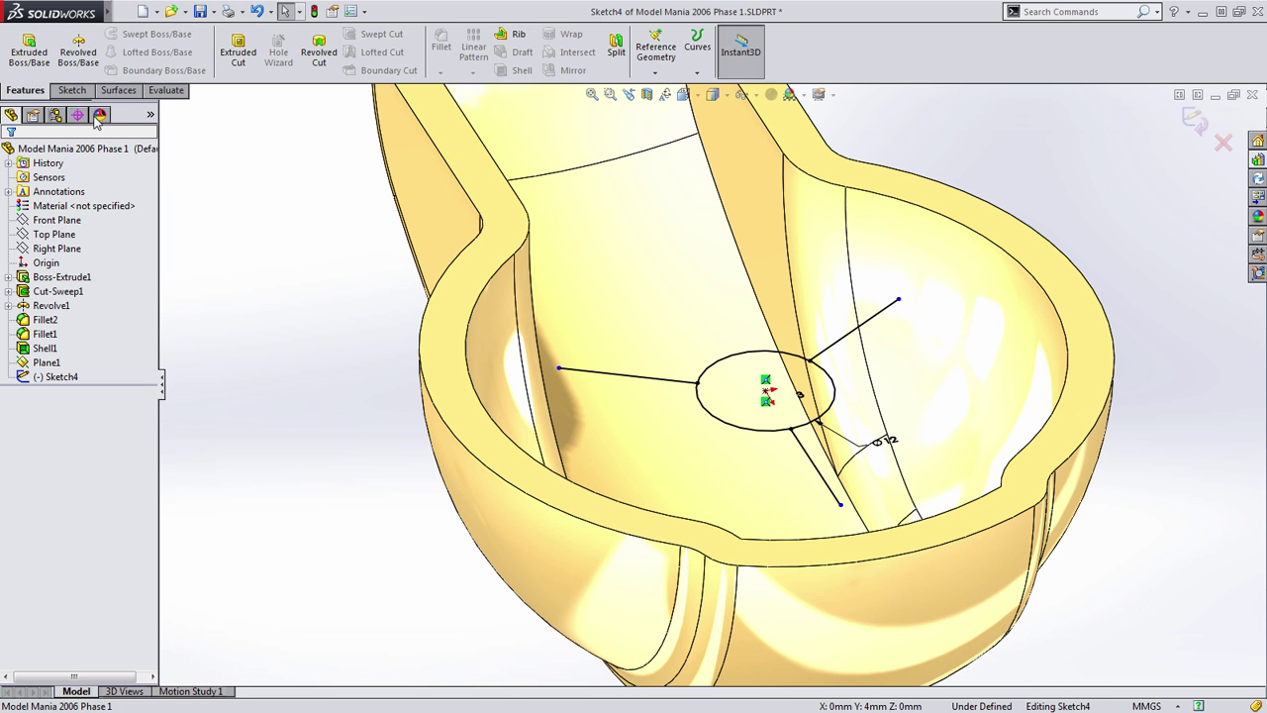
left_click(514, 40)
middle_click_drag(320, 362, 318, 329)
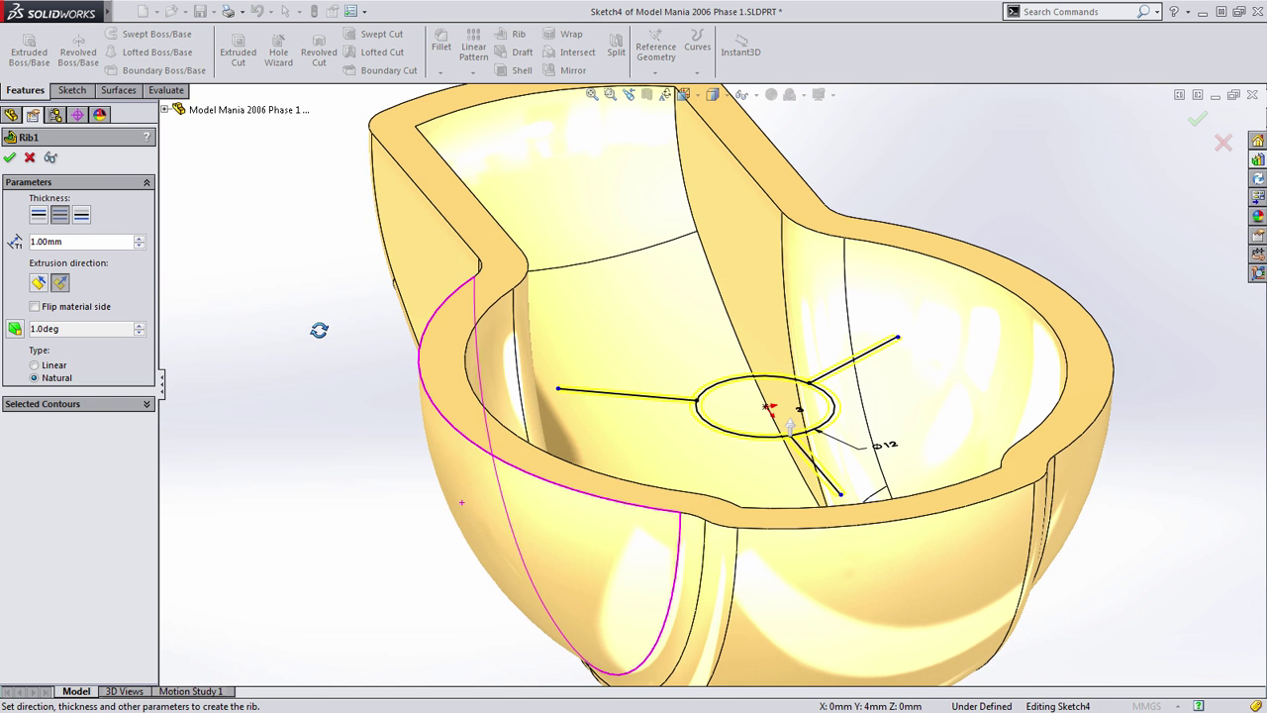
type("4")
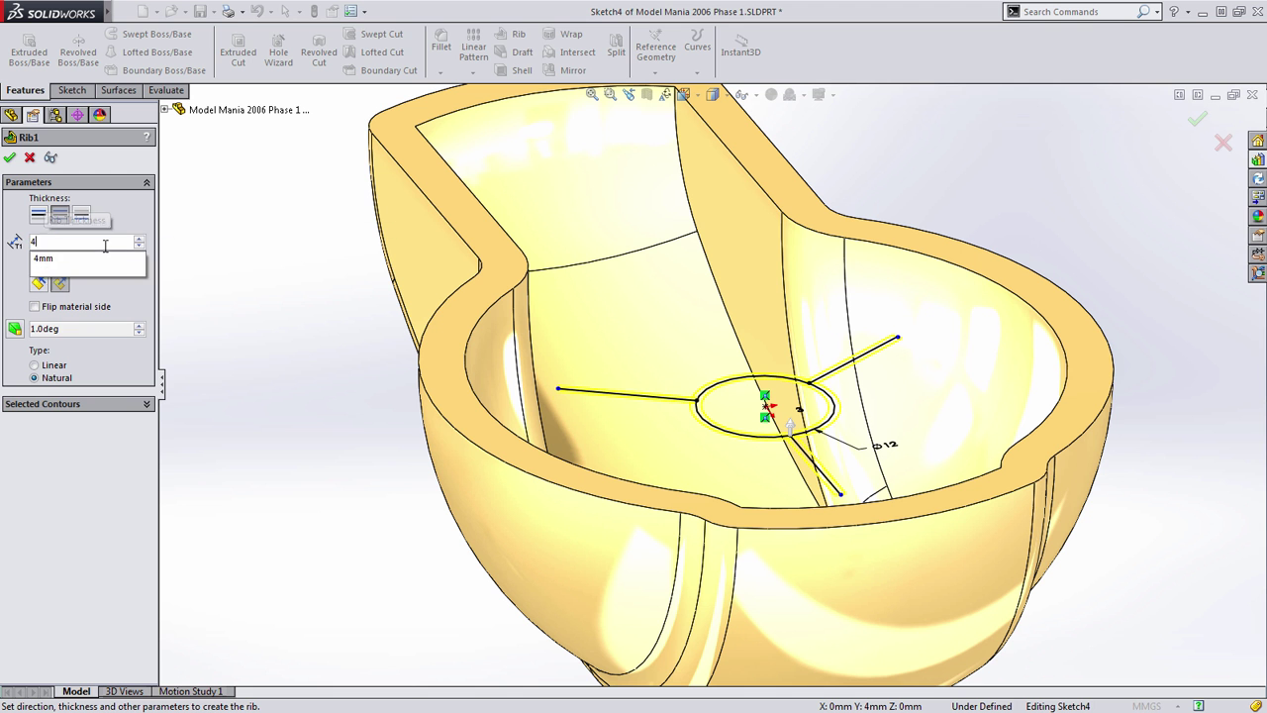
key("Return")
left_click(796, 428)
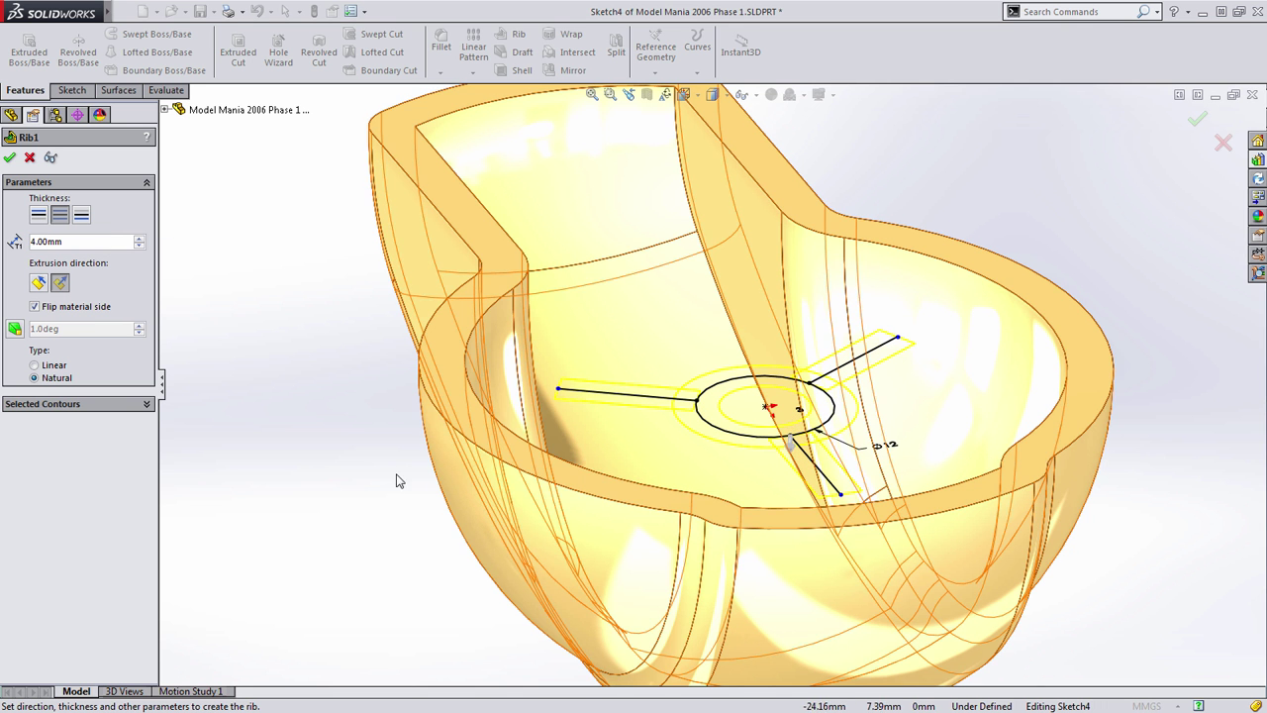
middle_click_drag(331, 395, 329, 405)
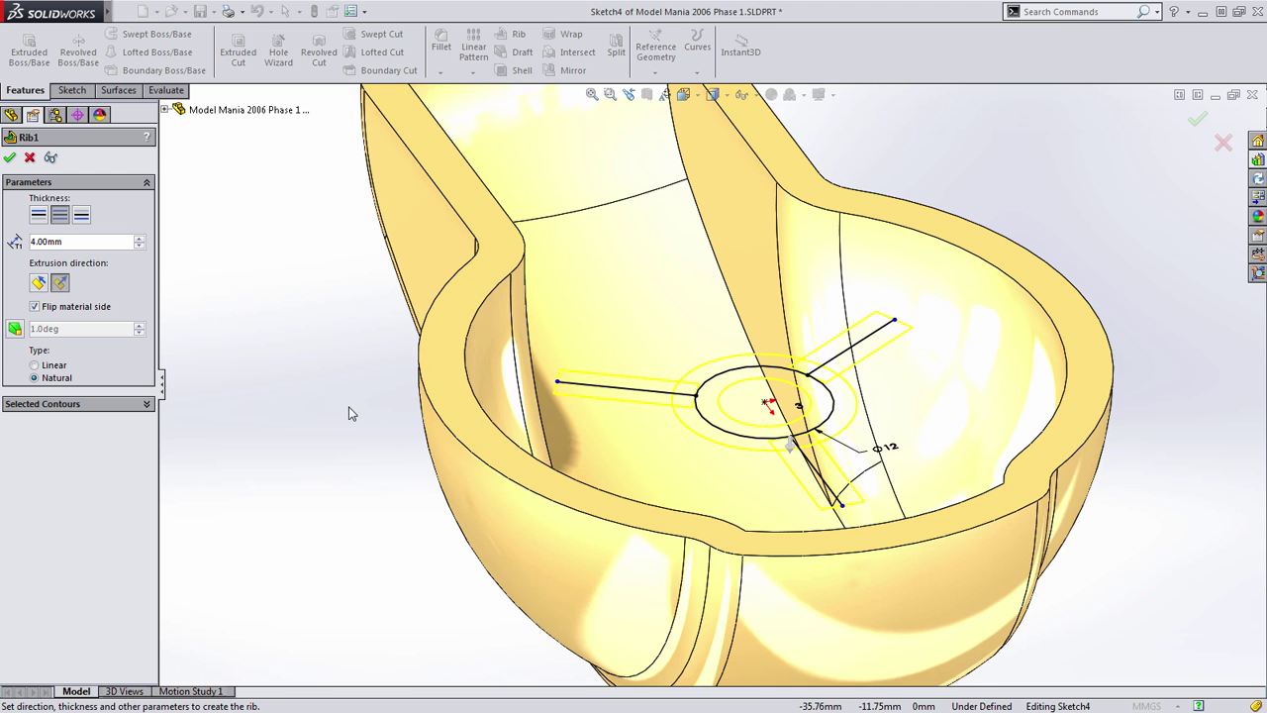
scroll(844, 443, "down", 3)
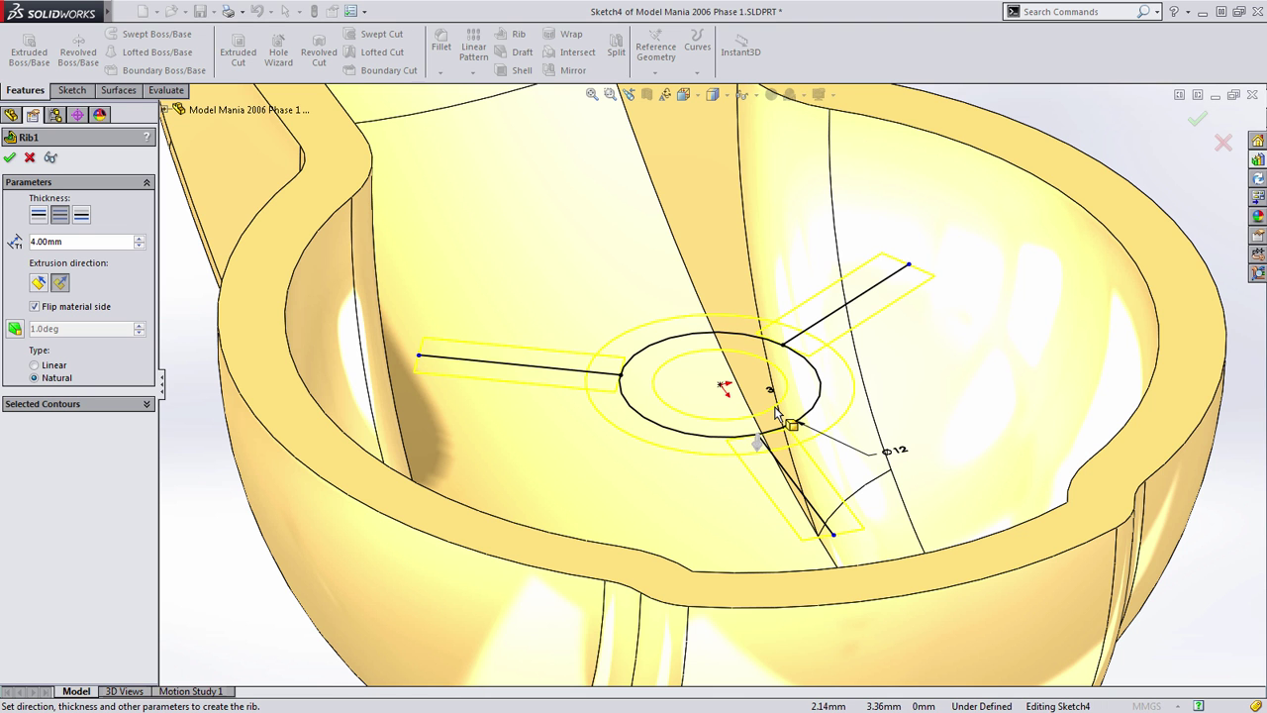
key("Escape")
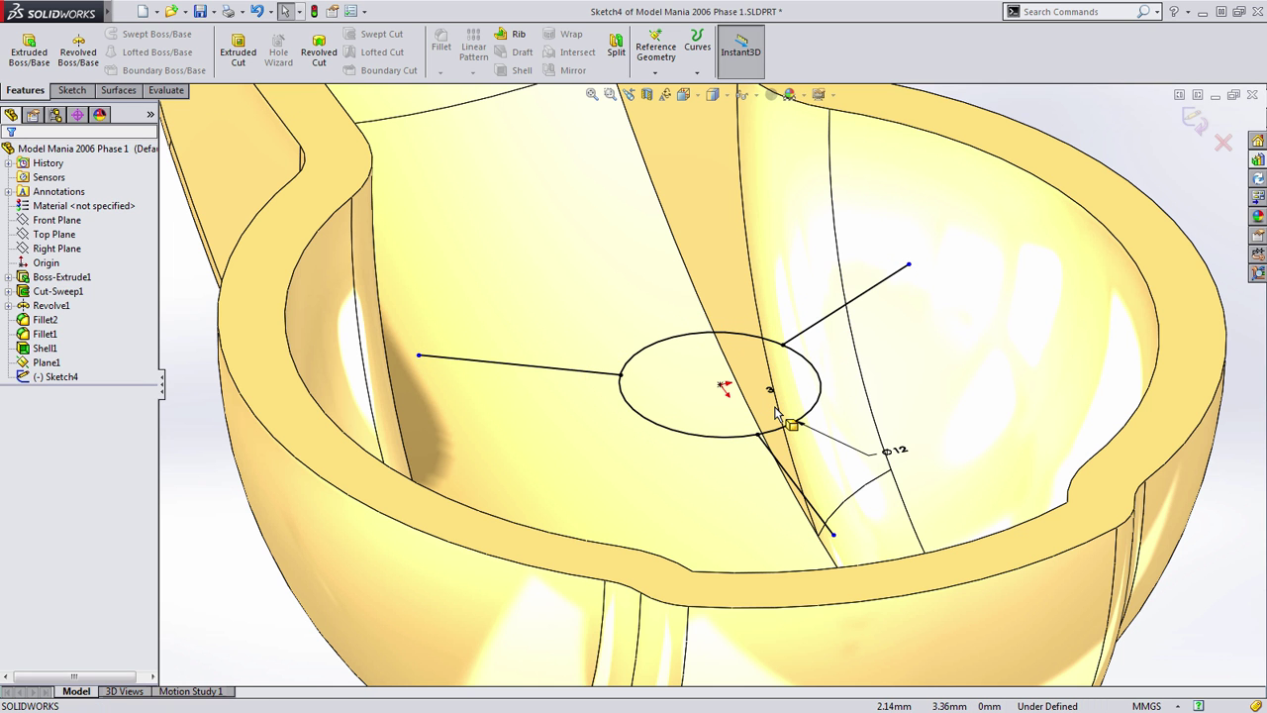
Step: Change the central circle's diameter from 12 to 16
left_click(901, 455)
type("16")
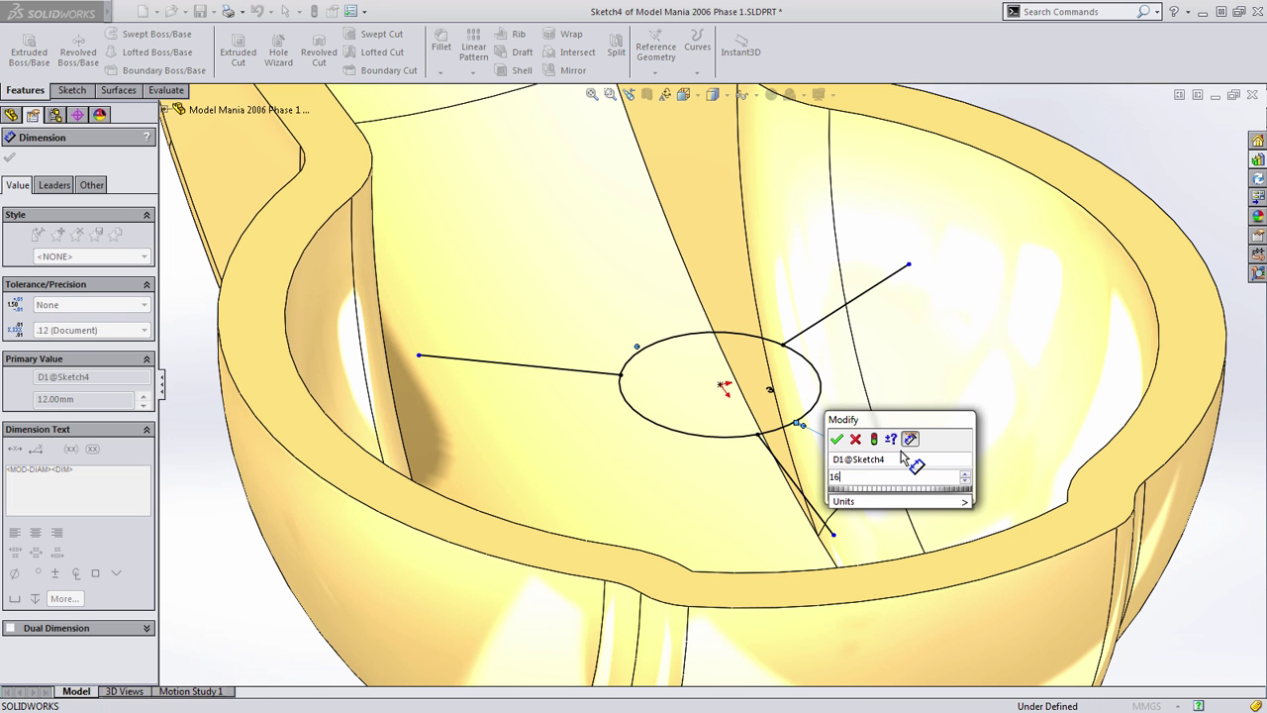
key("Return")
key("Escape")
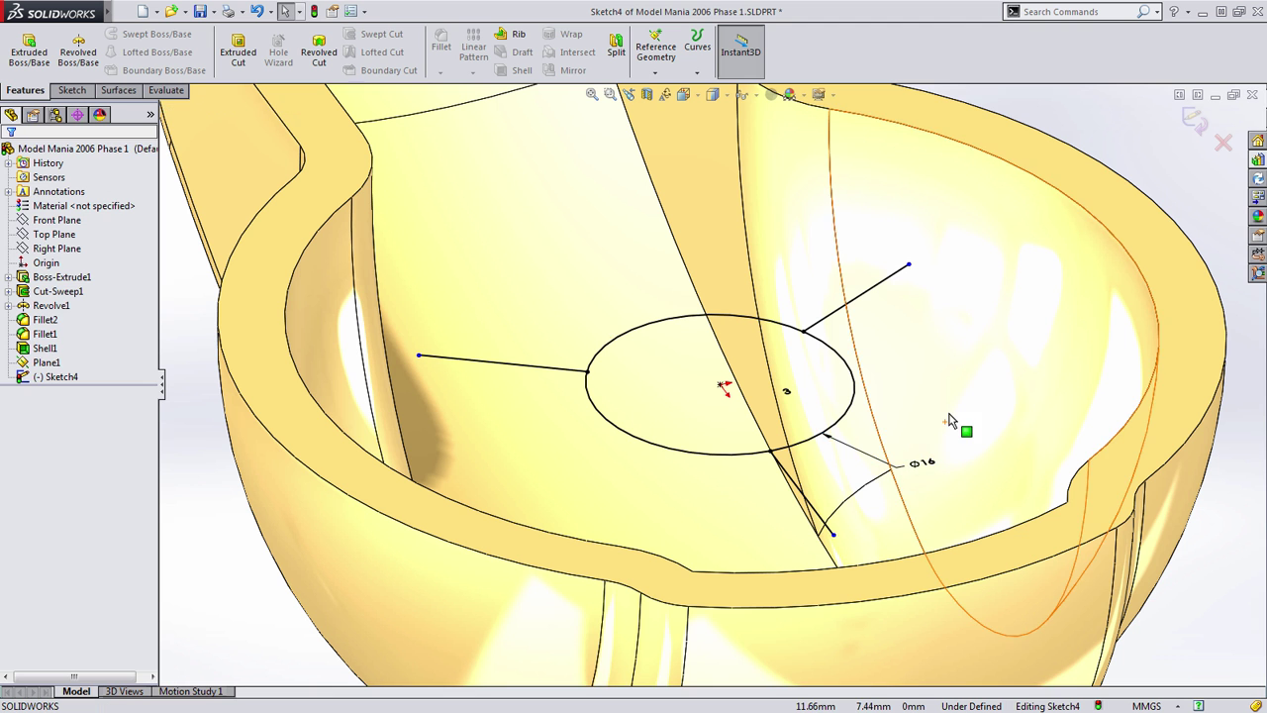
scroll(941, 406, "up", 3)
middle_click_drag(941, 405, 858, 391)
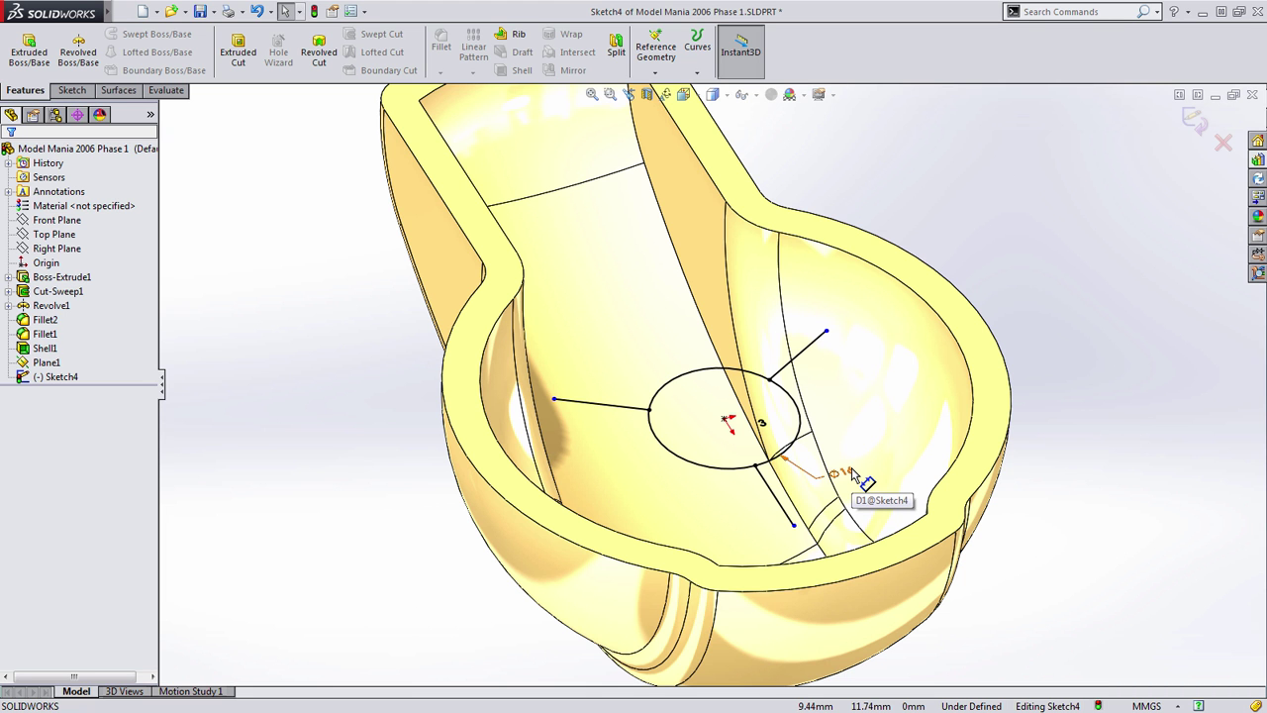
Step: Create Rib1 from the sketch at 4 mm thickness with the material side flipped
left_click(512, 39)
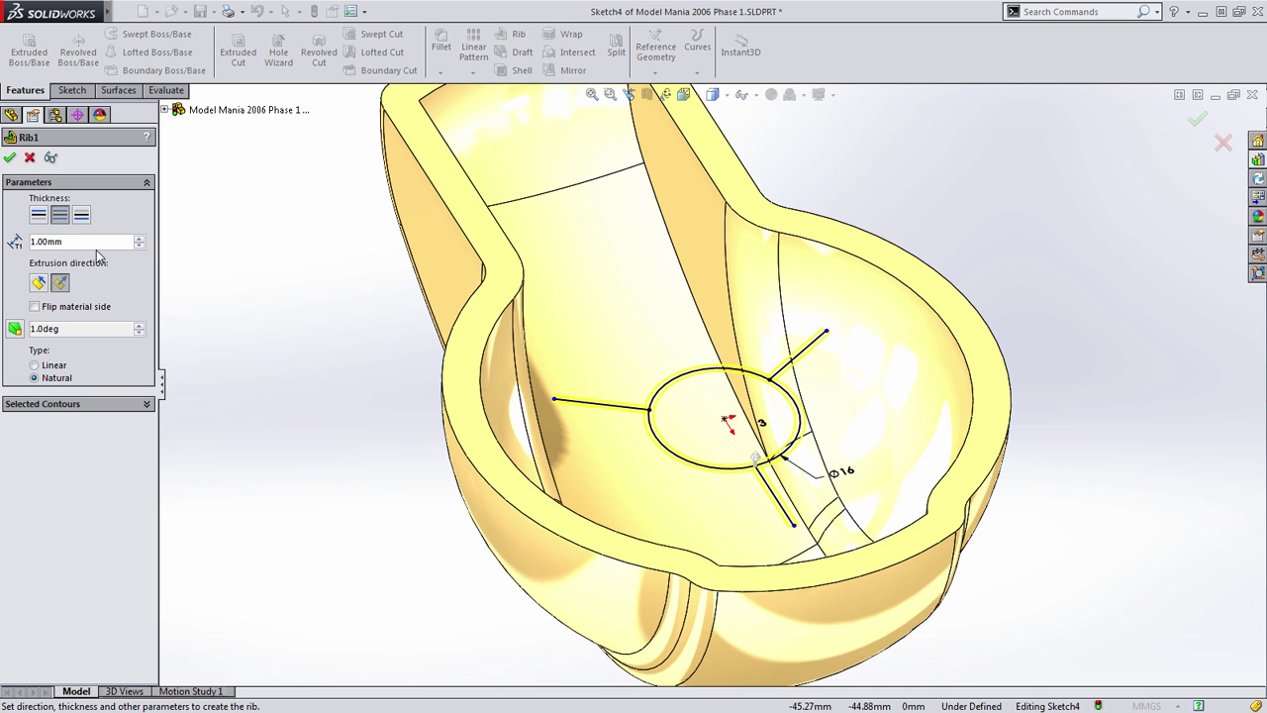
type("4")
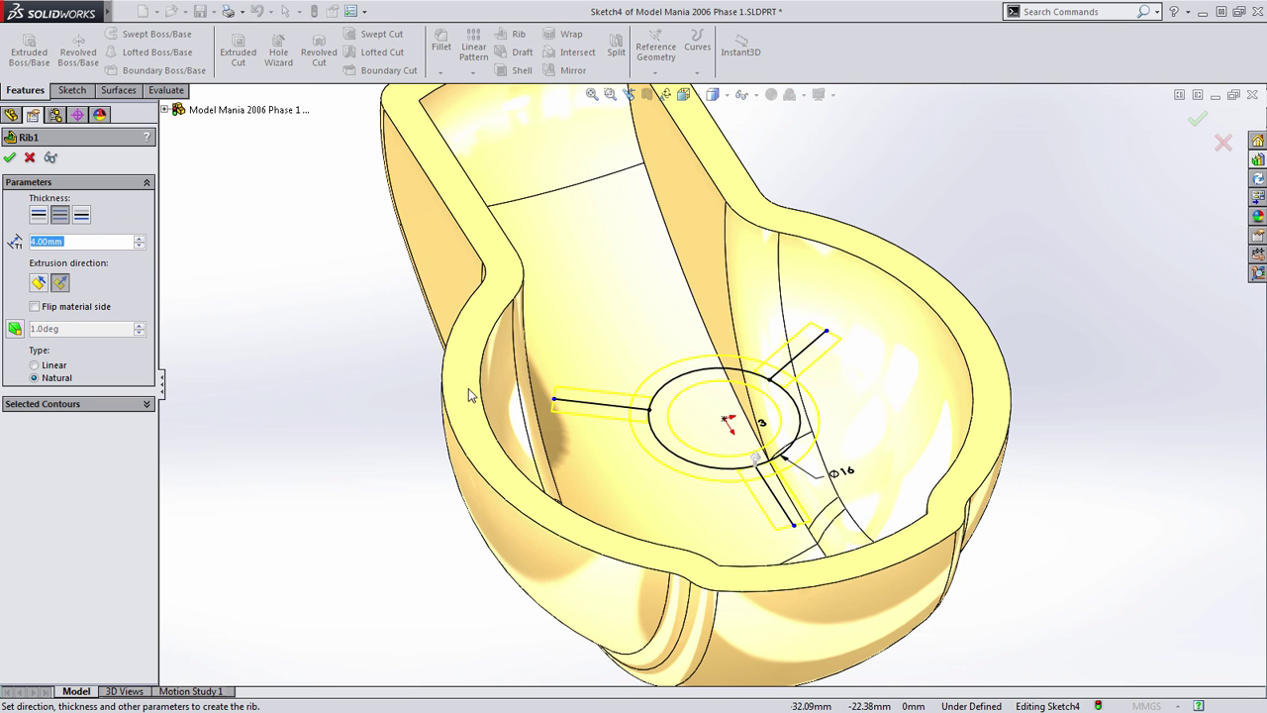
middle_click_drag(674, 521, 690, 428)
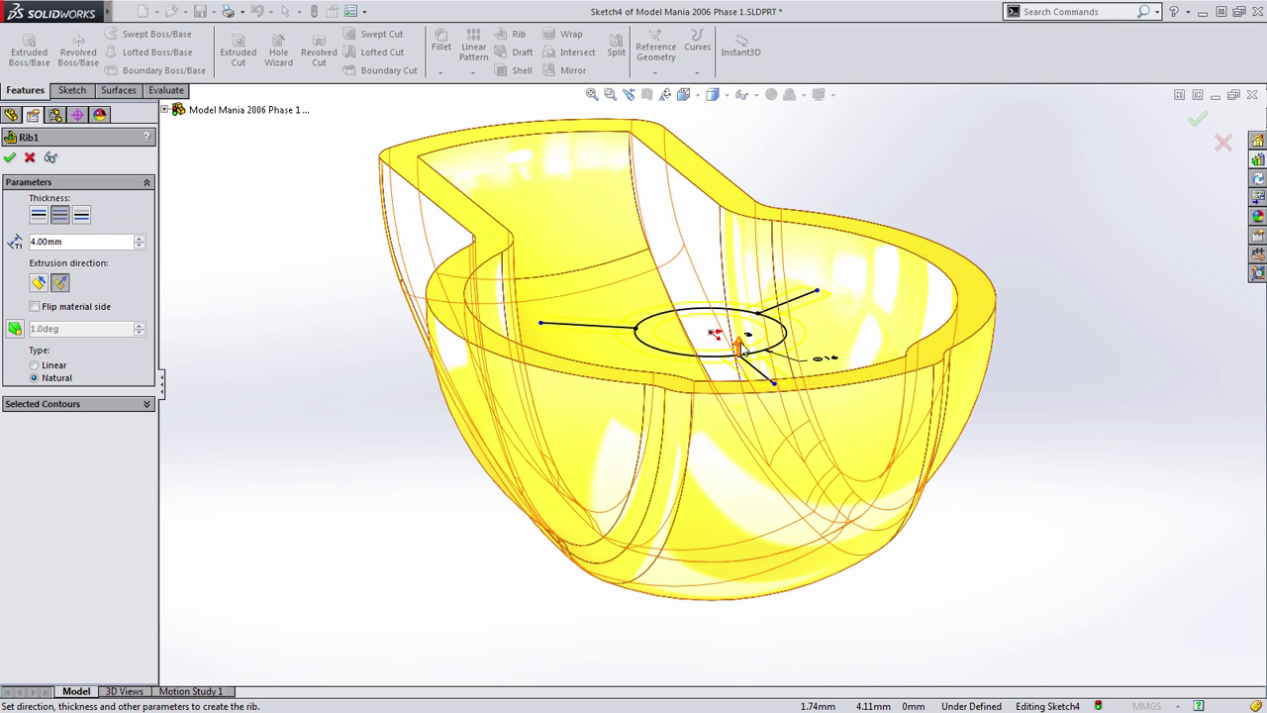
left_click(740, 344)
middle_click_drag(834, 419, 834, 491)
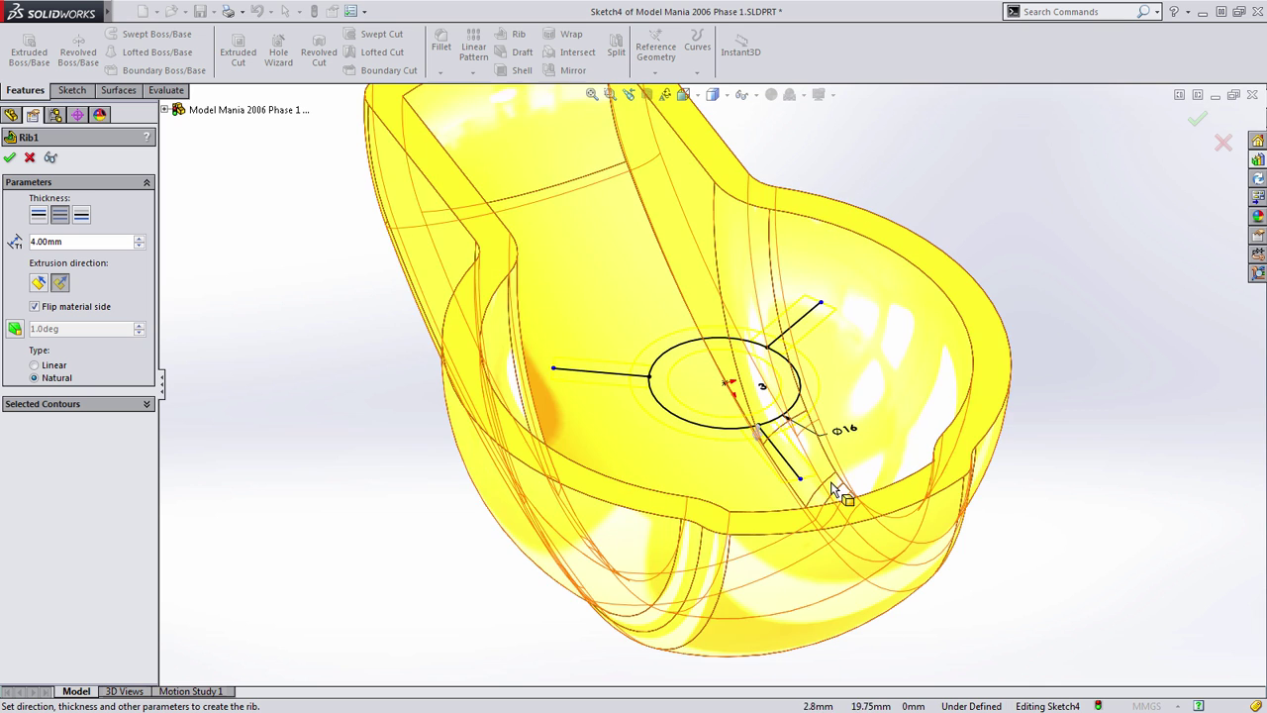
middle_click_drag(1005, 231, 1013, 433)
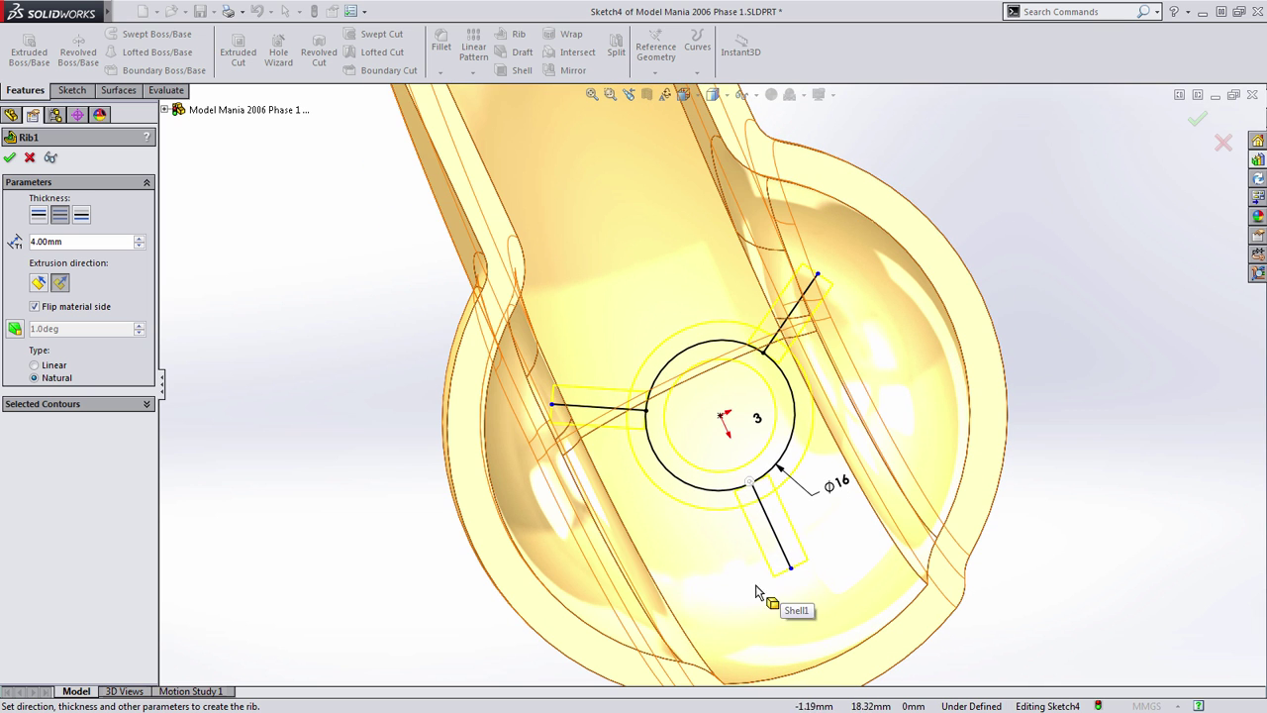
middle_click_drag(800, 481, 795, 453)
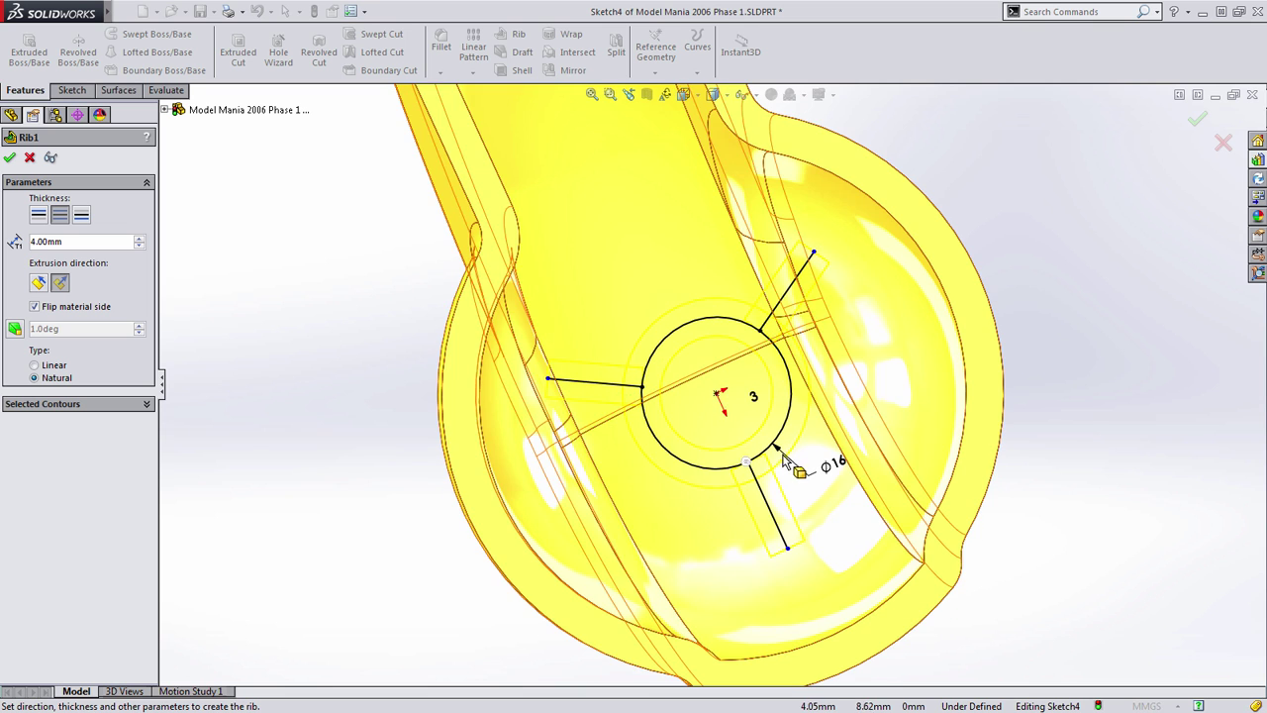
middle_click_drag(1019, 429, 1061, 332)
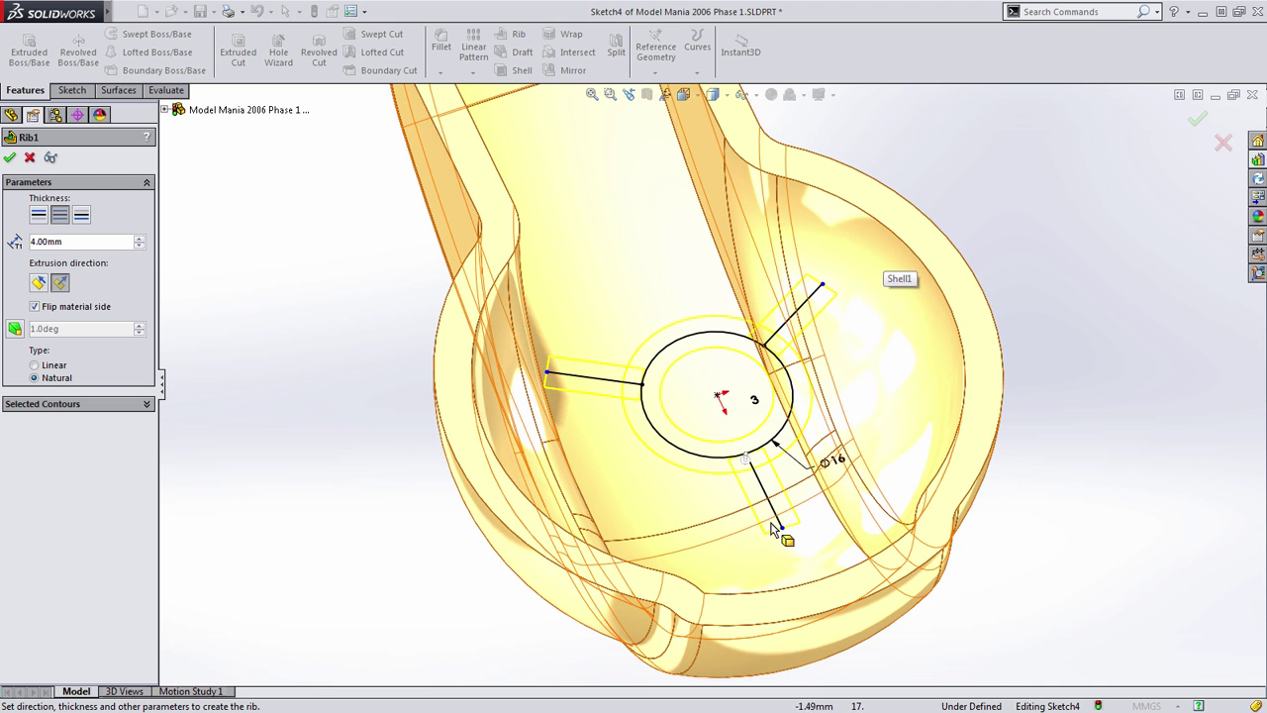
left_click(1195, 127)
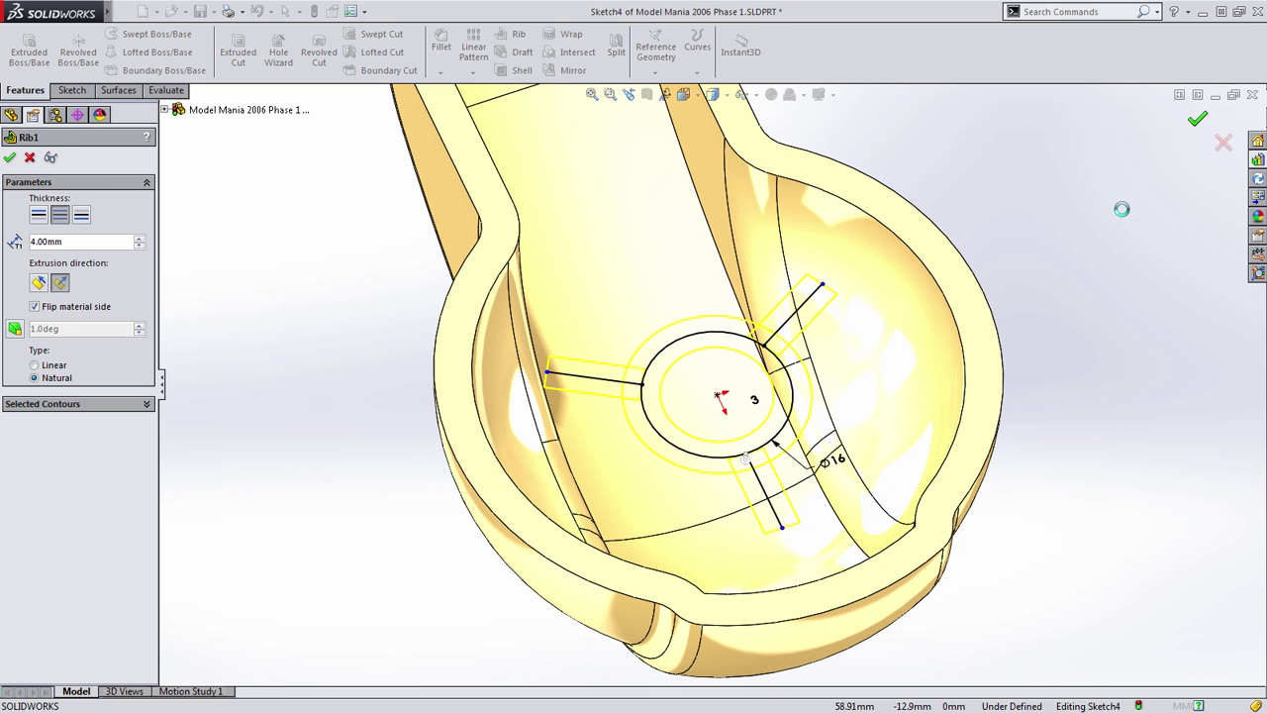
middle_click_drag(1075, 326, 1056, 401)
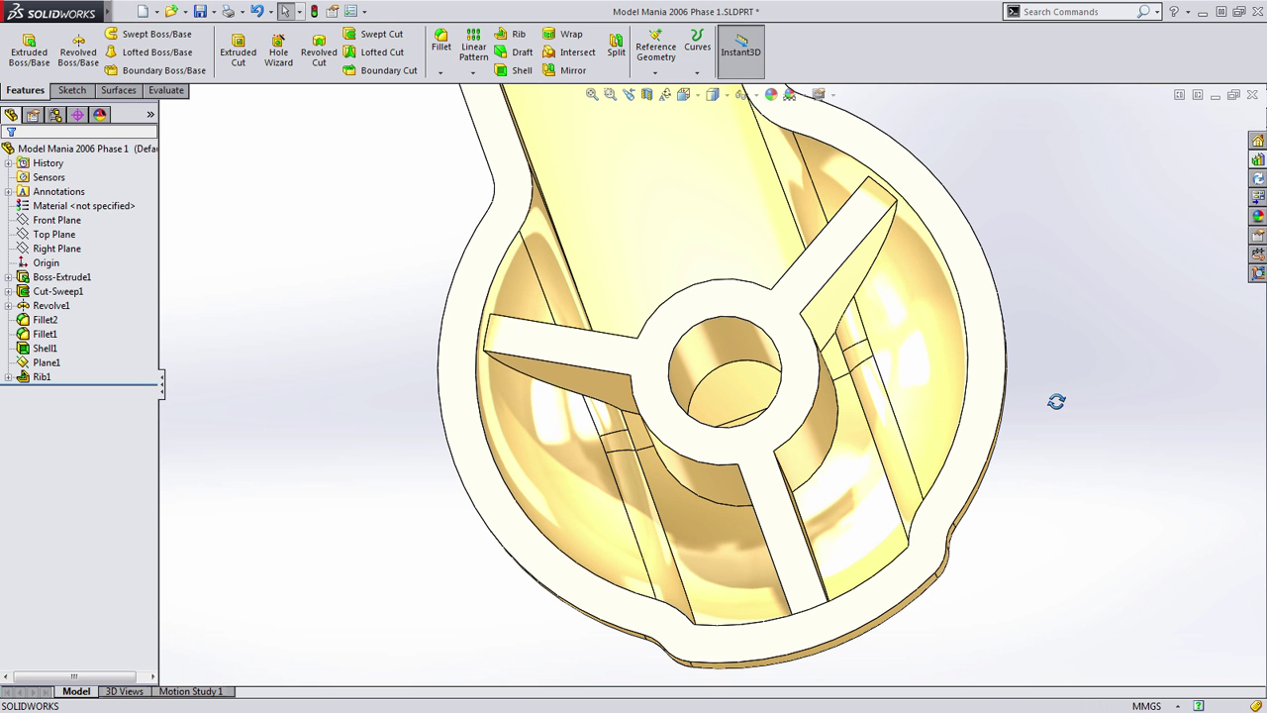
middle_click_drag(1056, 401, 1066, 379)
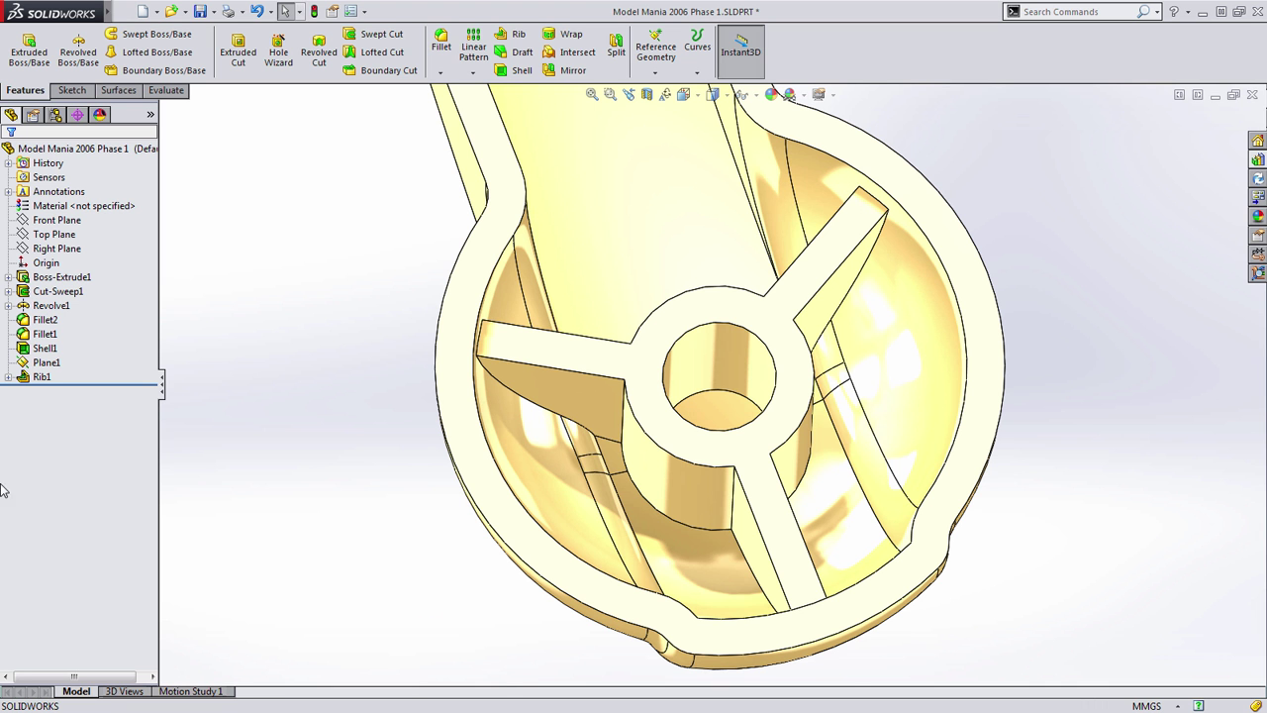
Step: Delete Plane1 together with its rib and sketch
left_click(50, 364)
key("Delete")
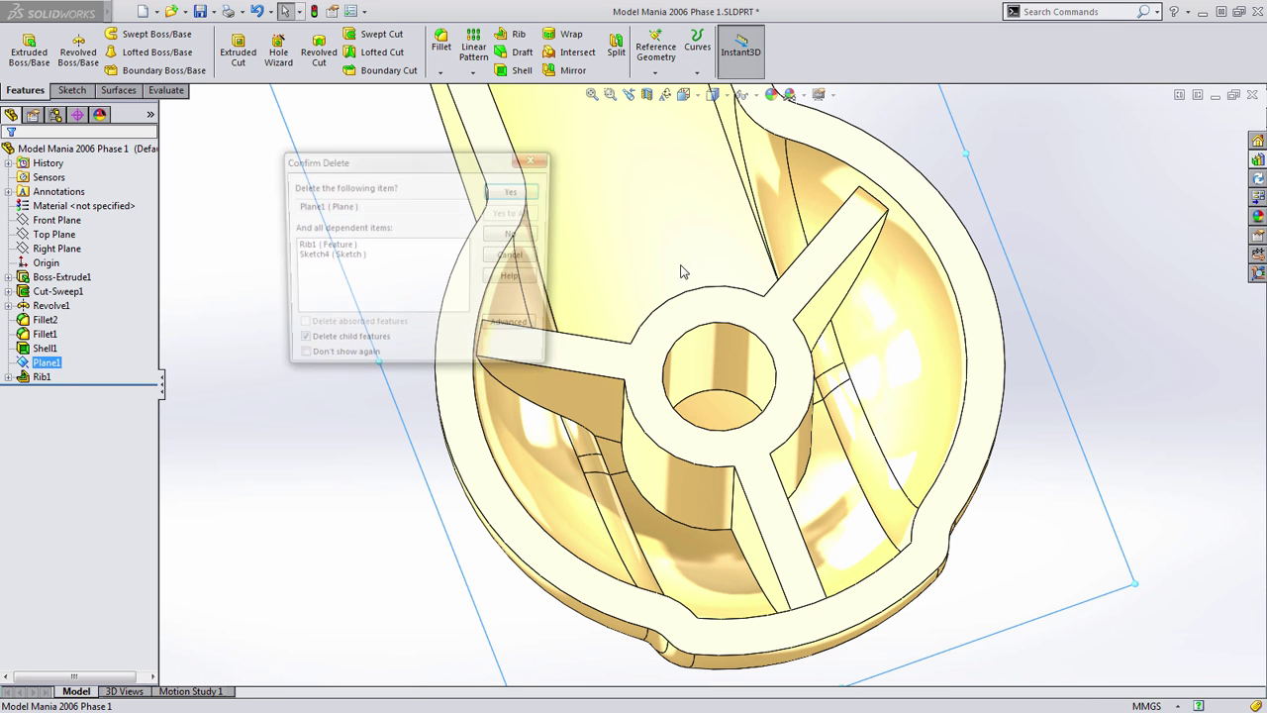
left_click(515, 191)
key("f")
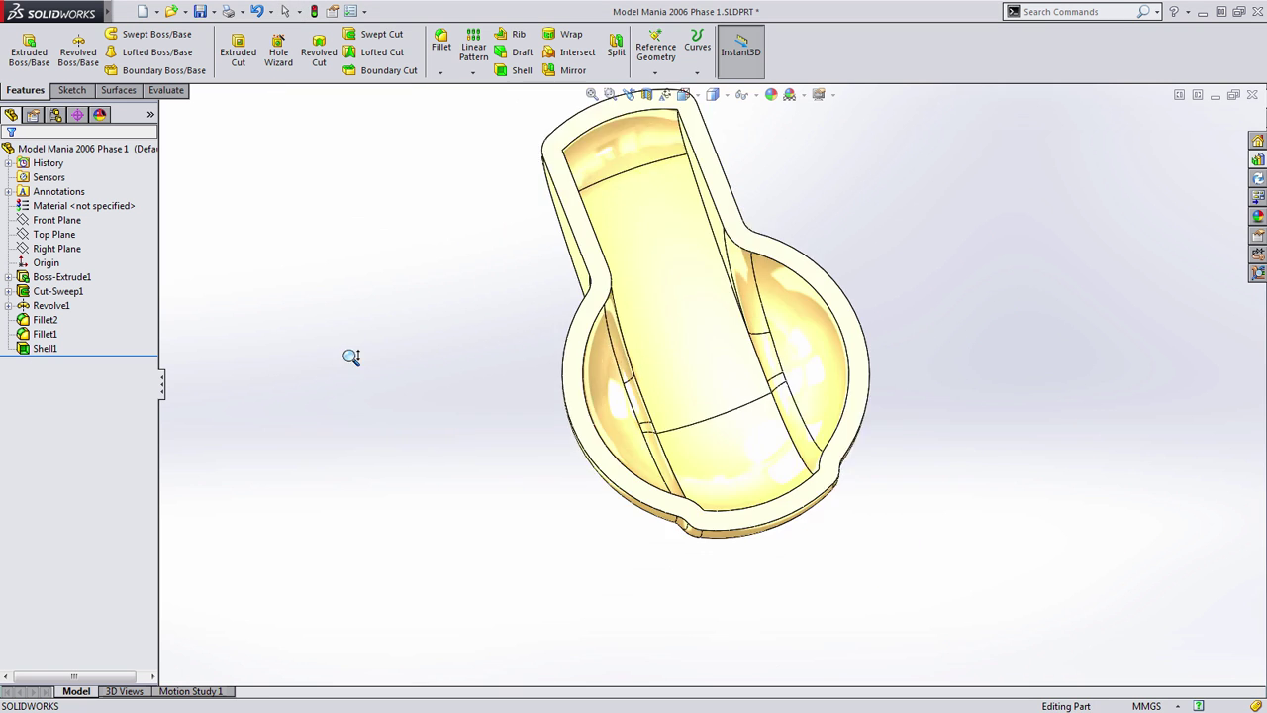
middle_click_drag(622, 478, 588, 345)
scroll(693, 317, "down", 3)
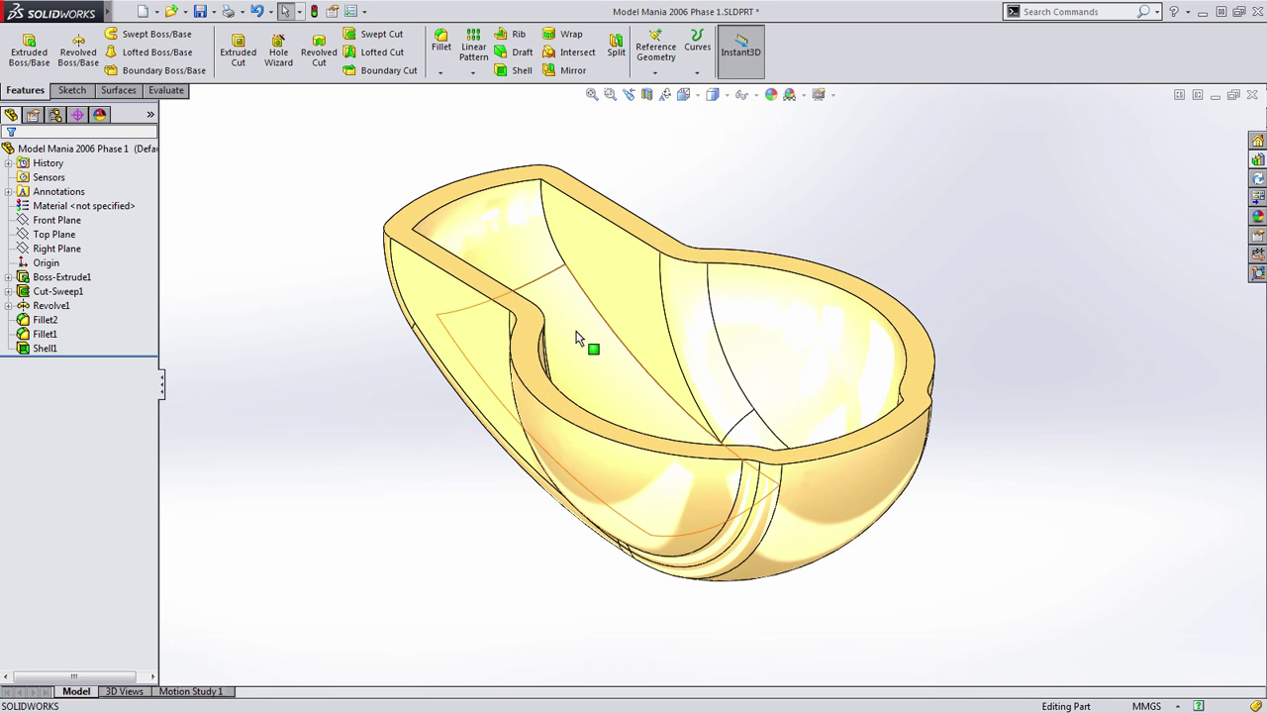
Step: Sketch a Ø12 circle centred on the origin on the top face
left_click(525, 348)
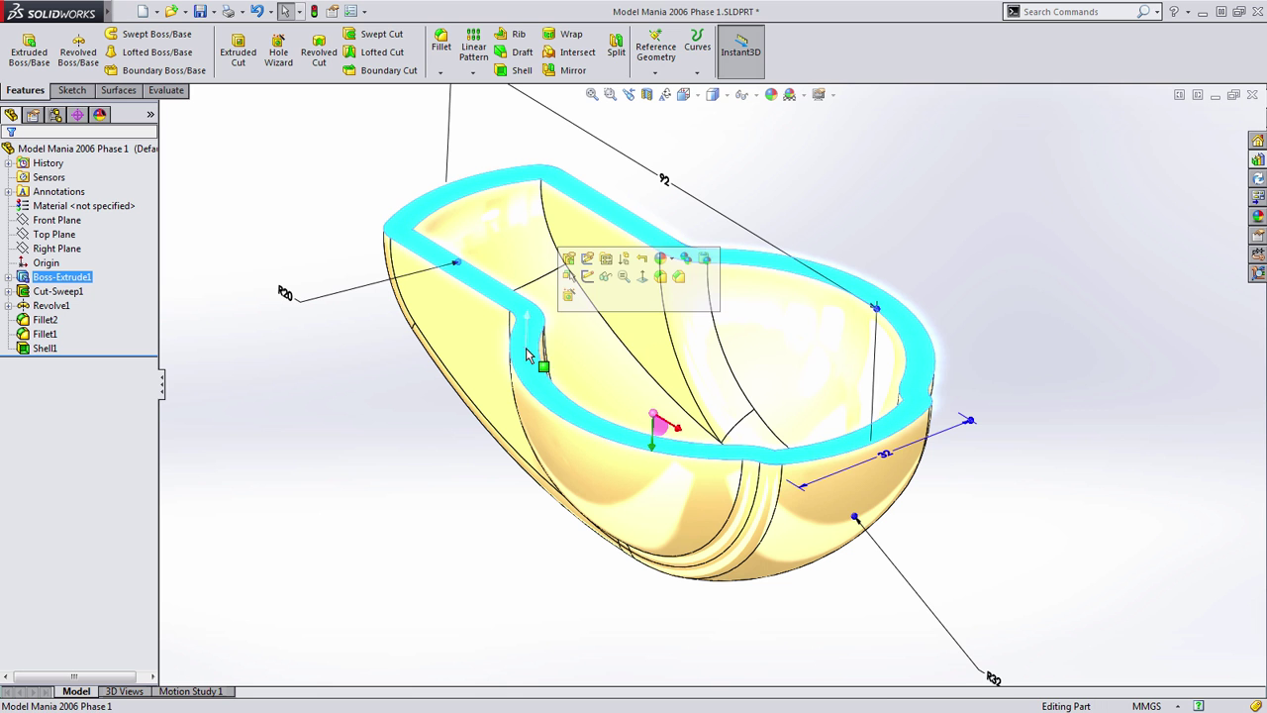
left_click(587, 276)
key("s")
left_click(1005, 197)
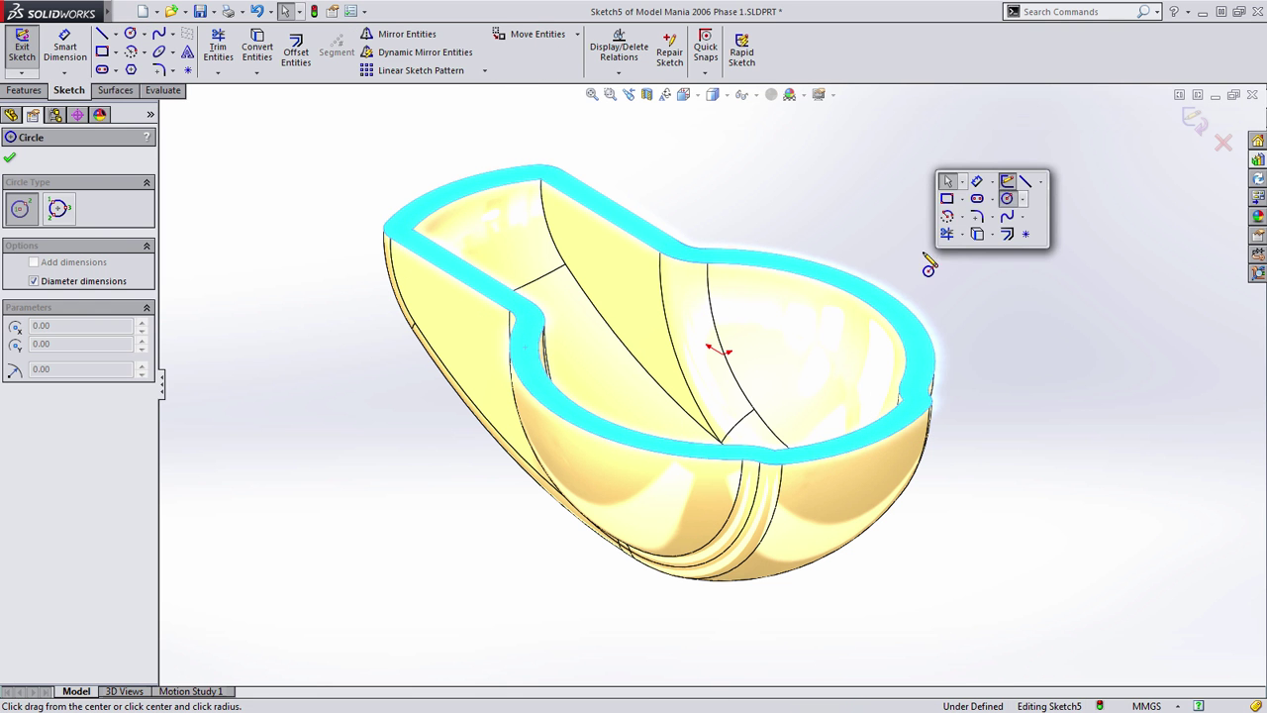
left_click(720, 351)
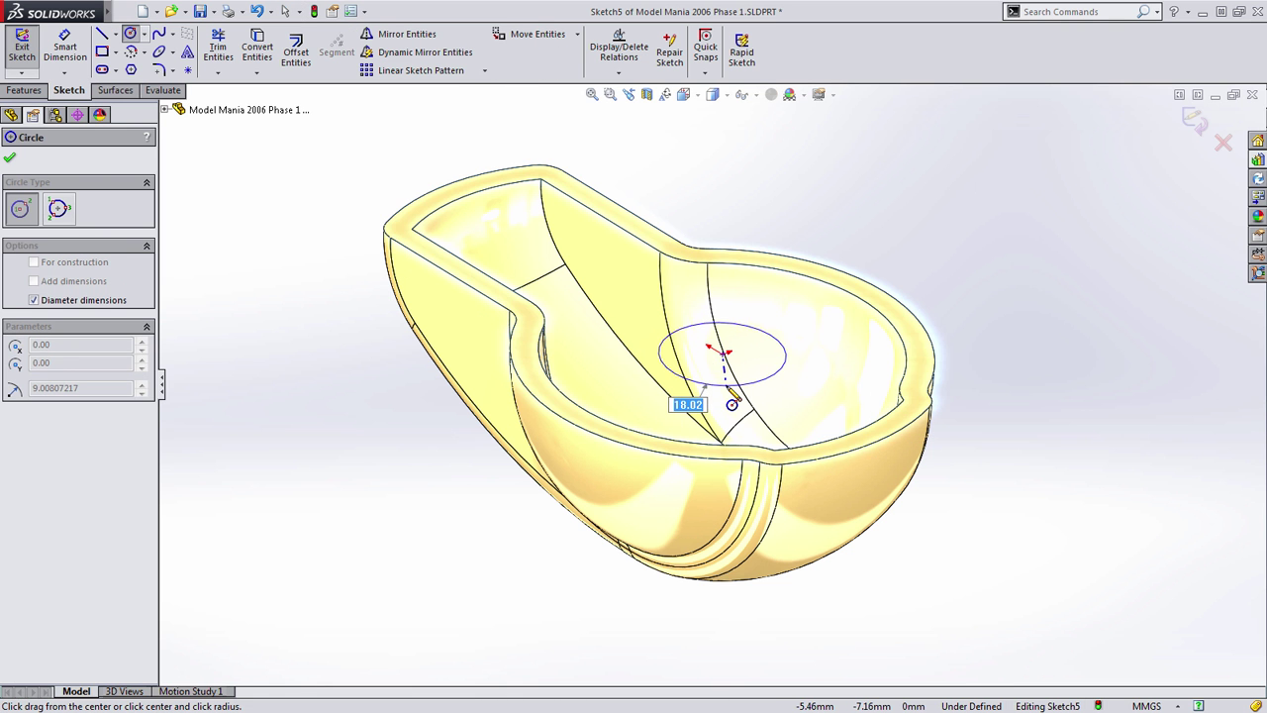
type("12")
key("Return")
key("Escape")
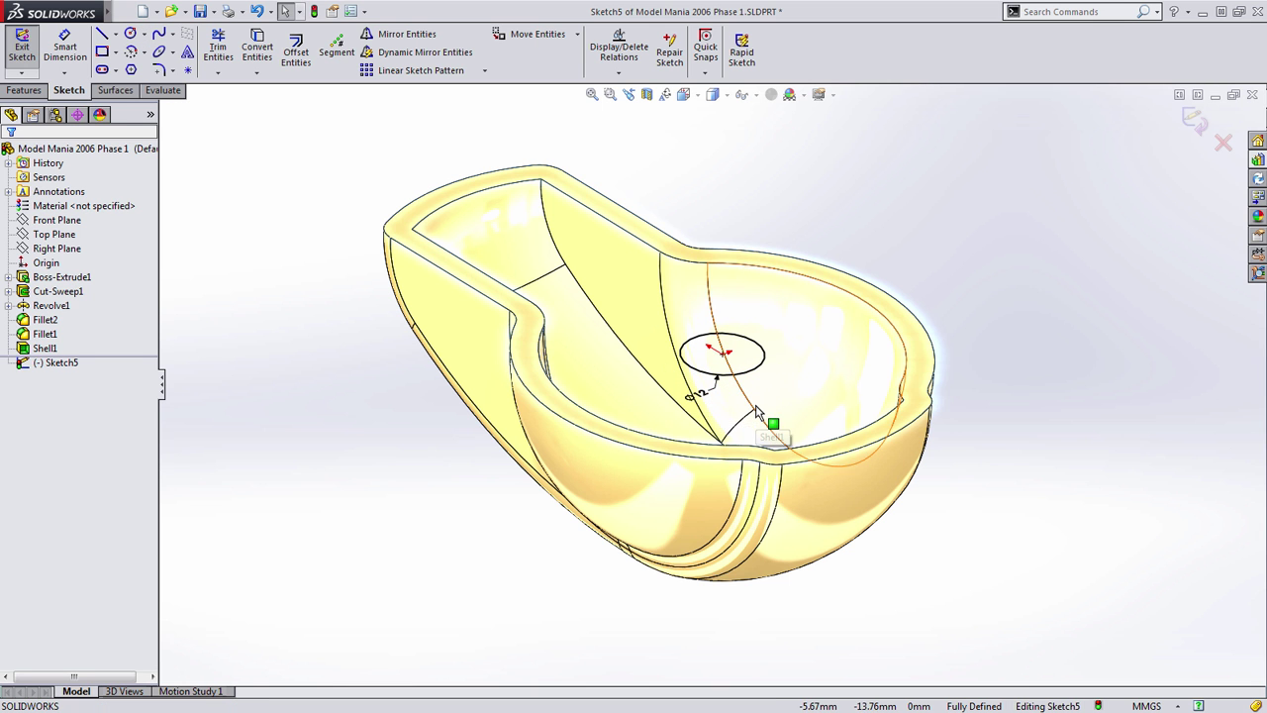
scroll(767, 398, "down", 2)
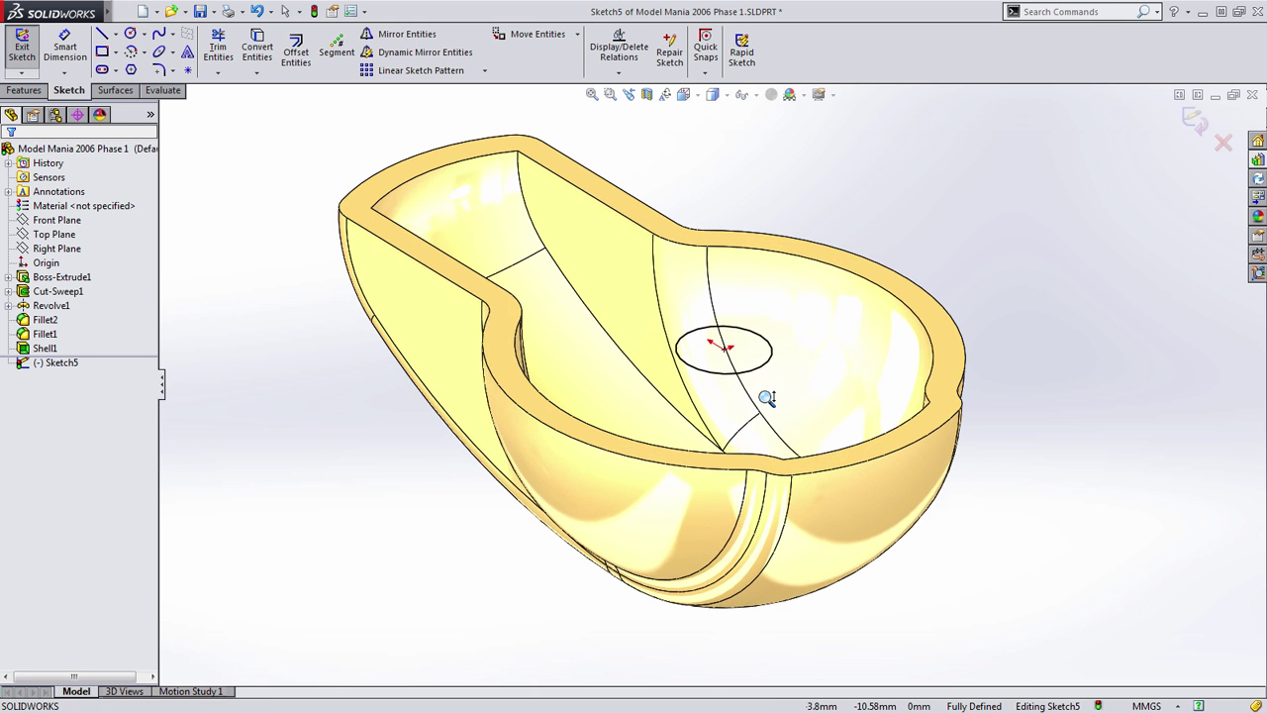
Step: Extrude the circle as a boss, reversed downward, Up To Next
left_click(24, 90)
left_click(47, 65)
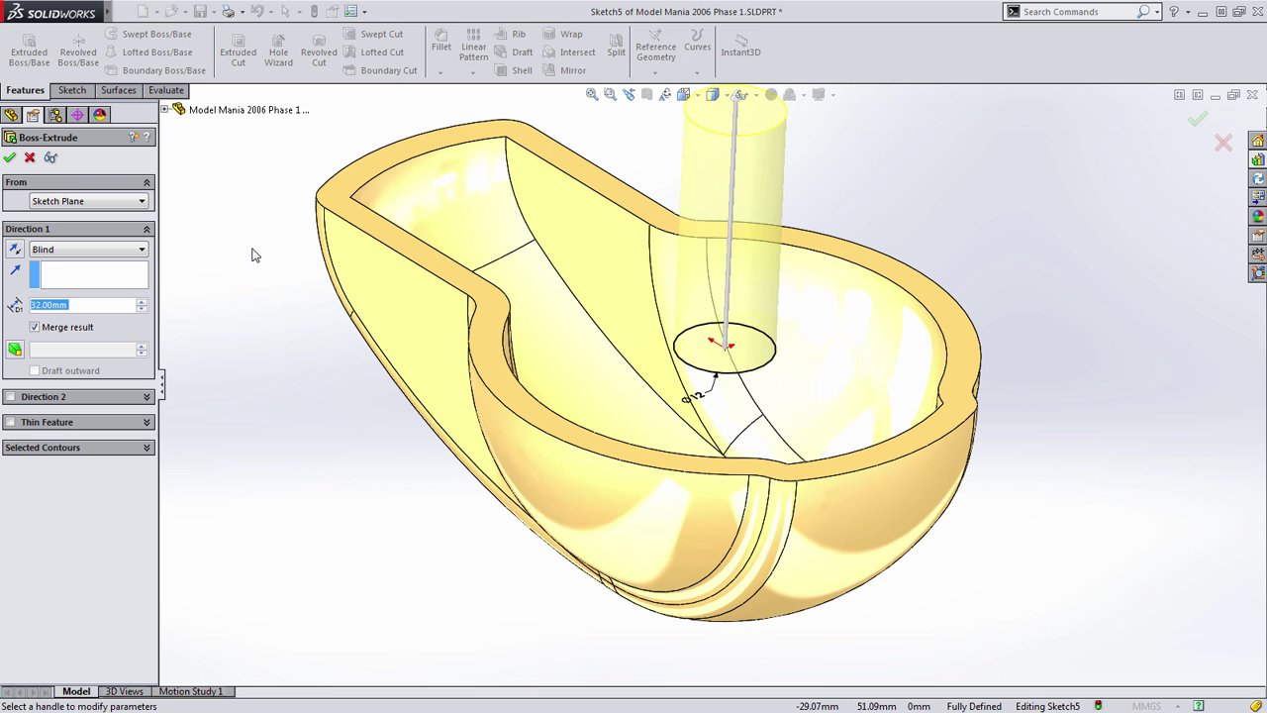
right_click(256, 285)
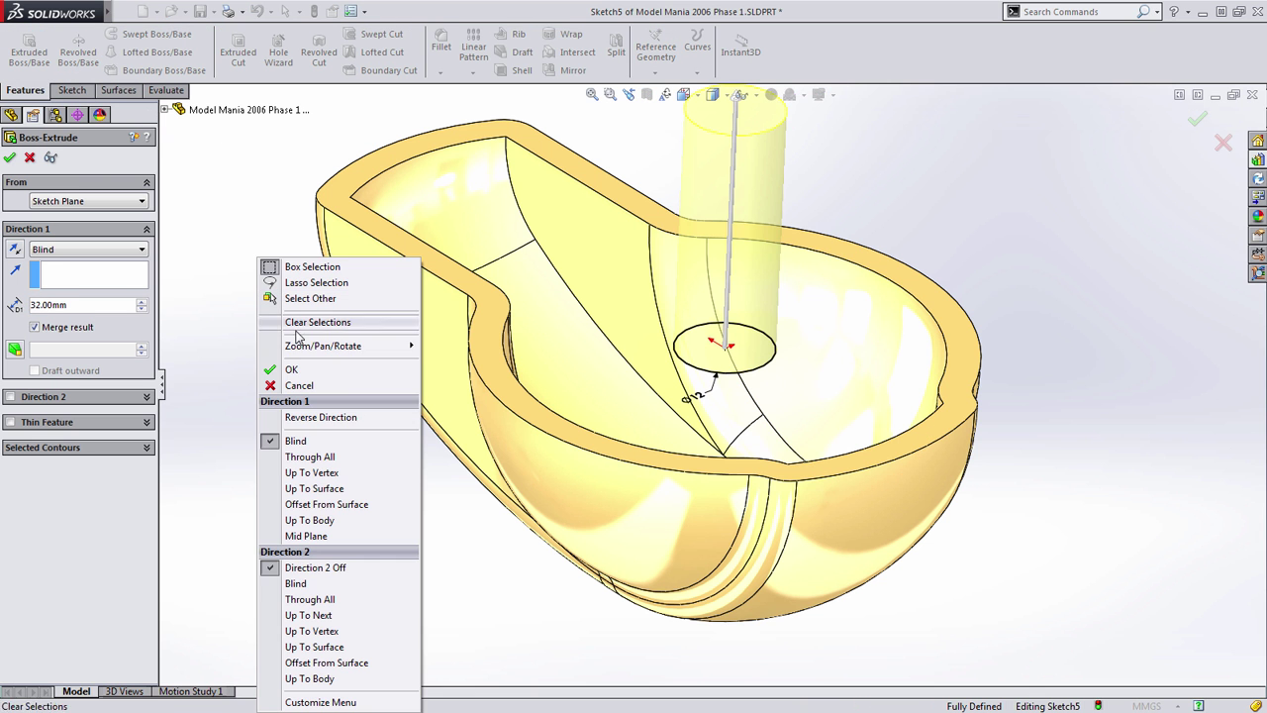
left_click(318, 418)
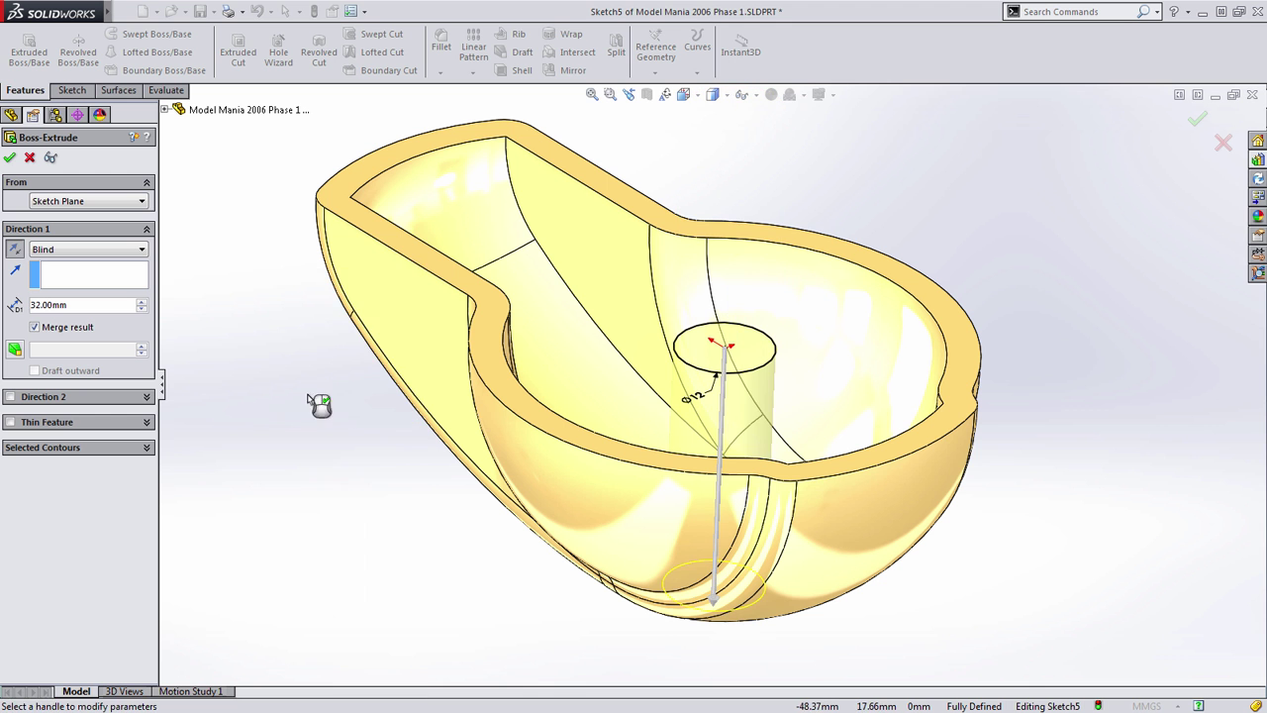
right_click(261, 208)
left_click(309, 416)
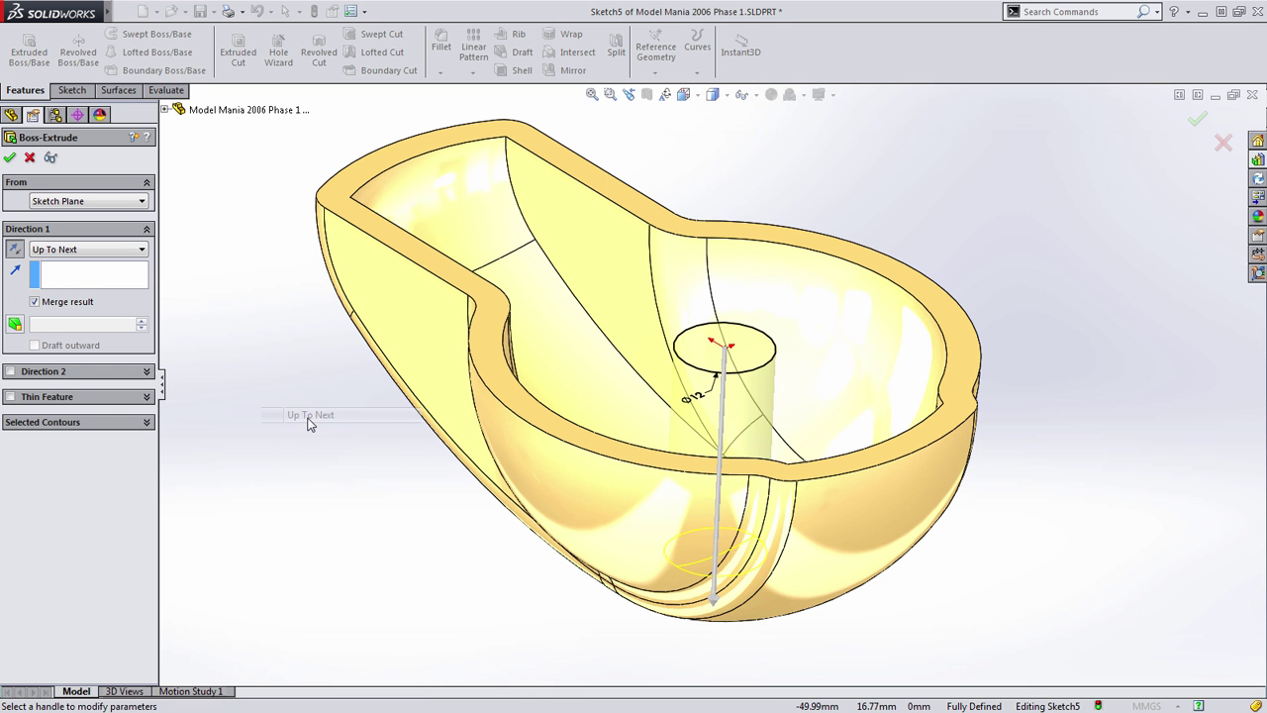
mouse_move(301, 398)
middle_mouse_down()
mouse_move(297, 327)
mouse_move(260, 294)
mouse_move(324, 323)
mouse_move(309, 453)
mouse_move(308, 351)
mouse_move(359, 297)
mouse_move(316, 320)
mouse_move(274, 385)
mouse_move(288, 396)
middle_mouse_up()
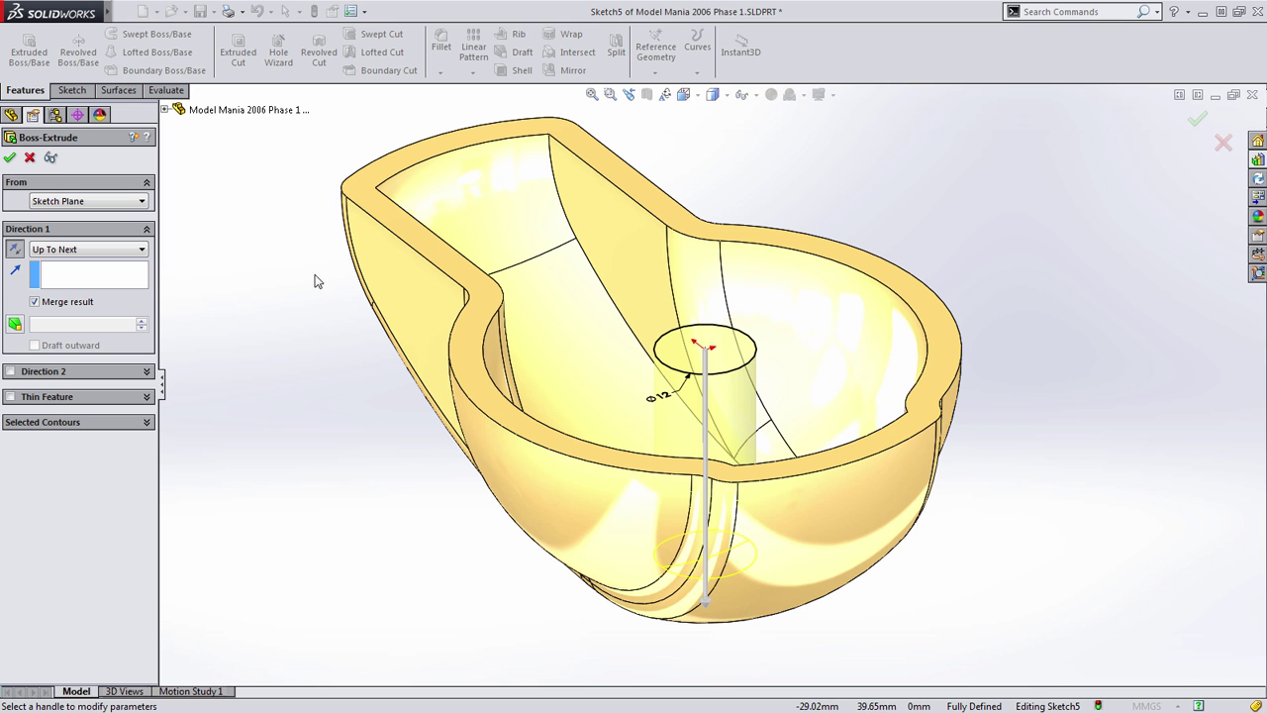
Step: Start the extrusion from a 4 mm offset, flipped so the boss starts lower
left_click(125, 206)
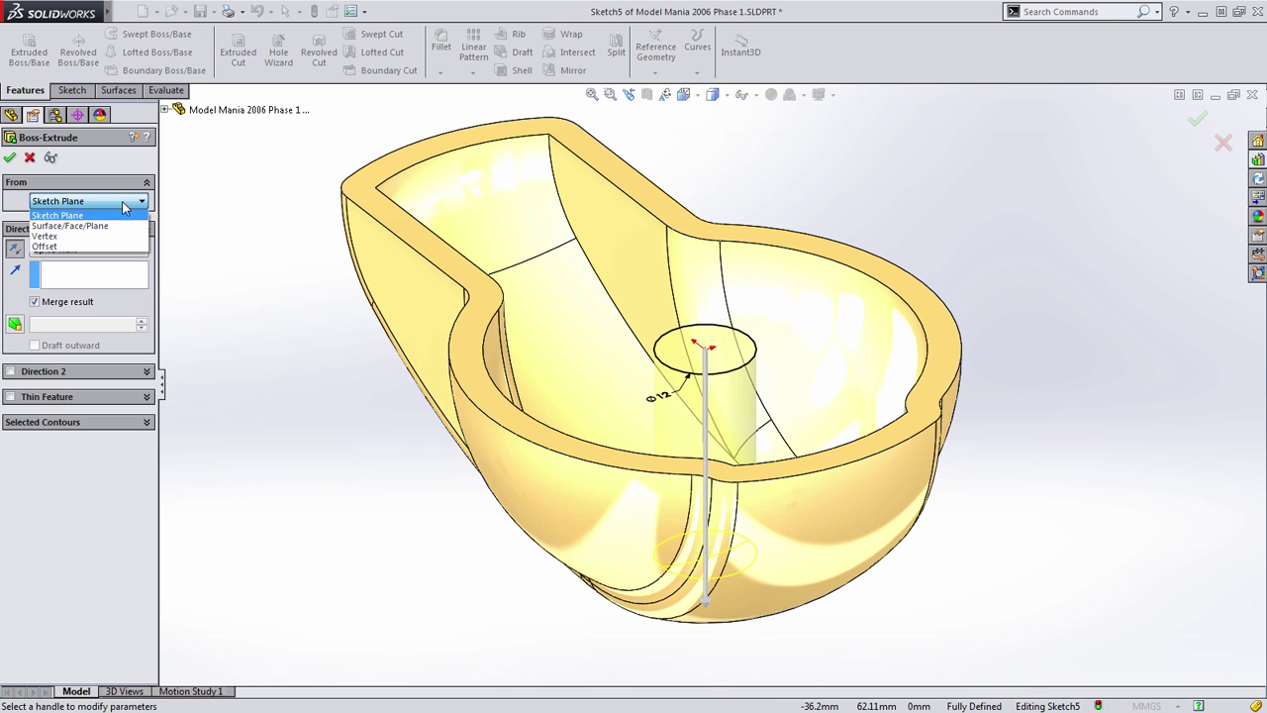
left_click(99, 247)
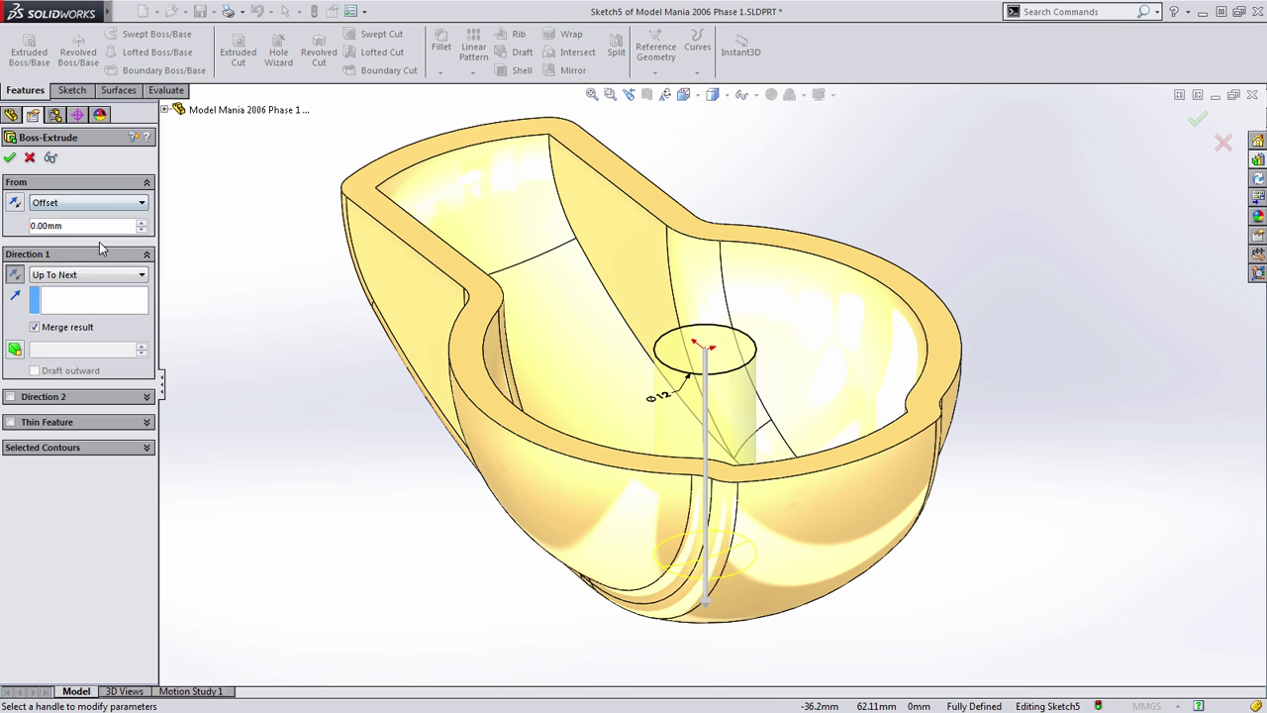
double_click(107, 222)
type("4")
key("Return")
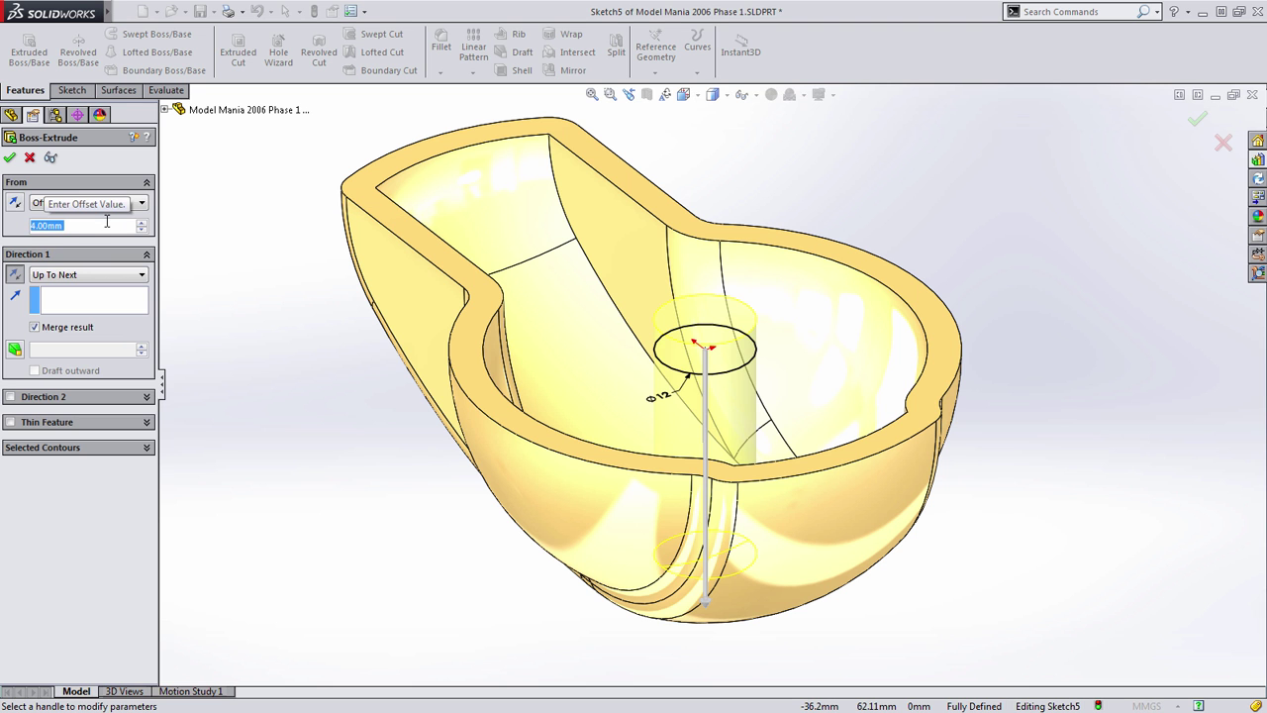
left_click(16, 206)
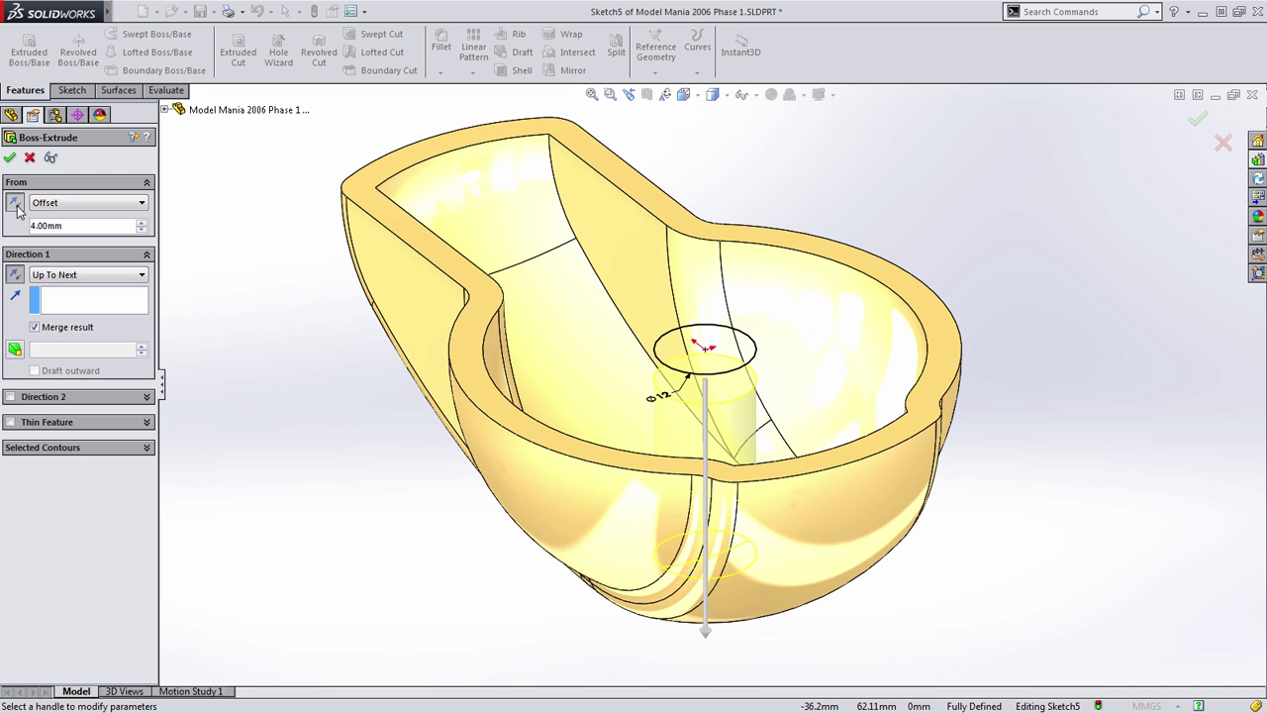
middle_click_drag(387, 405, 399, 511)
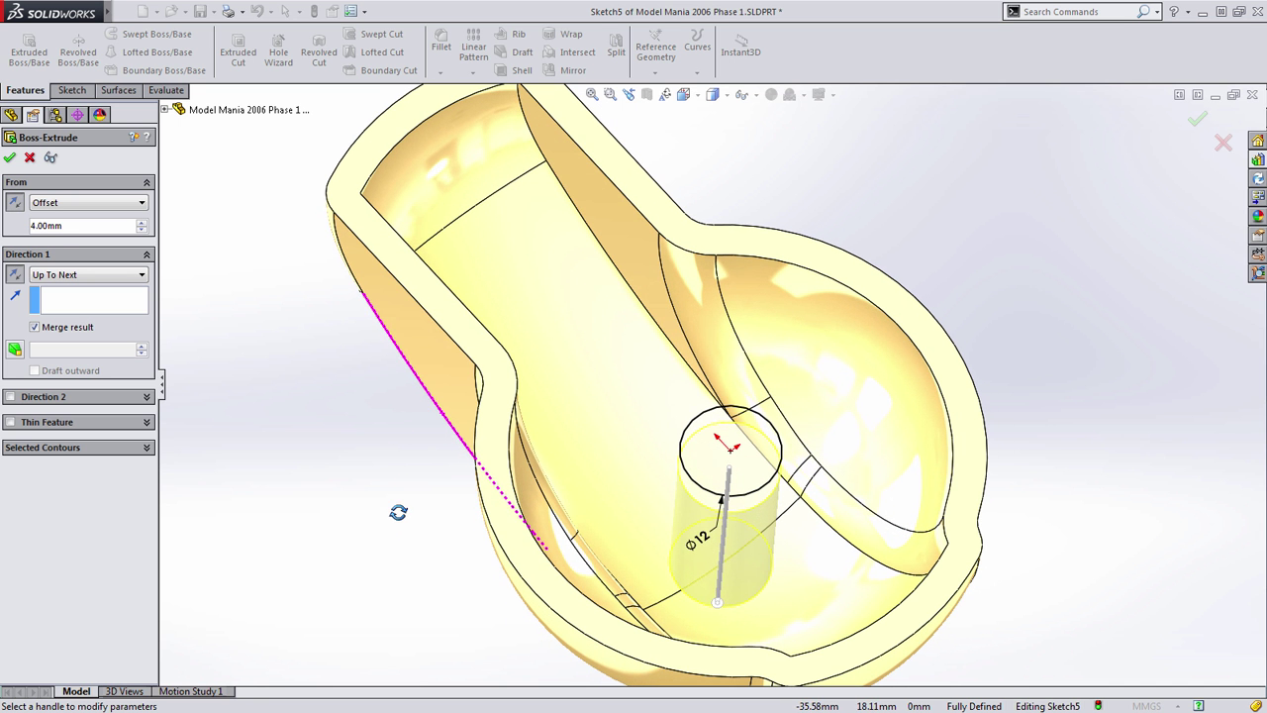
Step: Make the boss a 4 mm thin feature and create Extrude-Thin1
left_click(11, 424)
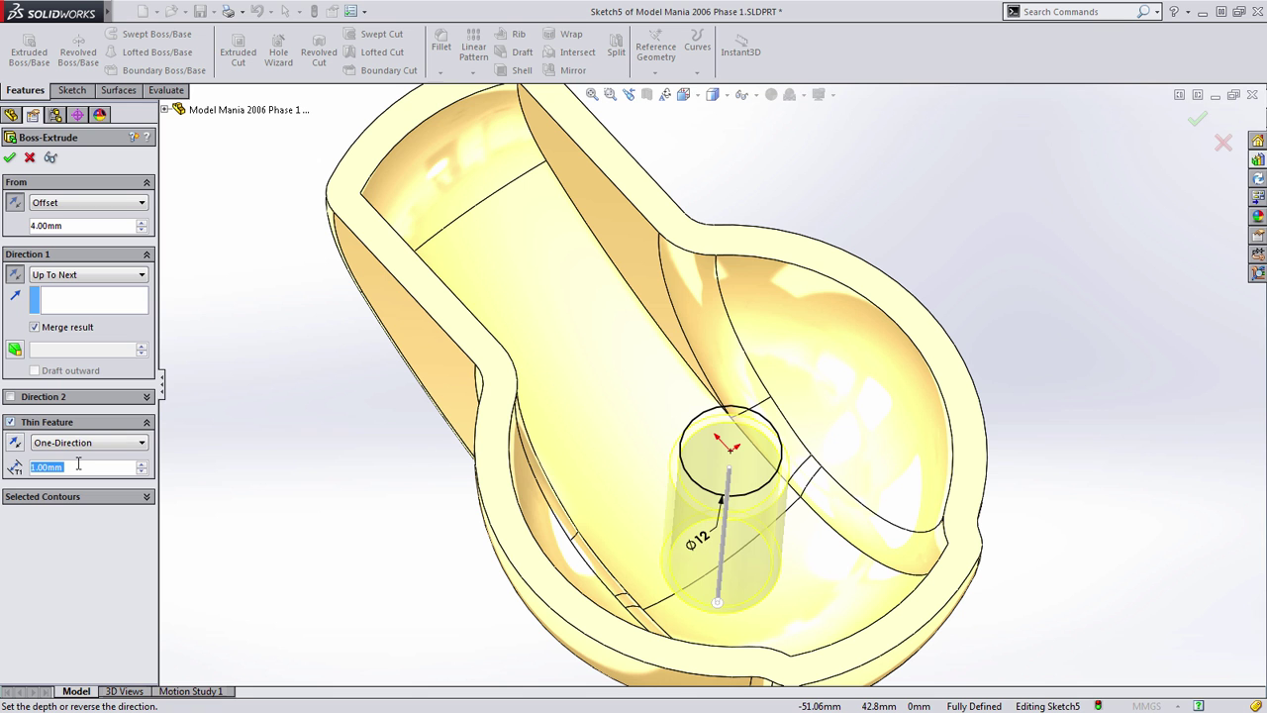
type("4")
key("Return")
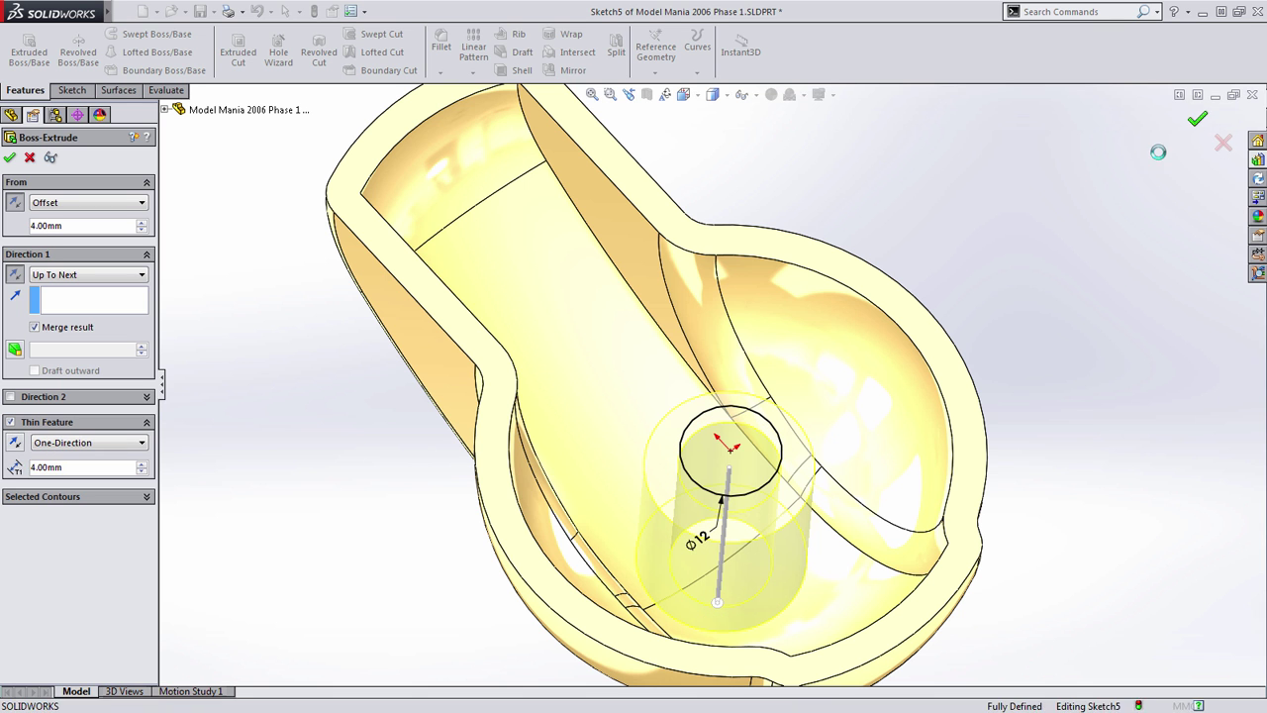
left_click(1197, 119)
left_click(778, 456)
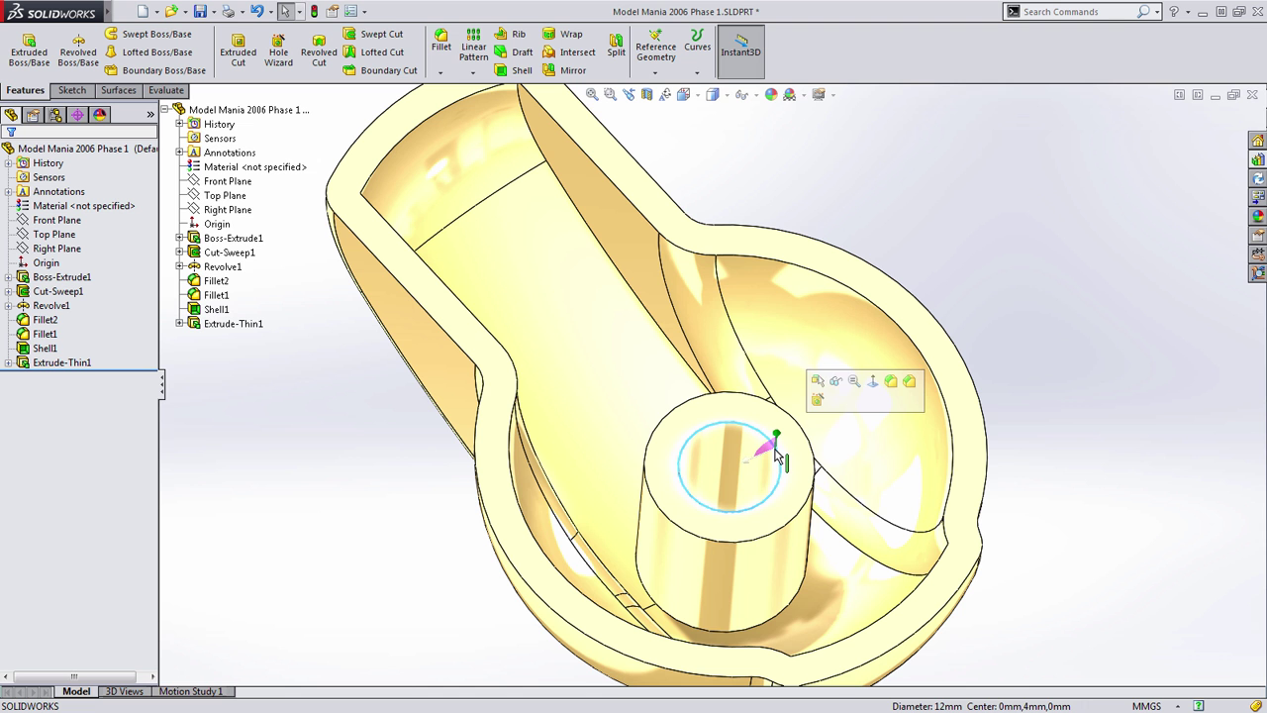
Step: On the boss top face, sketch a vertical line from the boss ring down to the wall
left_click(985, 393)
key("f")
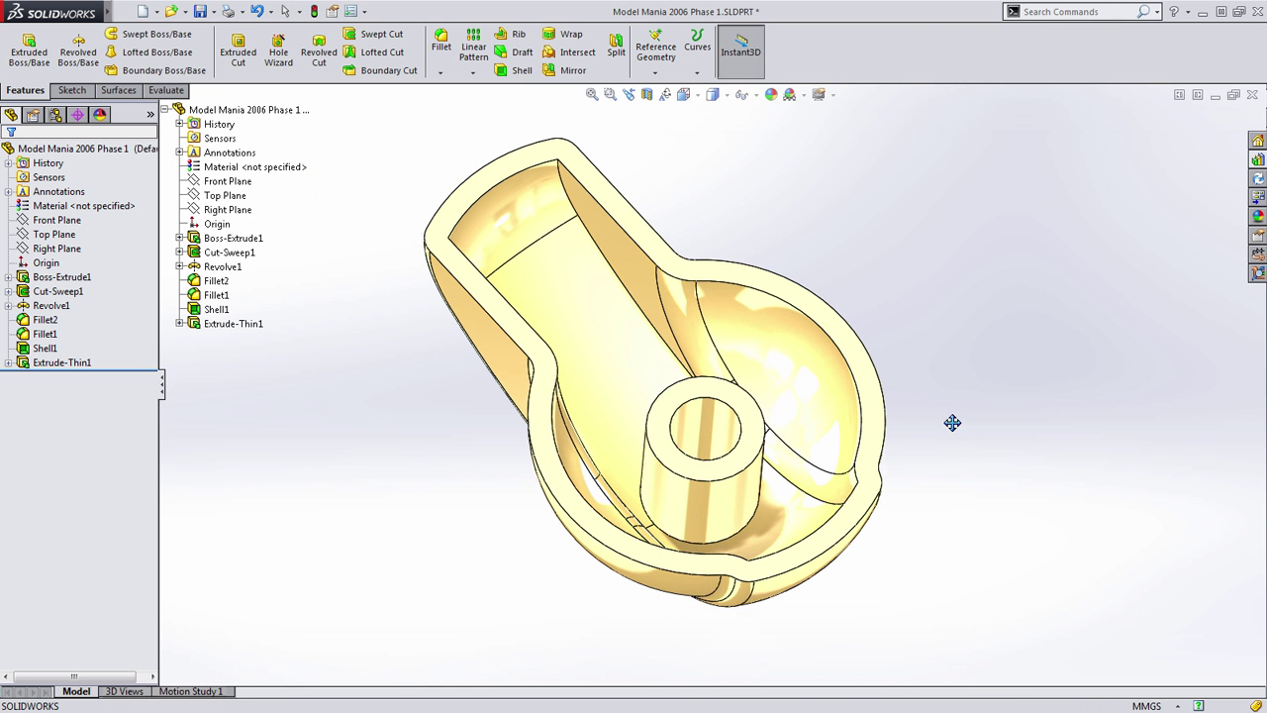
left_click(765, 405)
left_click(895, 380)
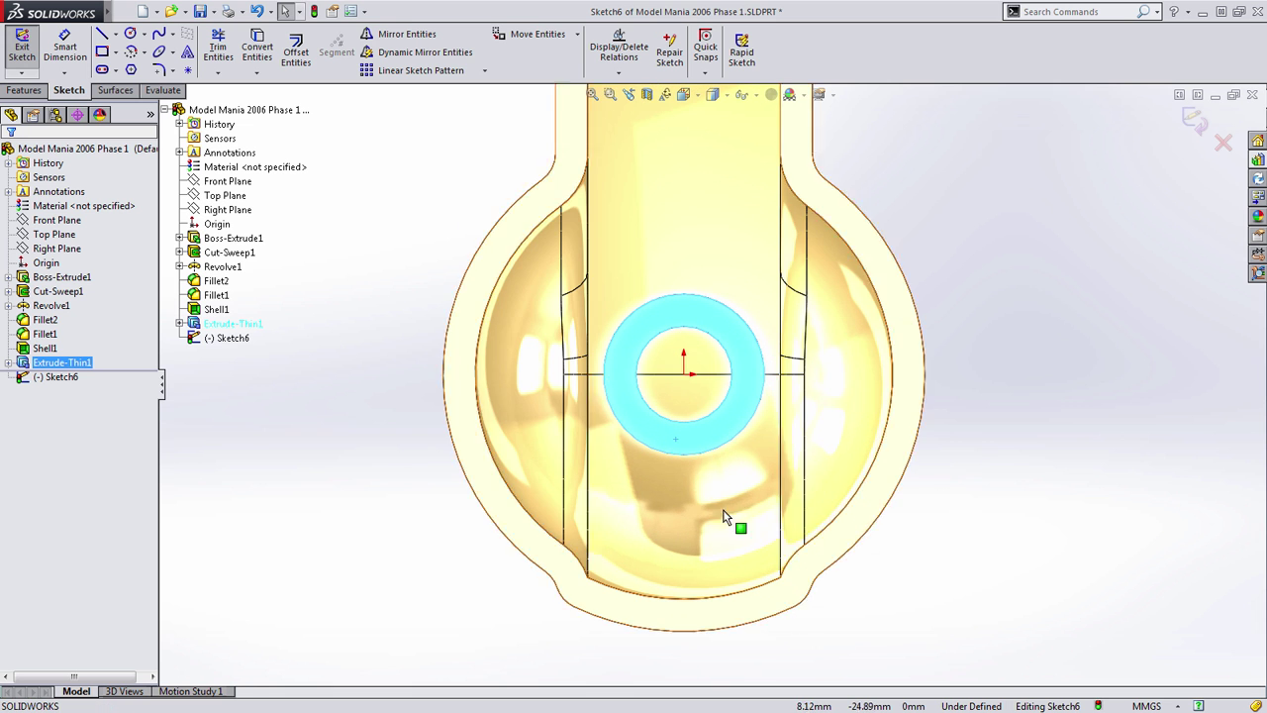
key("s")
left_click(781, 481)
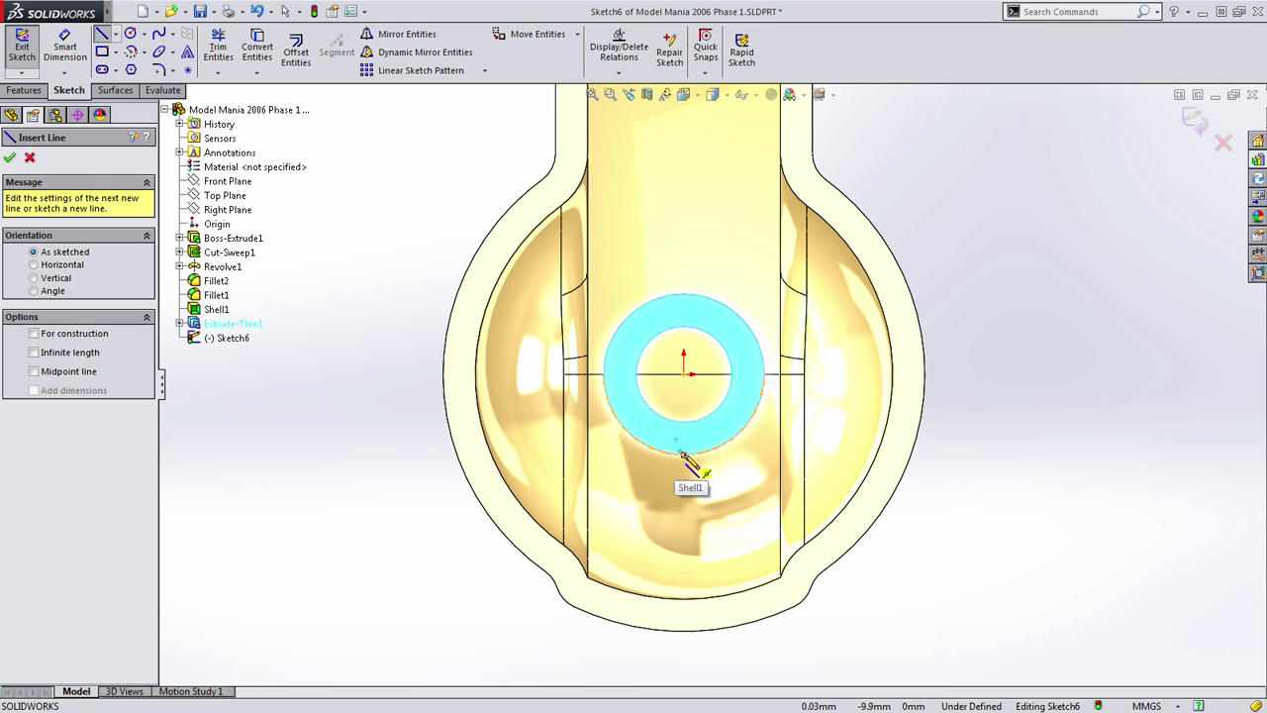
left_click(683, 453)
left_click(683, 559)
key("Escape")
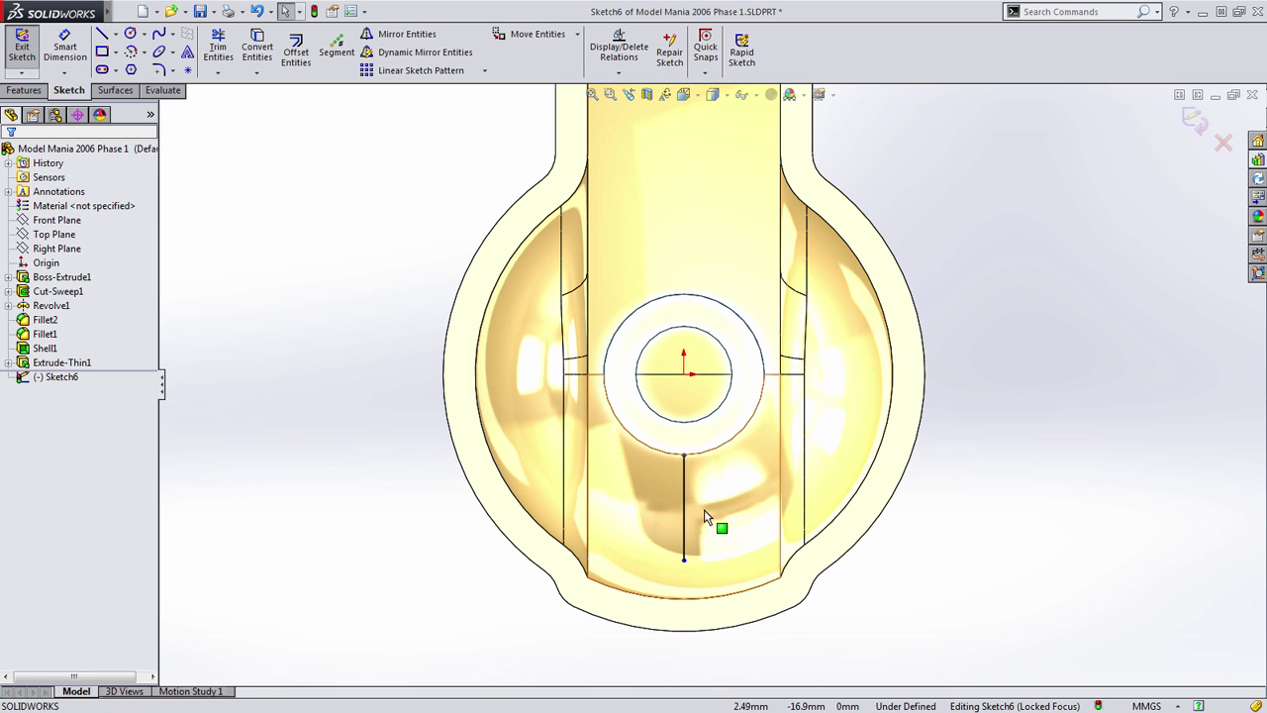
Step: Circularly pattern the line into 3 evenly spaced copies
left_click(683, 512)
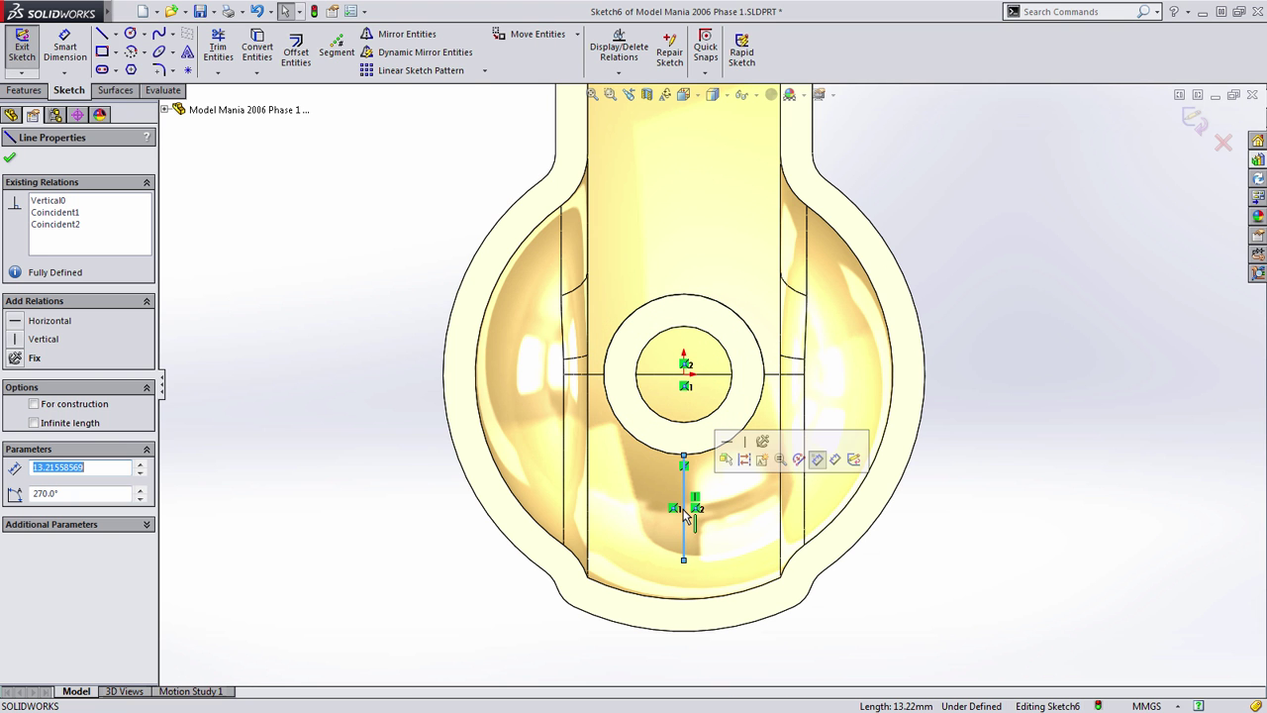
left_click(484, 70)
left_click(460, 103)
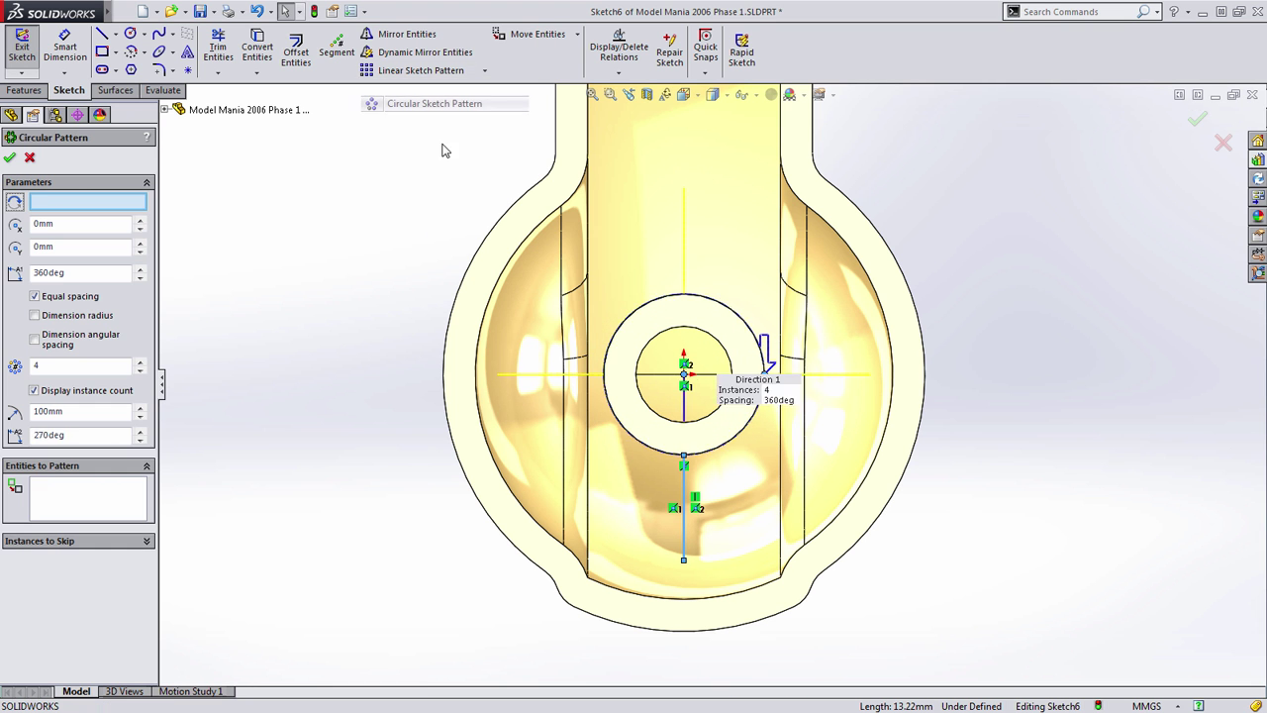
key("Return")
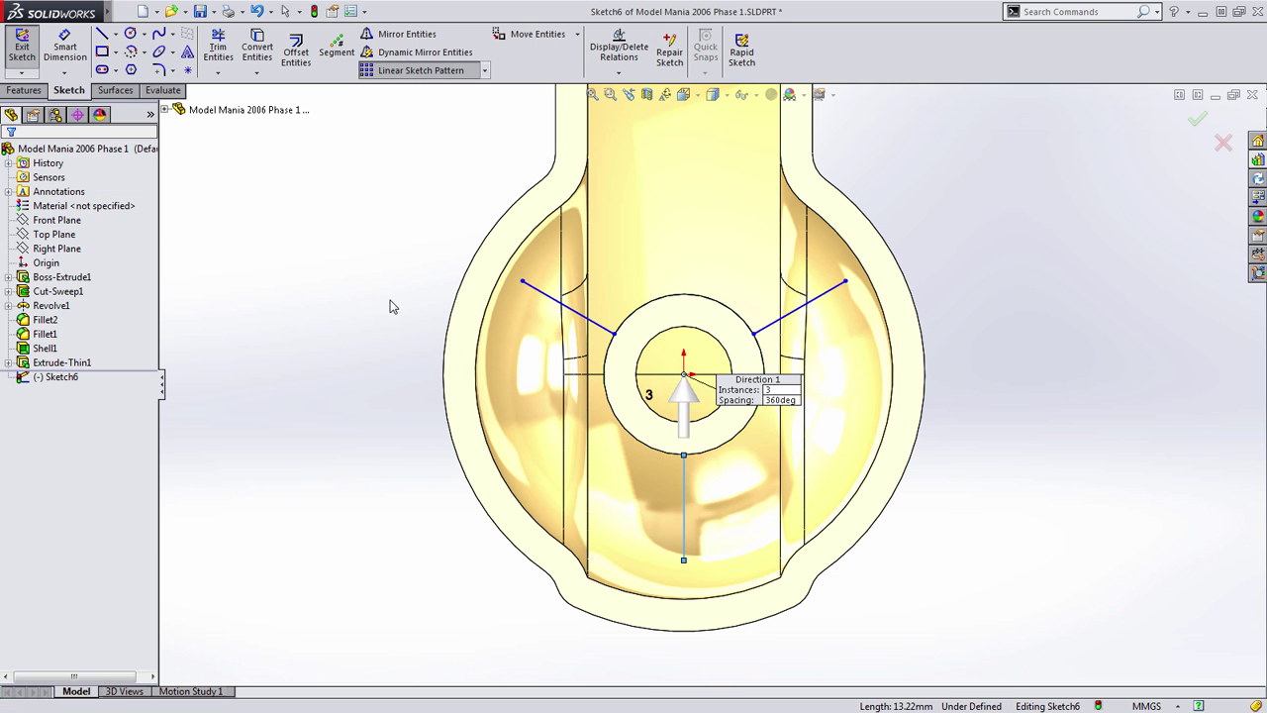
left_click(683, 375)
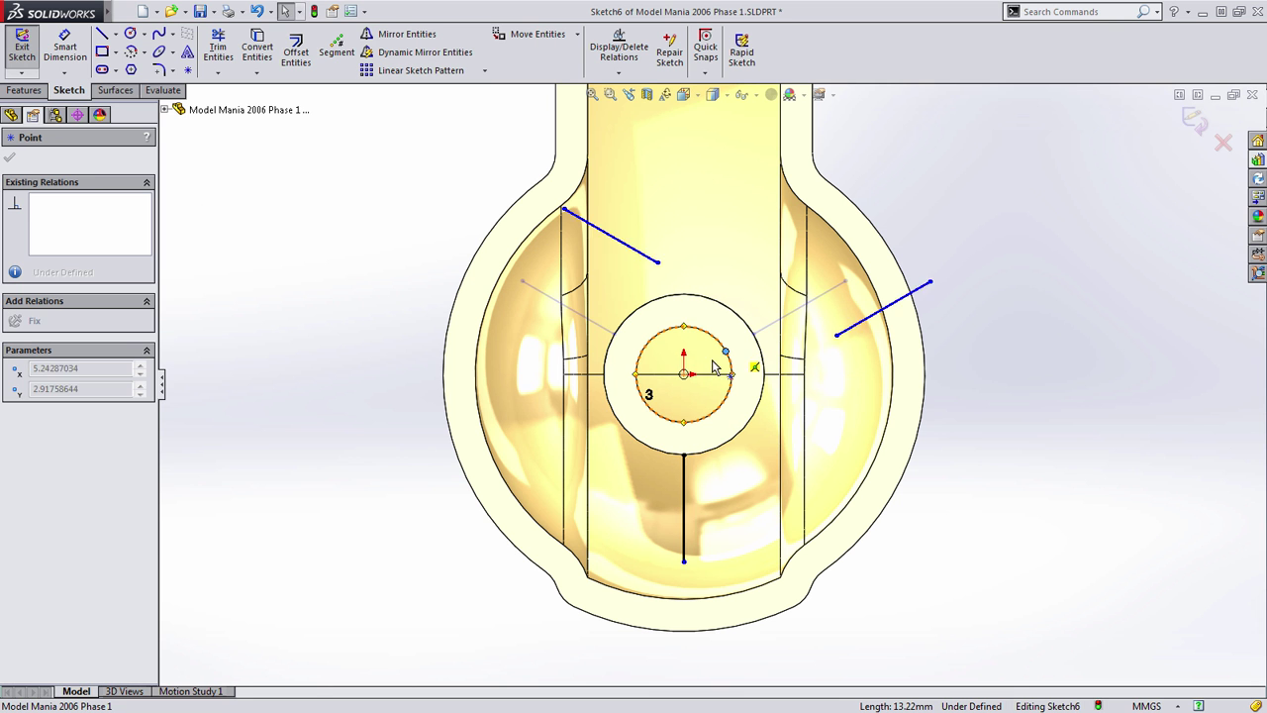
left_click(974, 404)
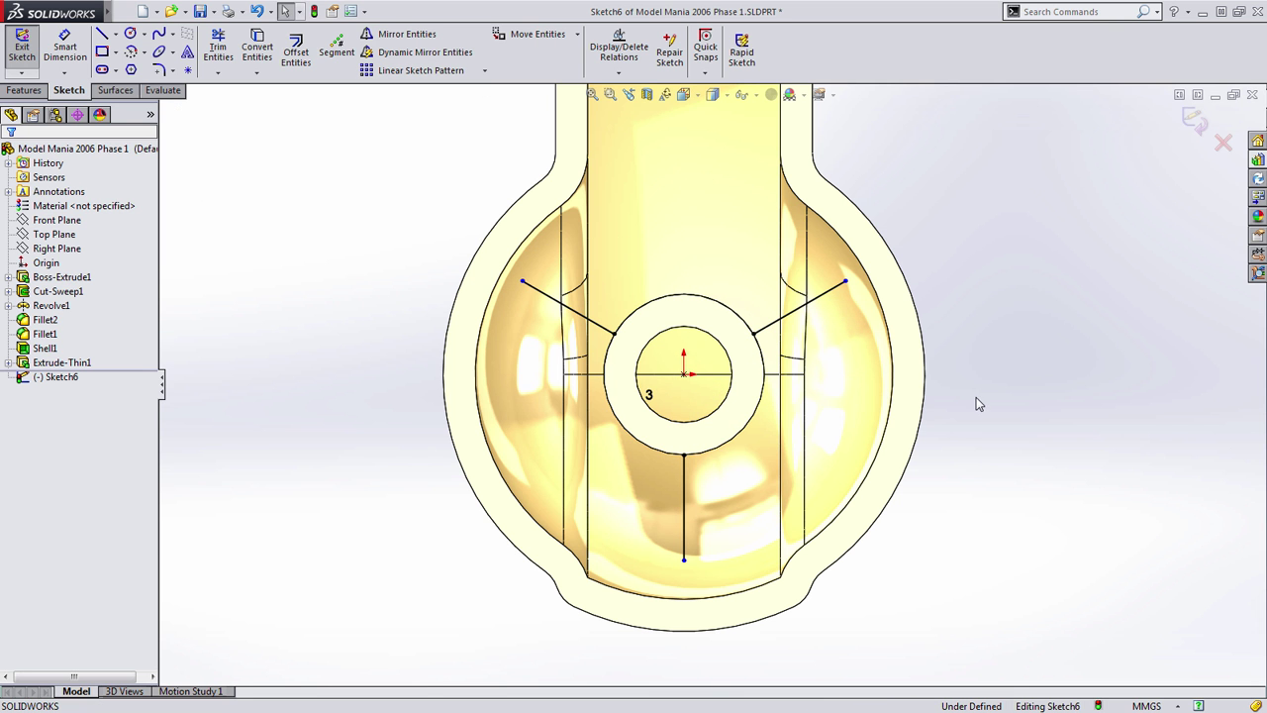
left_click(24, 90)
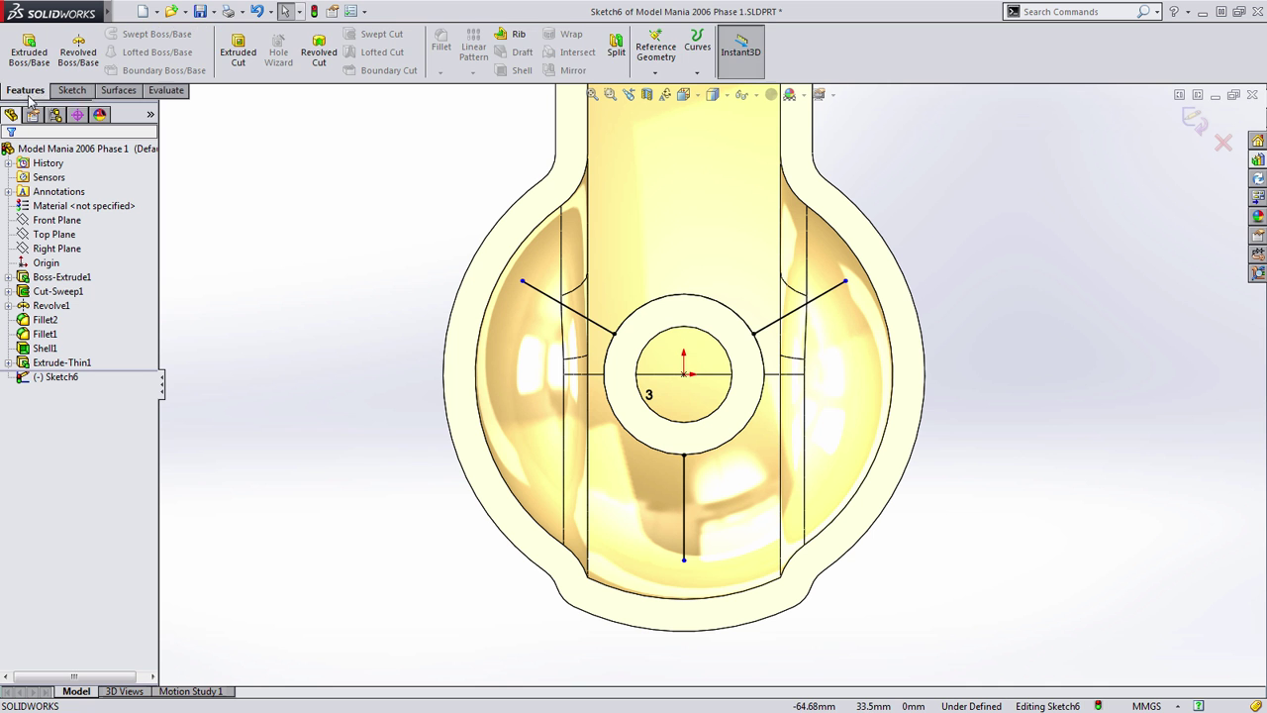
Step: Create Rib2 from the three lines with 4.00 mm thickness and 1.0° draft
left_click(516, 35)
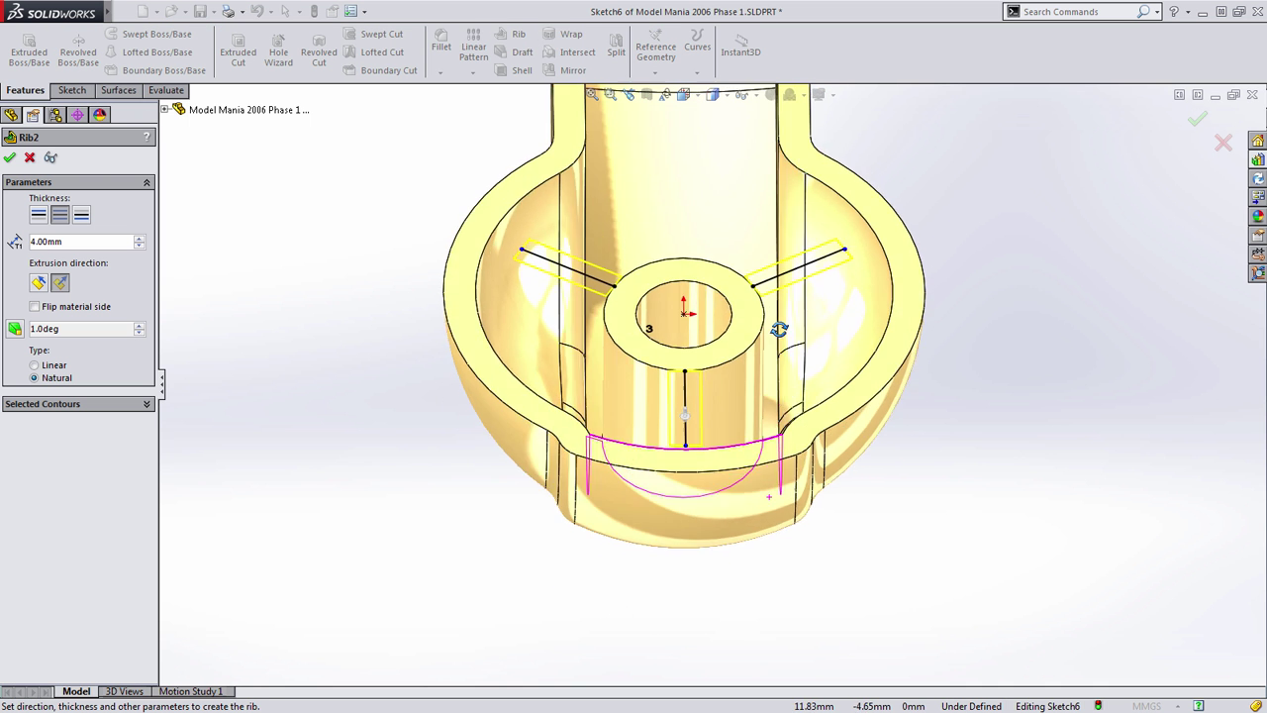
left_click(1196, 118)
middle_click_drag(1015, 234, 1112, 436)
scroll(1007, 386, "up", 3)
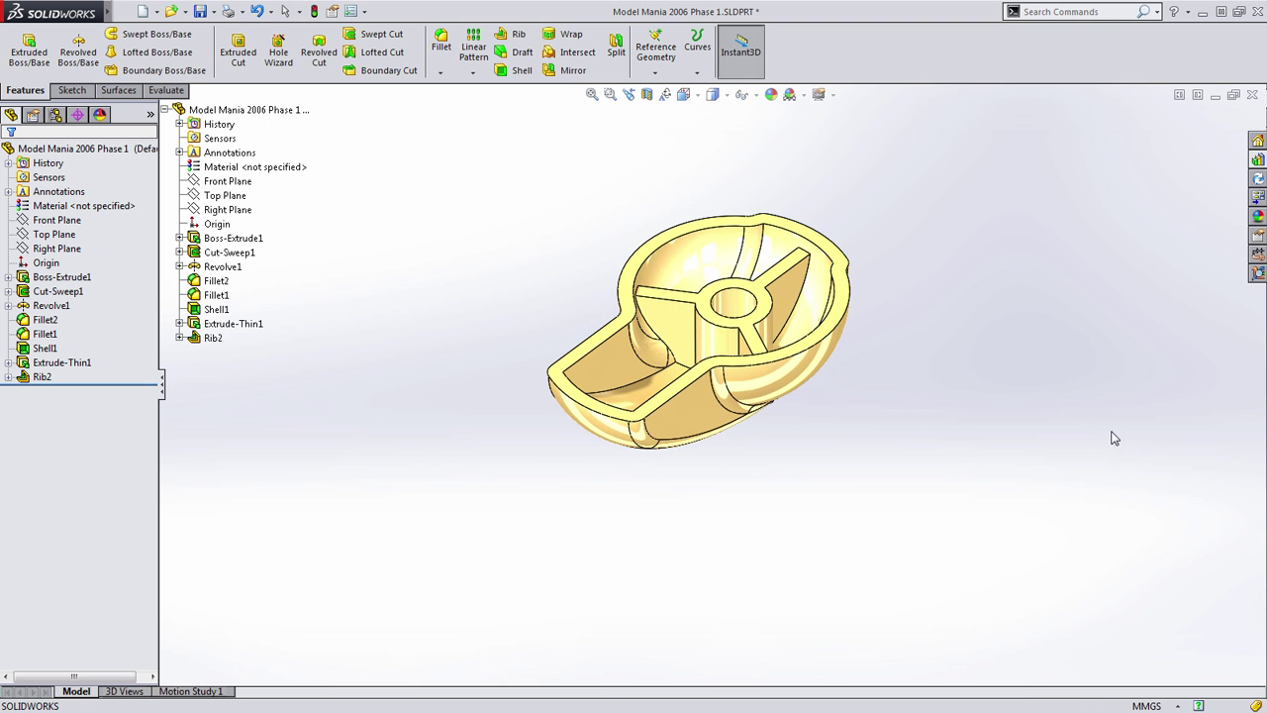
scroll(930, 277, "down", 3)
middle_click_drag(931, 277, 922, 488, "ctrl")
scroll(922, 488, "down", 3)
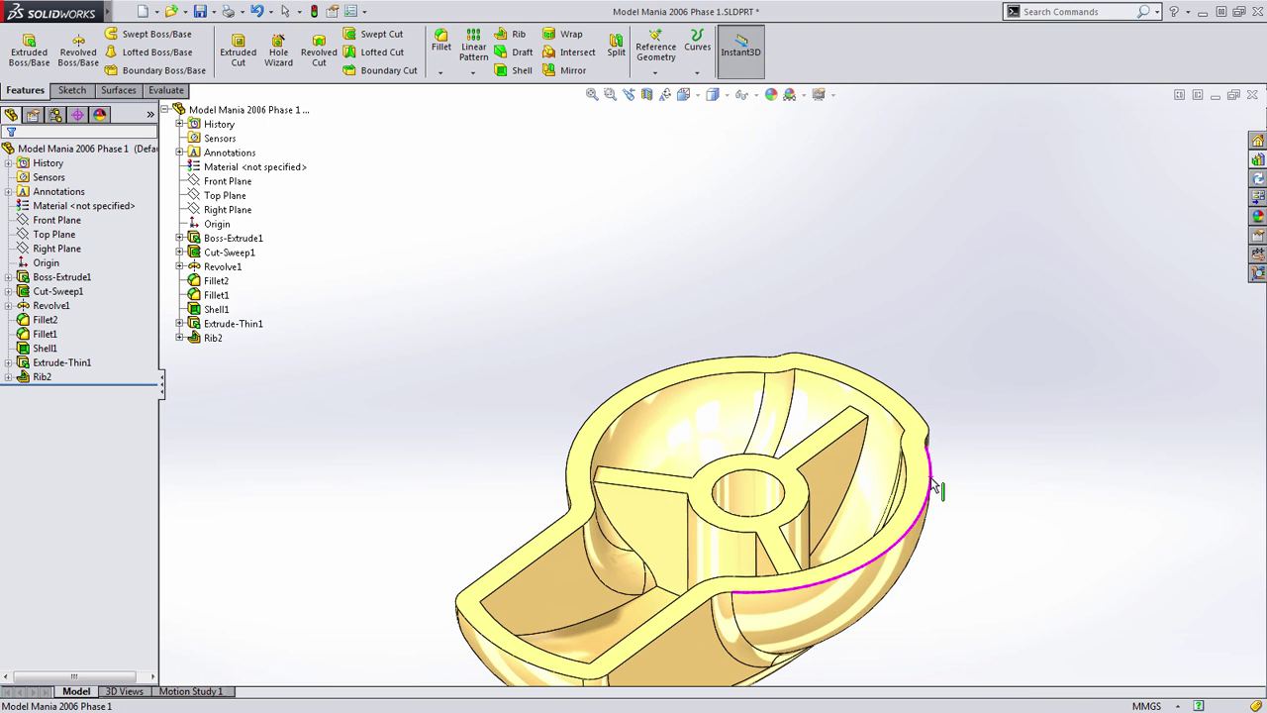
scroll(947, 466, "up", 3)
middle_click_drag(947, 393, 947, 467, "ctrl")
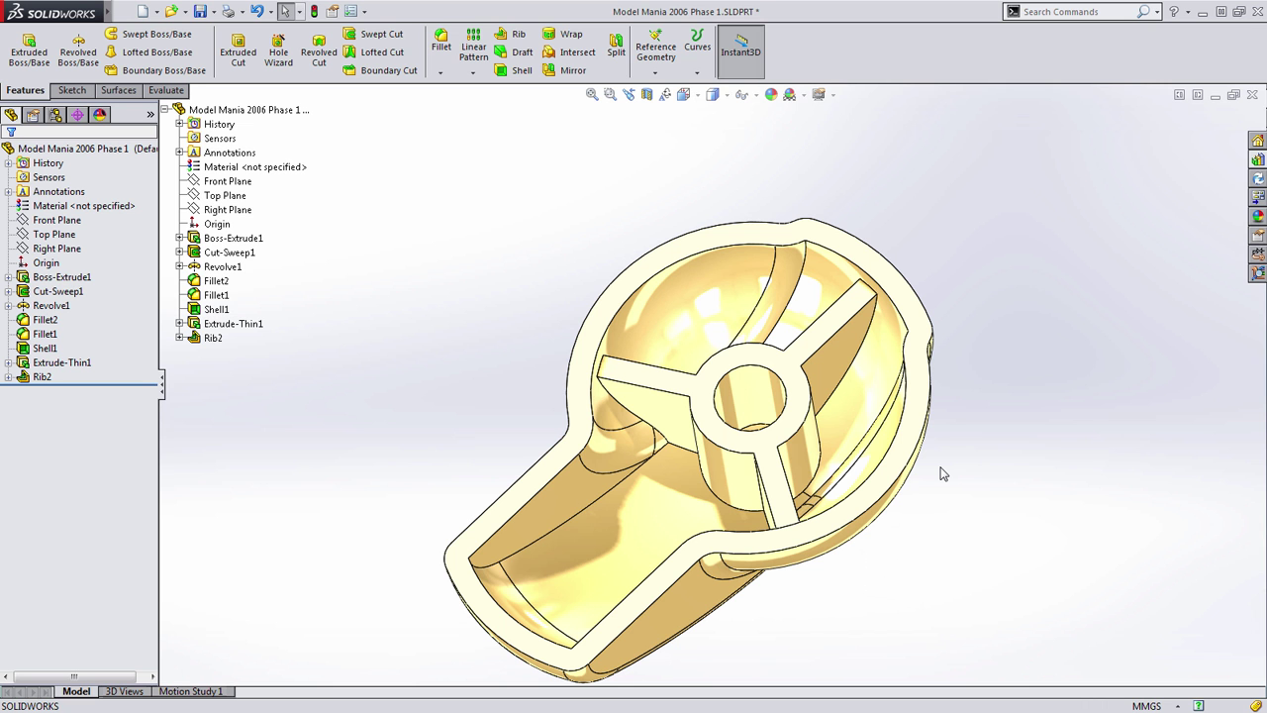
Step: Start a 1 mm fillet, pick interior faces and a hub edge, then clear them
left_click(440, 45)
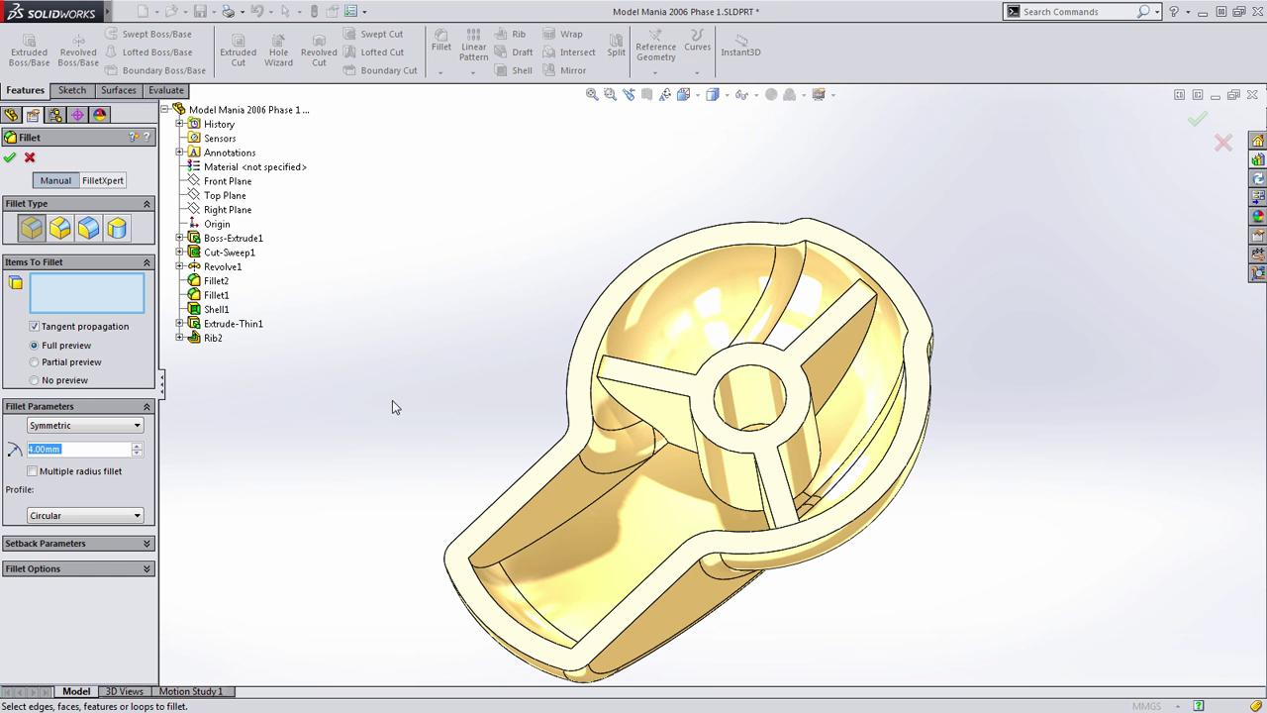
type("1")
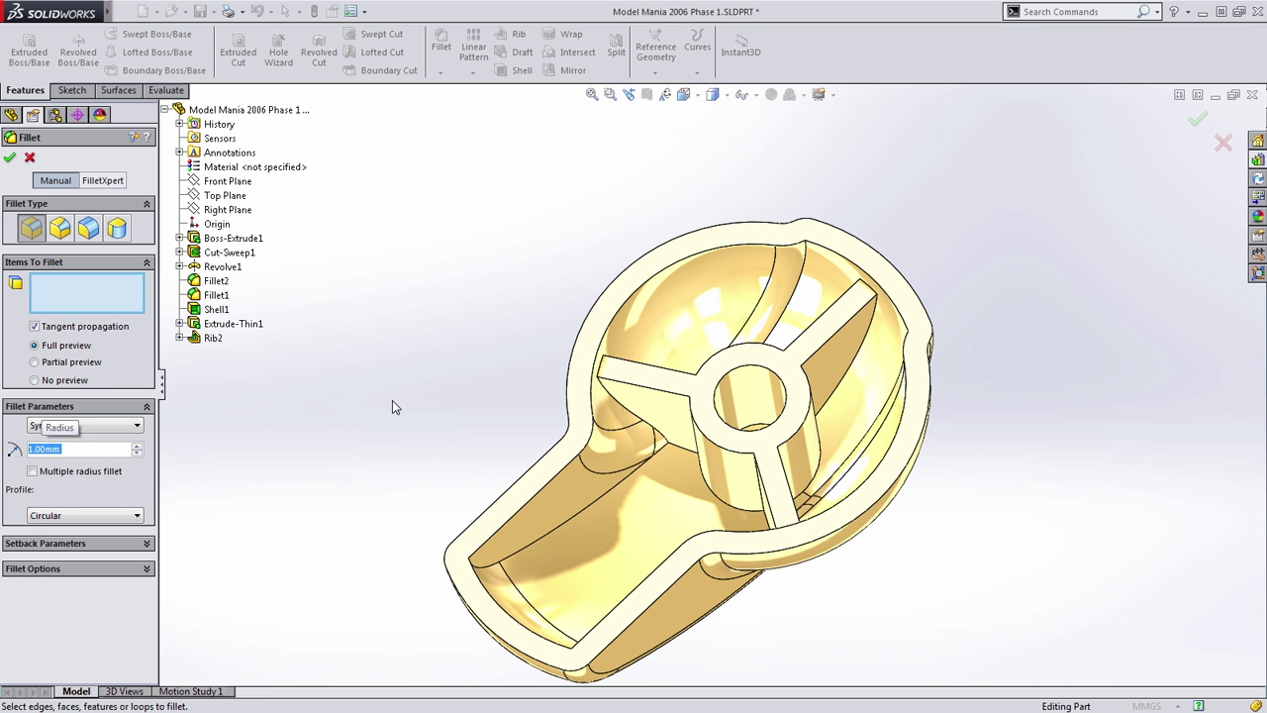
left_click(606, 546)
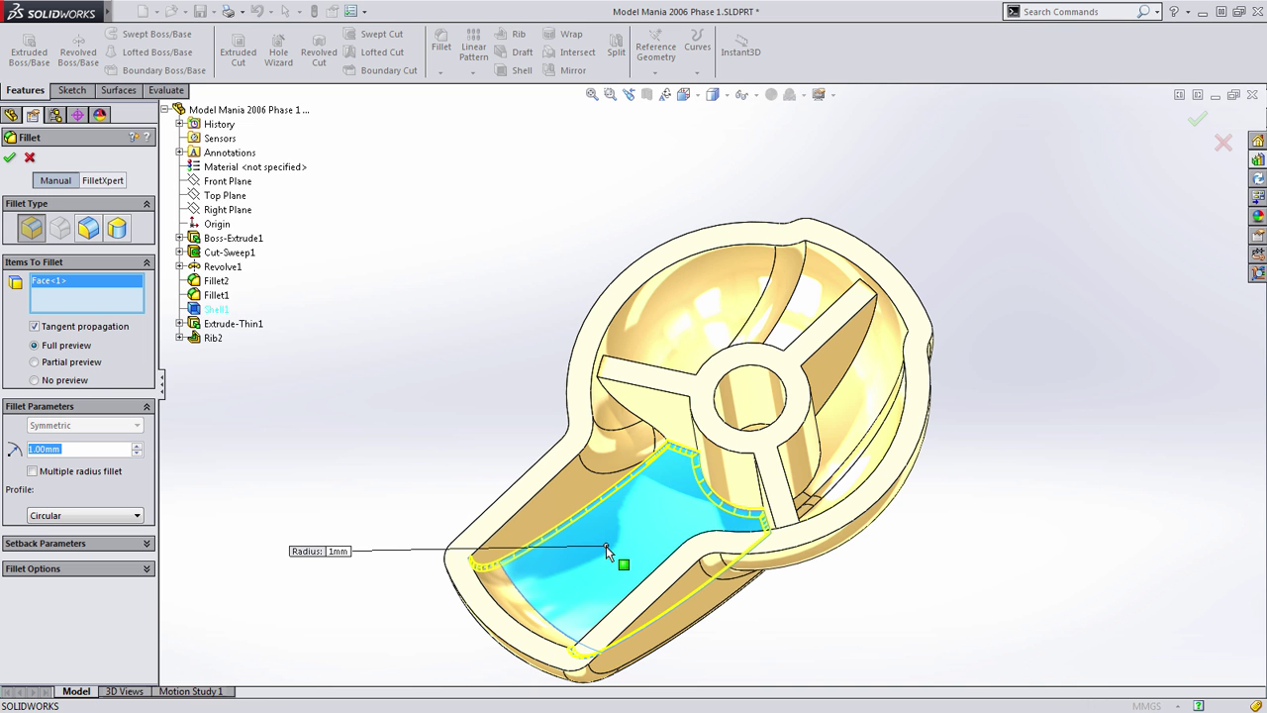
left_click(864, 399)
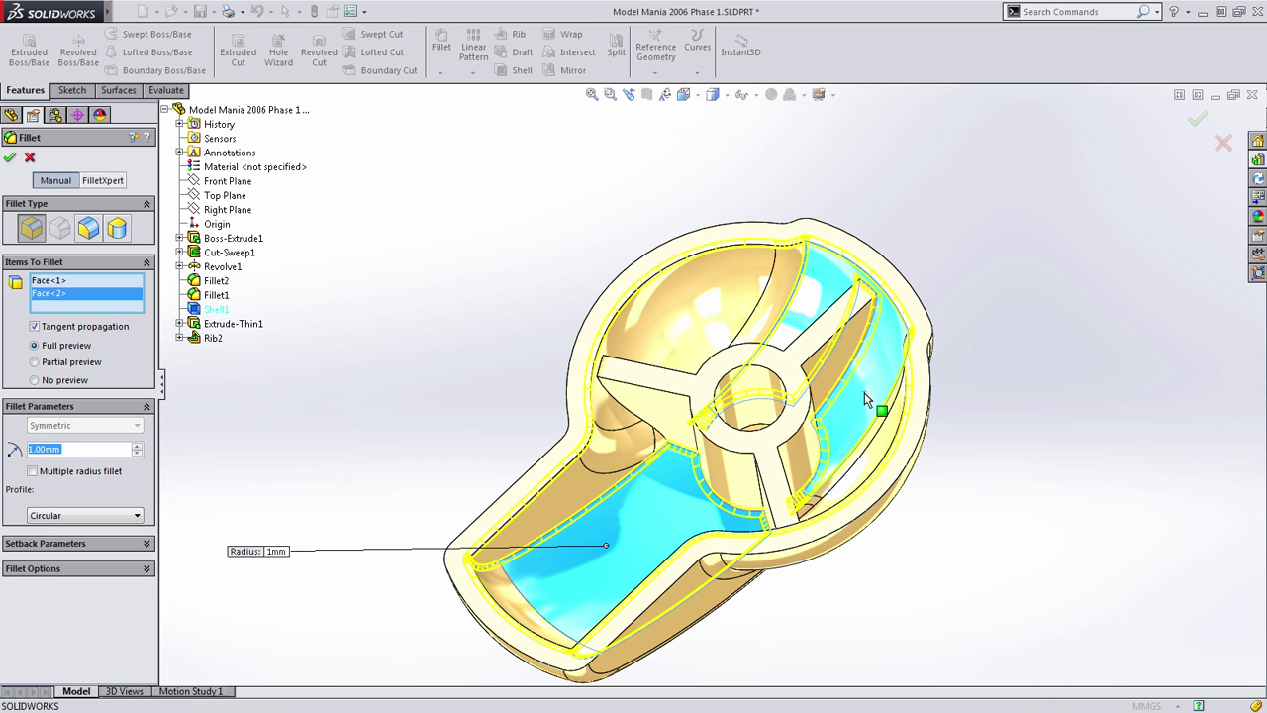
left_click(752, 483)
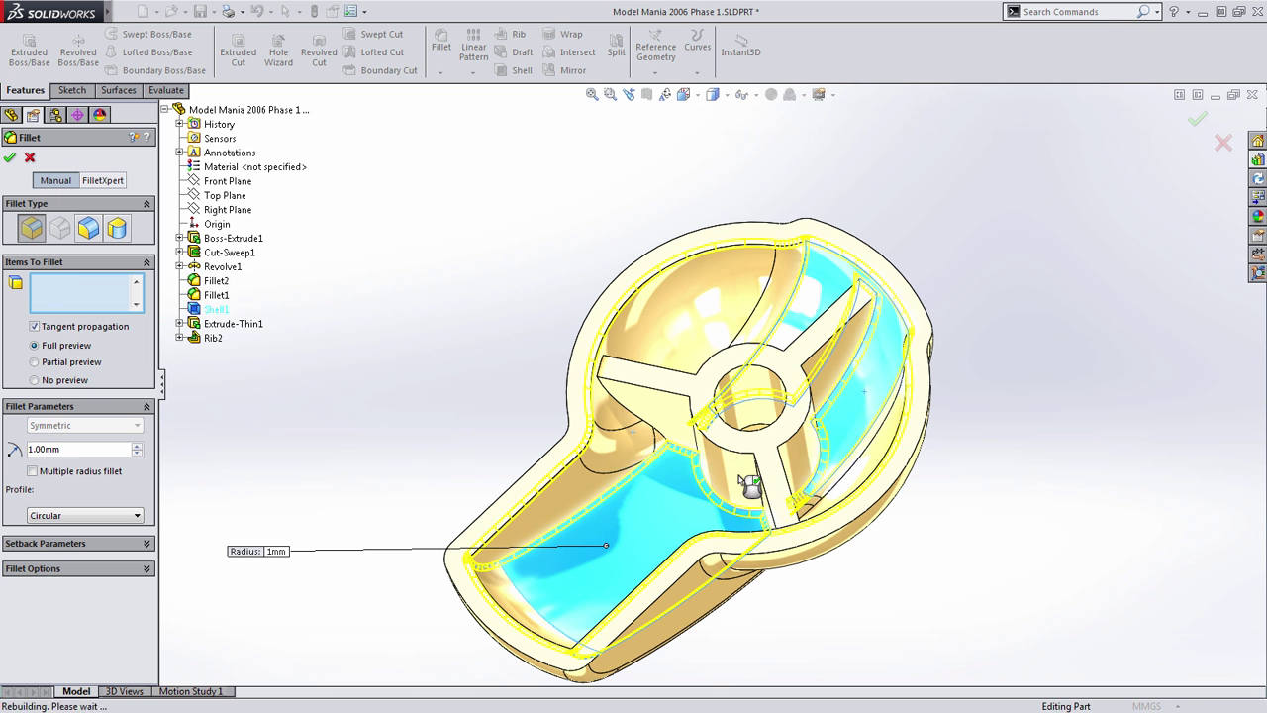
left_click(738, 485)
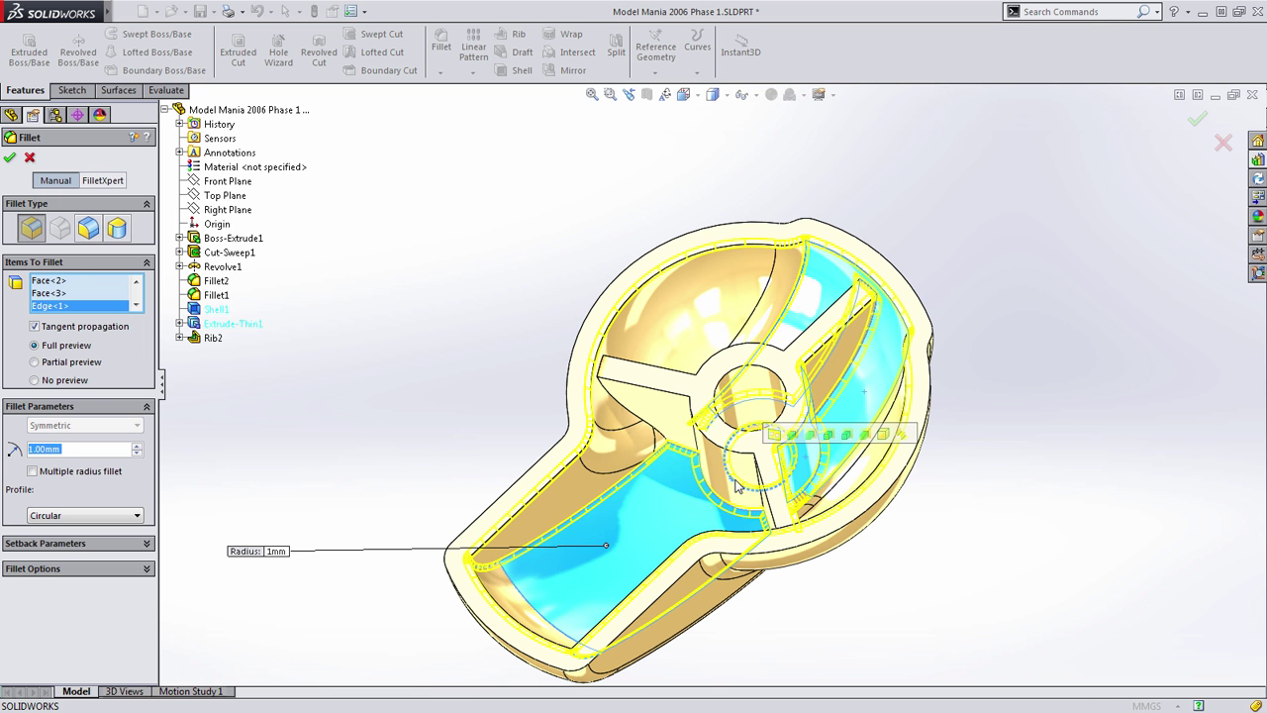
right_click(82, 289)
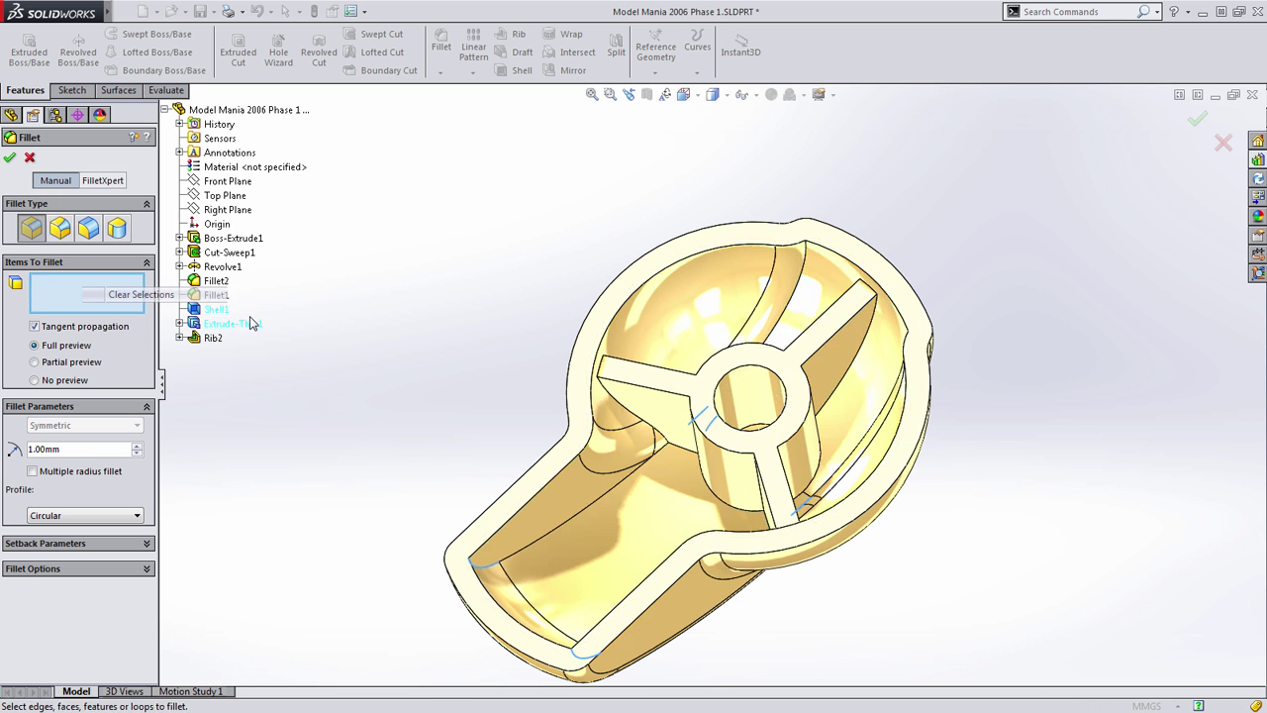
left_click(139, 294)
middle_click_drag(465, 341, 483, 349)
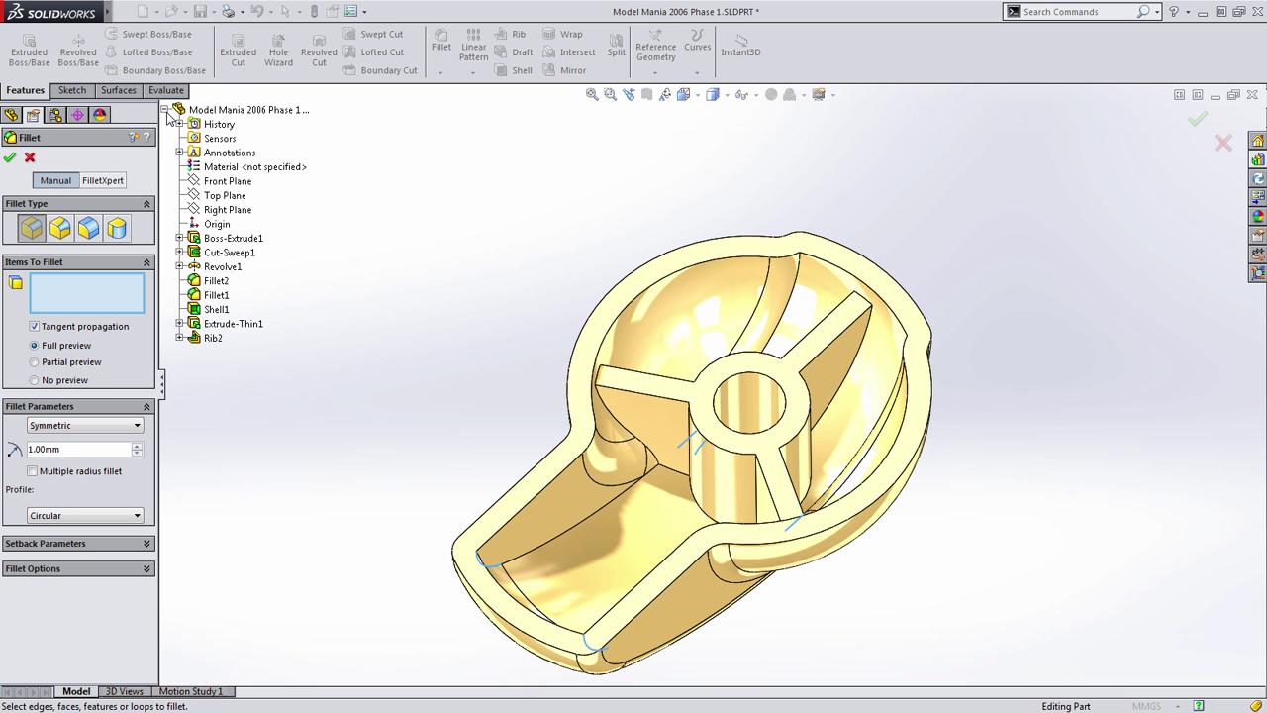
Step: Fillet all edges of Shell1 and Rib2 at 1 mm to create Fillet3
left_click(216, 309)
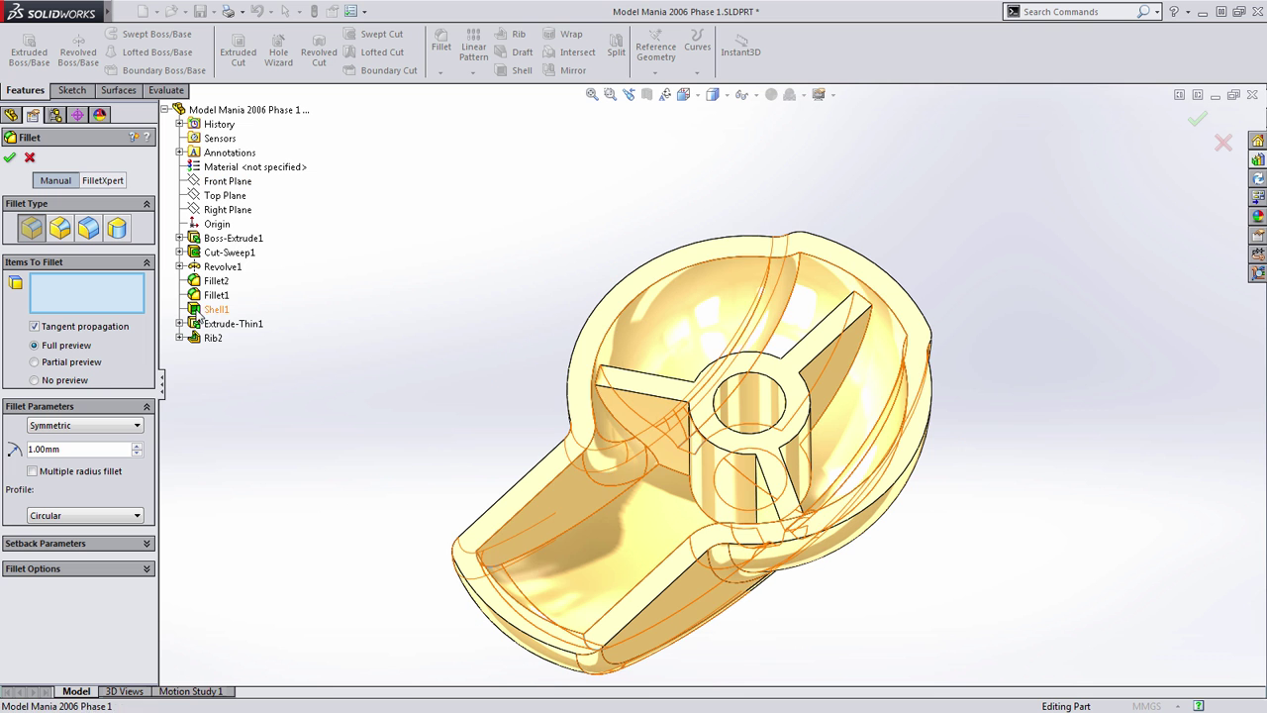
left_click(215, 309)
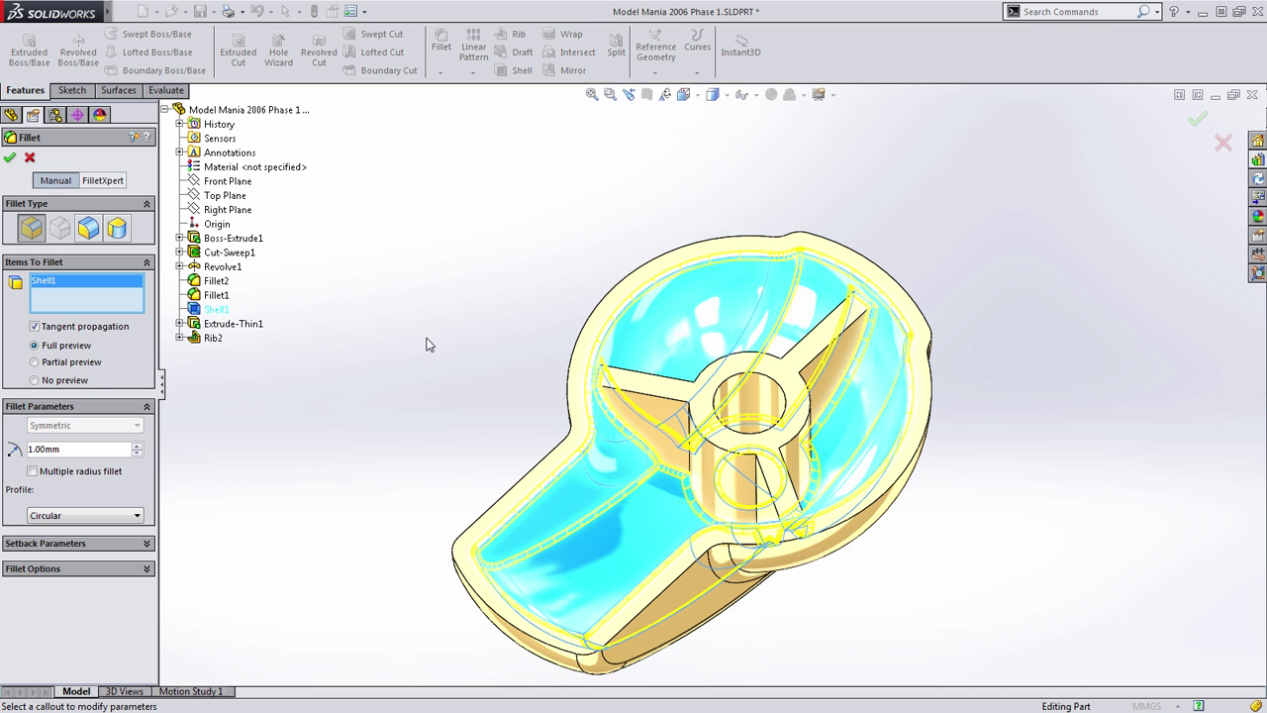
mouse_move(460, 352)
middle_mouse_down()
mouse_move(455, 446)
mouse_move(456, 346)
middle_mouse_up()
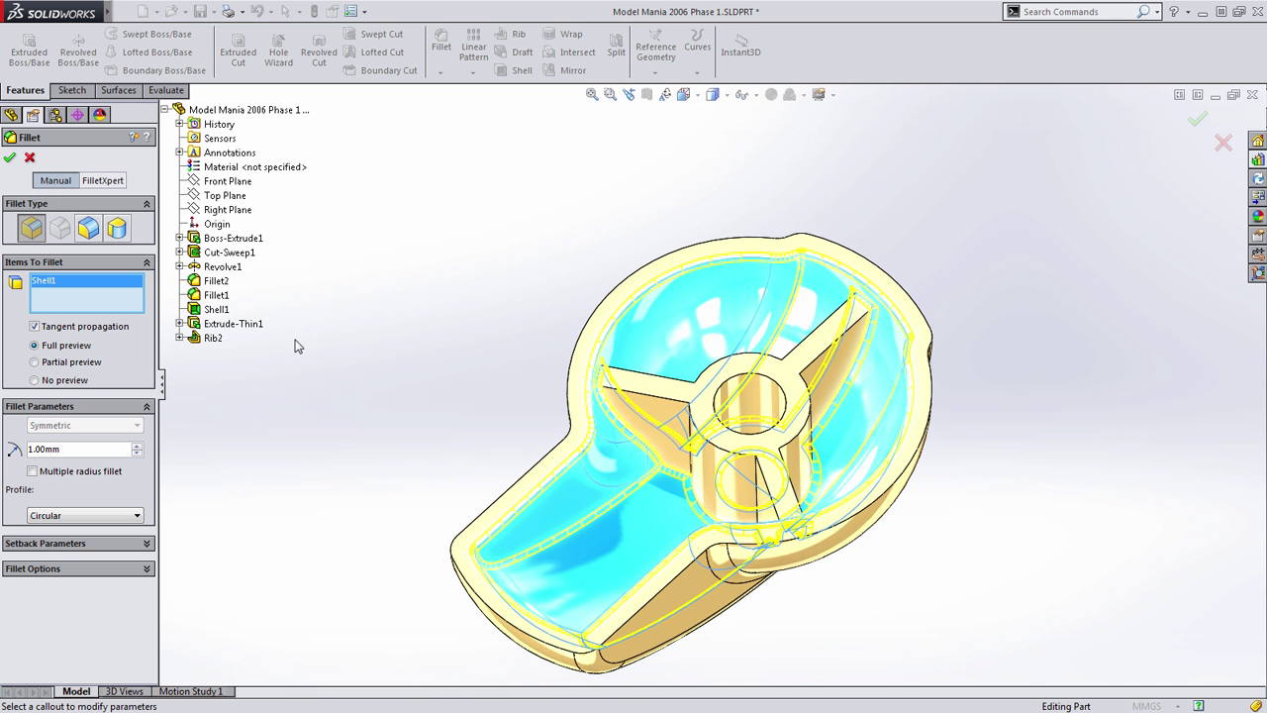
left_click(212, 337)
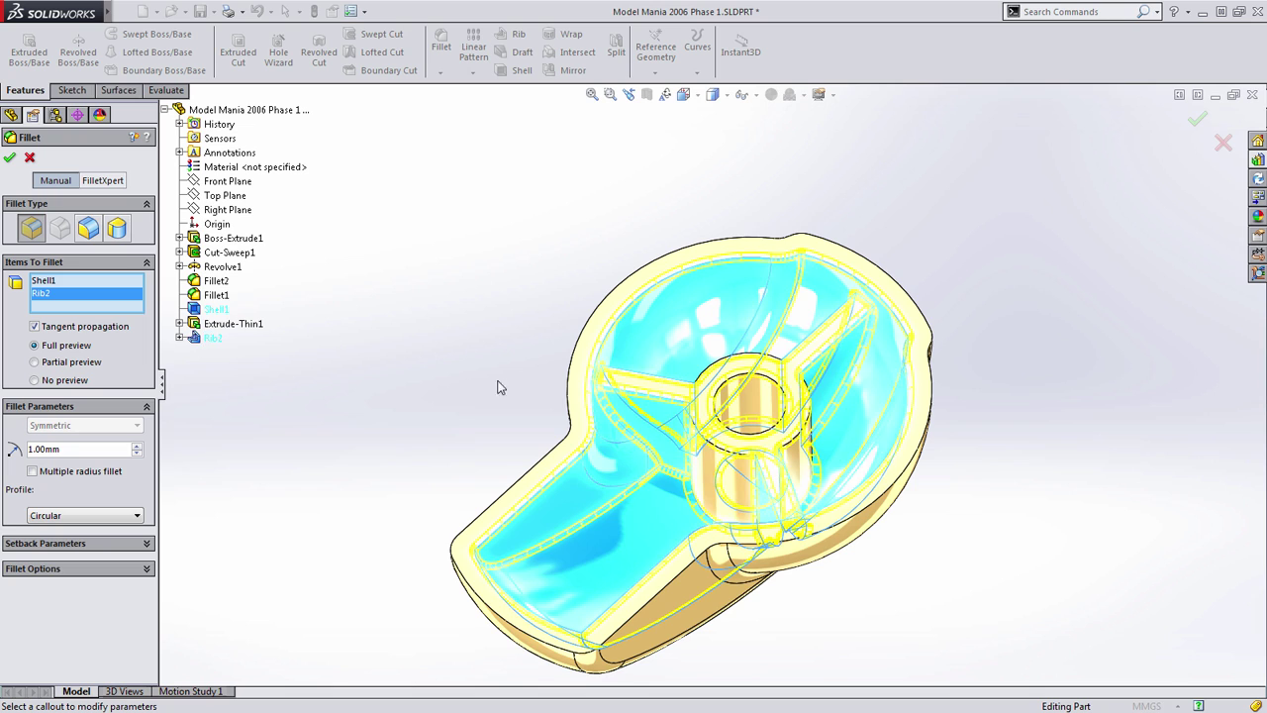
middle_click_drag(501, 385, 428, 369)
key("Return")
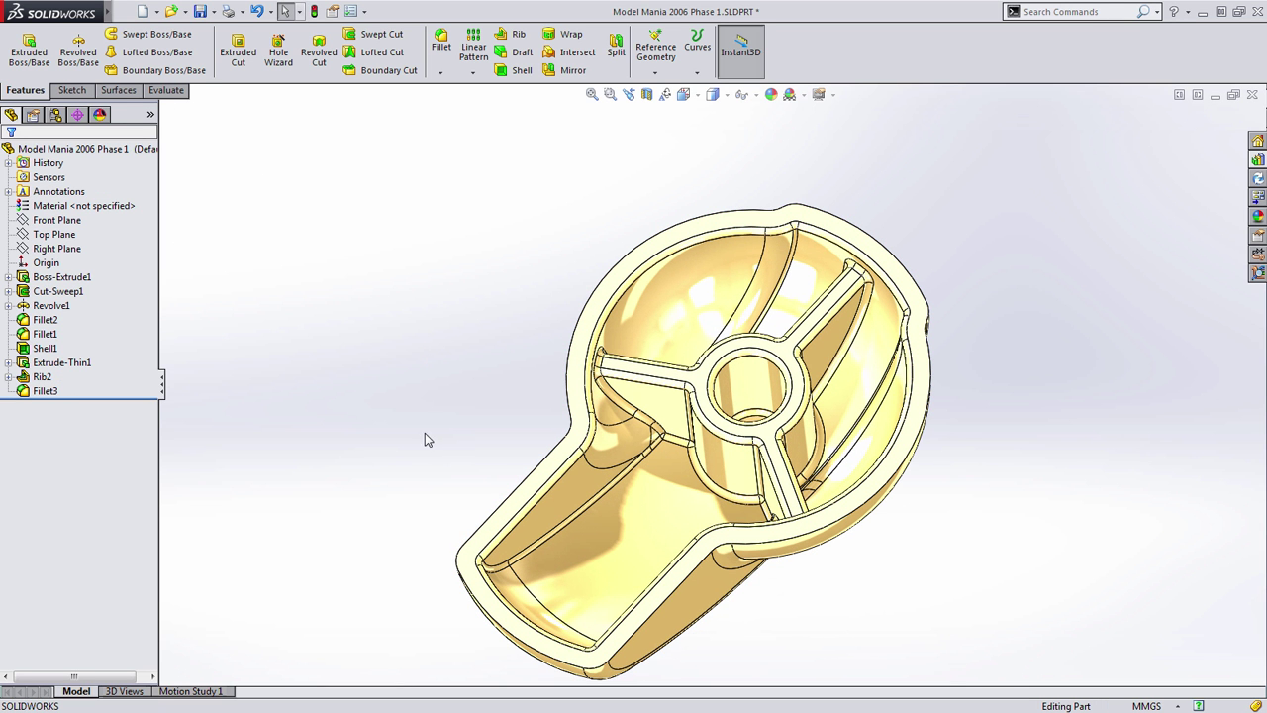
Step: Zoom out, show the part in isometric view, and save it
middle_click_drag(438, 387, 446, 420, "shift")
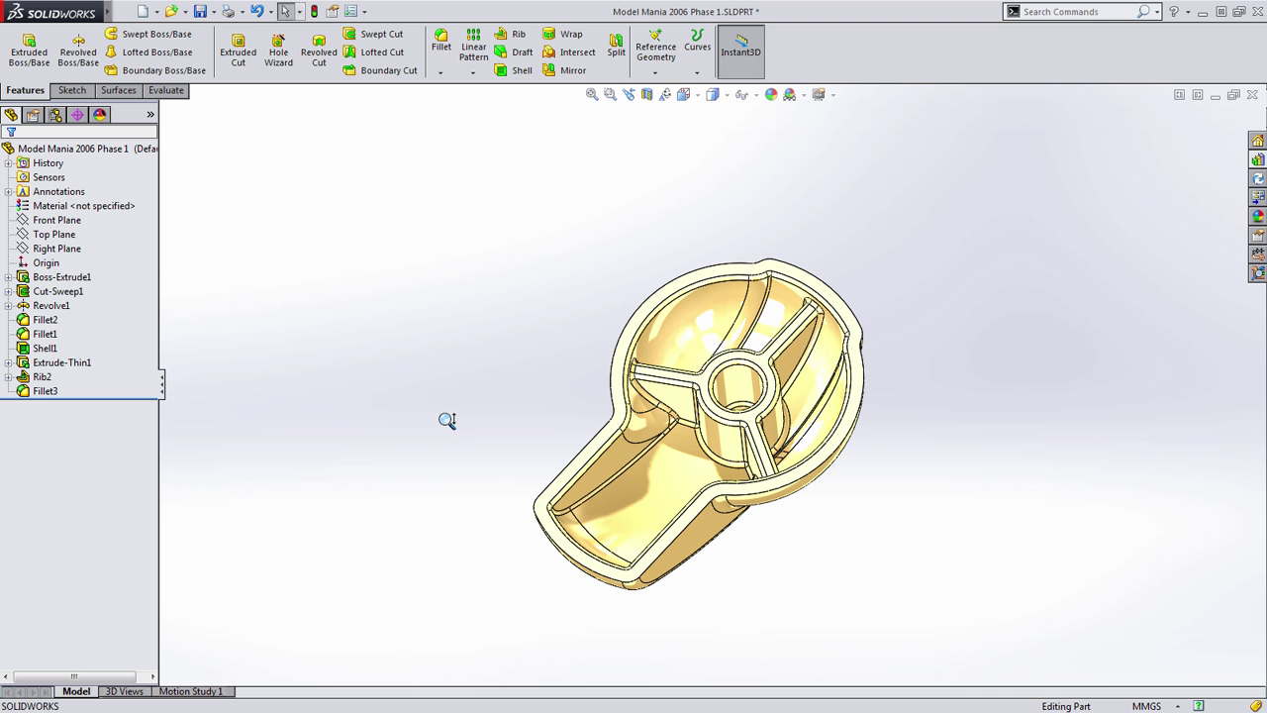
key("ctrl+7")
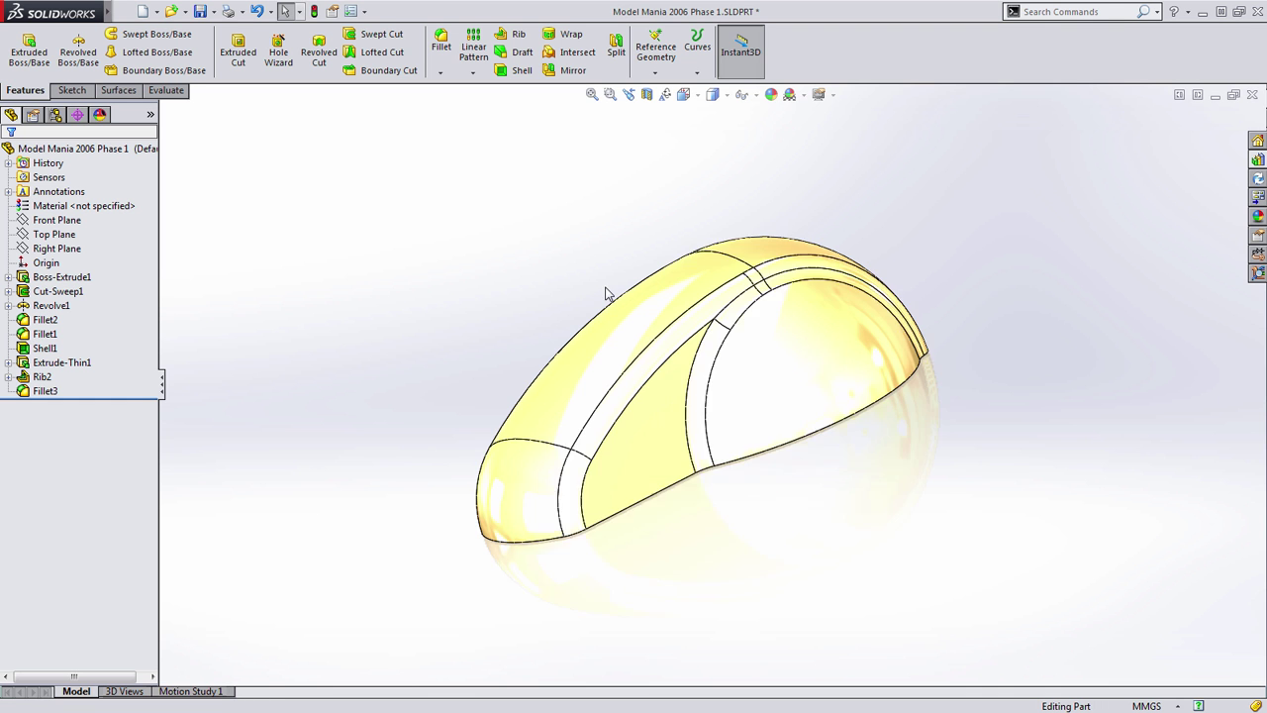
key("ctrl+s")
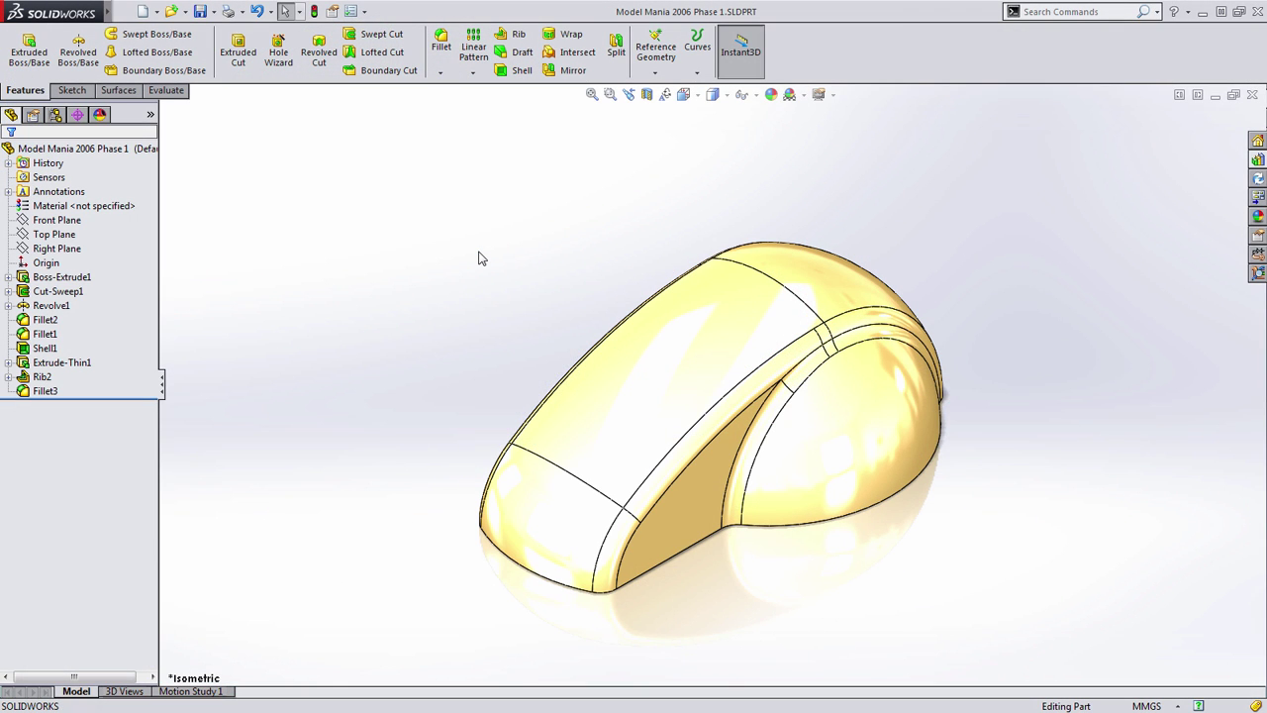
Step: Tilt the part and select Fillet2 in the feature history
scroll(879, 555, "down", 2)
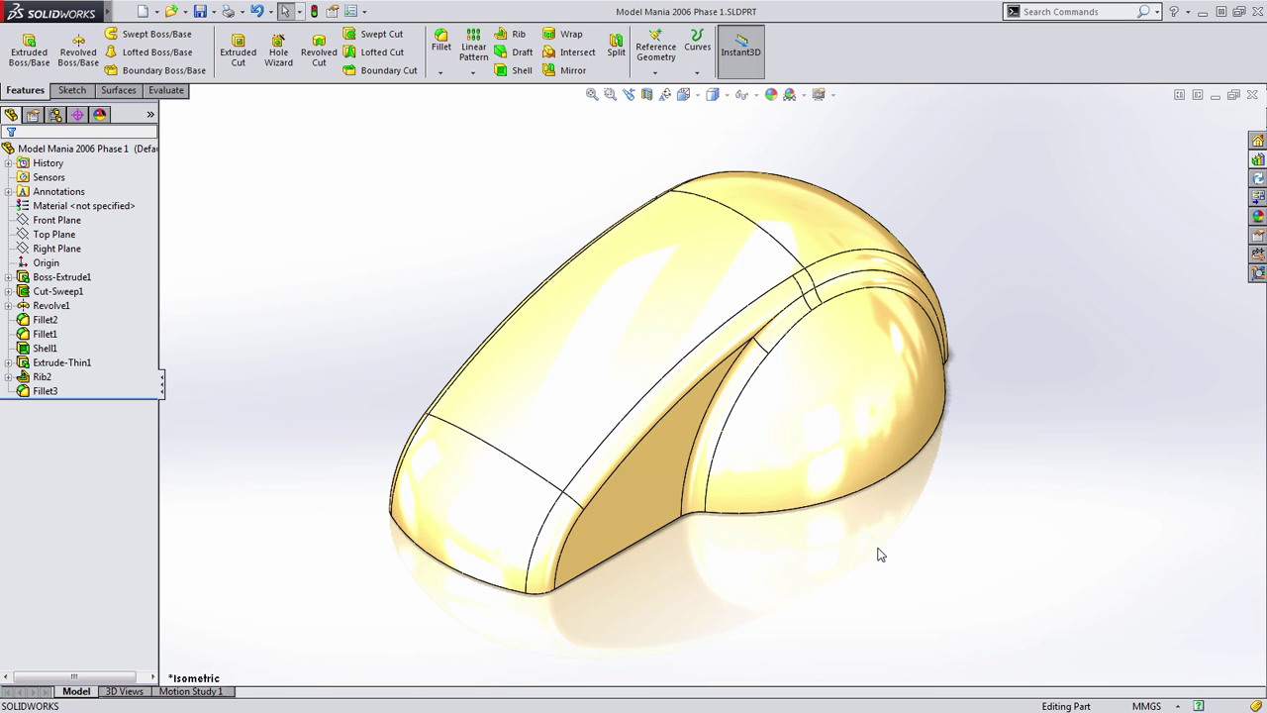
middle_click_drag(728, 566, 699, 481)
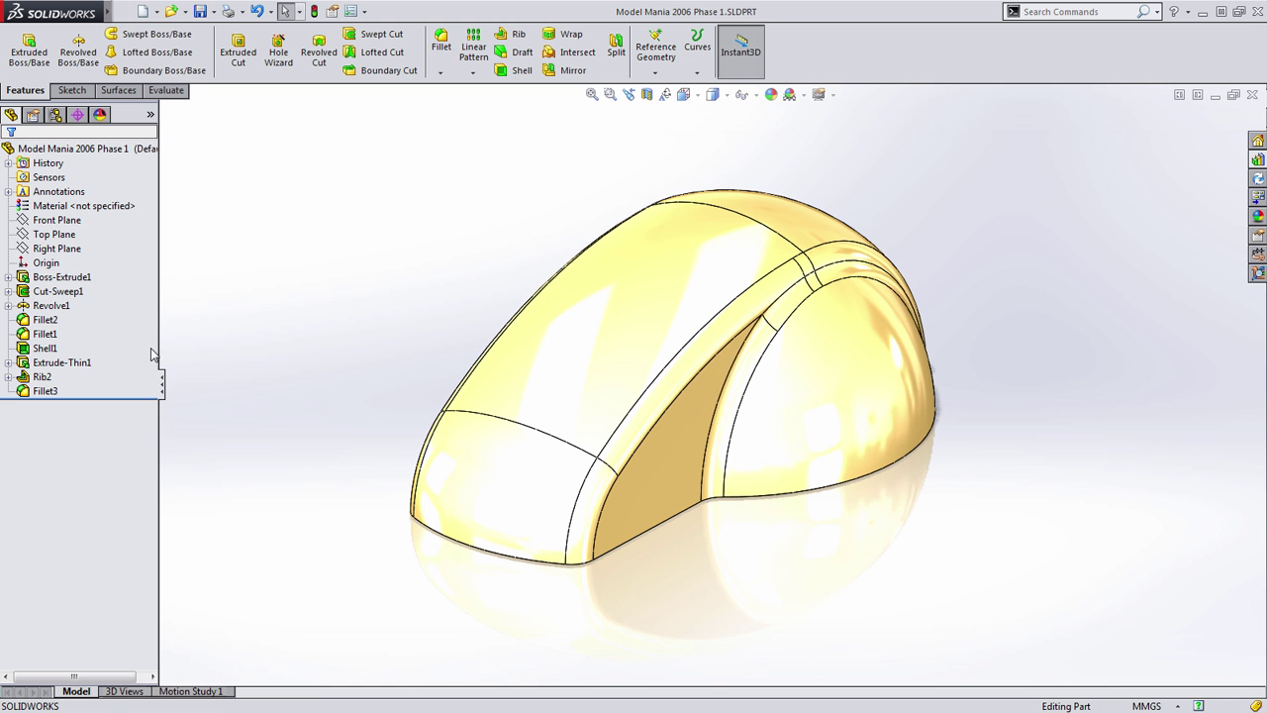
left_click(55, 322)
Step: Roll back after Revolve1 and draft the flat cut face 15° about Top Plane
left_click(99, 278)
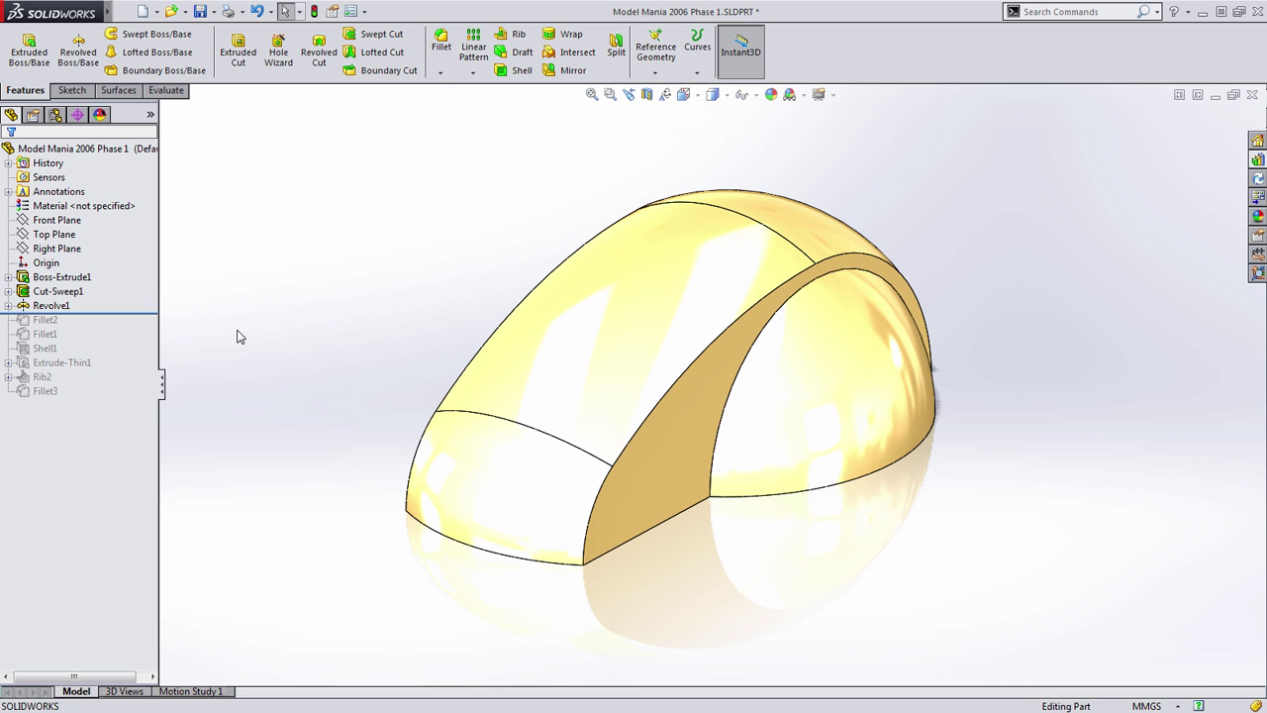
left_click(515, 52)
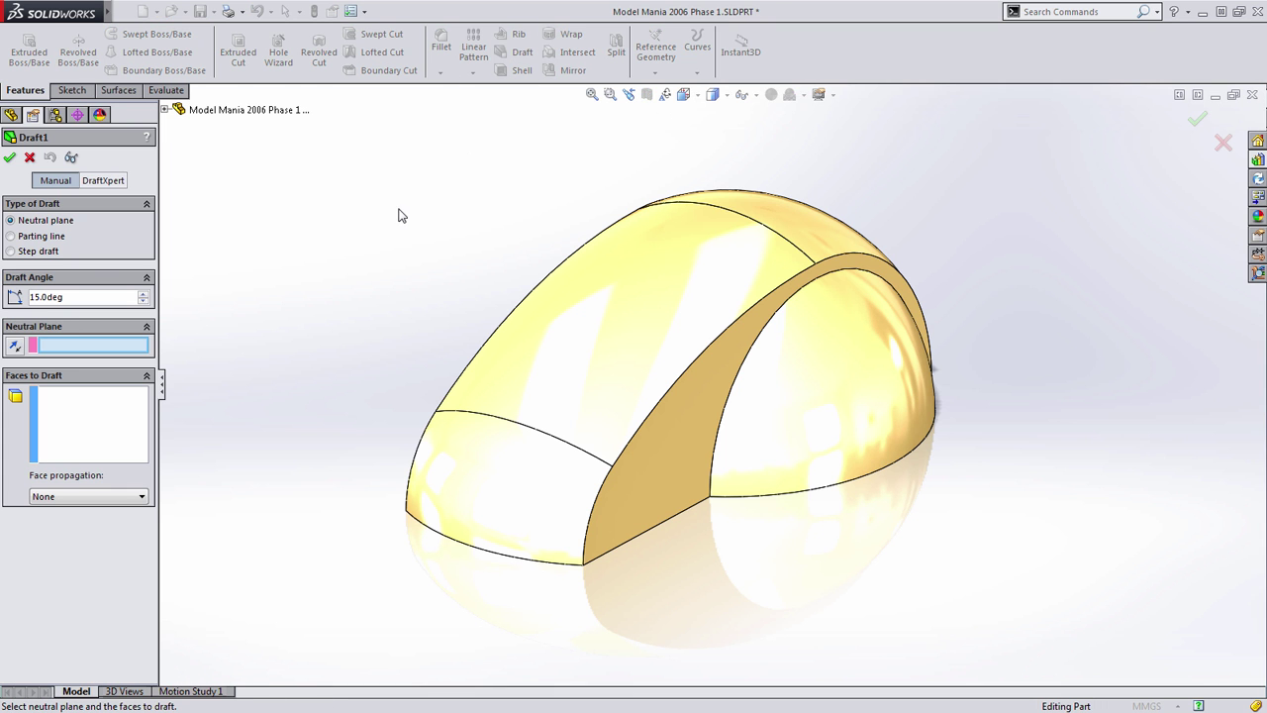
left_click(166, 109)
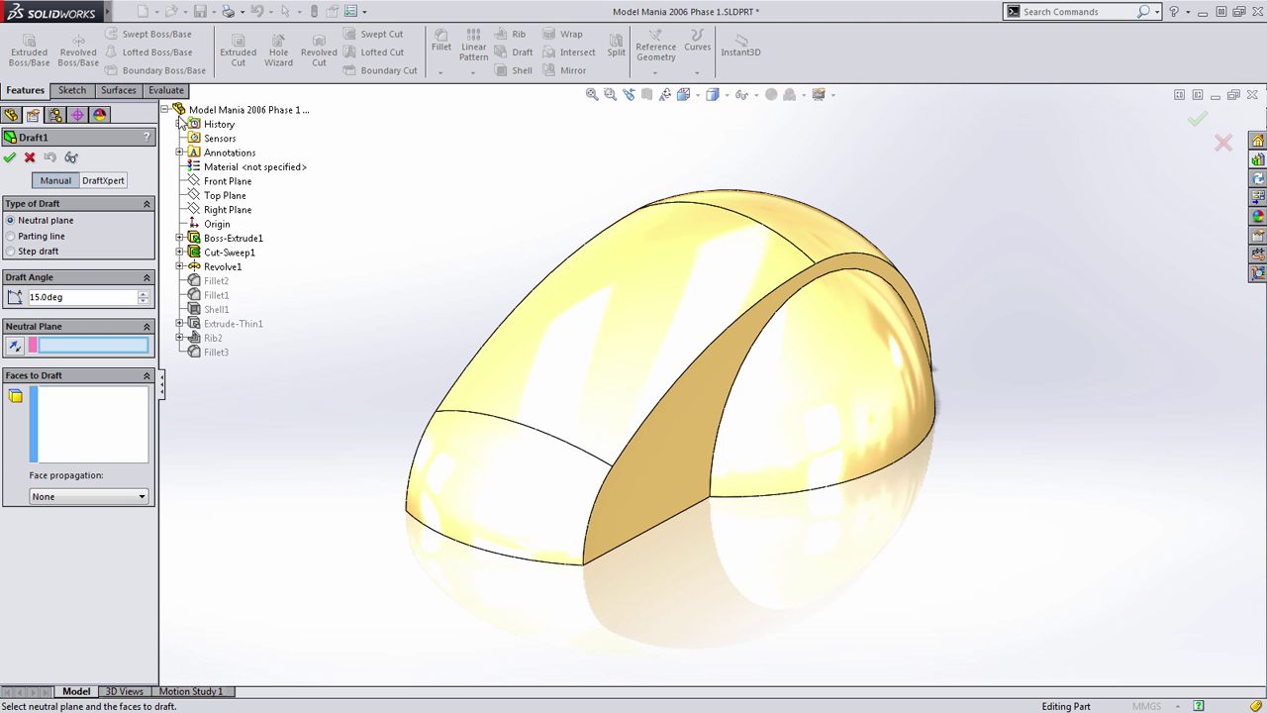
left_click(225, 195)
middle_click_drag(356, 289, 350, 308)
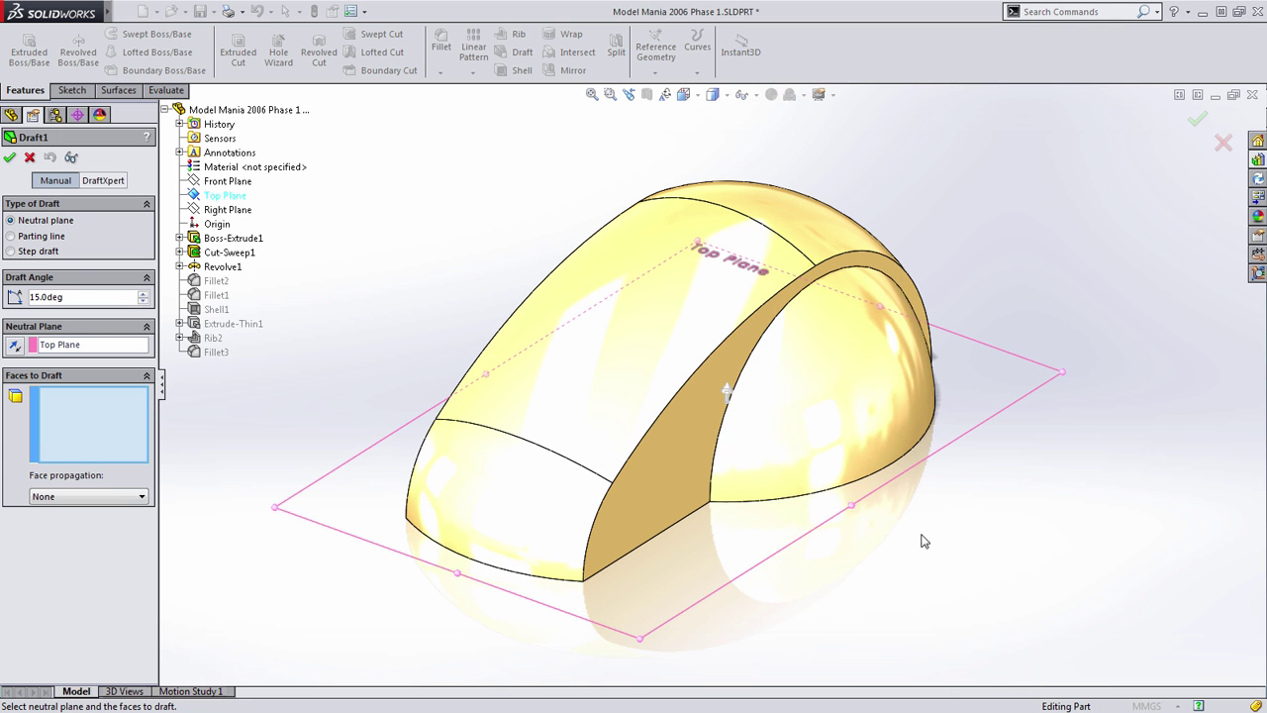
left_click(630, 517)
middle_click_drag(333, 586, 606, 492)
right_click(757, 503)
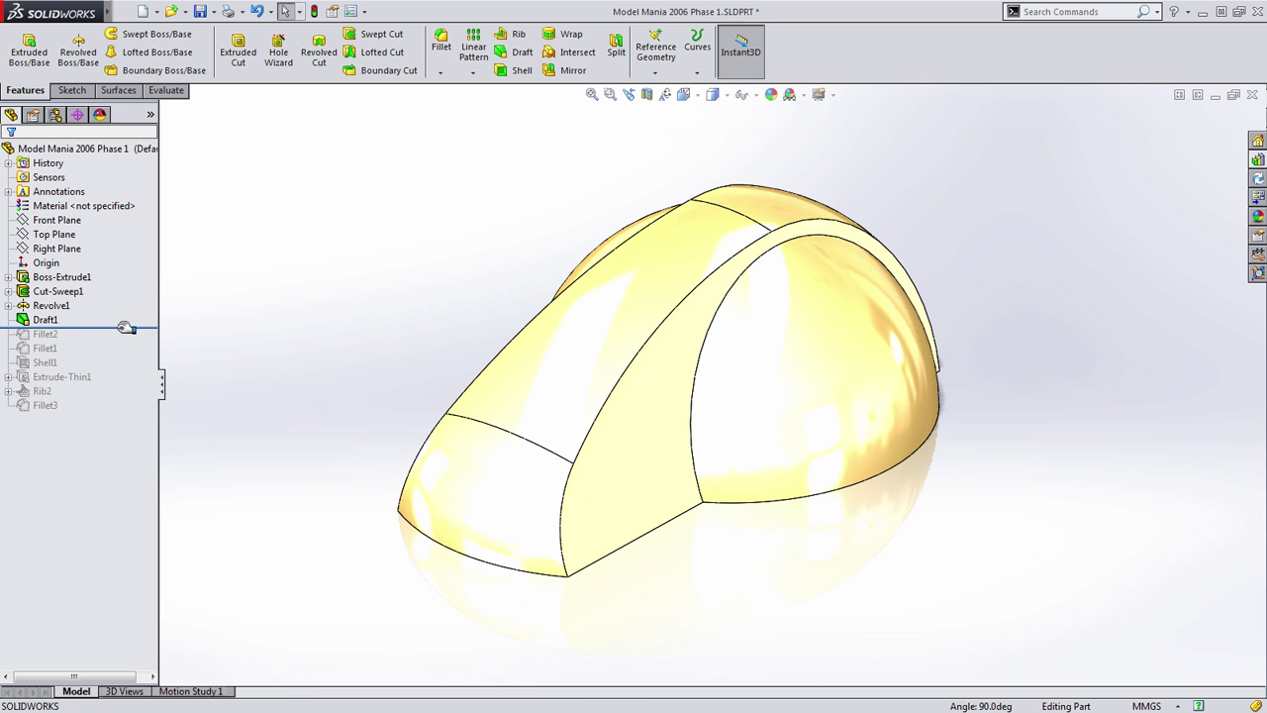
Step: Roll the history forward to the end, inspect the underside, and compare with and without Fillet3
left_click_drag(125, 327, 136, 432)
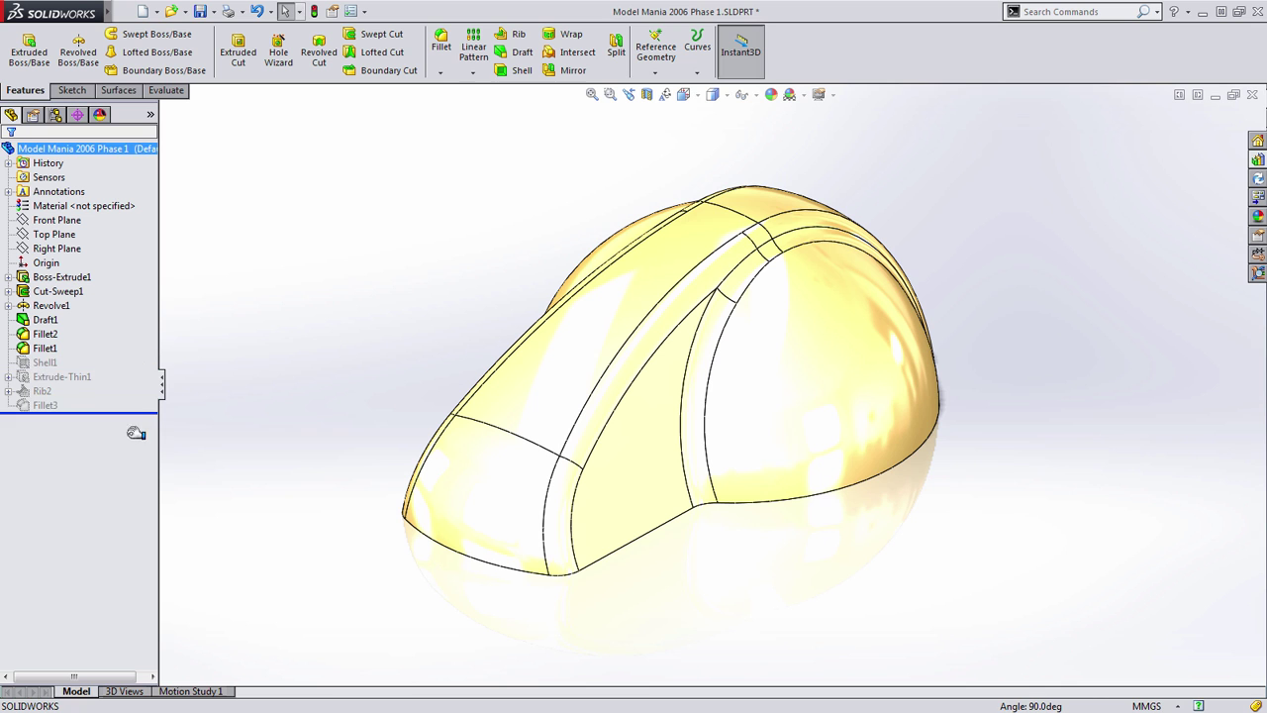
middle_click_drag(659, 529, 648, 317)
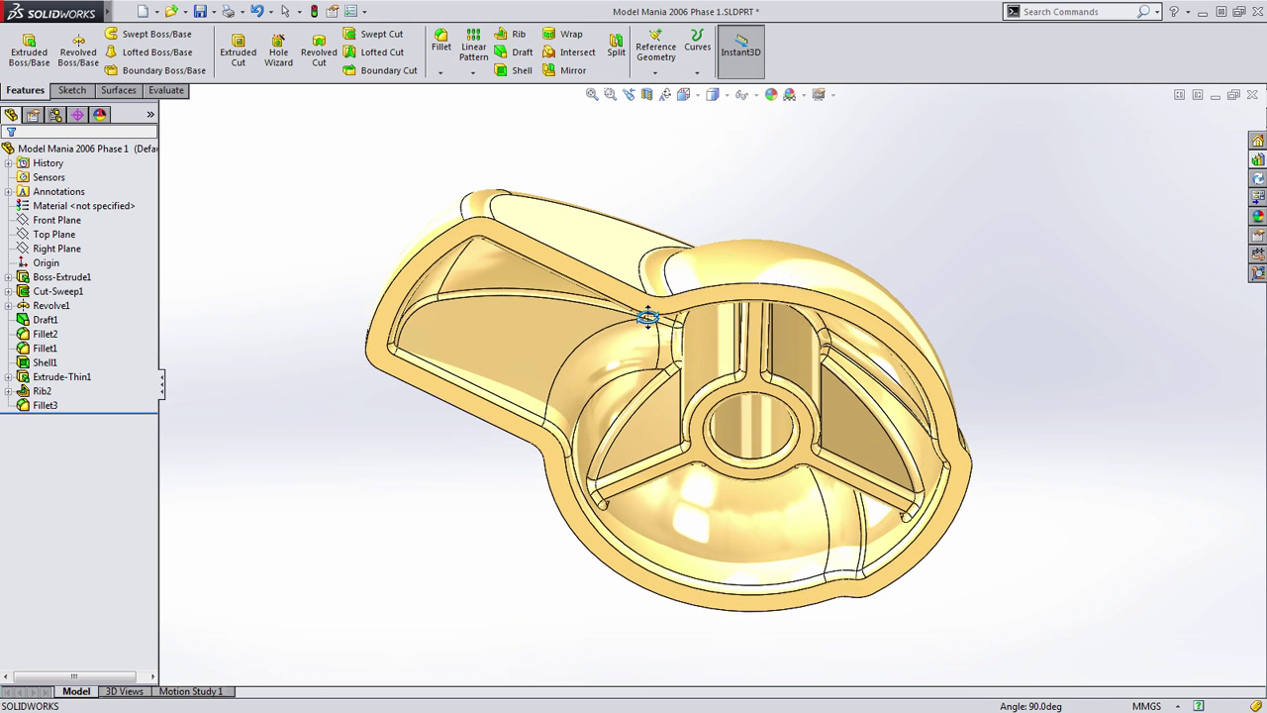
middle_click_drag(679, 495, 662, 238)
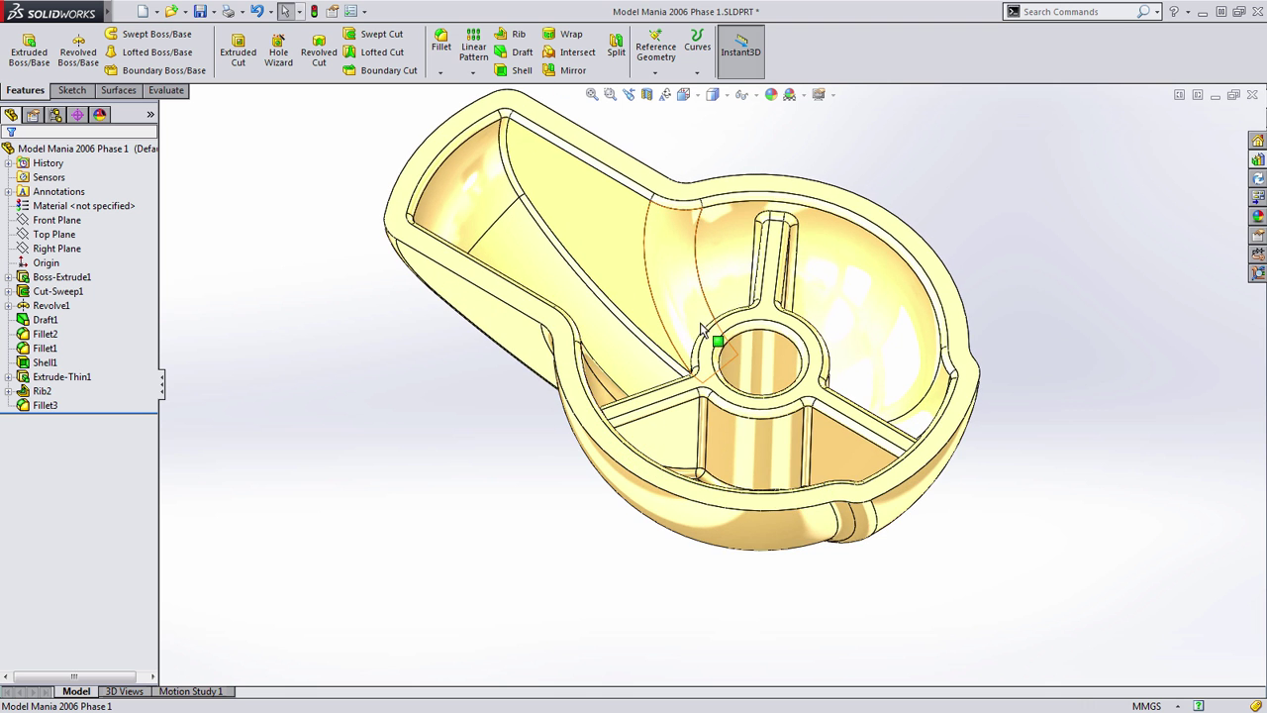
middle_click_drag(701, 329, 603, 406)
mouse_move(446, 430)
middle_mouse_down()
mouse_move(458, 395)
mouse_move(465, 435)
middle_mouse_up()
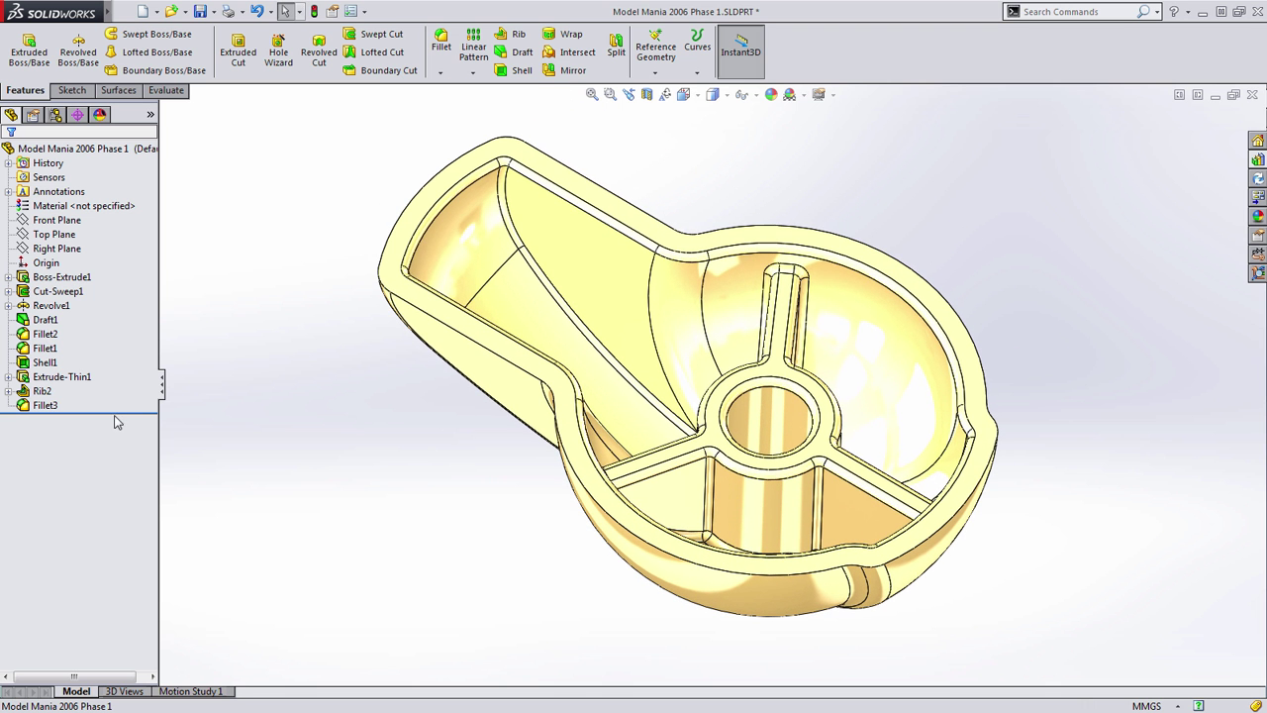
left_click_drag(134, 412, 138, 398)
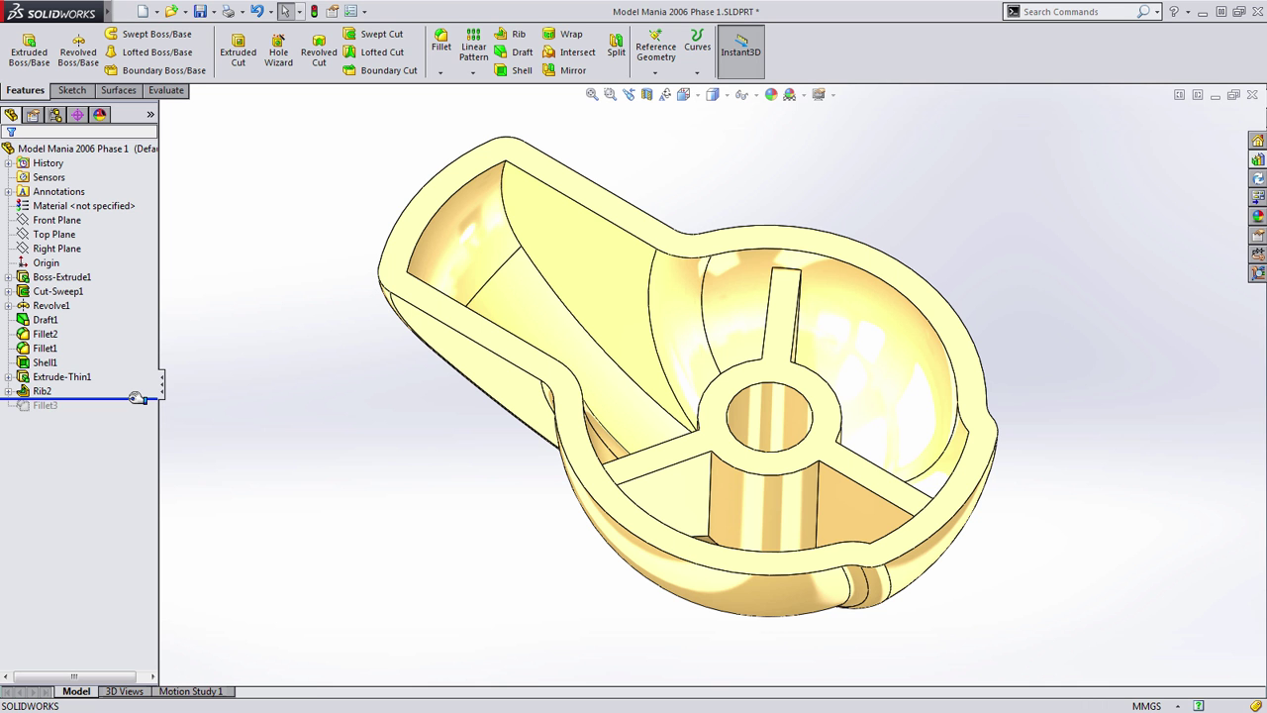
left_click_drag(139, 398, 139, 414)
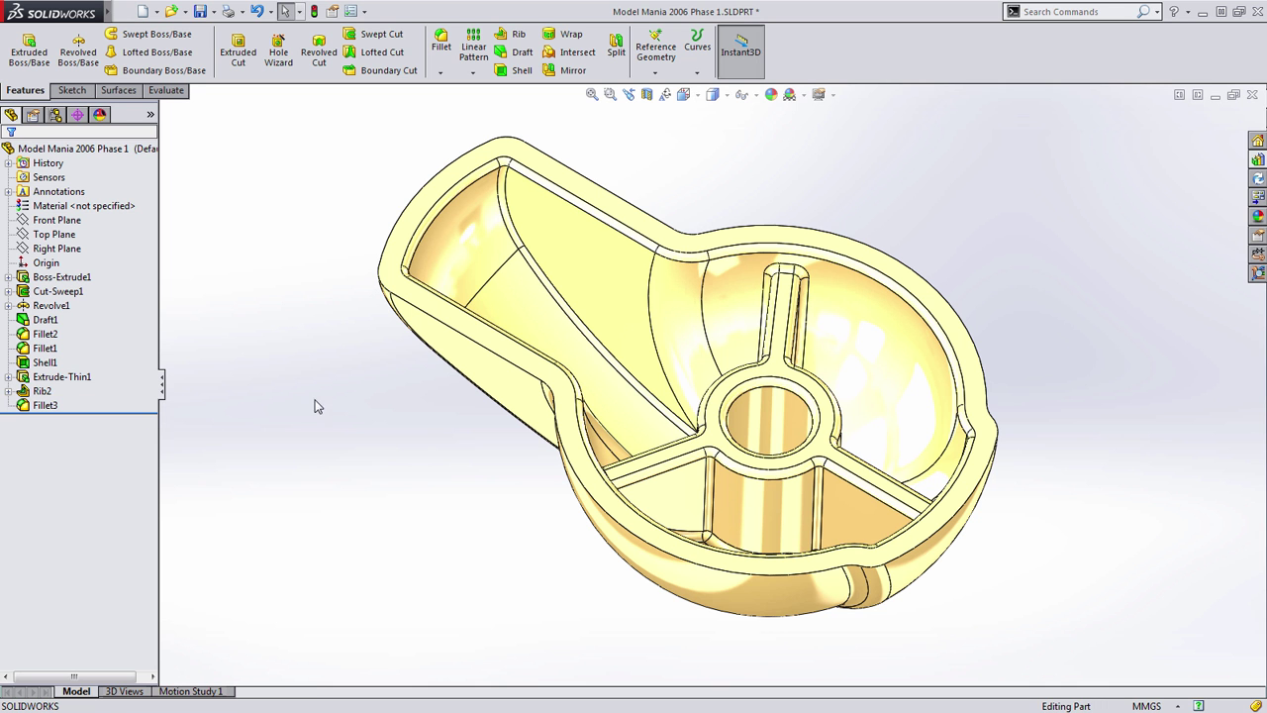
Step: Give Extrude-Thin1's central boss a 2° outward draft
left_click(64, 380)
left_click(72, 341)
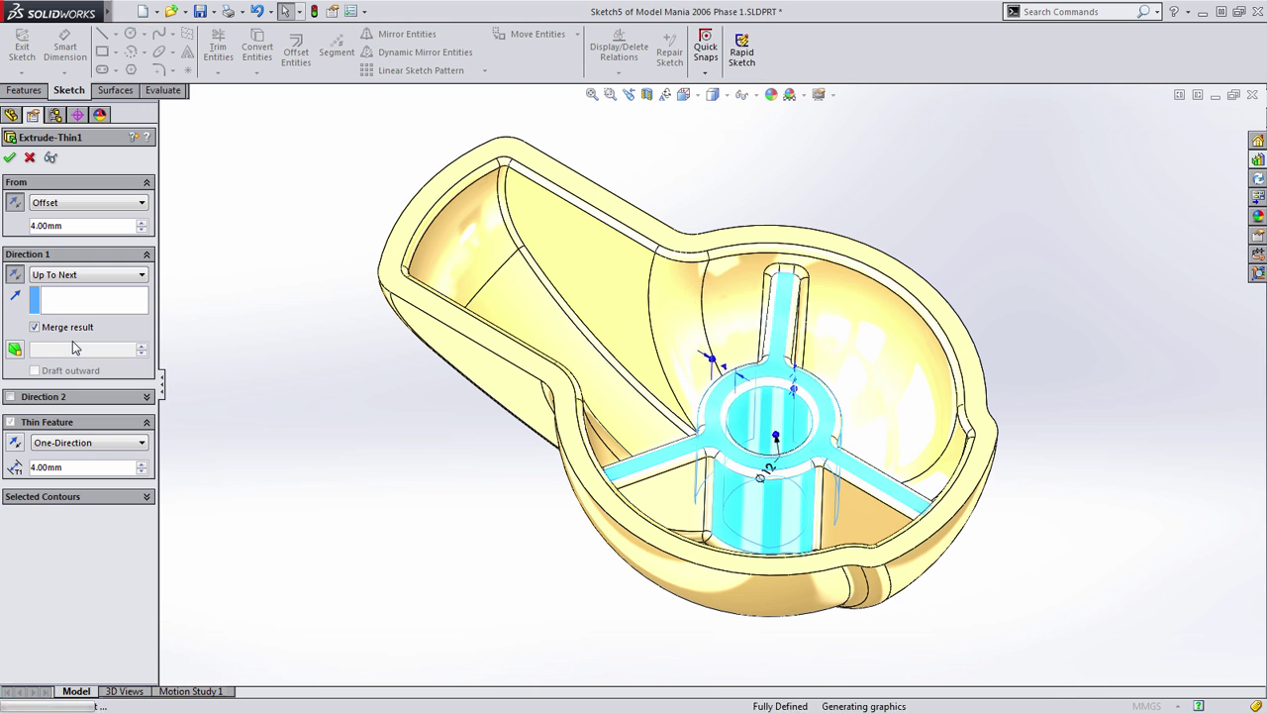
left_click(14, 350)
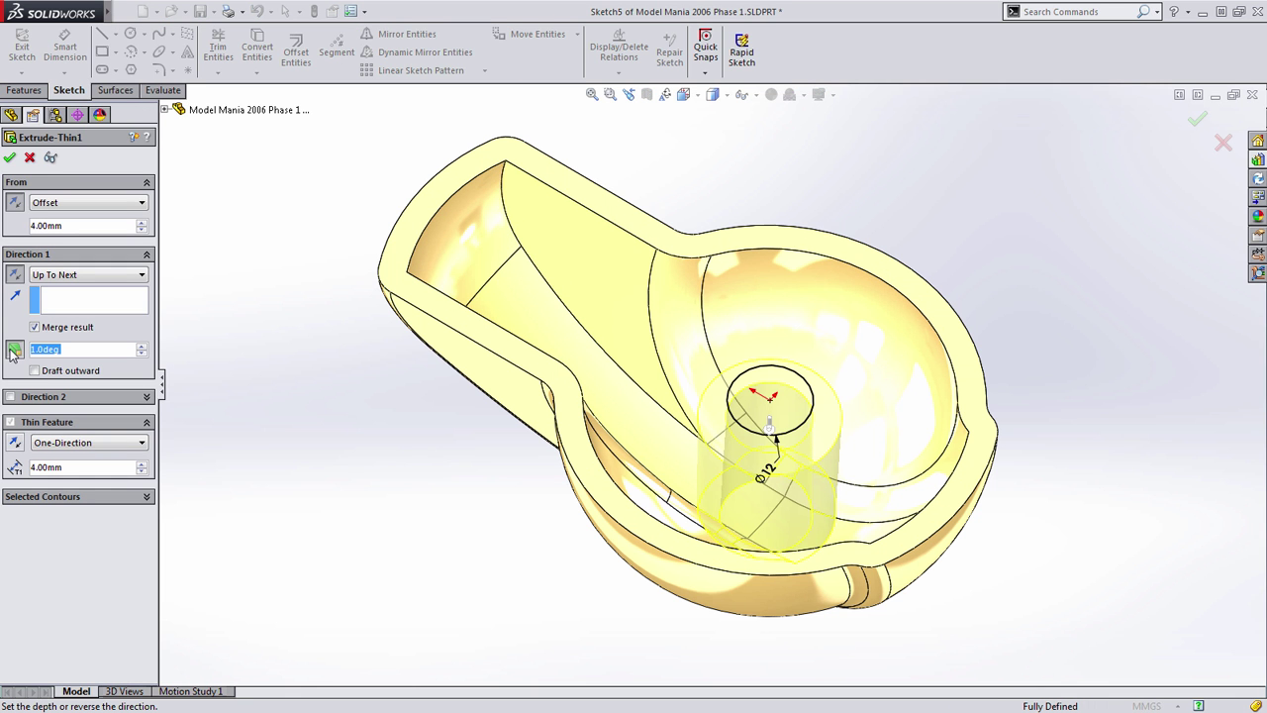
left_click(141, 346)
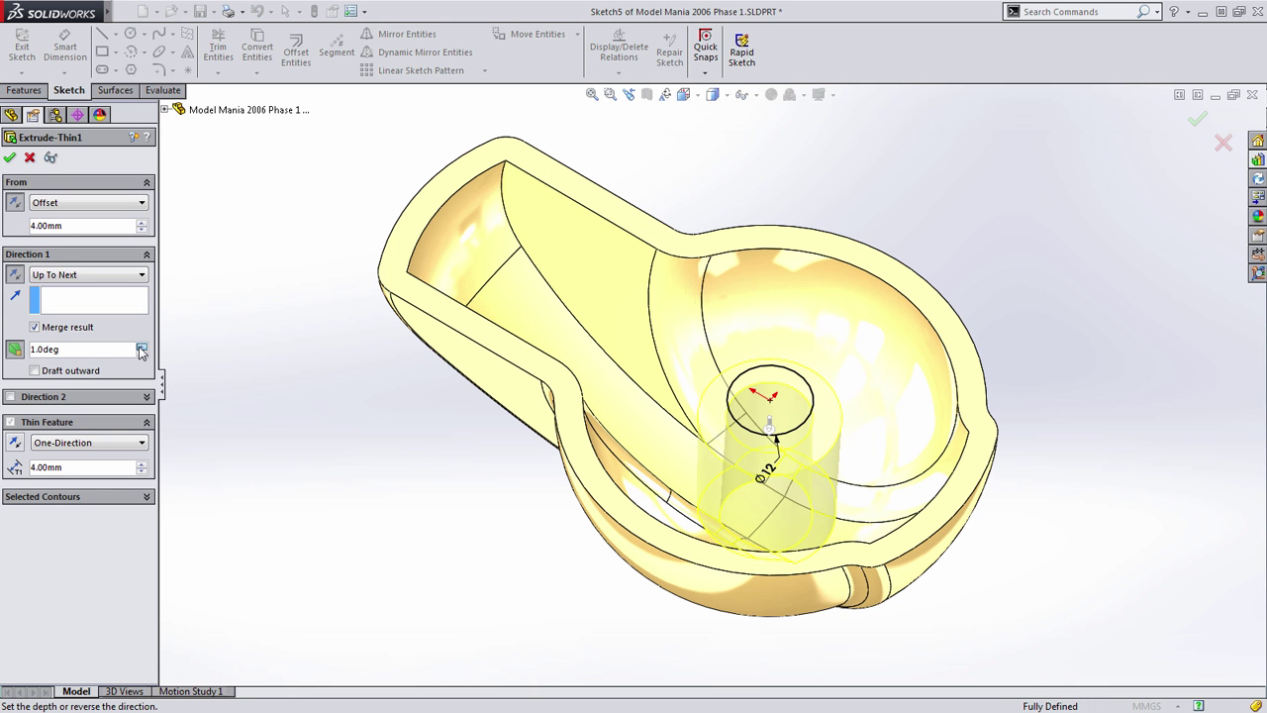
mouse_move(466, 475)
middle_mouse_down()
mouse_move(495, 393)
mouse_move(480, 351)
mouse_move(466, 405)
mouse_move(478, 459)
middle_mouse_up()
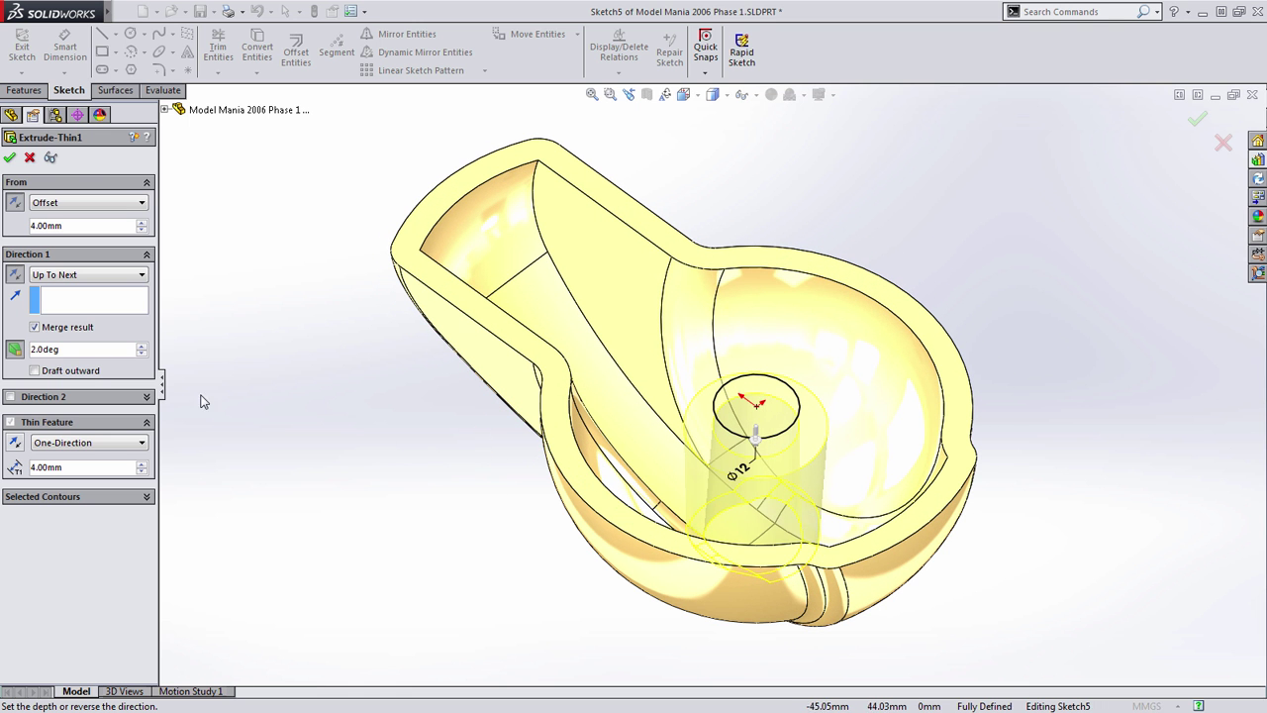
left_click(58, 371)
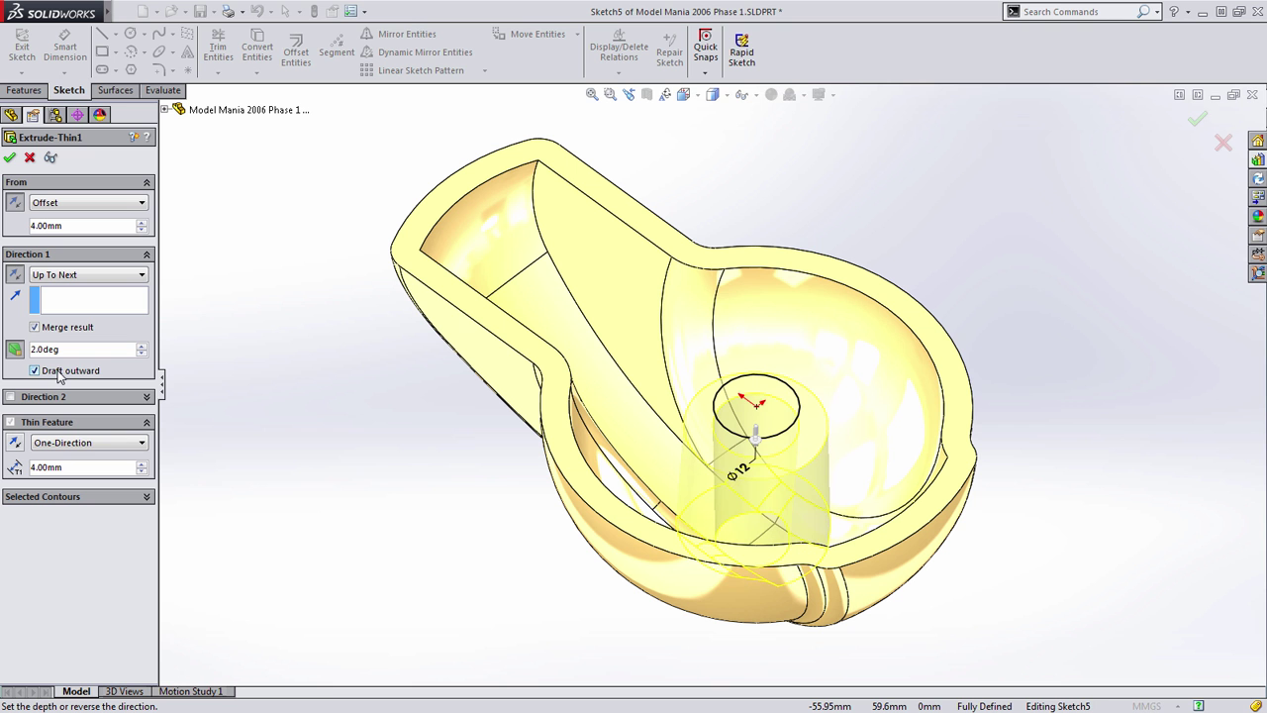
left_click(10, 158)
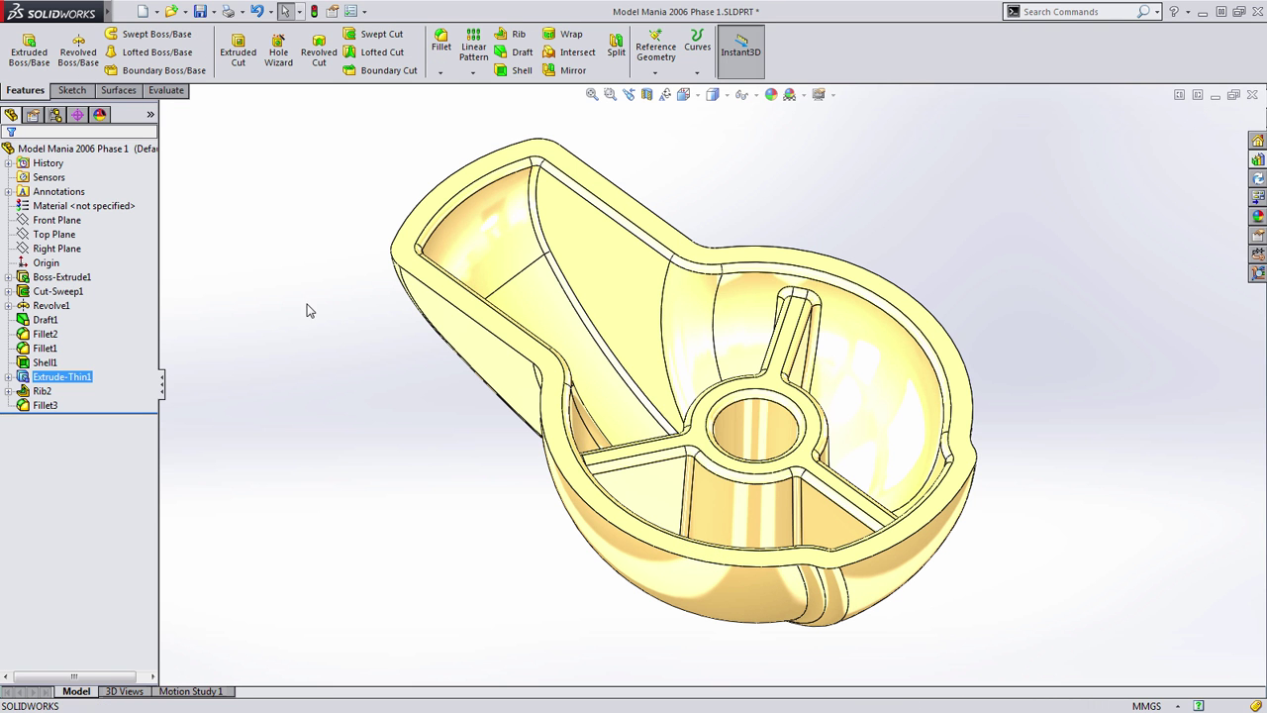
Step: Change Rib2's draft from 1° to 2° outward on all three ribs
left_click(44, 392)
left_click(53, 355)
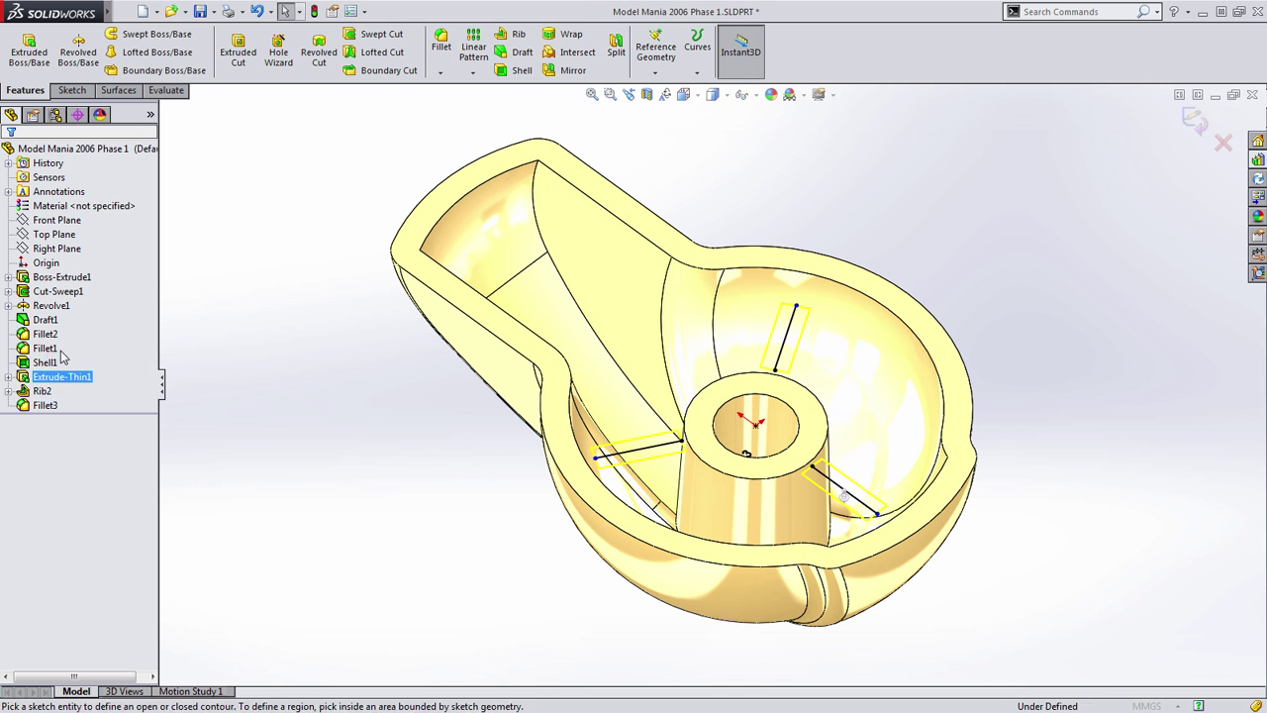
left_click(15, 329)
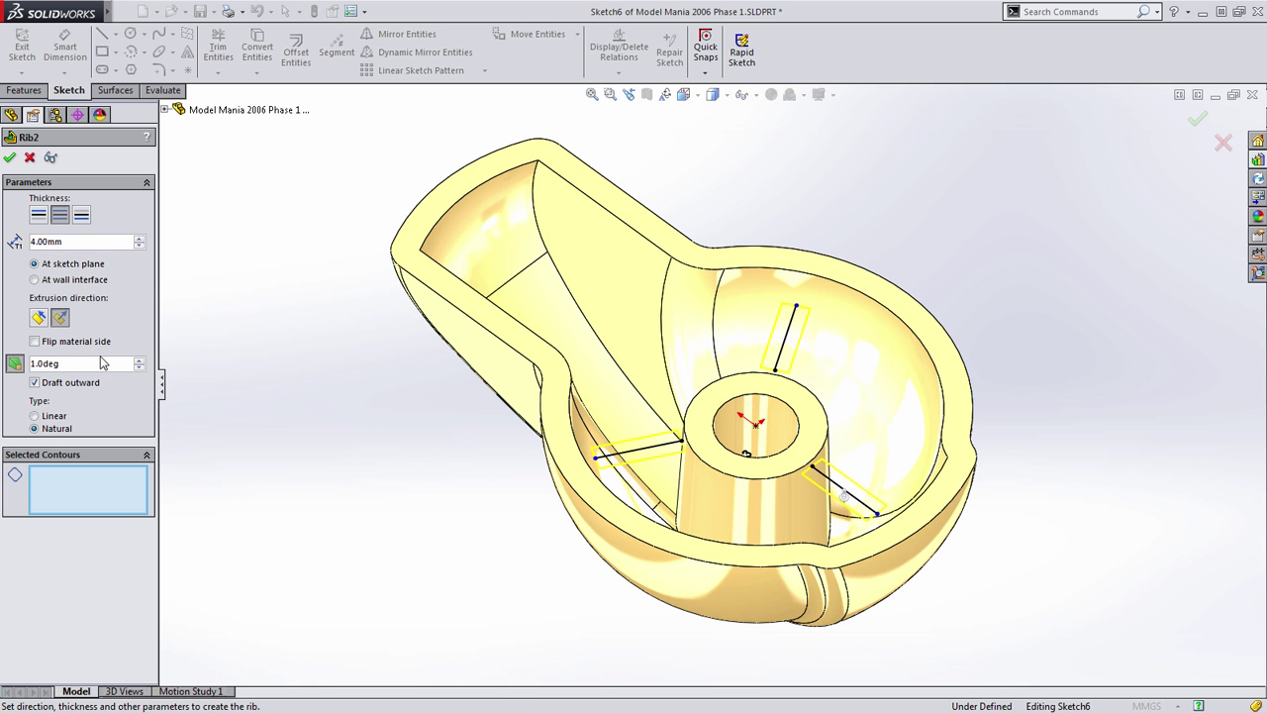
left_click(139, 360)
left_click(9, 158)
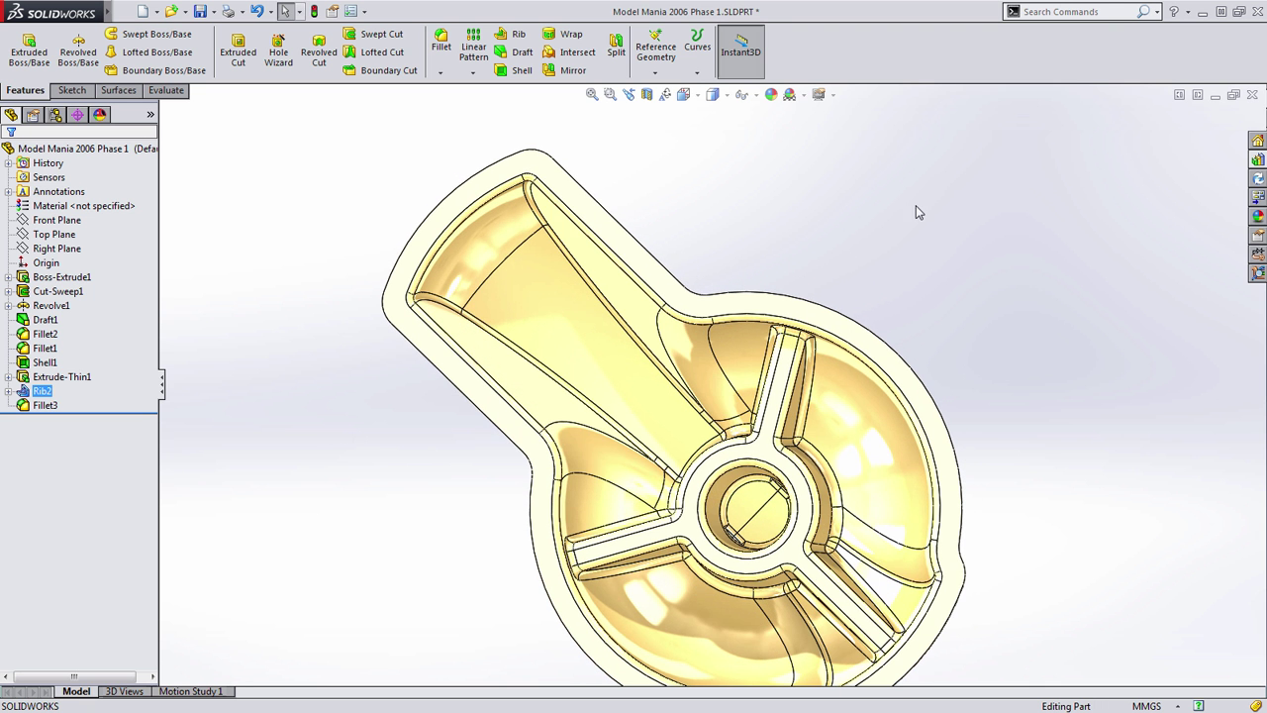
middle_click_drag(959, 370, 982, 464)
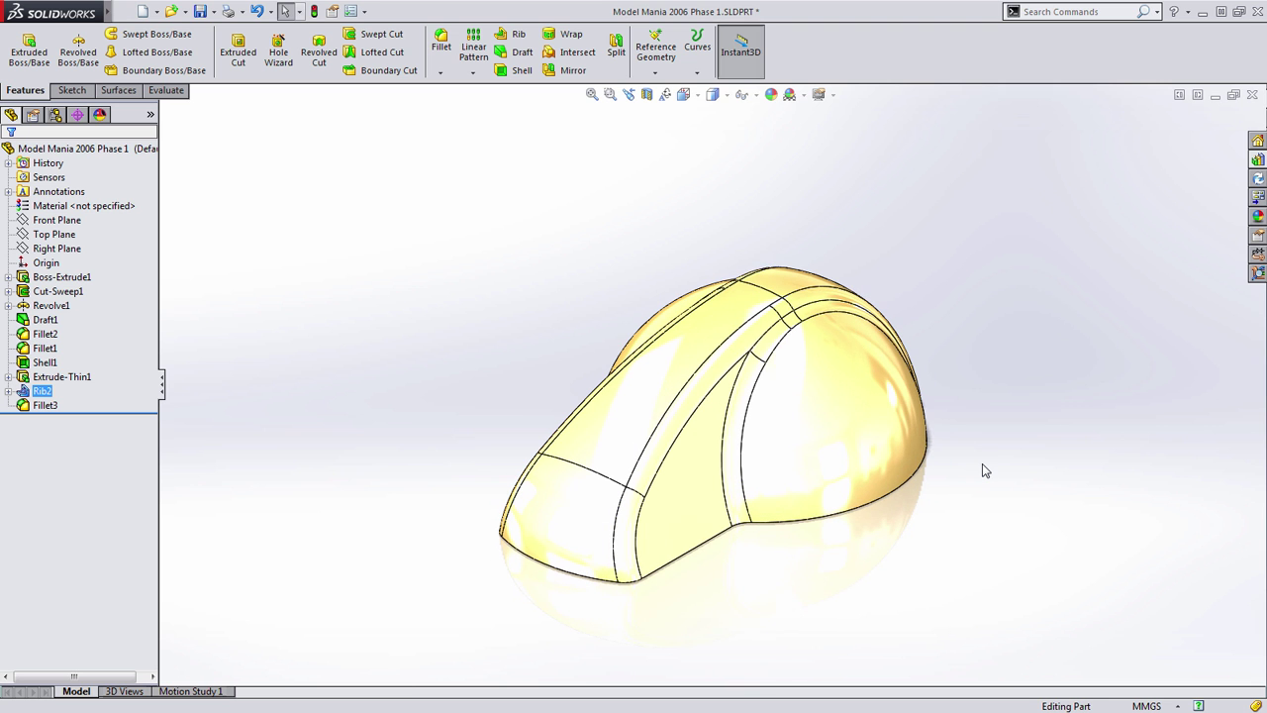